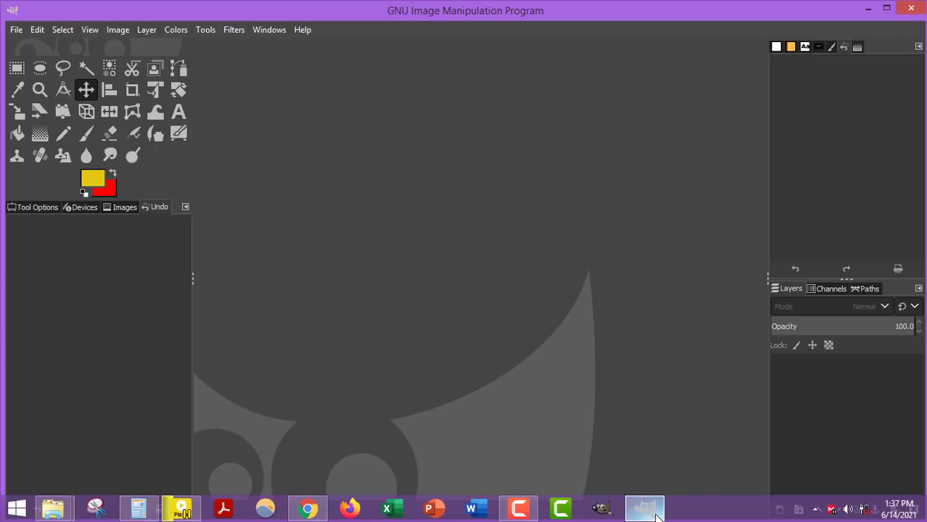
- Switch to Chrome and open youtube.com
click(308, 509)
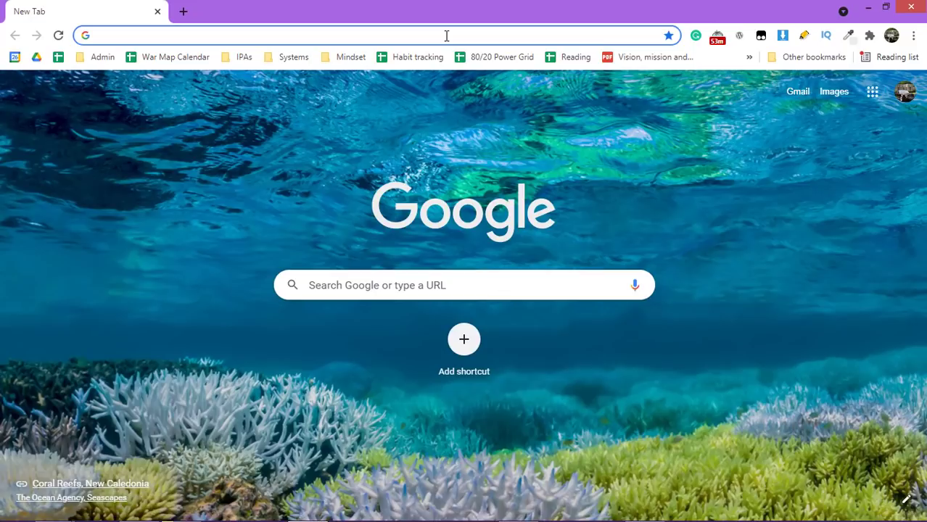
text(youtube.com)
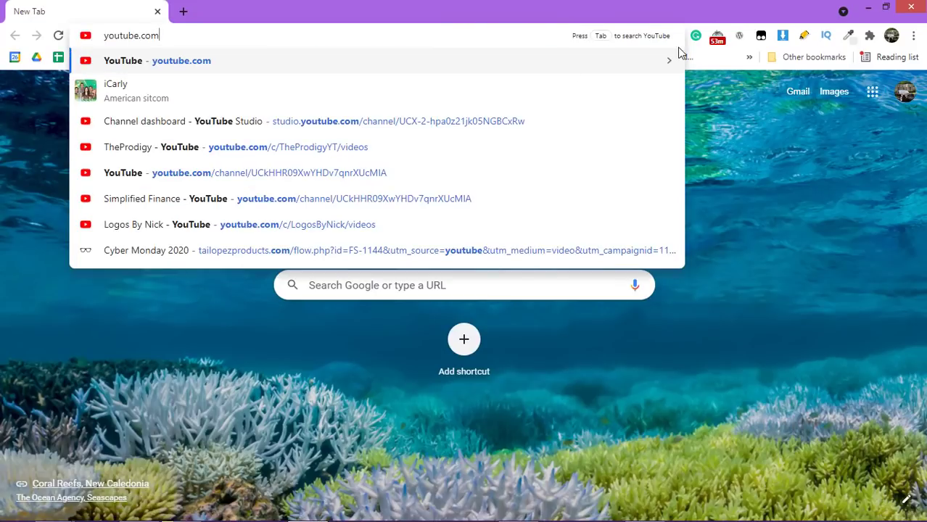
key(Return)
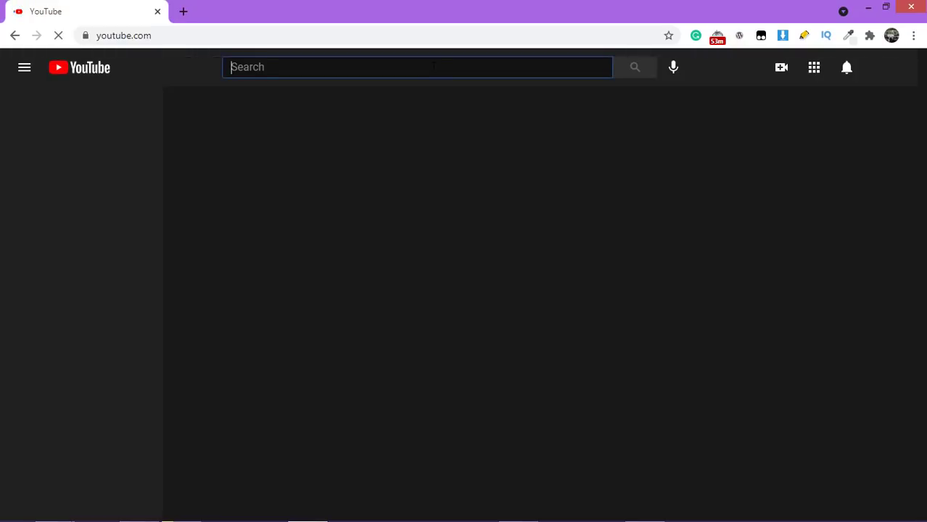
- Search YouTube for "mark rober" and look through the video thumbnails in the results
text(k)
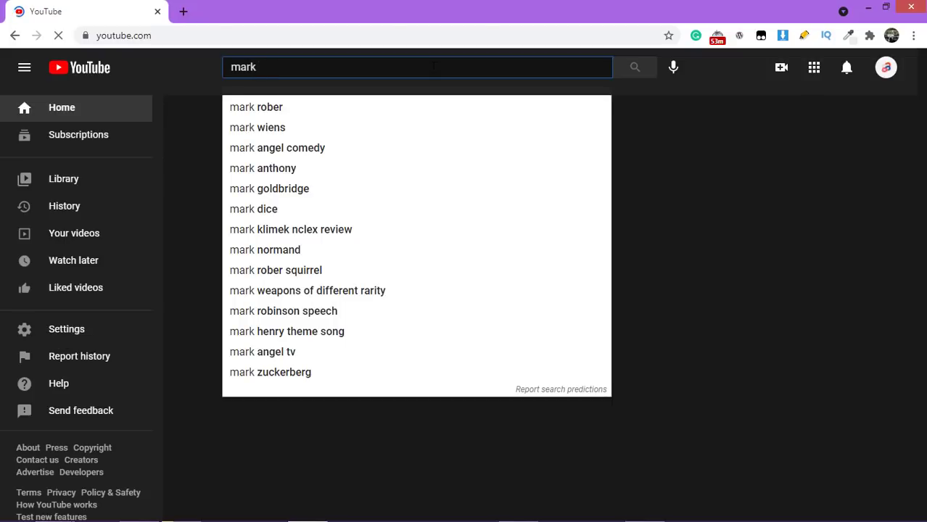
text( rober)
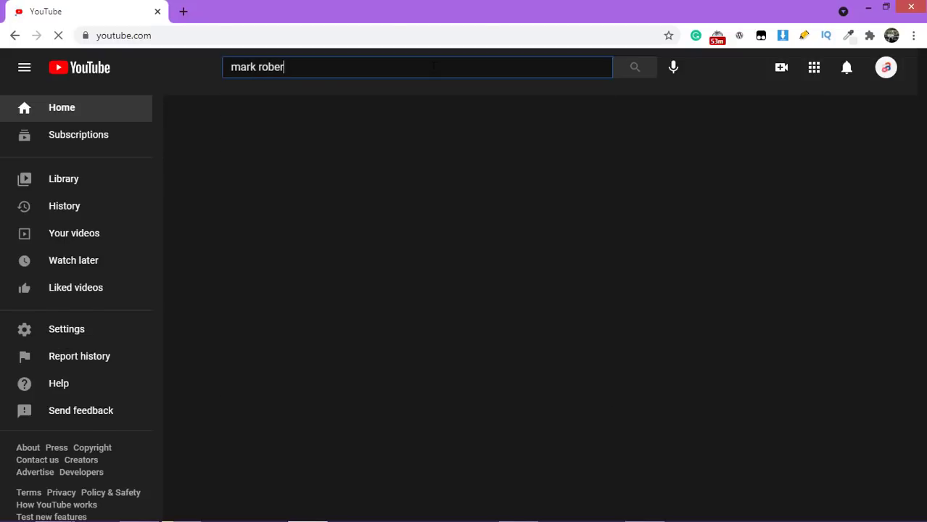
key(Return)
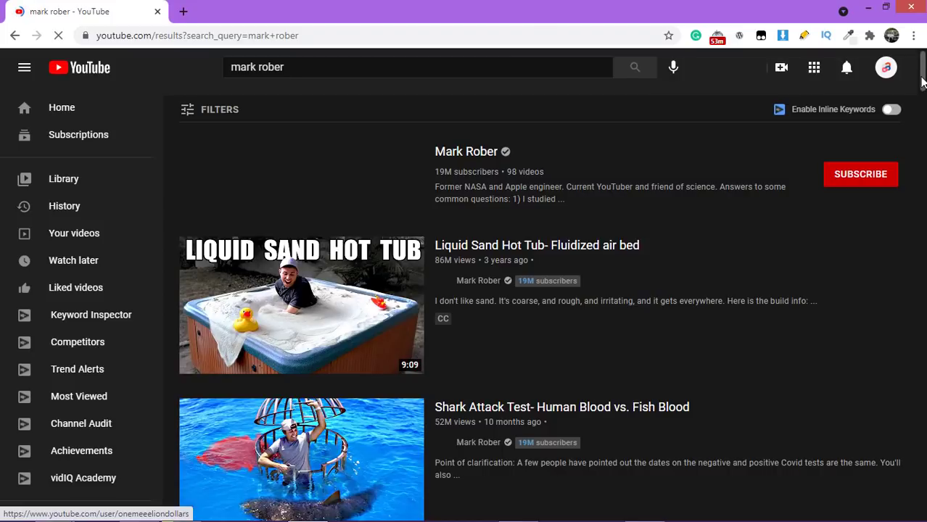
scroll(921, 82, down, 1)
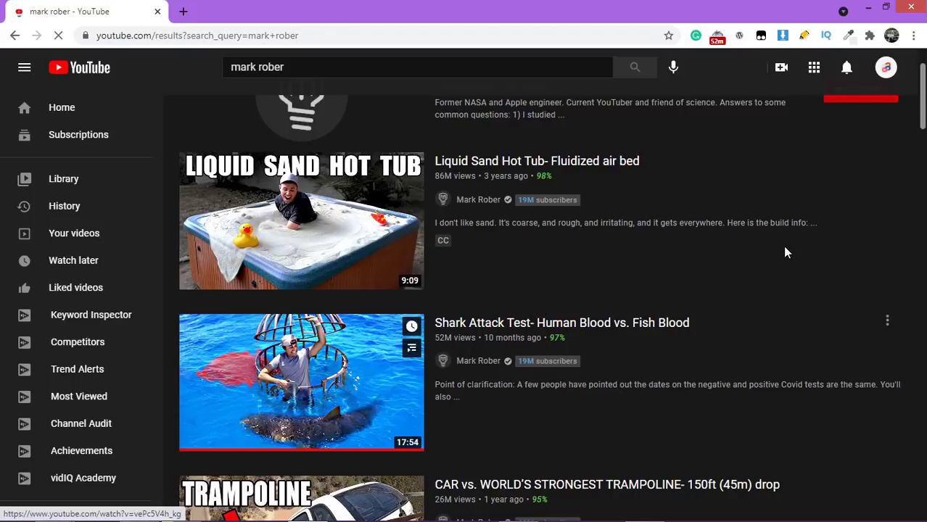
scroll(785, 252, down, 2)
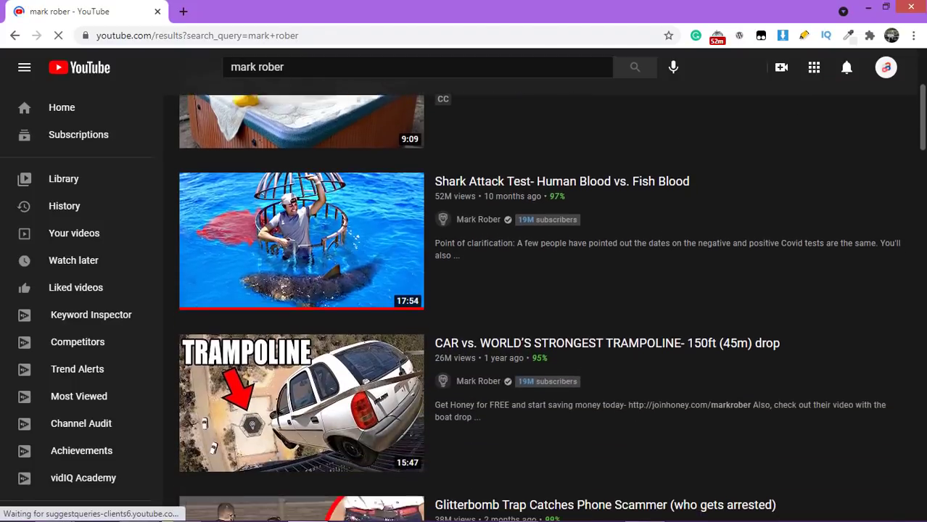
scroll(551, 307, down, 2)
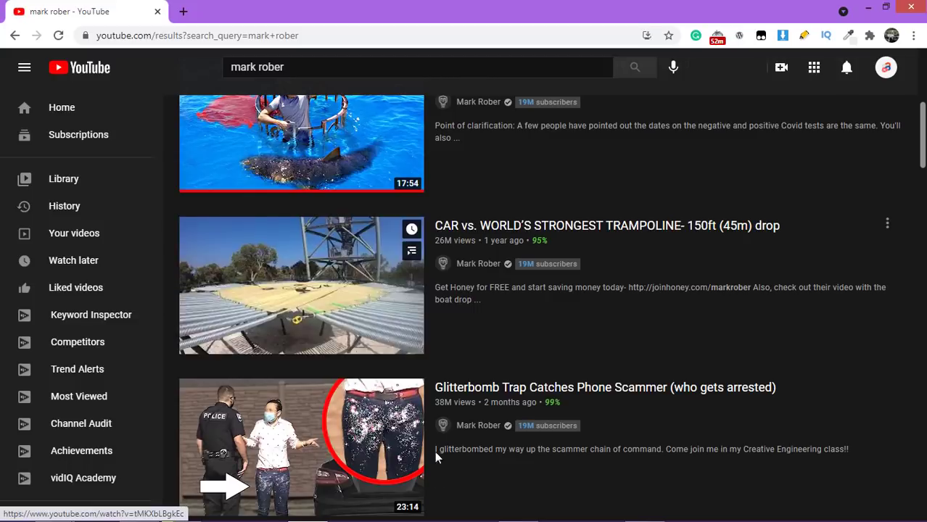
mouse_move(435, 484)
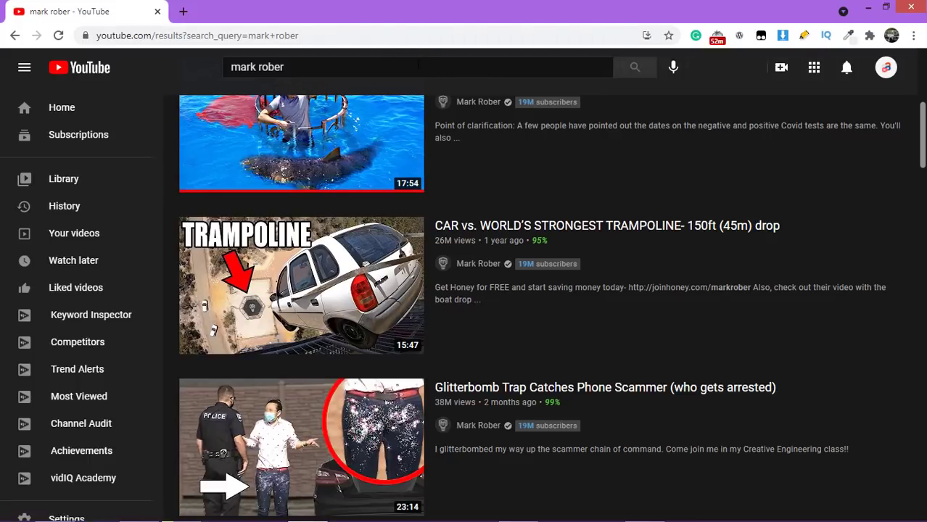
- Replace the YouTube search query with "eagle legal" and run the search
triple_click(418, 66)
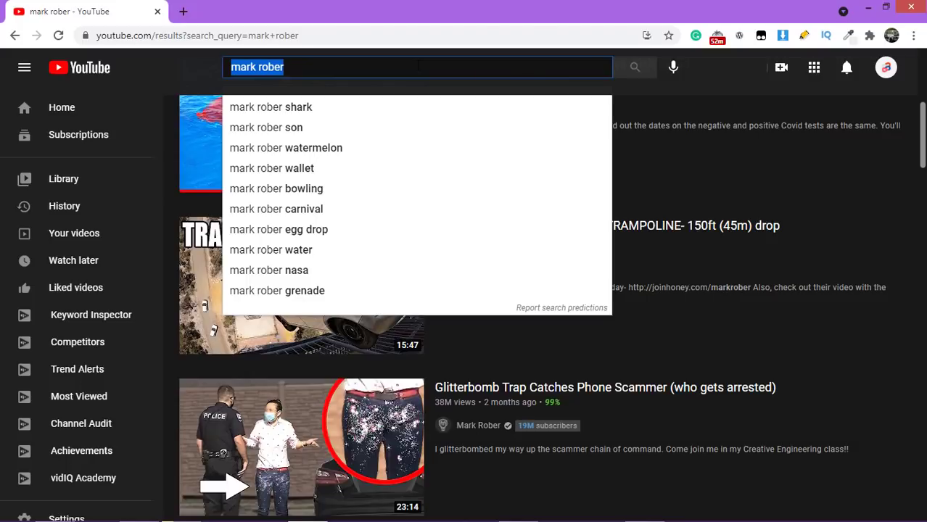
key(BackSpace)
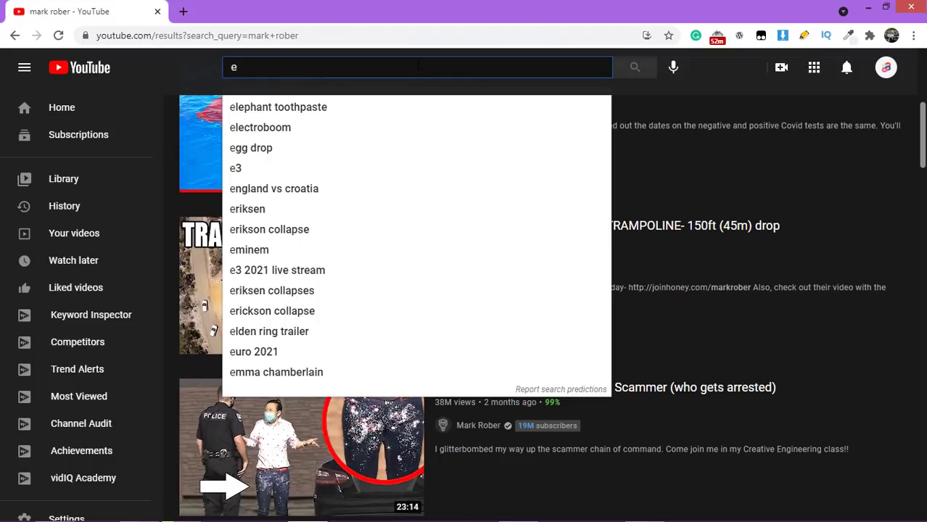
text(eagle l)
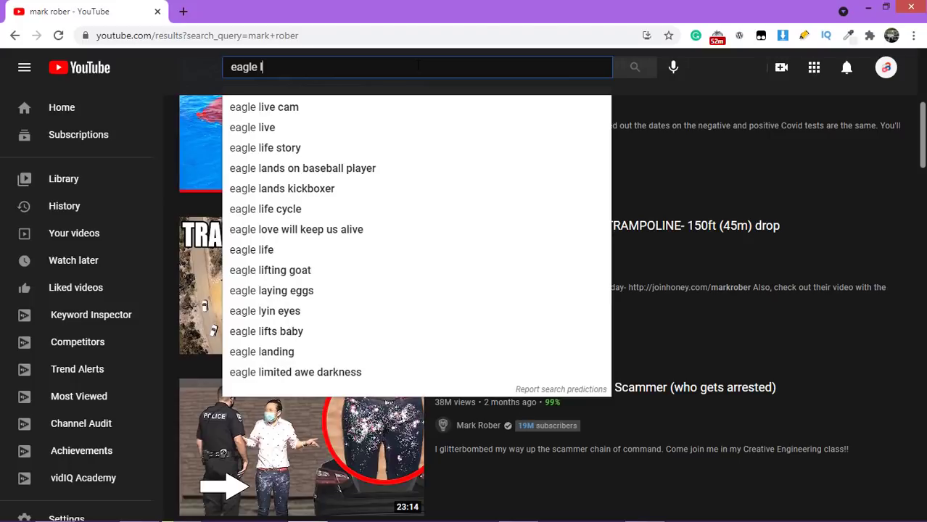
key(BackSpace)
text(l)
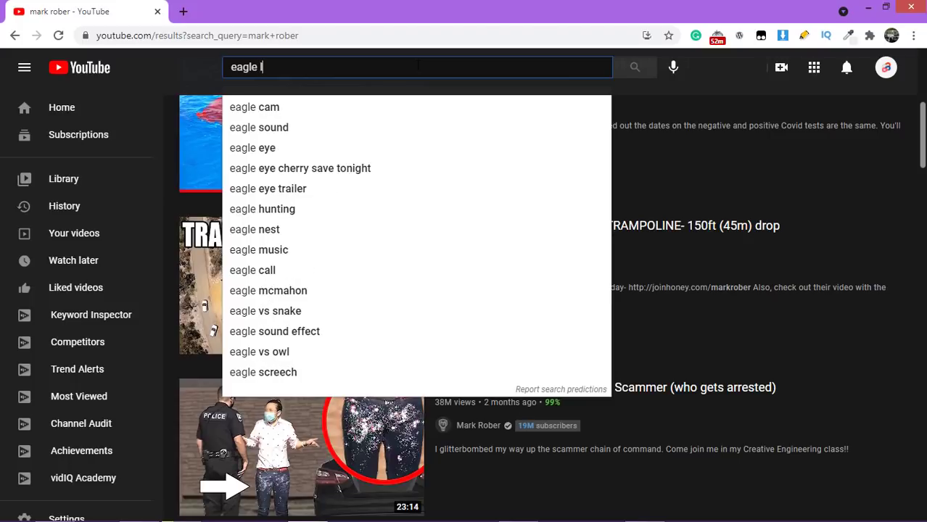
text(ege)
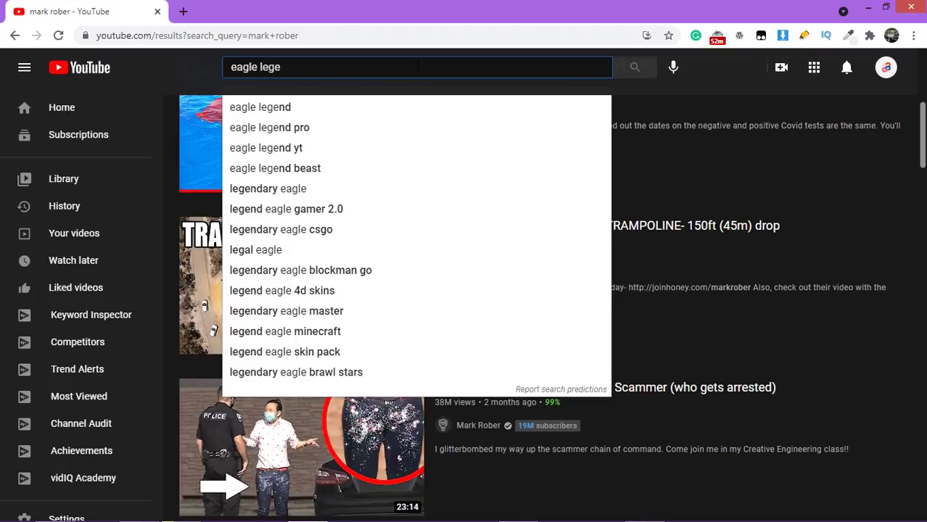
key(BackSpace)
text(al)
key(Return)
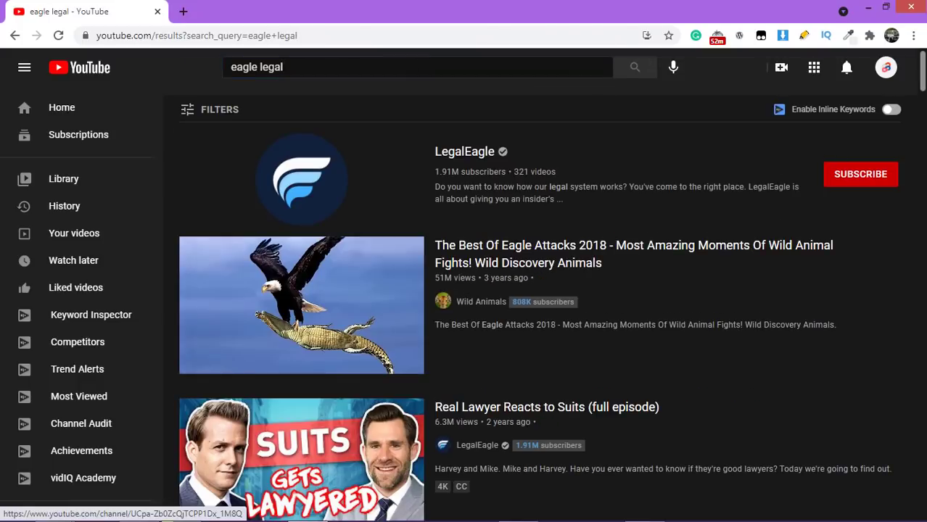
- Examine the LegalEagle thumbnails for the Suits and How to Get Away With Murder reaction videos
scroll(798, 141, down, 2)
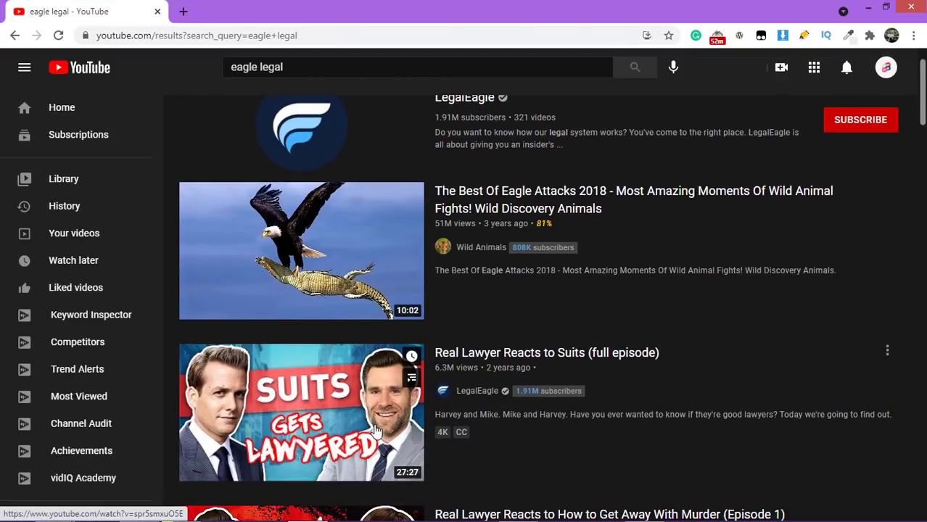
scroll(376, 432, down, 3)
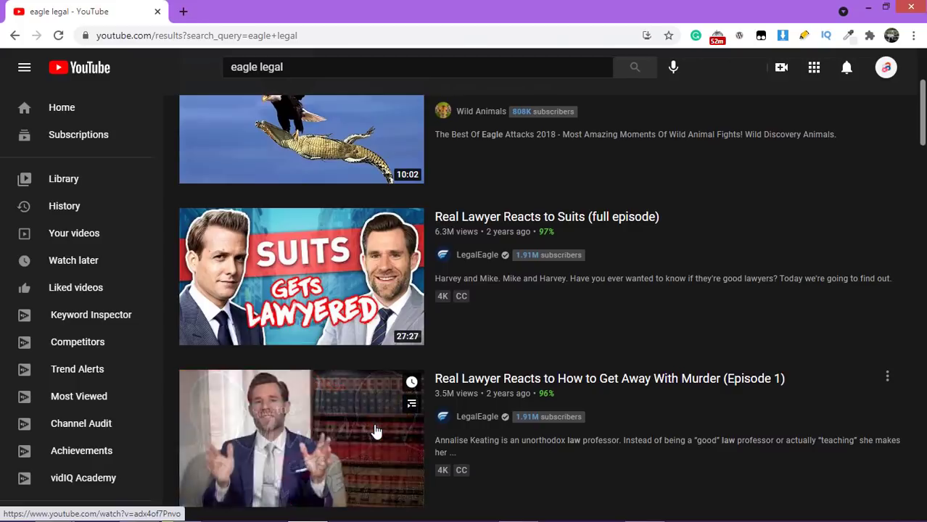
scroll(375, 432, down, 2)
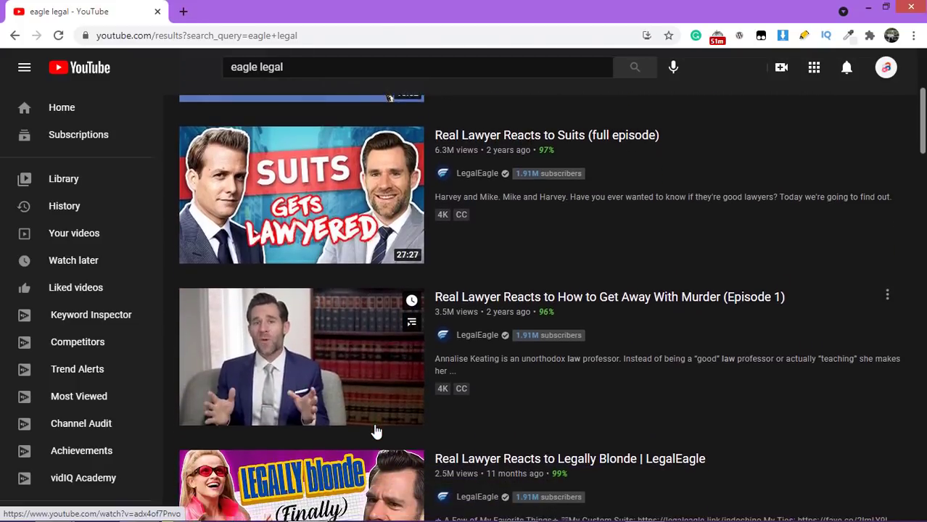
scroll(375, 432, down, 1)
scroll(375, 431, down, 5)
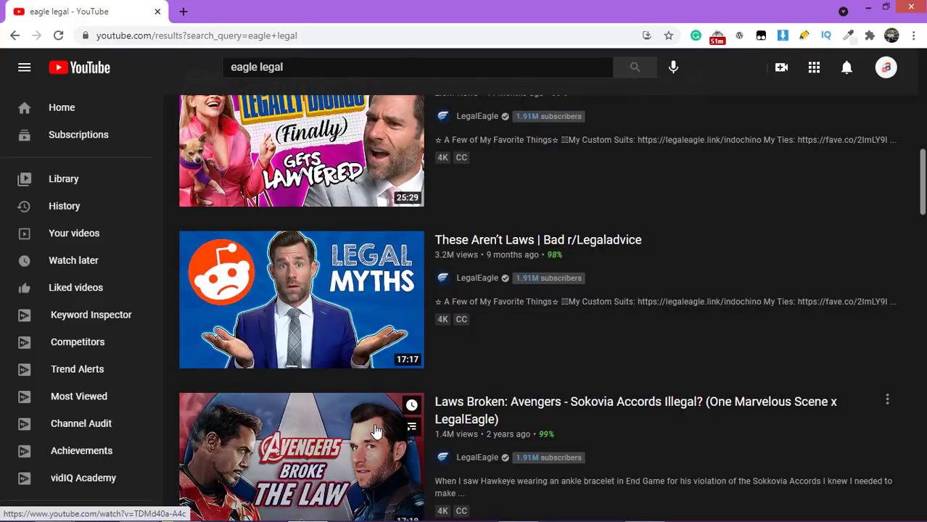
scroll(376, 431, up, 1)
scroll(375, 431, up, 5)
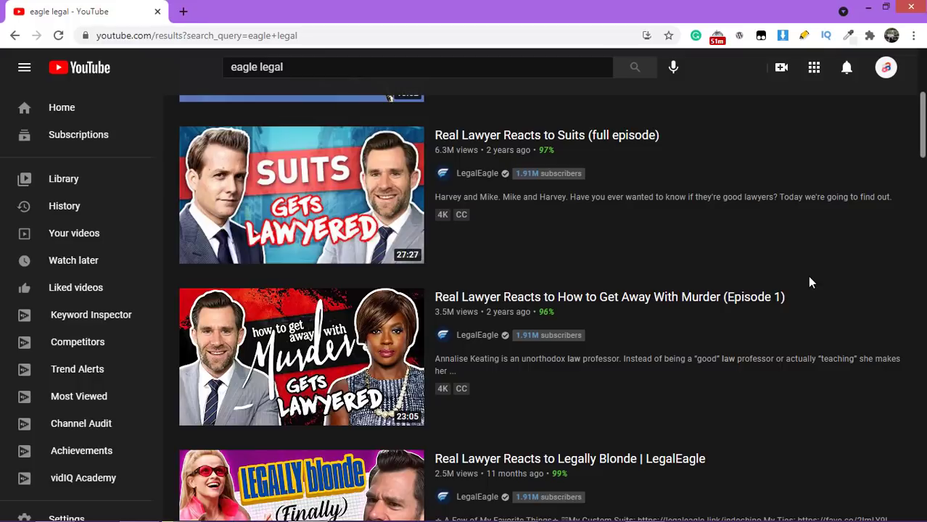
mouse_move(441, 148)
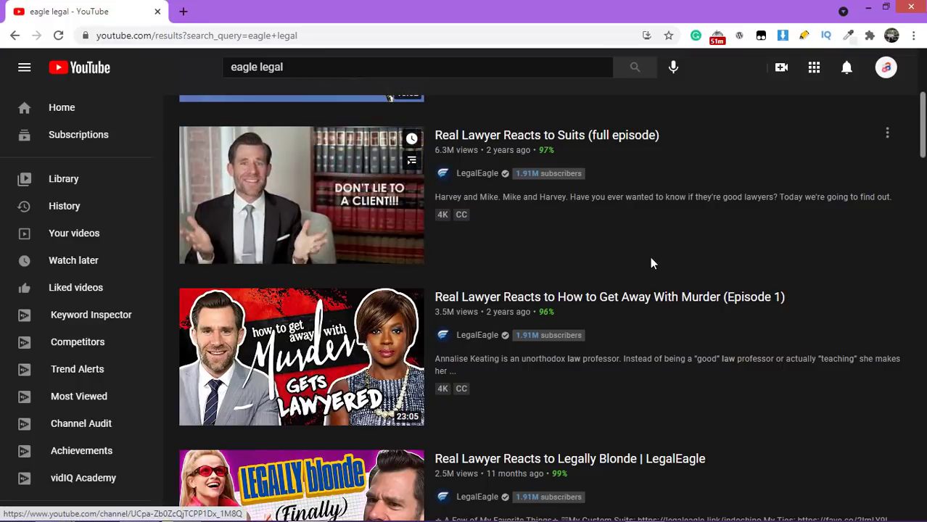
mouse_move(332, 164)
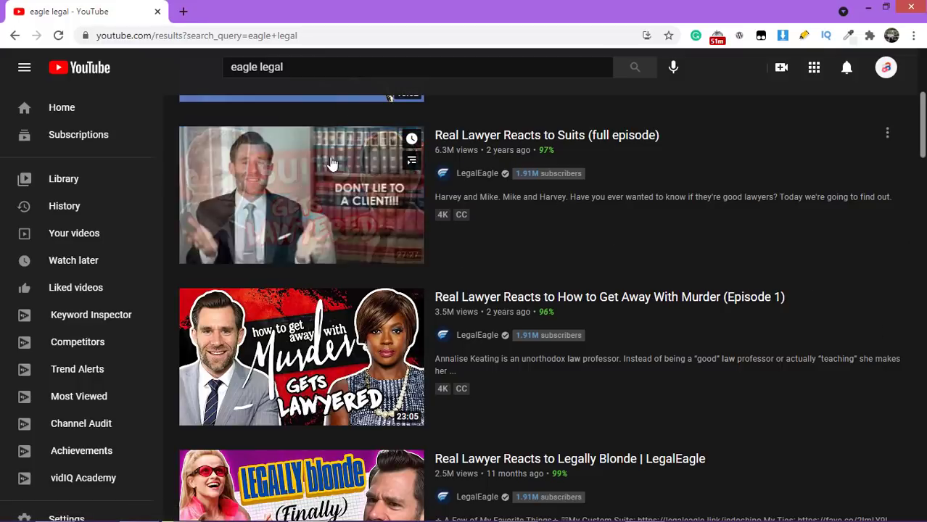
mouse_move(826, 199)
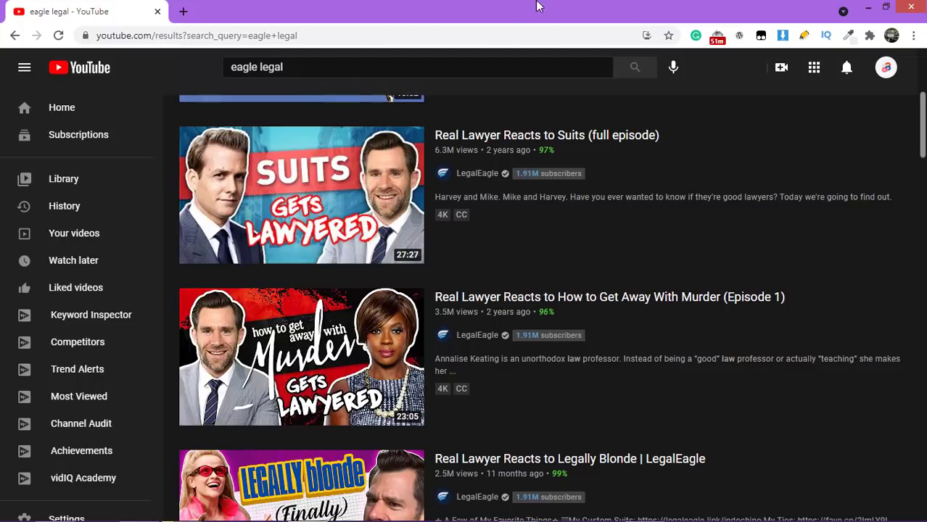
mouse_move(548, 368)
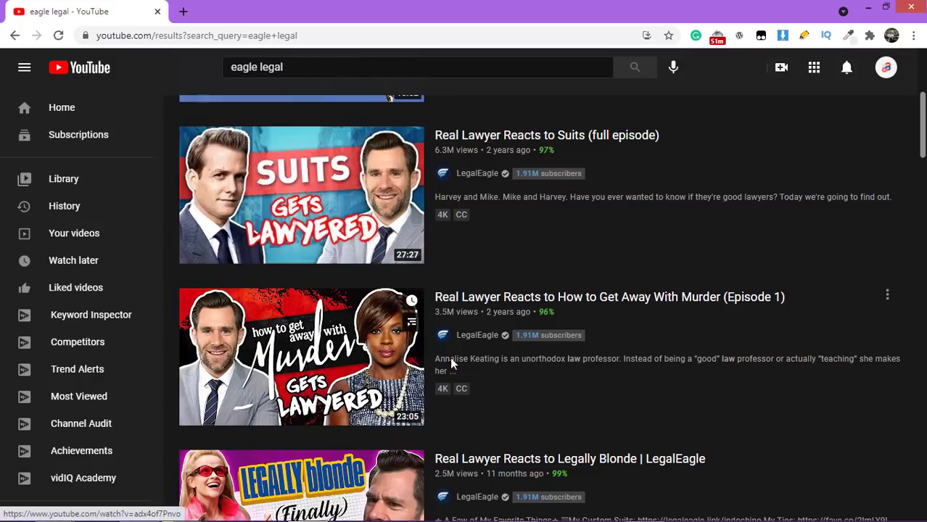
mouse_move(456, 386)
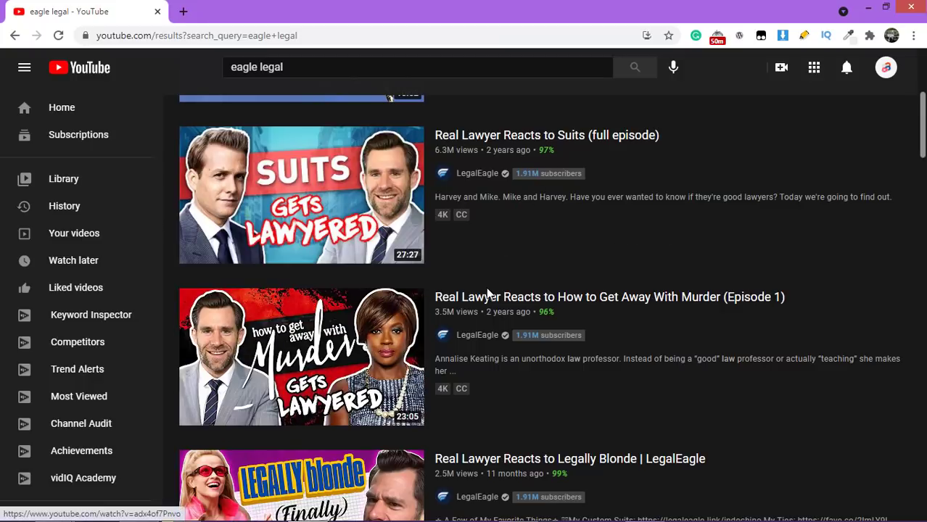
mouse_move(543, 154)
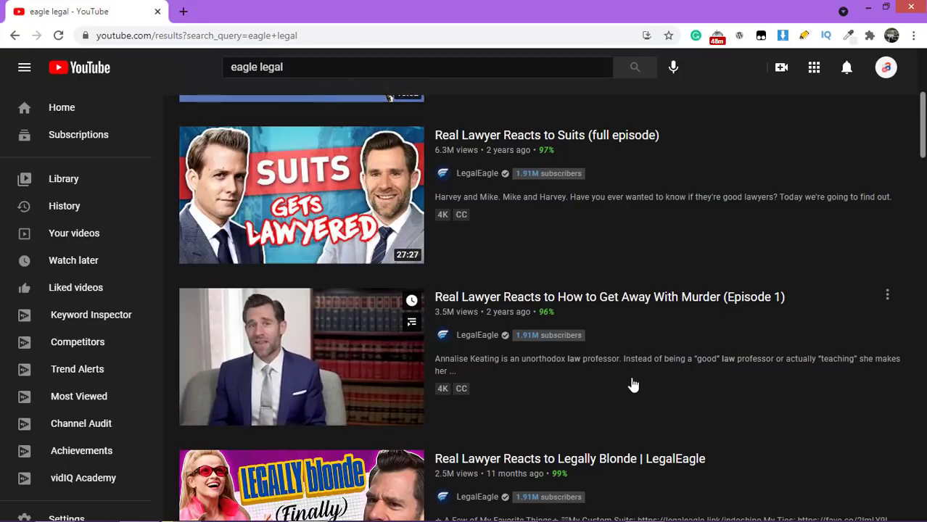
- Examine the further LegalEagle thumbnails, from Legally Blonde and Legal Myths to the Avengers video
mouse_move(793, 203)
scroll(777, 166, down, 3)
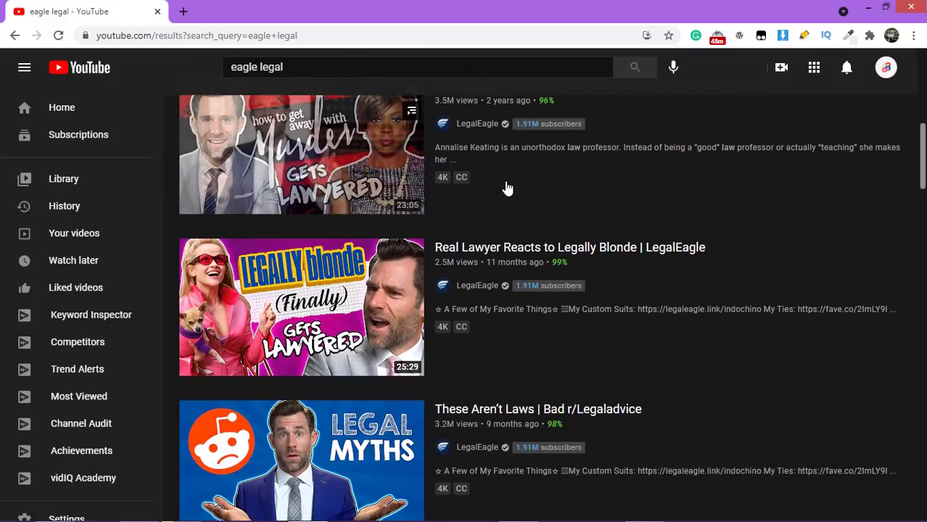
mouse_move(368, 339)
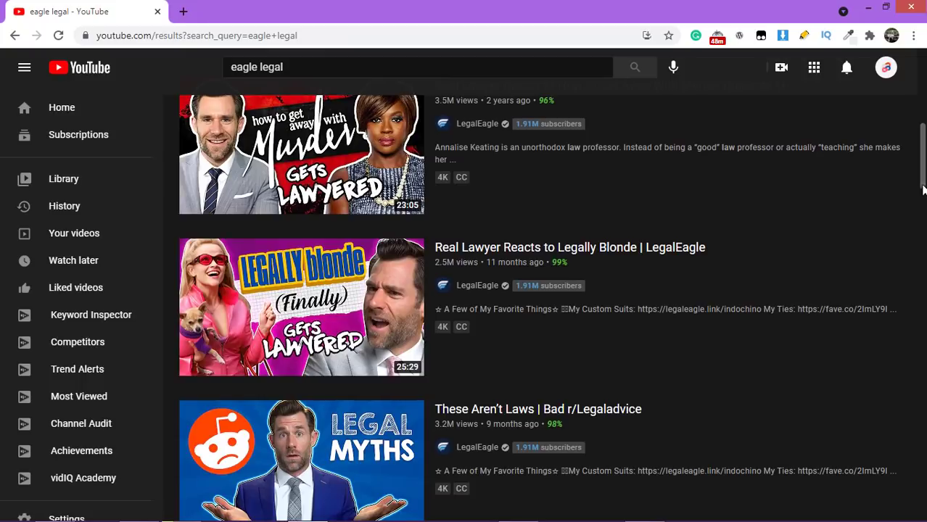
scroll(538, 307, down, 1)
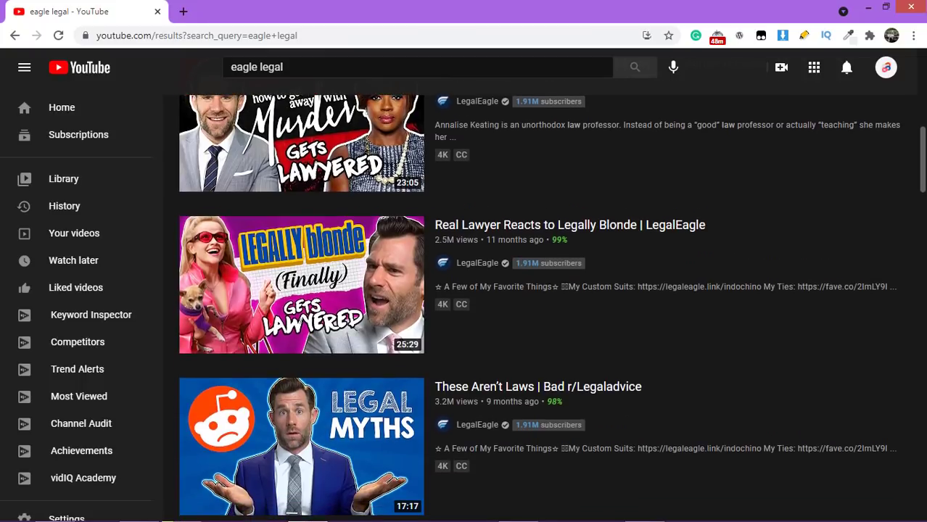
mouse_move(486, 243)
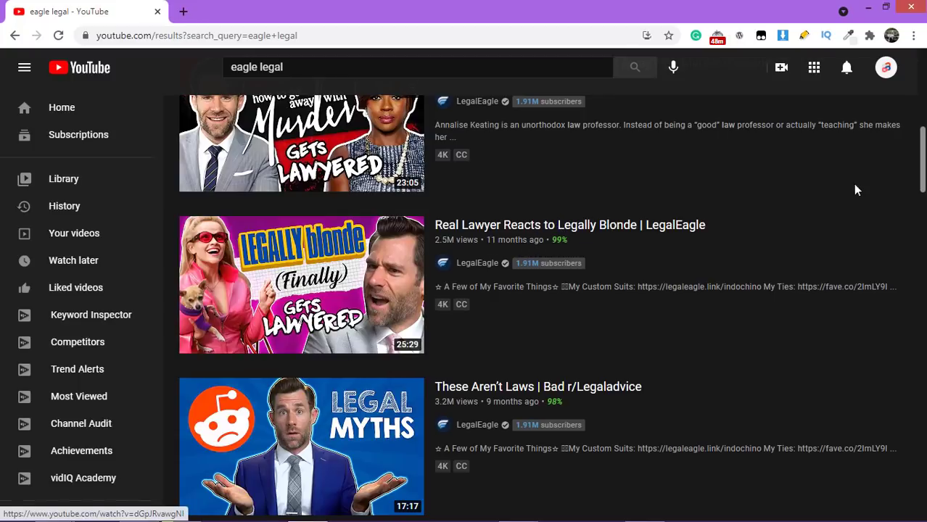
scroll(539, 304, down, 1)
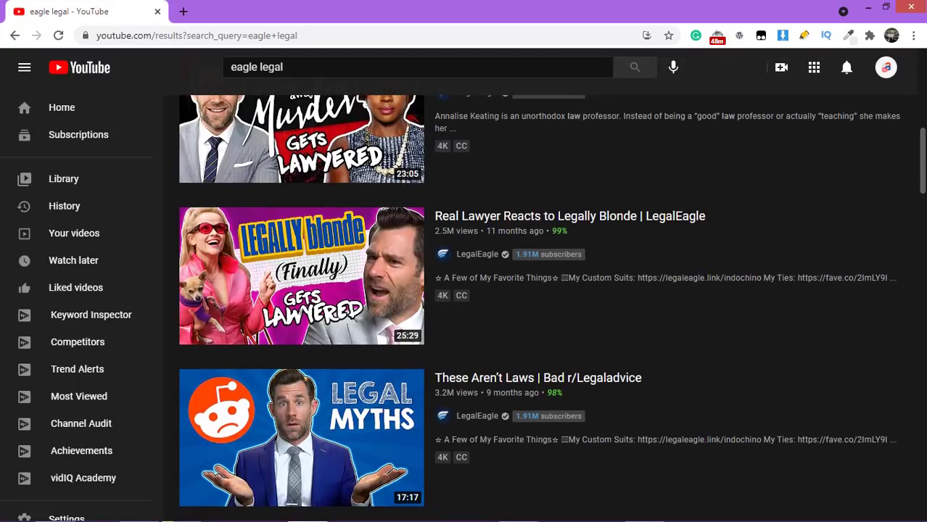
scroll(539, 305, down, 1)
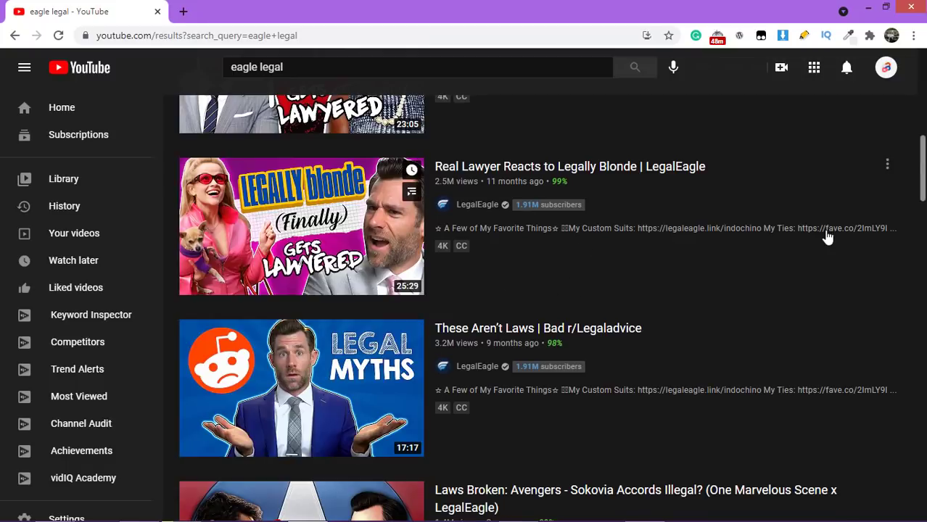
scroll(539, 304, down, 3)
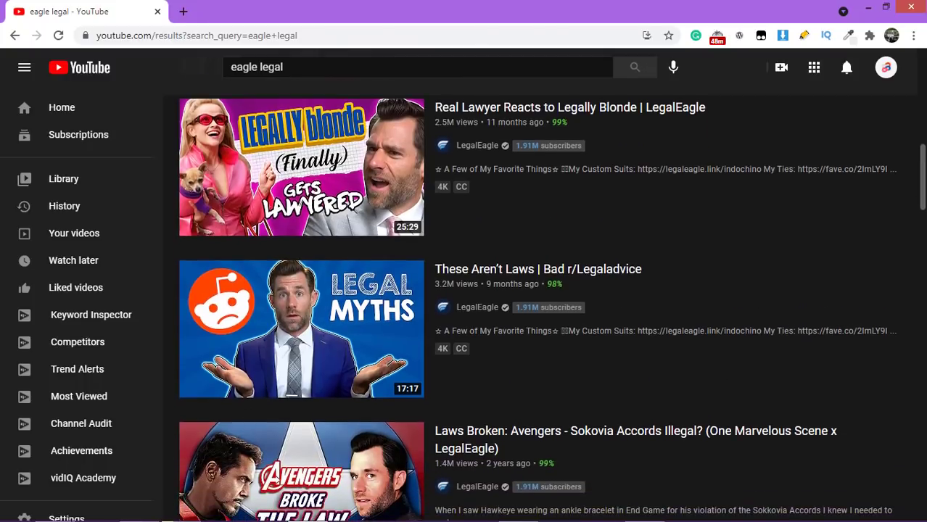
scroll(538, 304, down, 1)
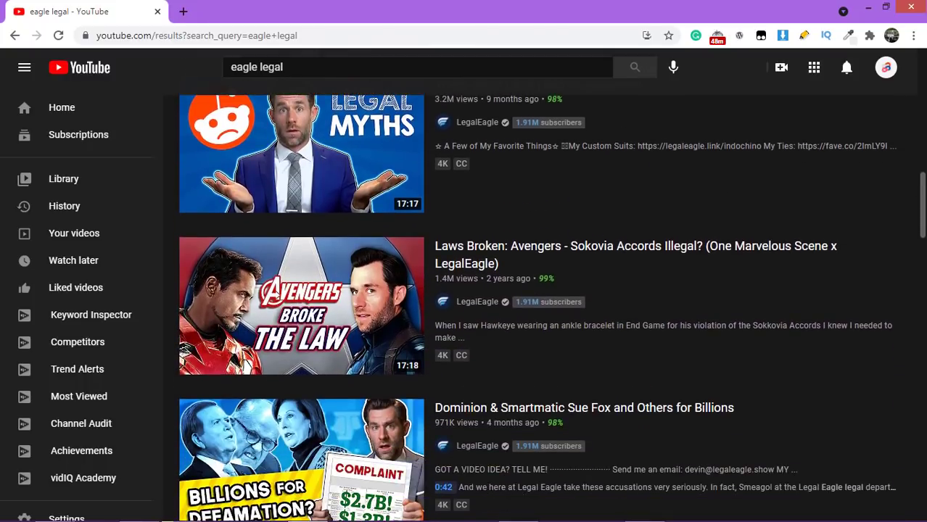
- Examine the LegalEagle thumbnails for the Dominion defamation and Nike videos, and compare them with the Legal Myths and Avengers ones
scroll(539, 304, down, 2)
scroll(539, 304, down, 3)
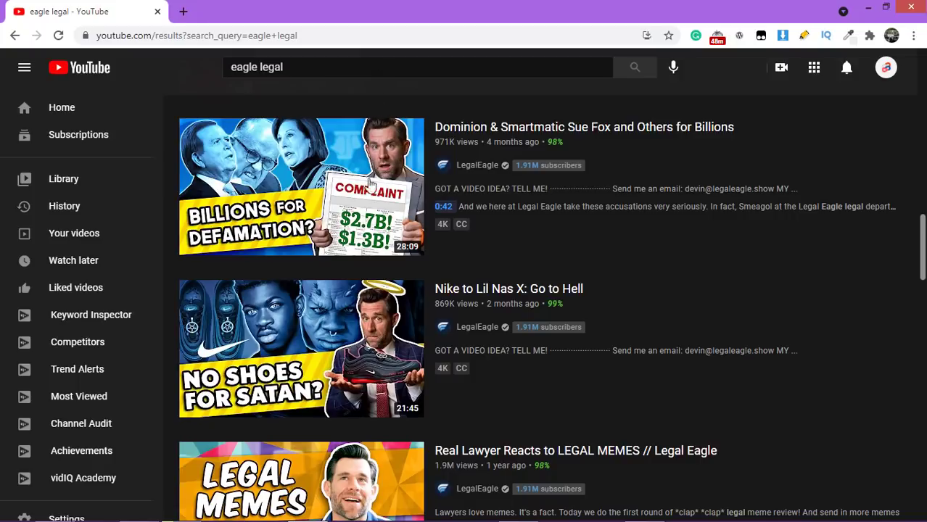
mouse_move(548, 164)
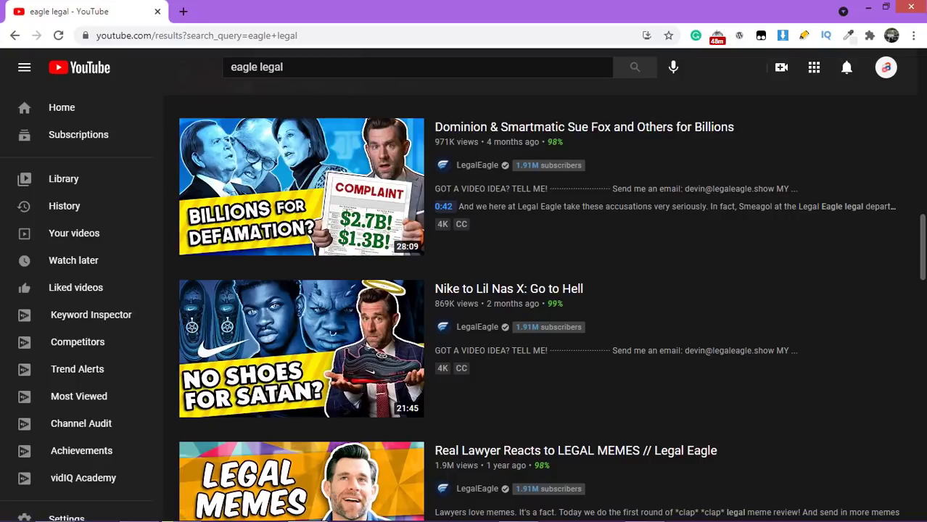
scroll(477, 289, up, 5)
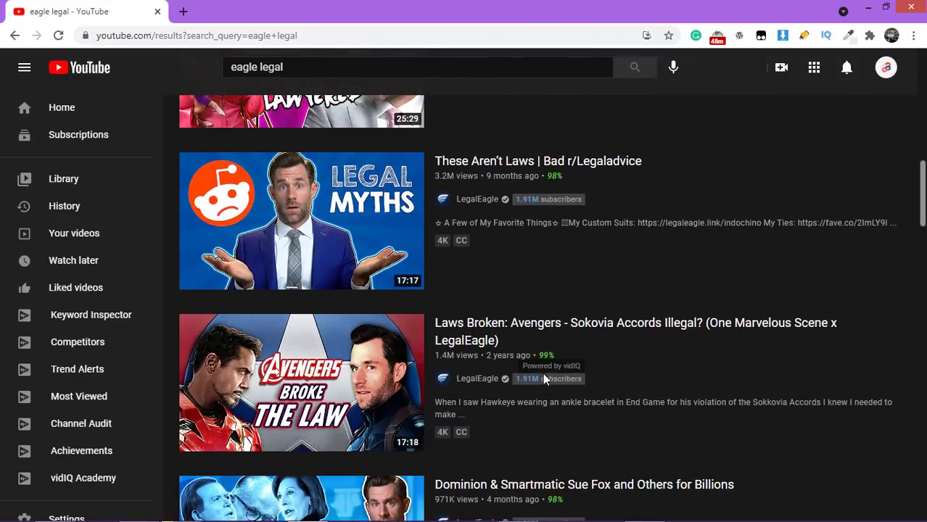
mouse_move(490, 284)
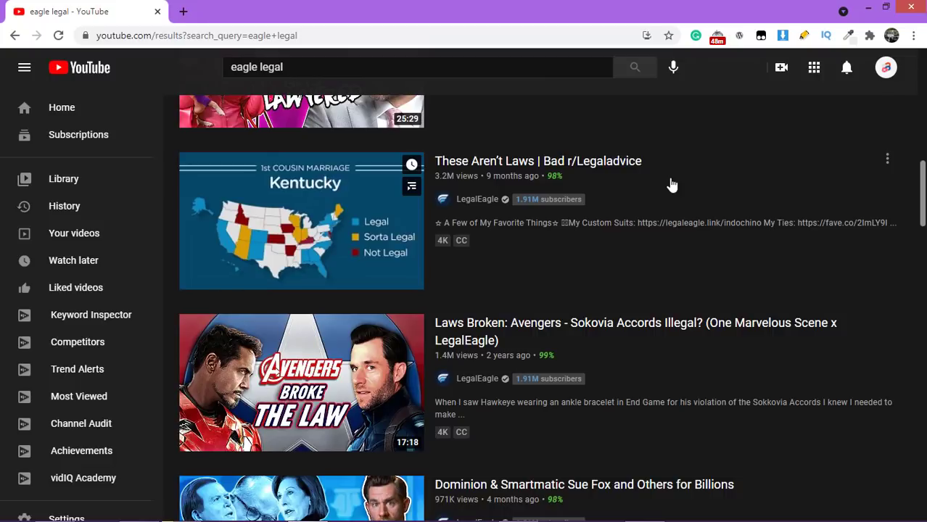
mouse_move(261, 405)
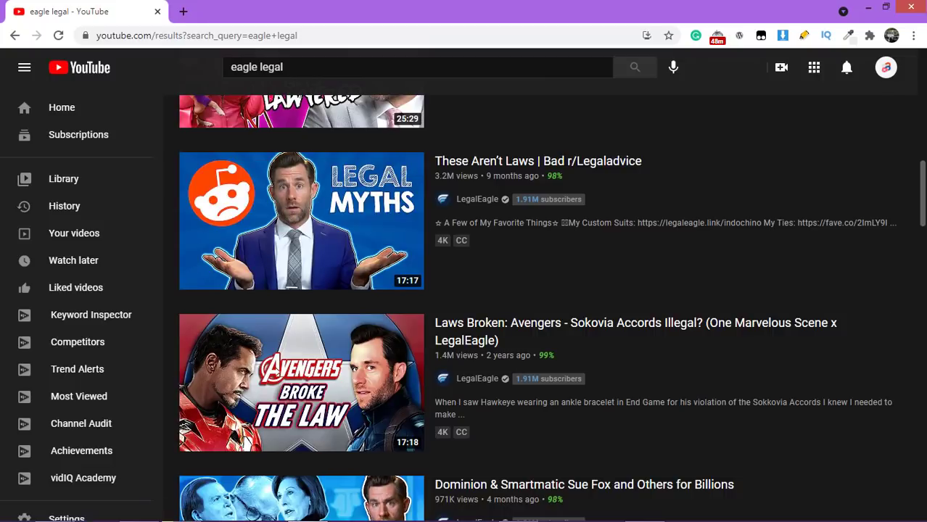
- Look through the LegalEagle results from the Suits video down to the Legal Memes and Kim Kardashian thumbnails
scroll(918, 148, up, 5)
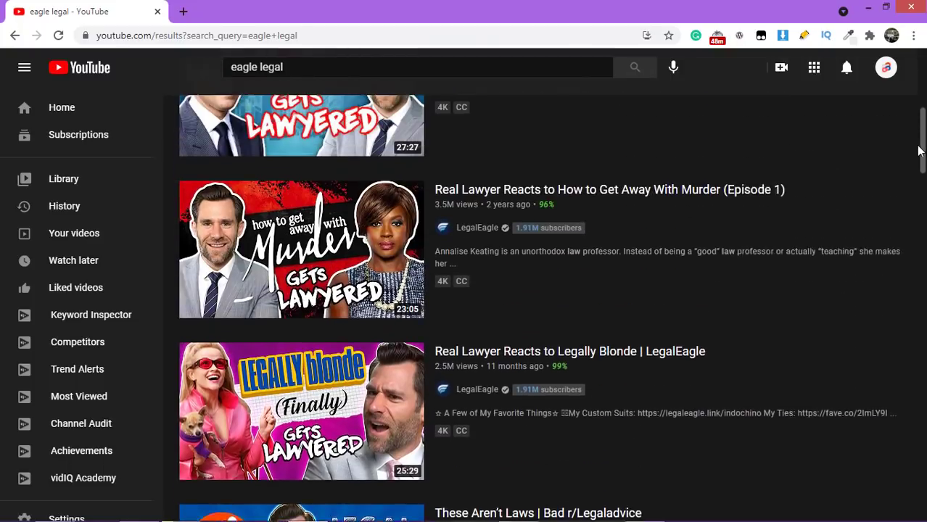
scroll(918, 147, up, 5)
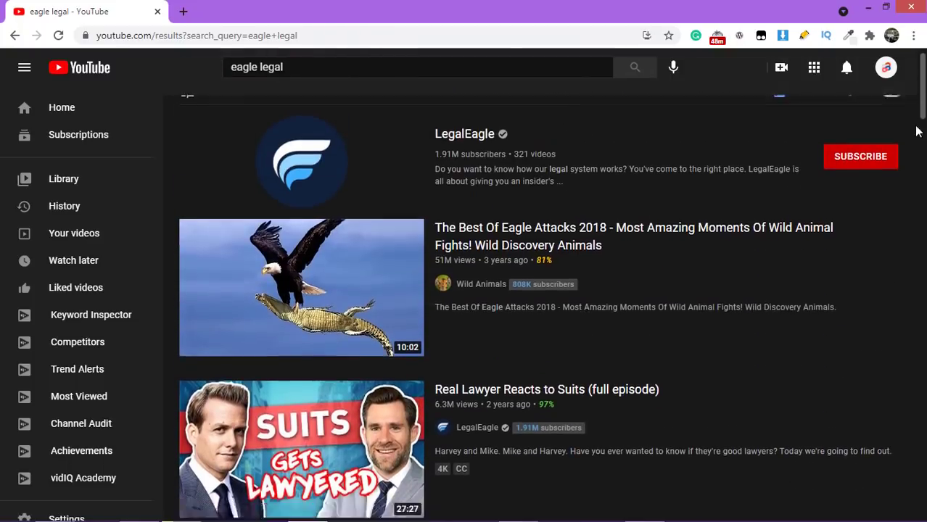
scroll(917, 128, down, 10)
scroll(551, 304, down, 10)
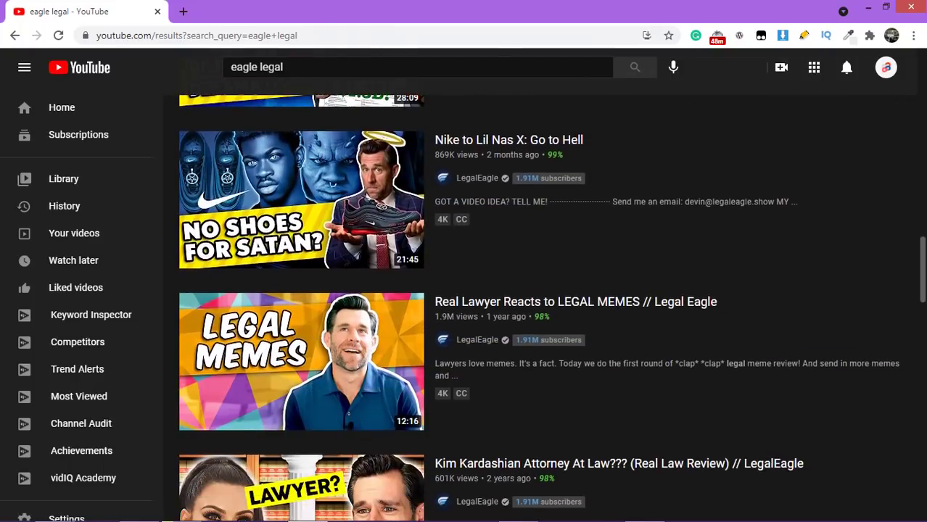
scroll(856, 312, down, 3)
scroll(857, 312, up, 2)
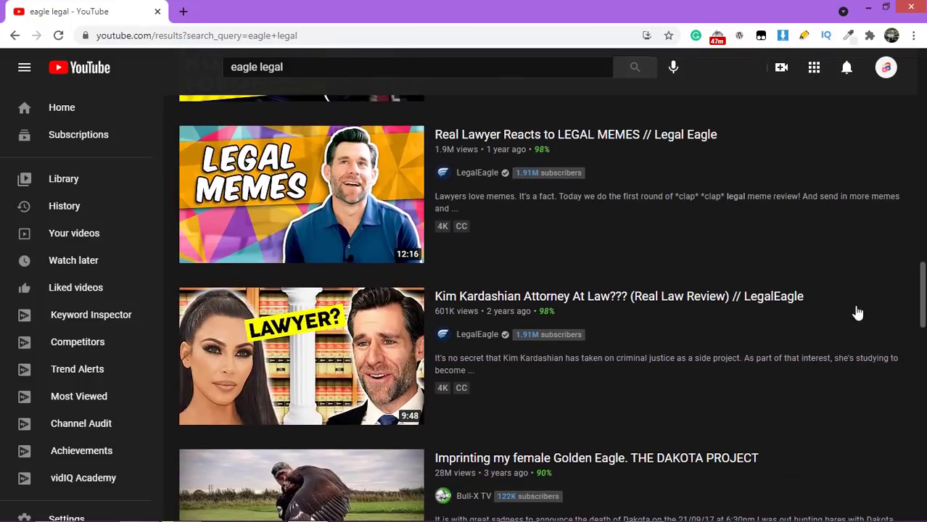
mouse_move(247, 377)
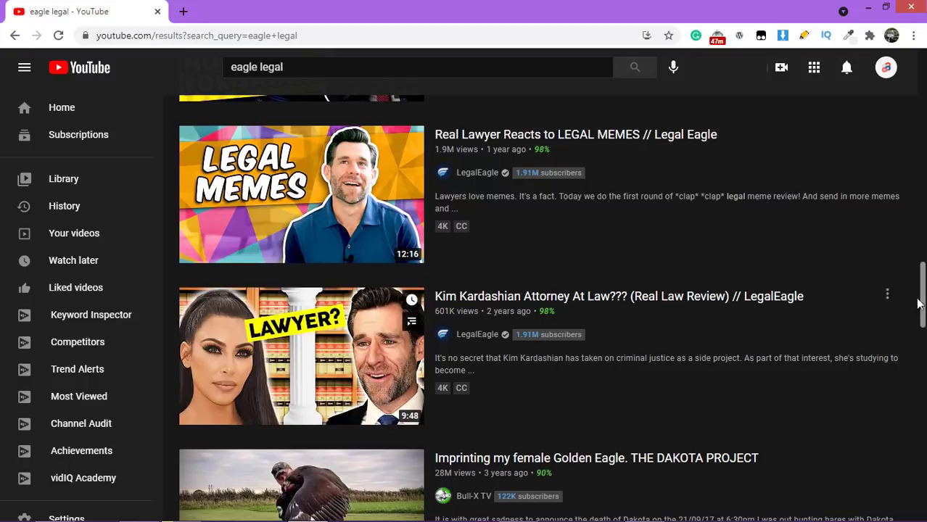
- Review the "No Shoes for Satan?" thumbnail again, along with the Legally Blonde and Legal Myths ones
scroll(551, 307, up, 3)
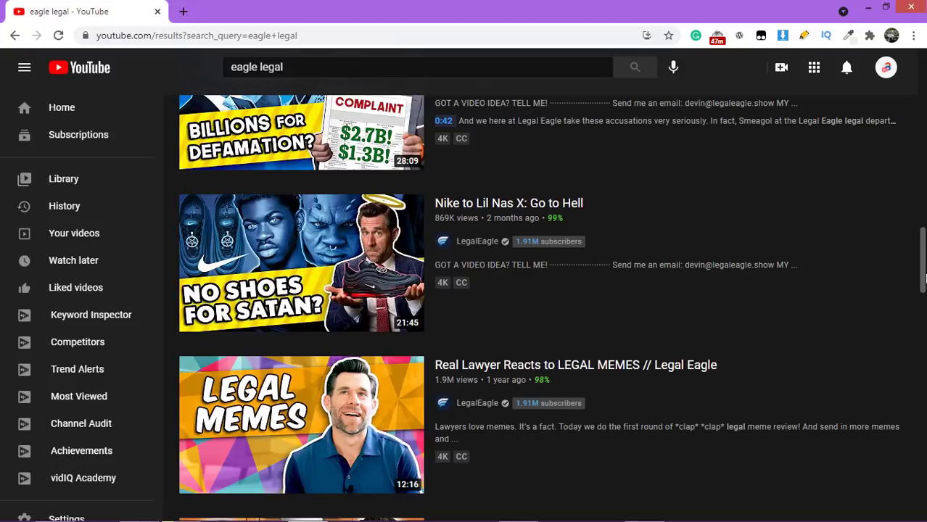
drag(923, 279, 912, 192)
mouse_move(351, 171)
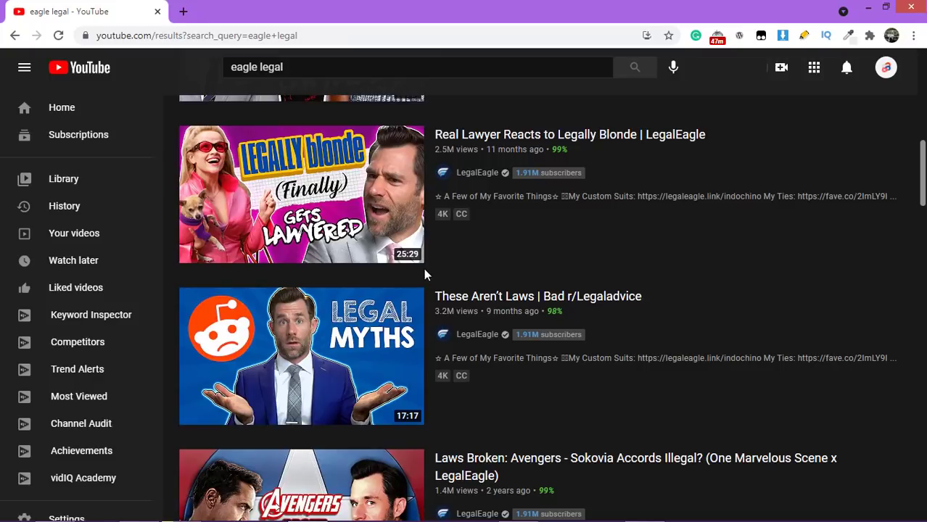
mouse_move(267, 334)
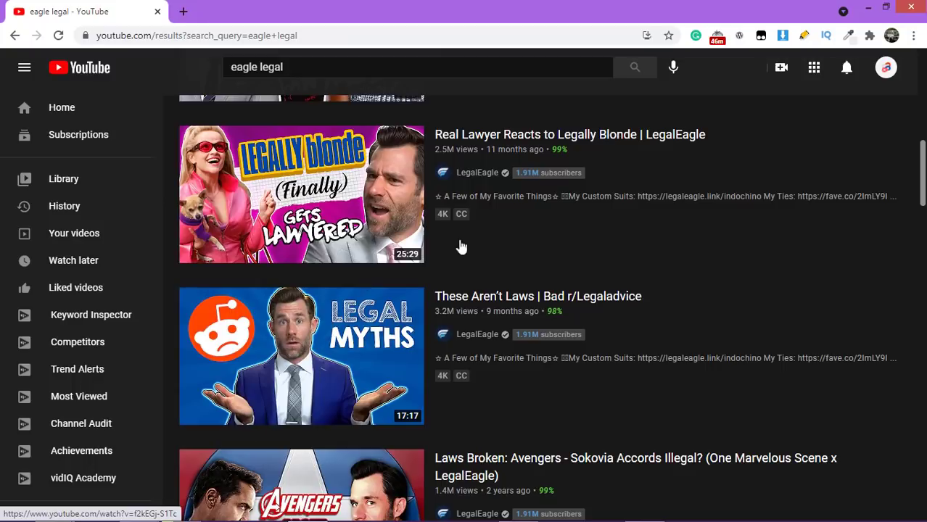
mouse_move(541, 229)
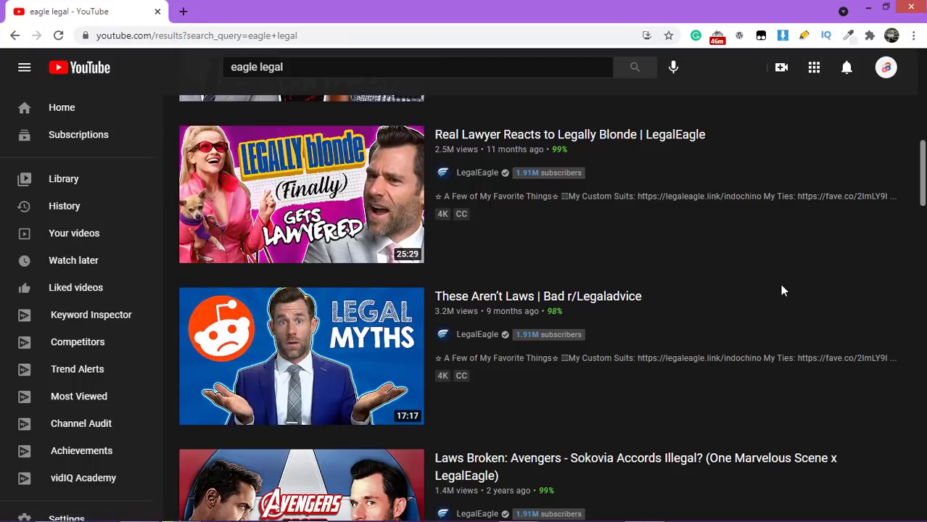
mouse_move(870, 246)
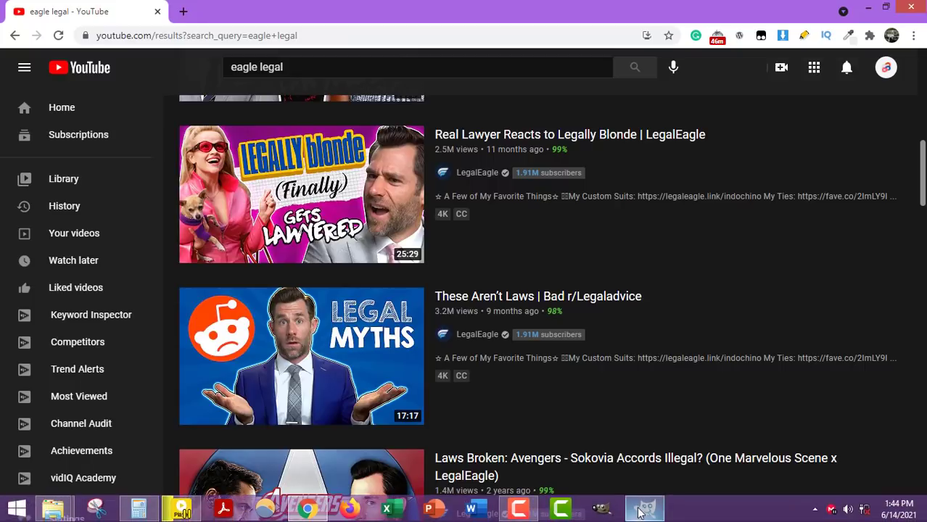
- Switch to GIMP and open the settings for creating a new image
click(641, 512)
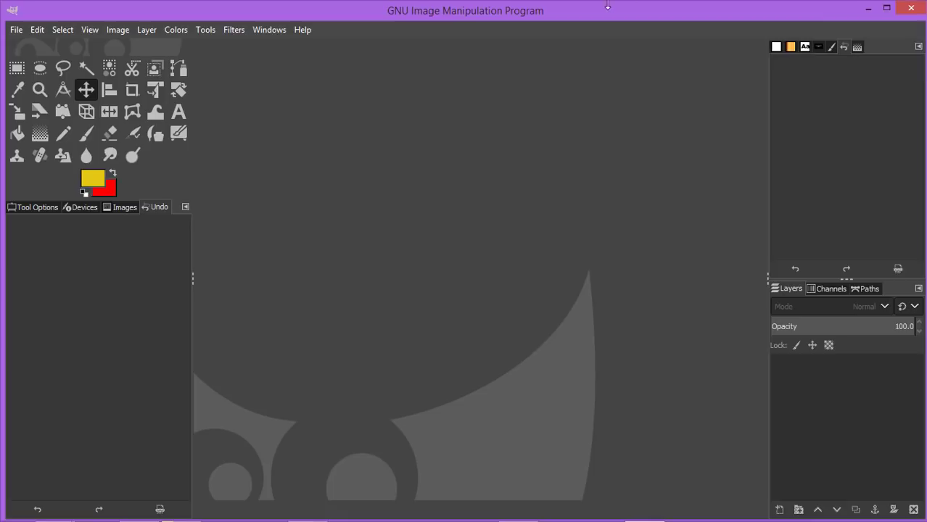
click(15, 31)
click(16, 31)
key(super+c)
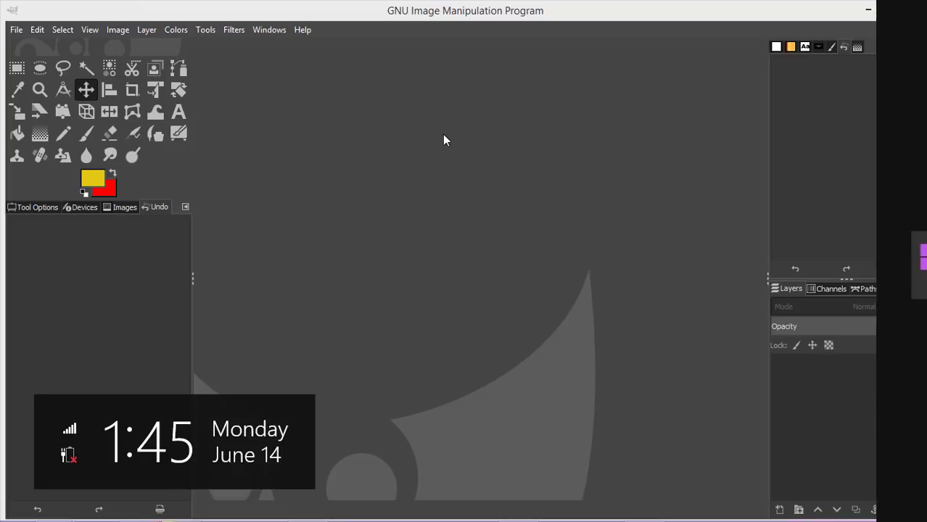
click(304, 153)
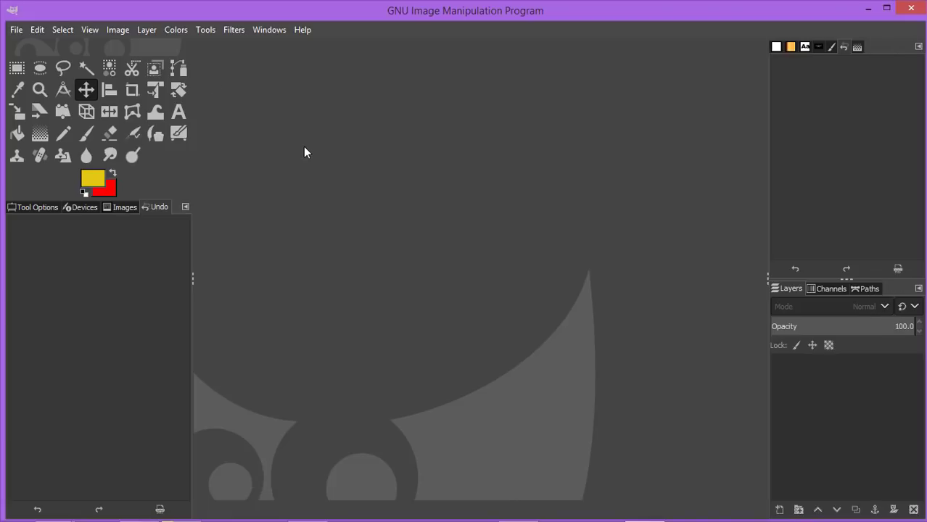
click(17, 29)
click(17, 30)
click(17, 30)
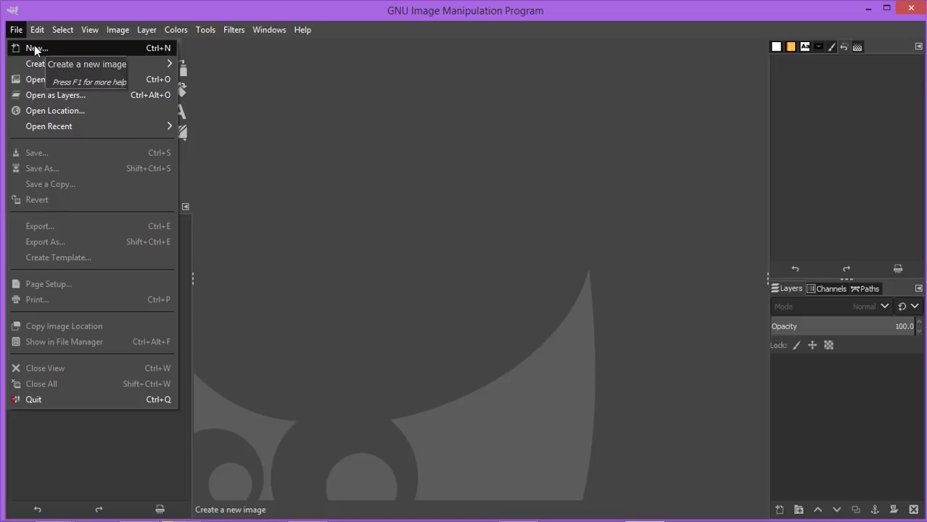
click(34, 46)
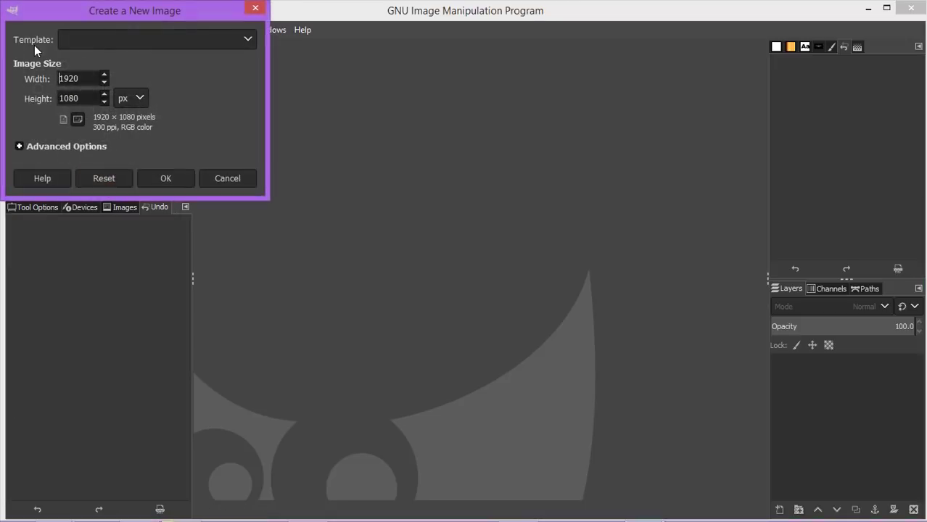
- Set the new image size to 1280 px wide by 720 px high
double_click(84, 78)
text(1280)
double_click(81, 98)
text(720)
- Choose Transparency as the fill in the advanced options and create the image
click(50, 146)
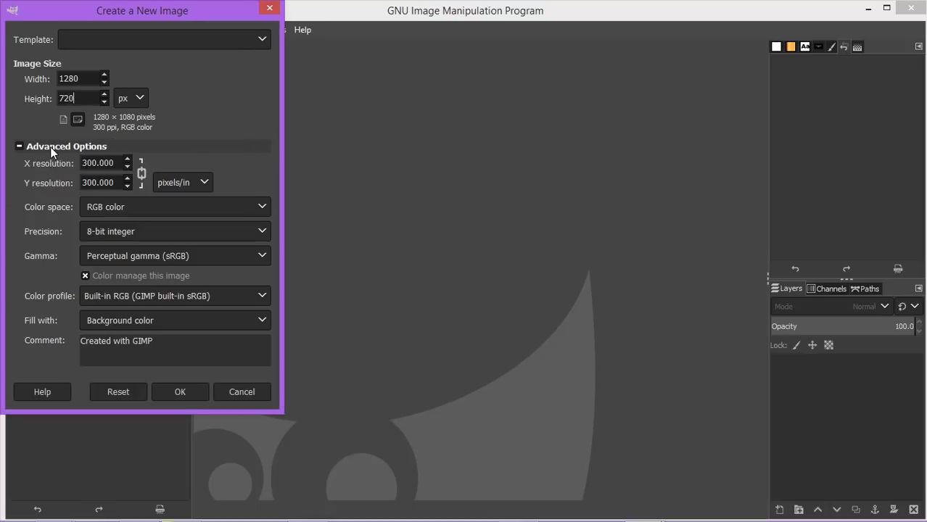
click(160, 325)
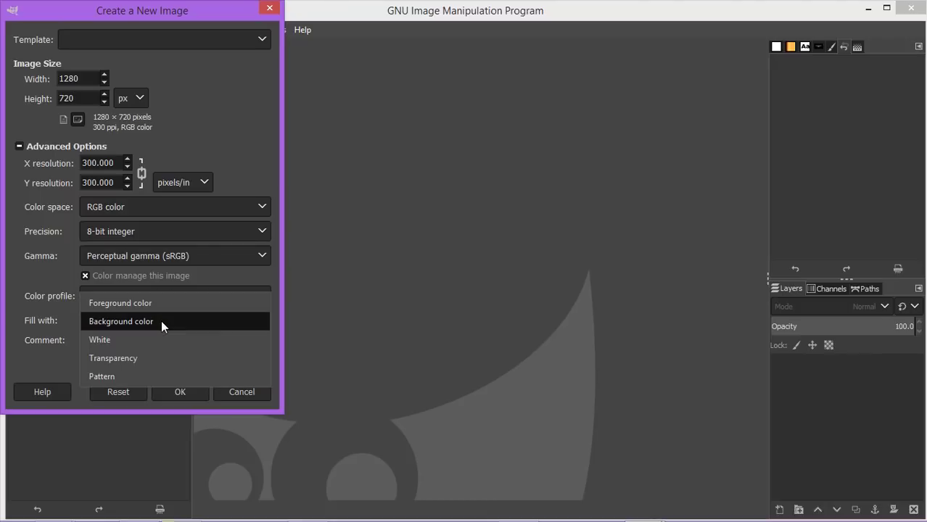
click(137, 364)
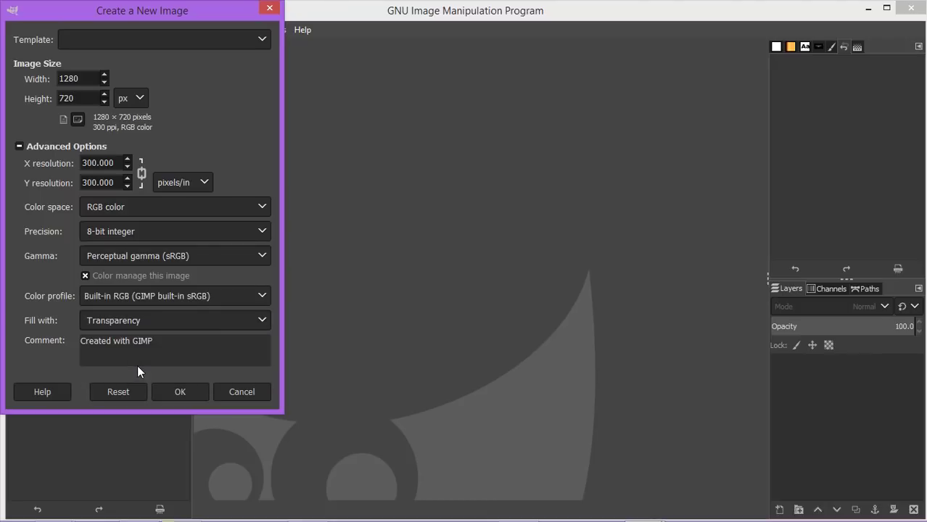
click(180, 391)
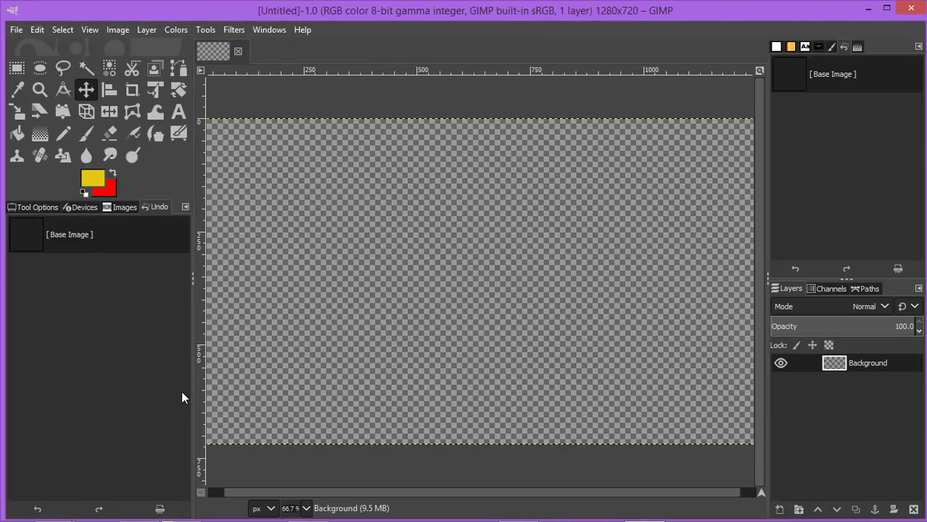
- Set the canvas zoom to 50% so the whole image fits in view
click(306, 508)
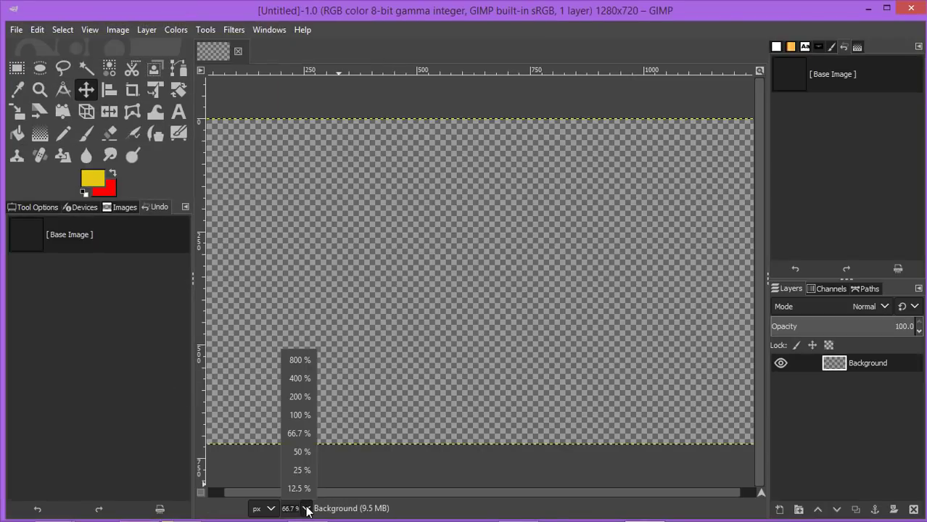
click(303, 452)
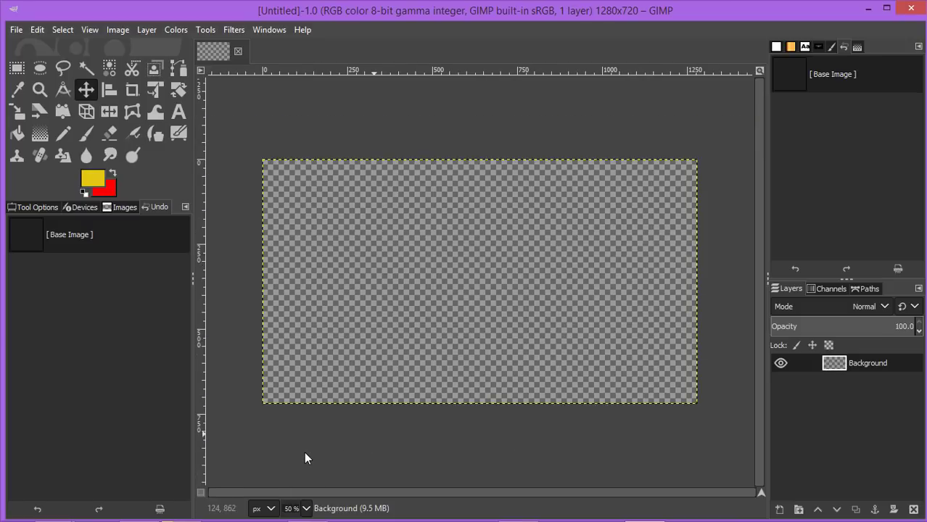
click(306, 508)
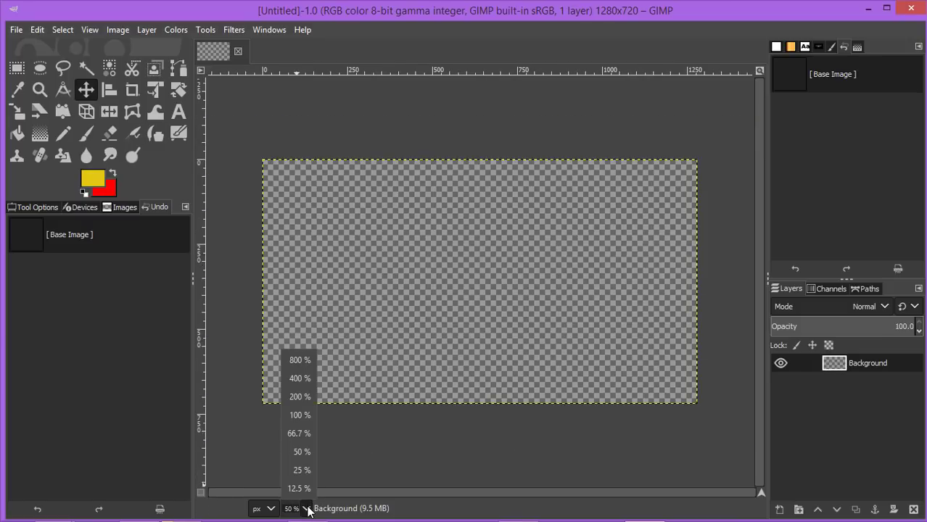
click(427, 448)
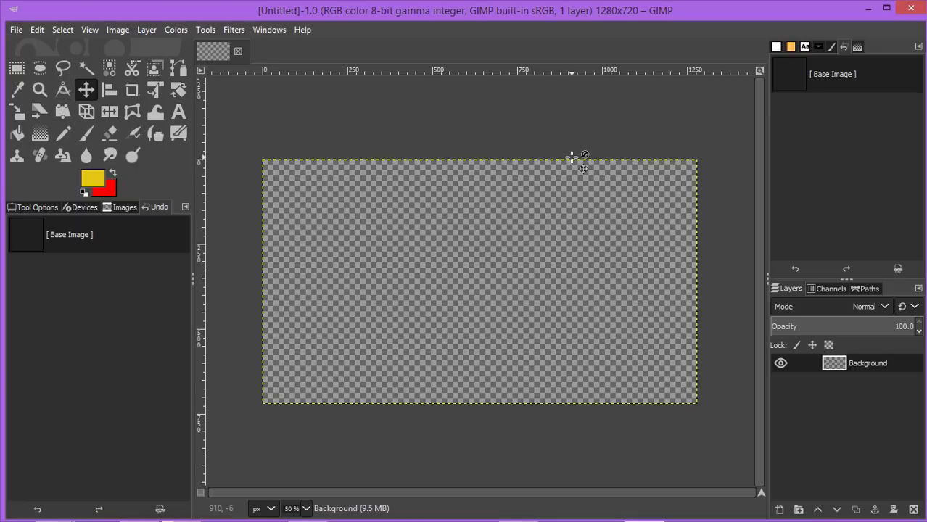
- Narrow the GIMP window and minimize the browser to view the portrait and hand image files on the desktop, and maximize GIMP again
click(886, 9)
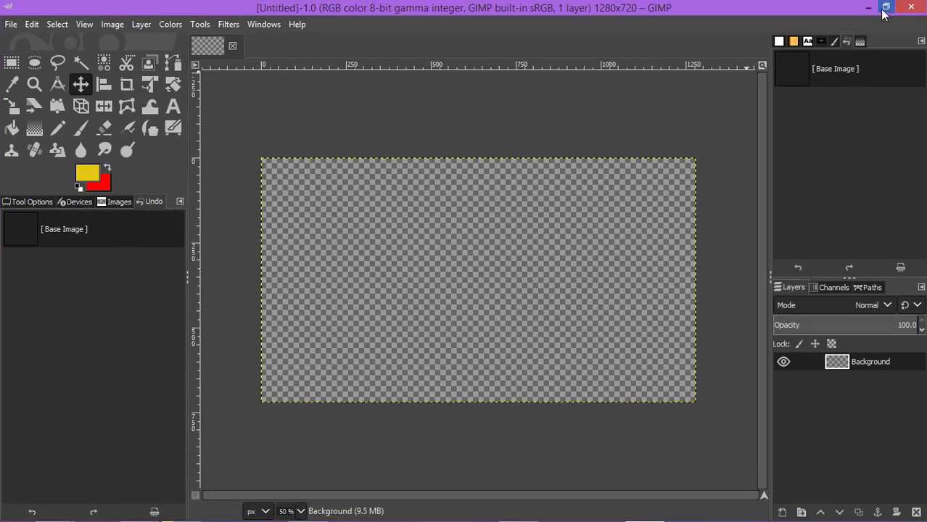
click(888, 8)
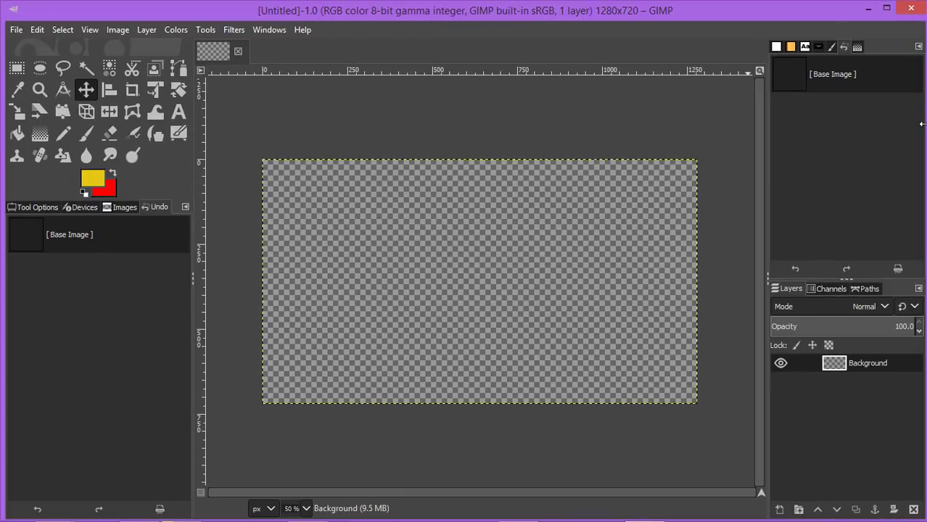
drag(922, 124, 803, 118)
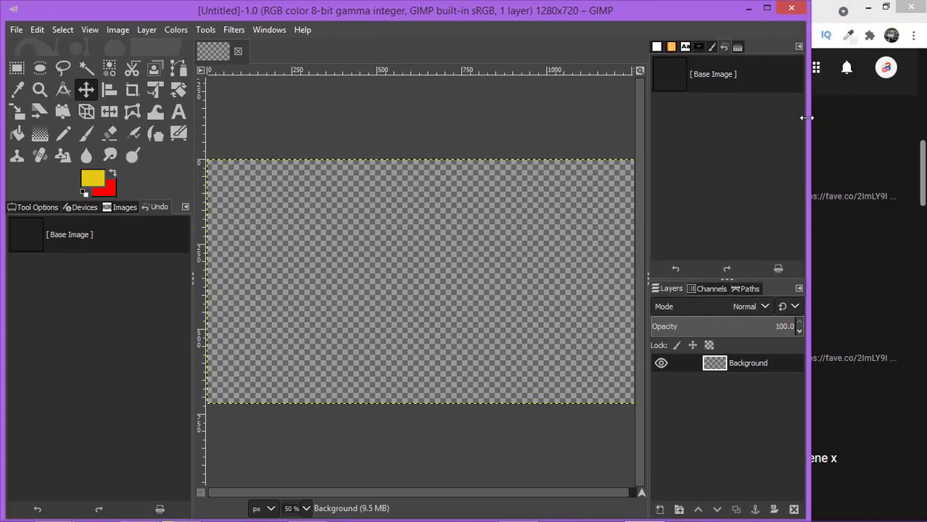
click(870, 9)
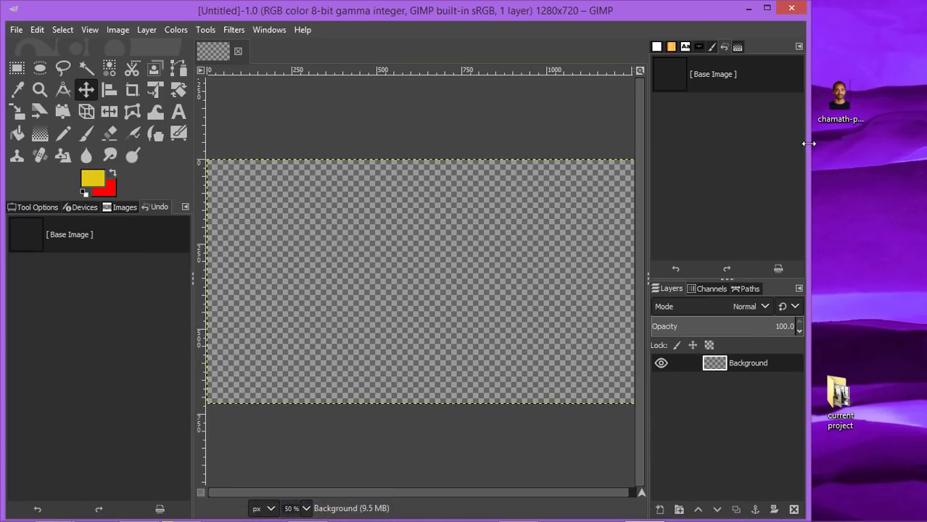
drag(808, 143, 715, 147)
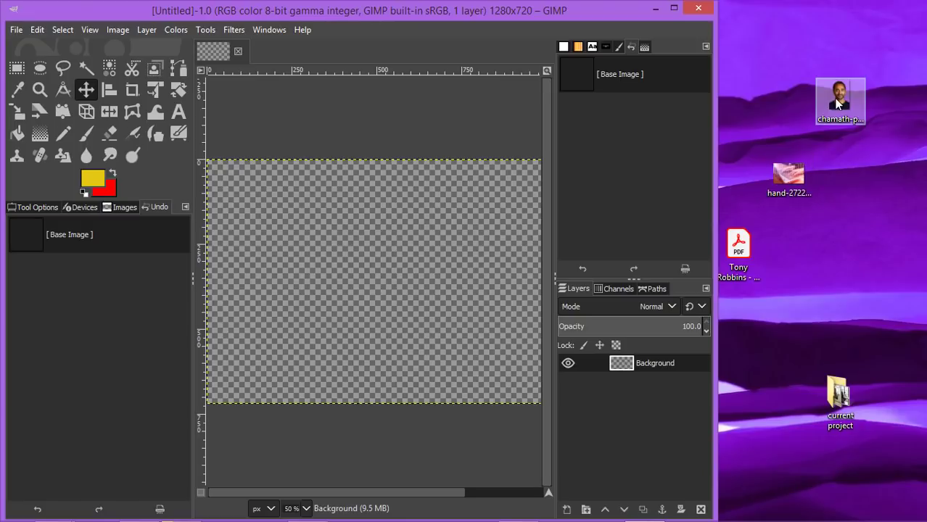
click(799, 173)
click(844, 100)
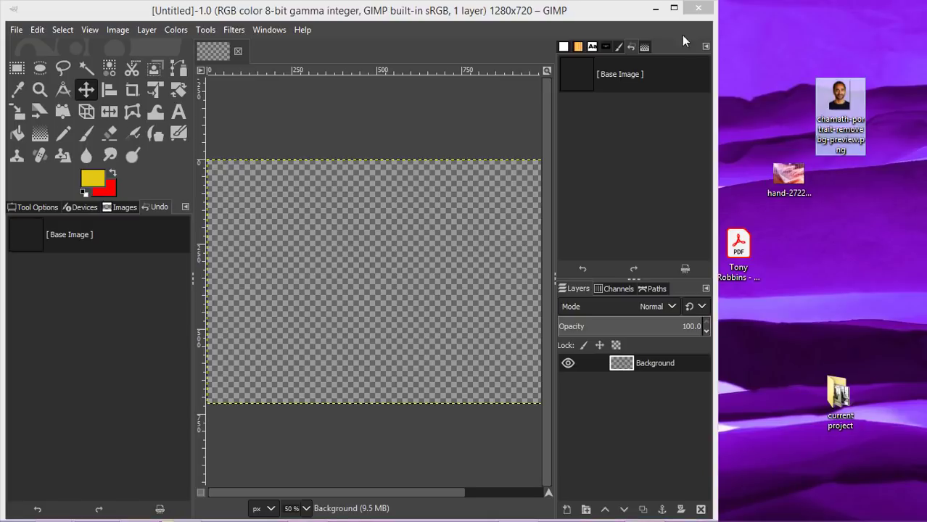
click(673, 8)
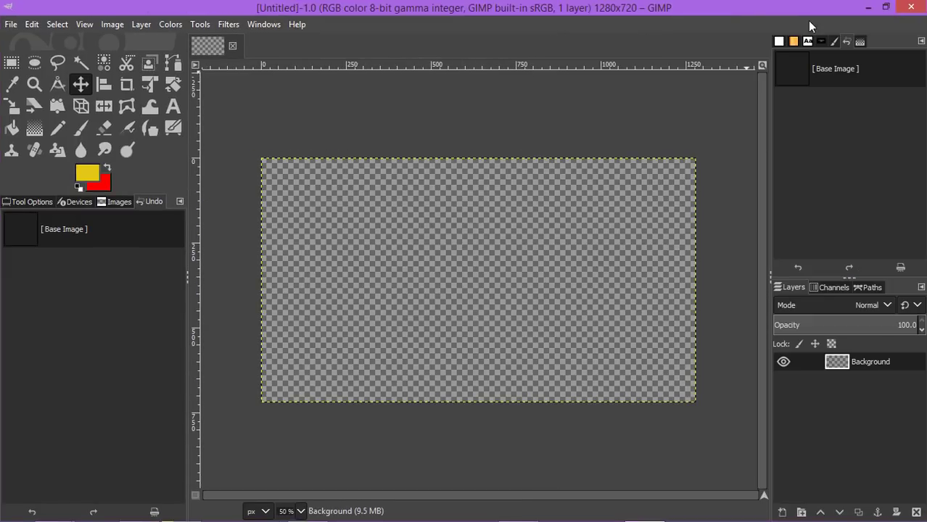
- Switch from GIMP to Chrome, open pixabay.com in a new tab and browse the free images on its home page
click(867, 8)
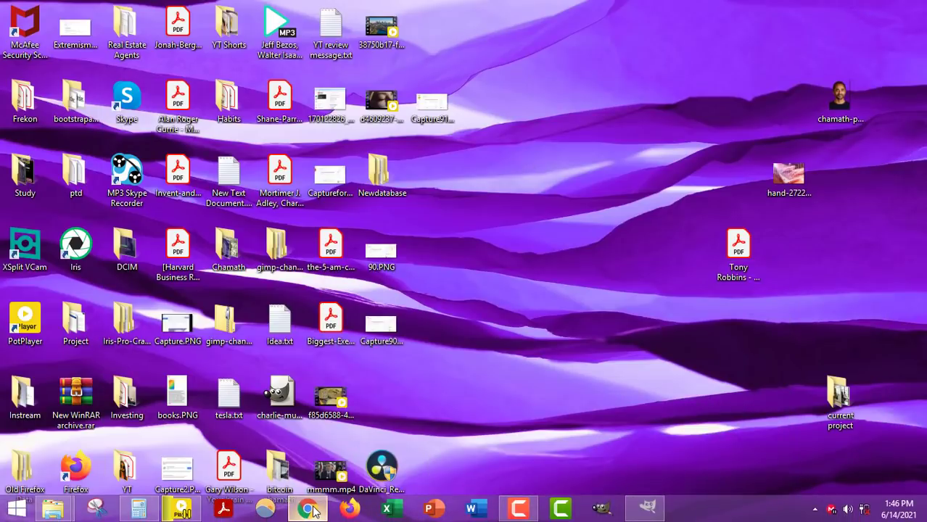
click(308, 508)
click(184, 16)
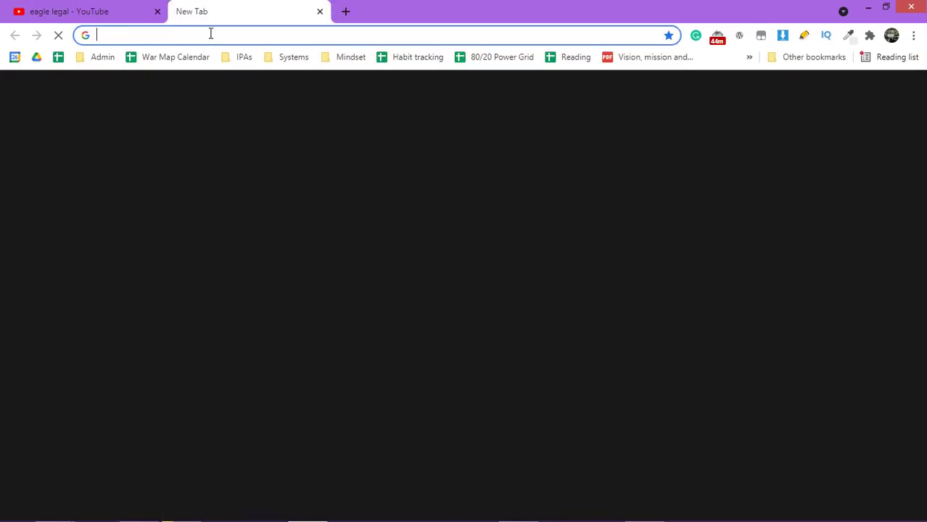
click(210, 36)
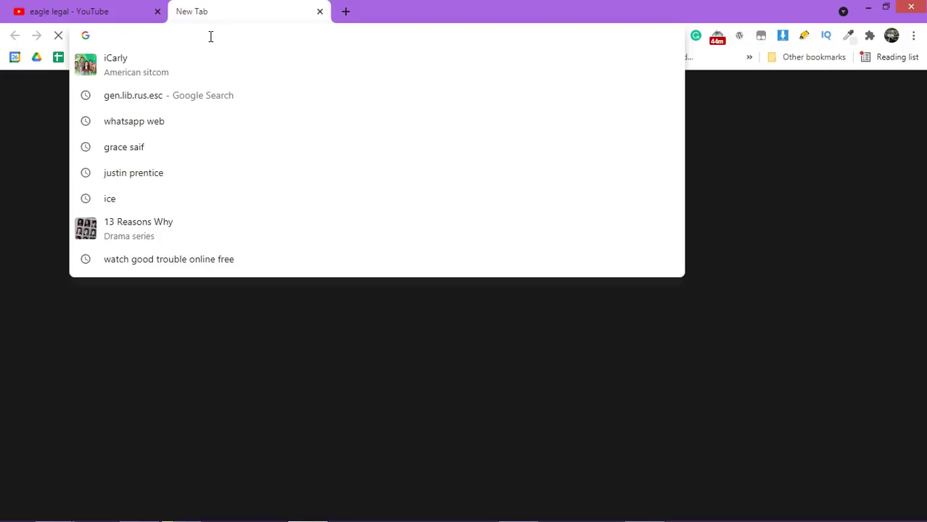
text(pixabay.com)
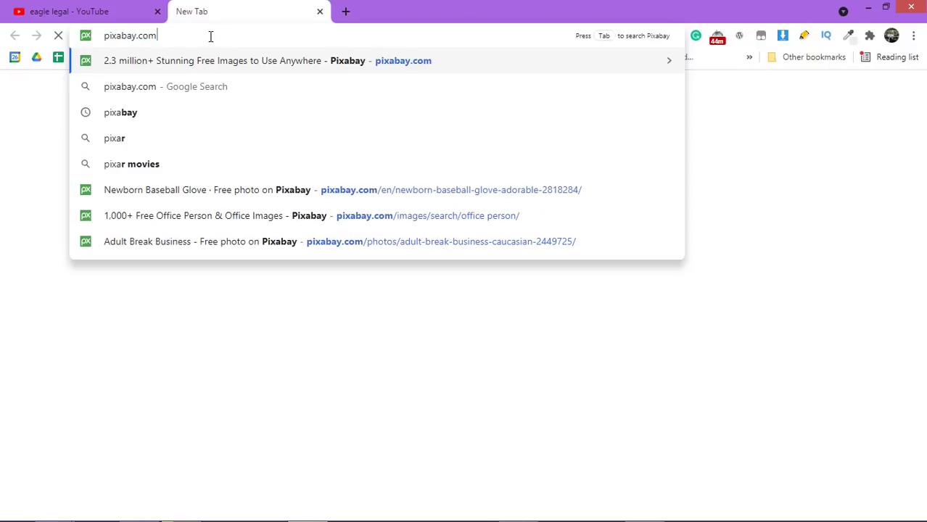
key(Return)
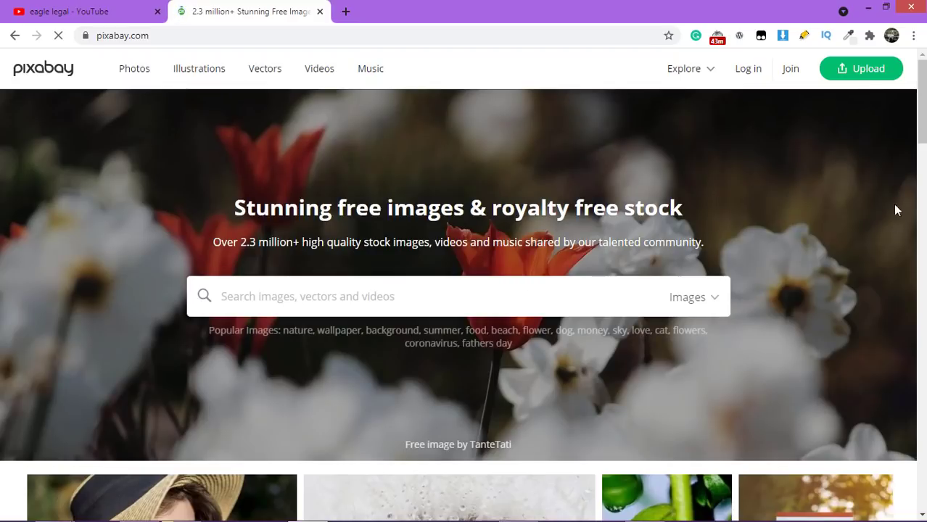
scroll(463, 285, down, 5)
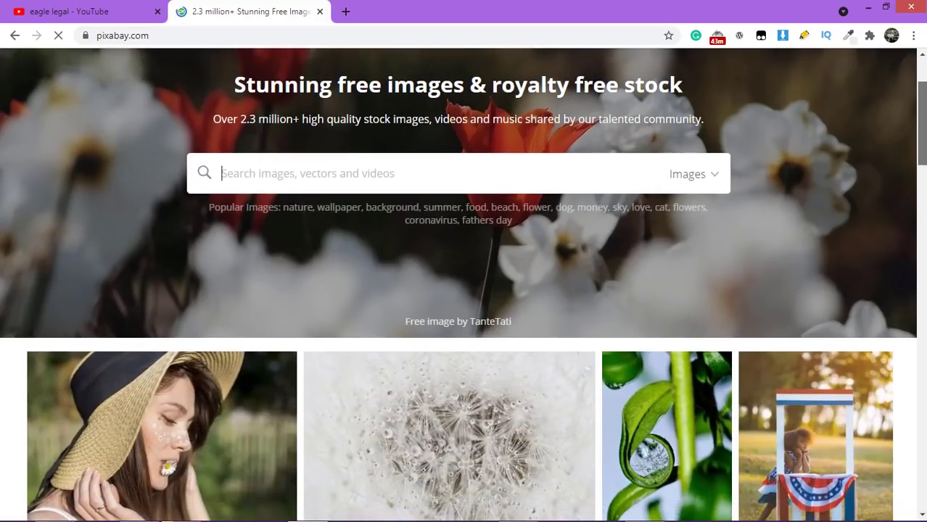
scroll(463, 285, down, 2)
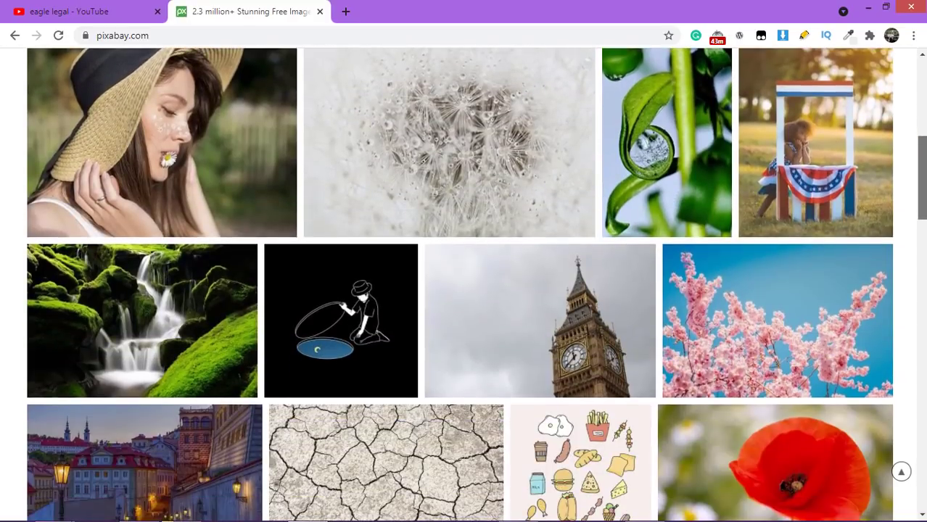
scroll(464, 285, down, 8)
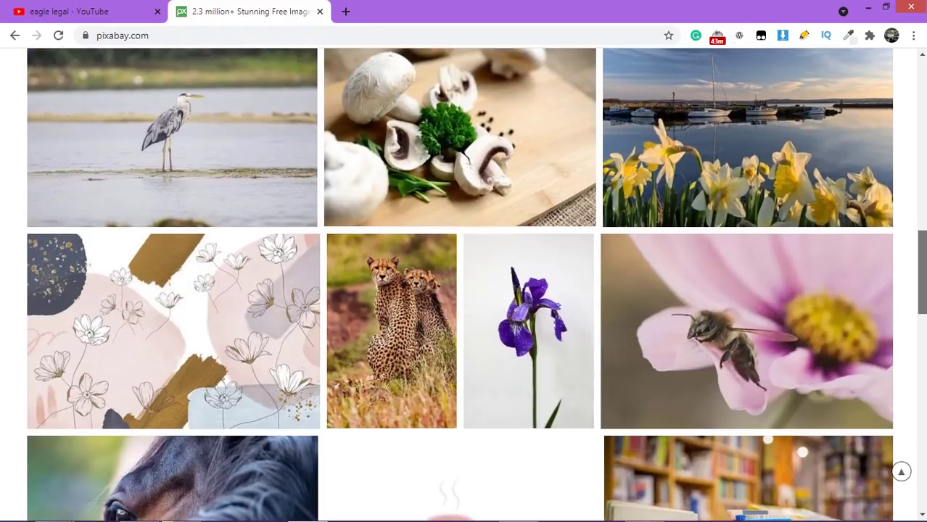
scroll(464, 285, down, 4)
drag(921, 287, 915, 71)
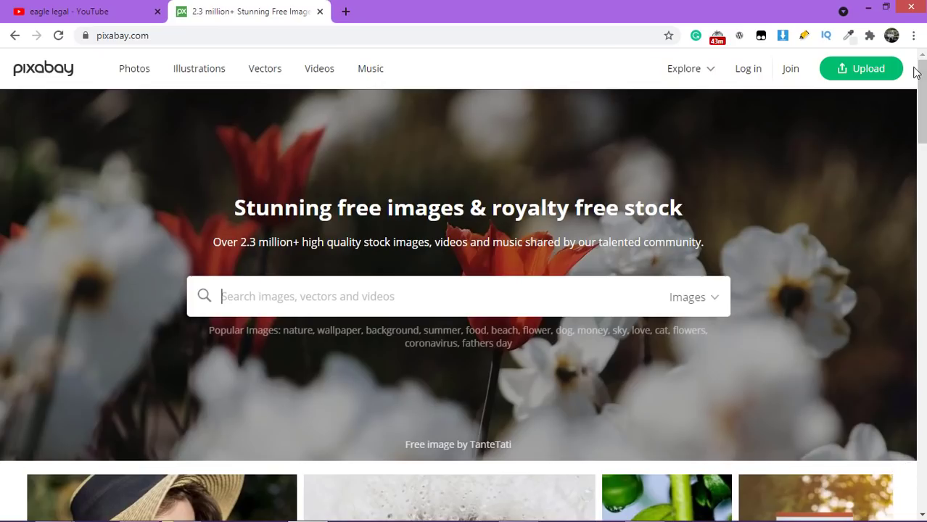
- Open pexels.com in another new tab and go to the Pexels home page
click(345, 11)
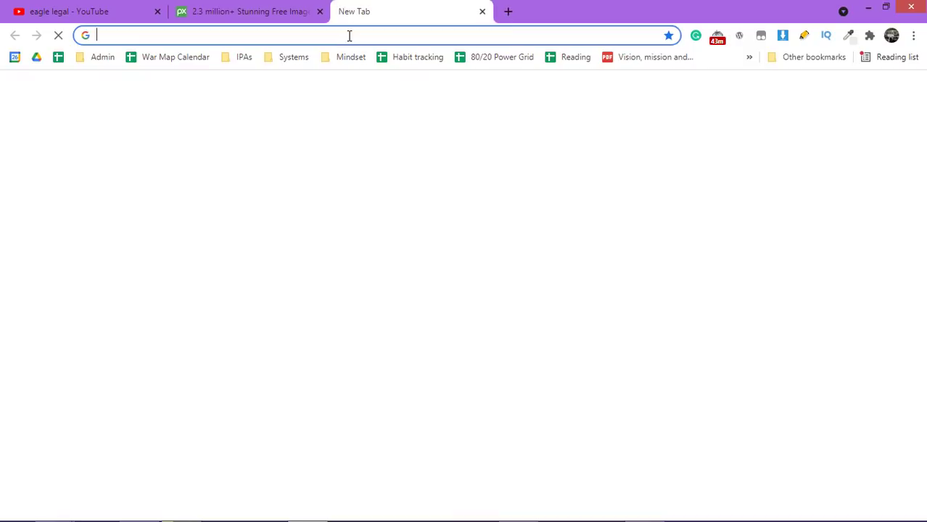
click(349, 36)
text(pe)
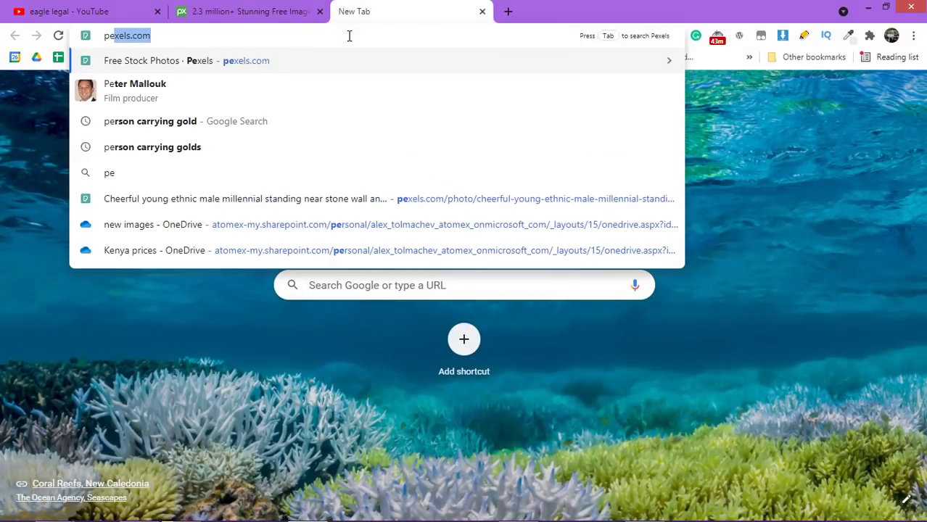
text(xels.com)
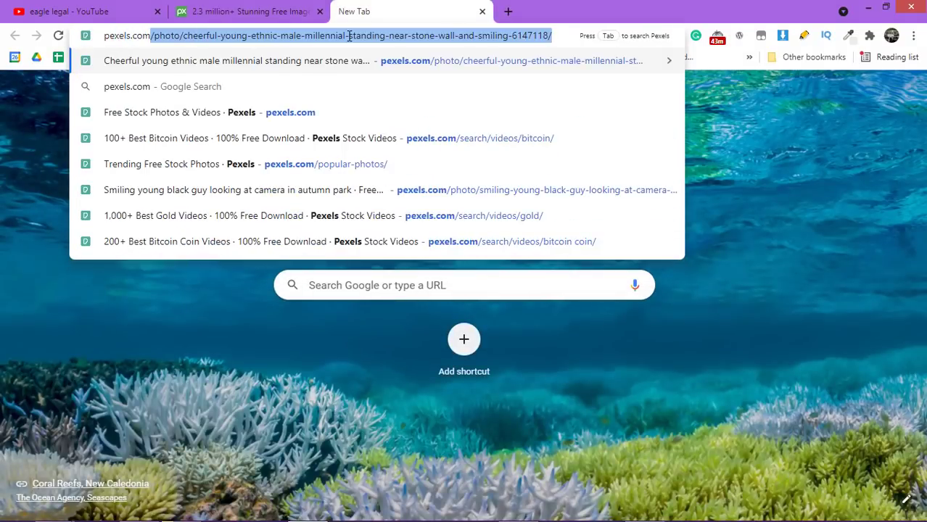
key(Return)
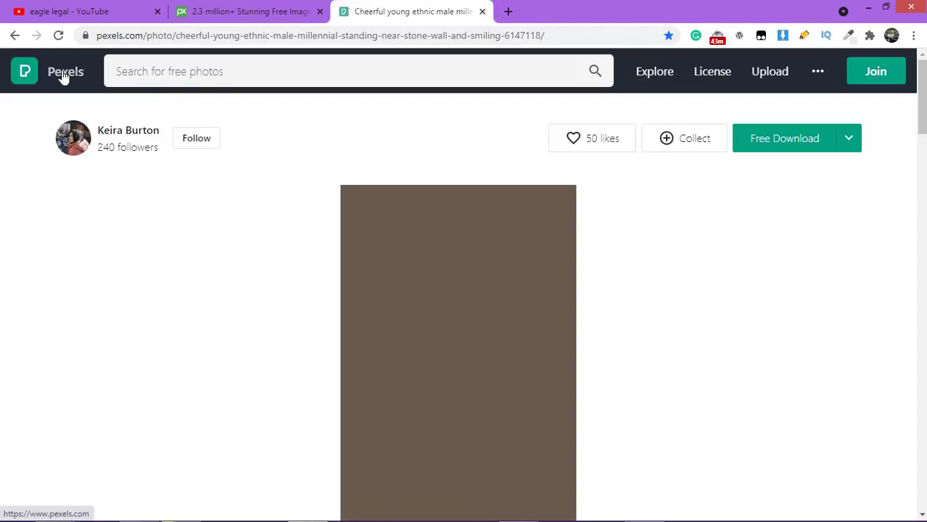
click(69, 79)
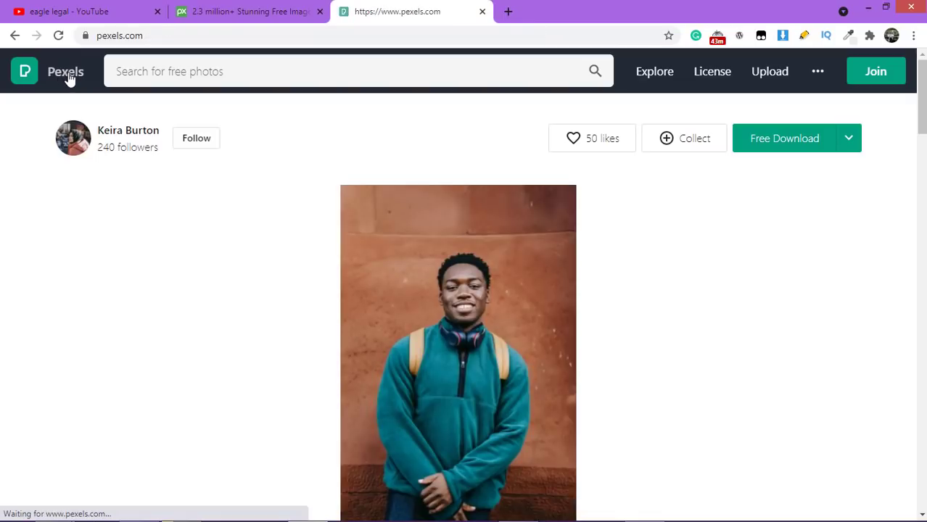
- Close the Pixabay tab and minimize the browser
click(263, 10)
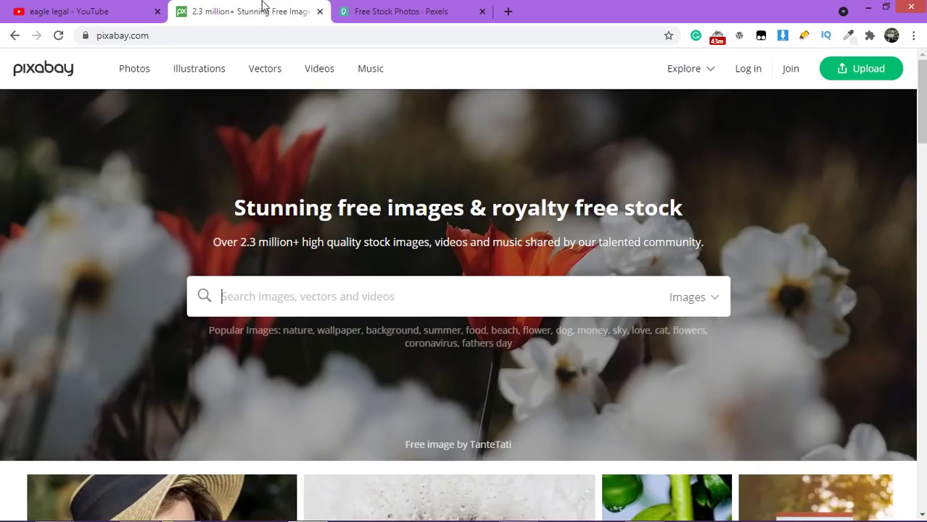
click(319, 11)
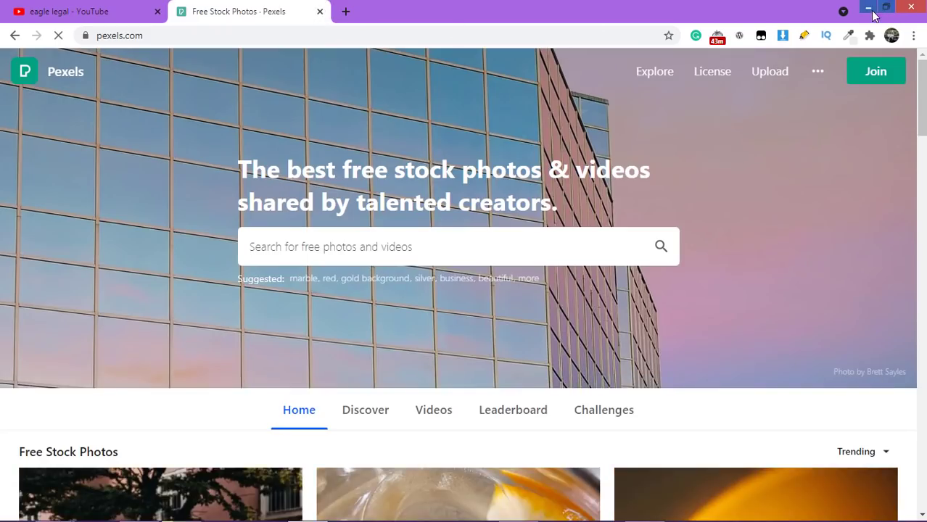
click(868, 9)
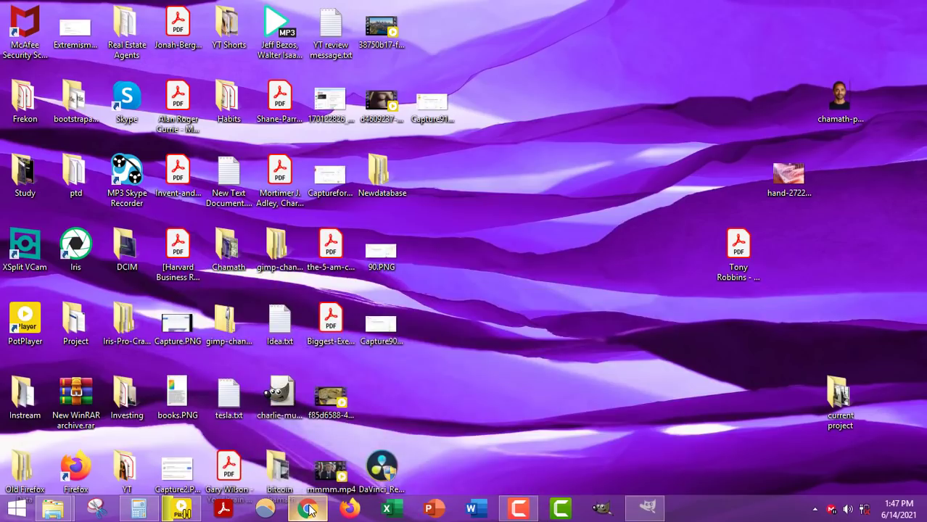
- Bring Chrome back to browse the trending free stock photos on the Pexels home page, and minimize it again
click(308, 510)
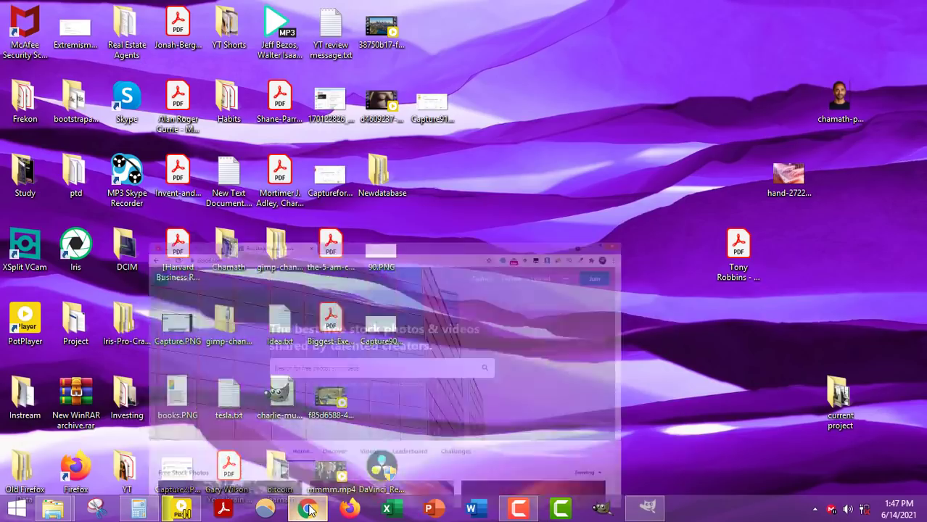
scroll(920, 102, down, 1)
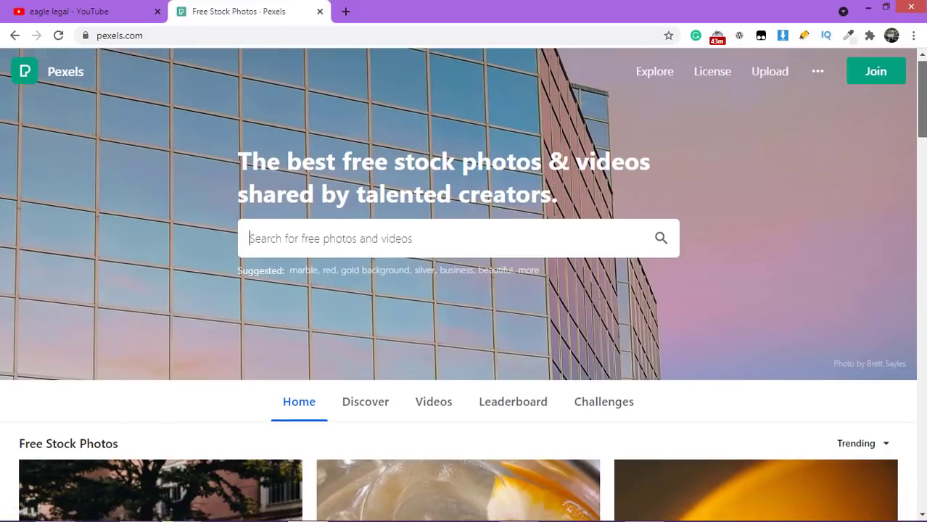
scroll(464, 290, down, 5)
scroll(464, 218, up, 5)
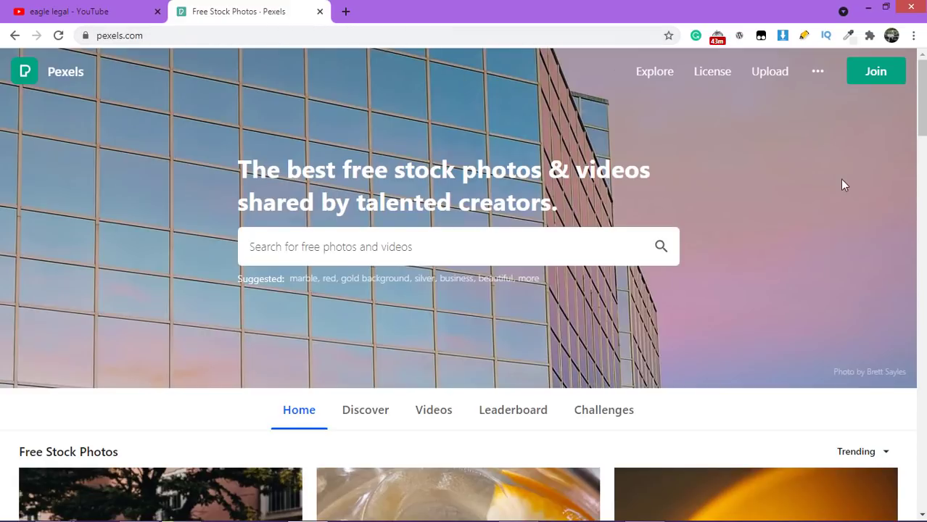
scroll(842, 184, down, 10)
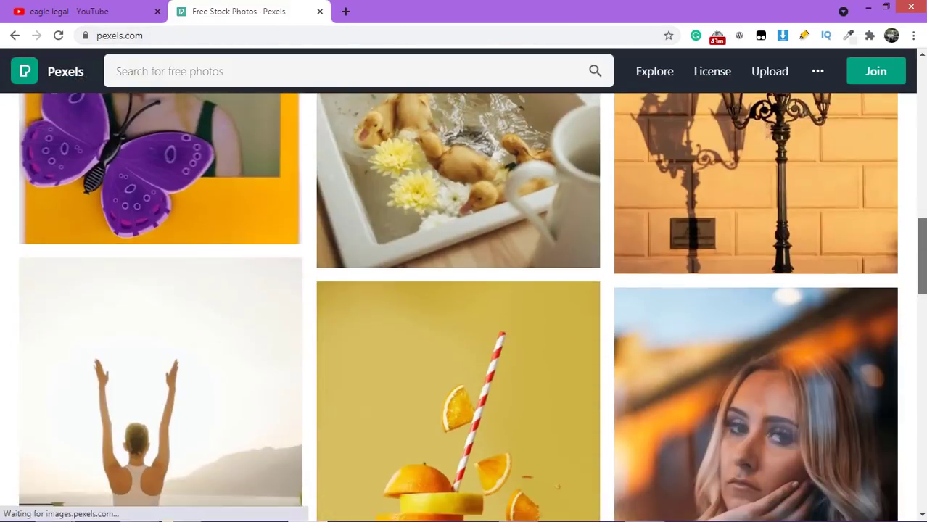
scroll(912, 196, down, 10)
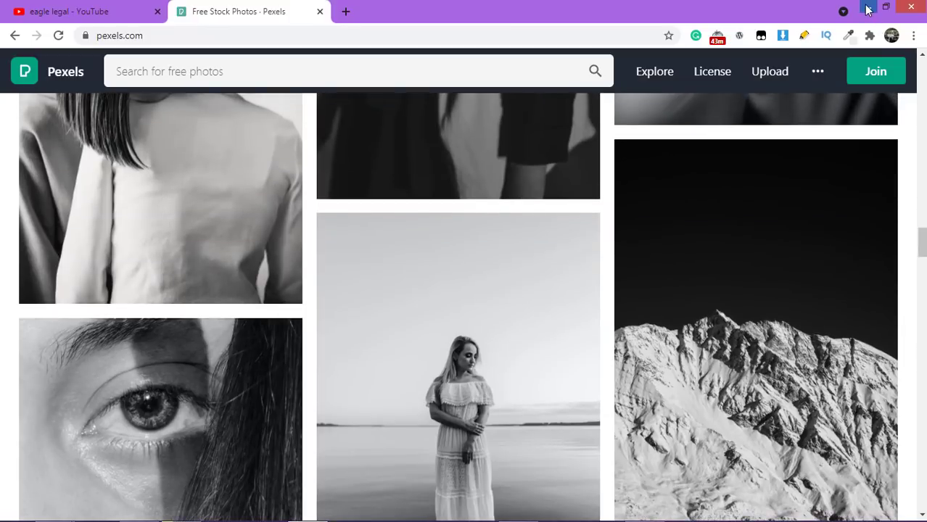
click(868, 7)
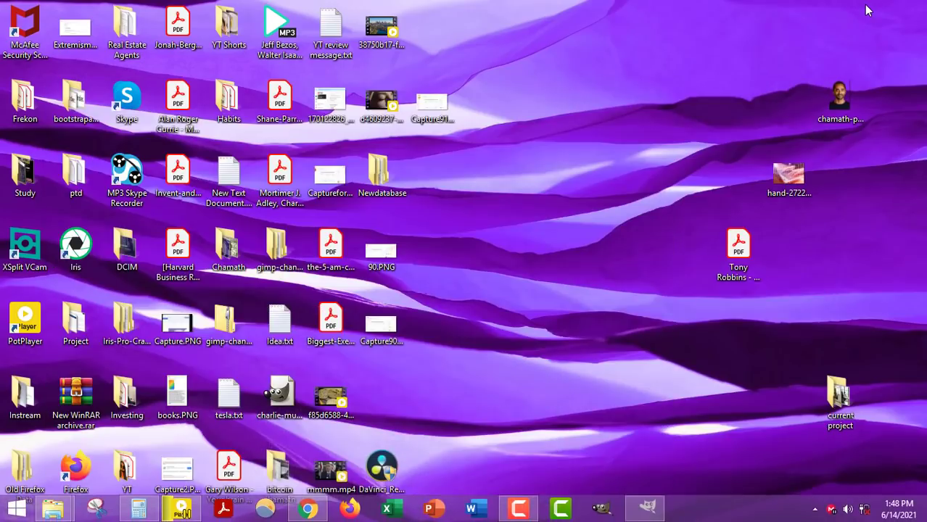
- Switch to GIMP and reduce its window from full screen so the image files on the desktop are reachable
click(647, 511)
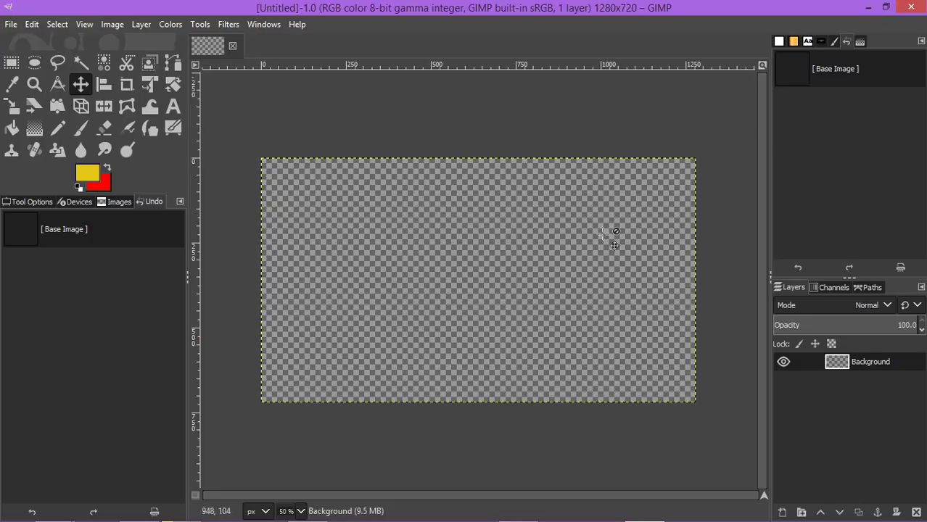
click(870, 5)
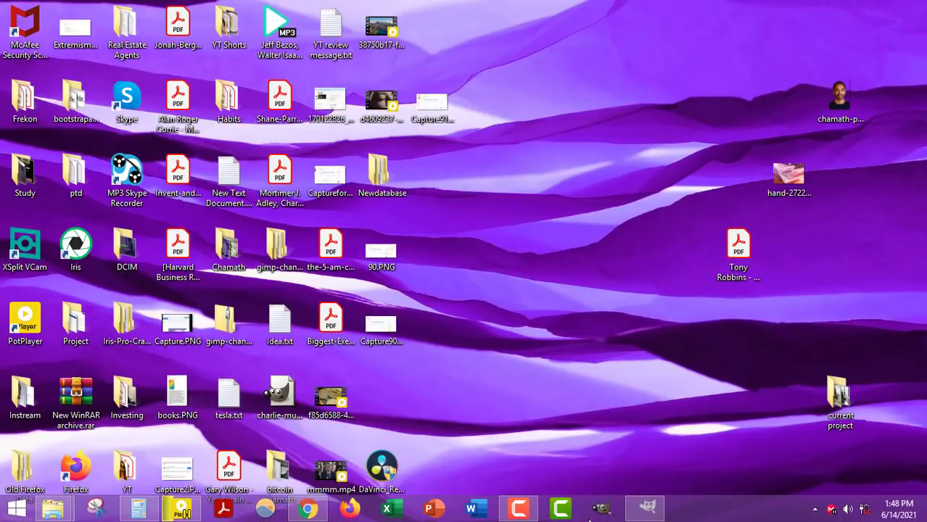
click(638, 510)
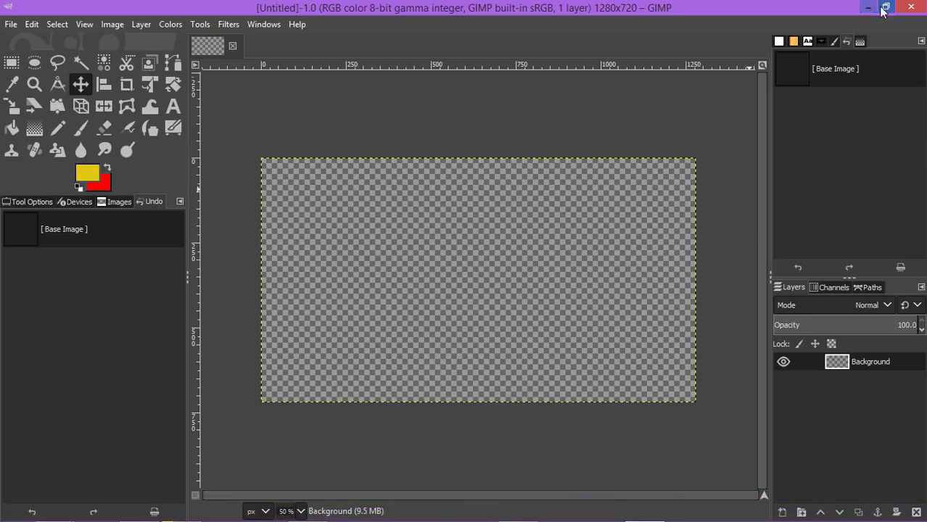
click(885, 7)
- Open the desktop file hand-2722107_1280.jpg with GIMP and maximize the GIMP window
click(795, 192)
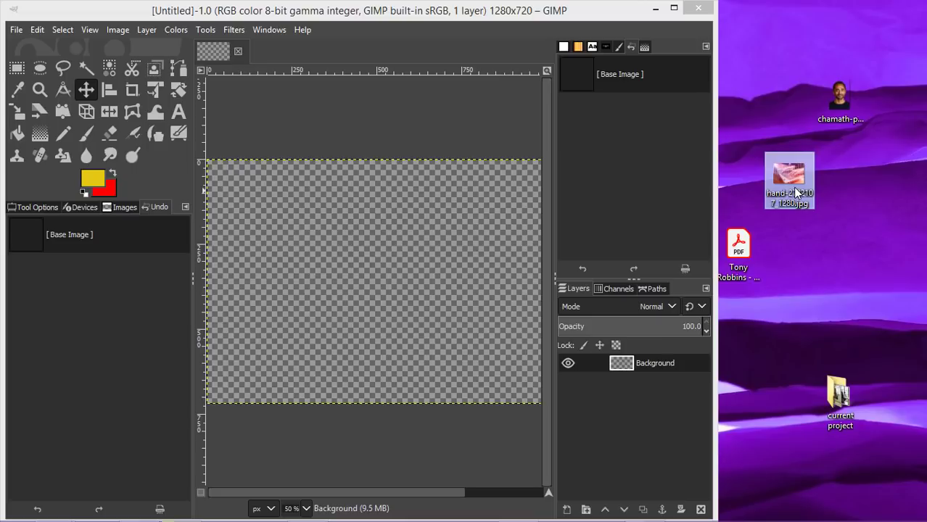
right_click(796, 192)
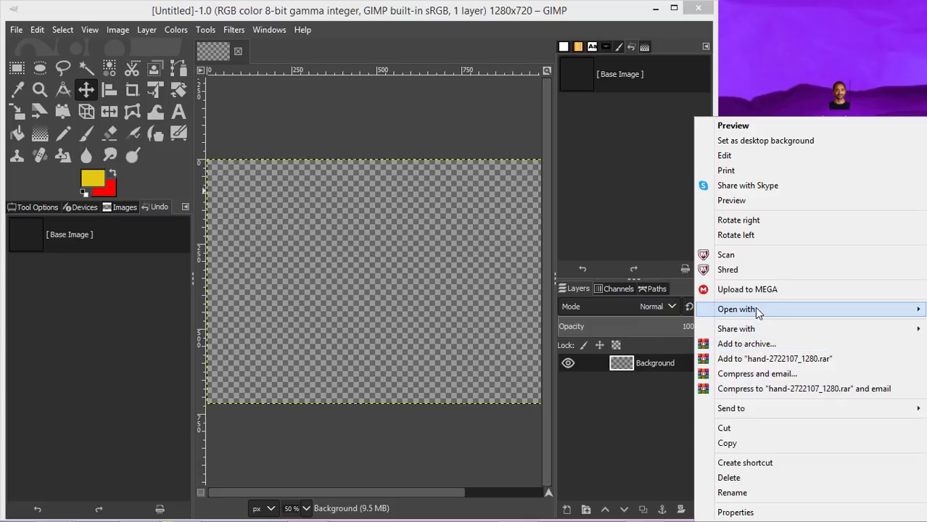
mouse_move(756, 310)
click(526, 309)
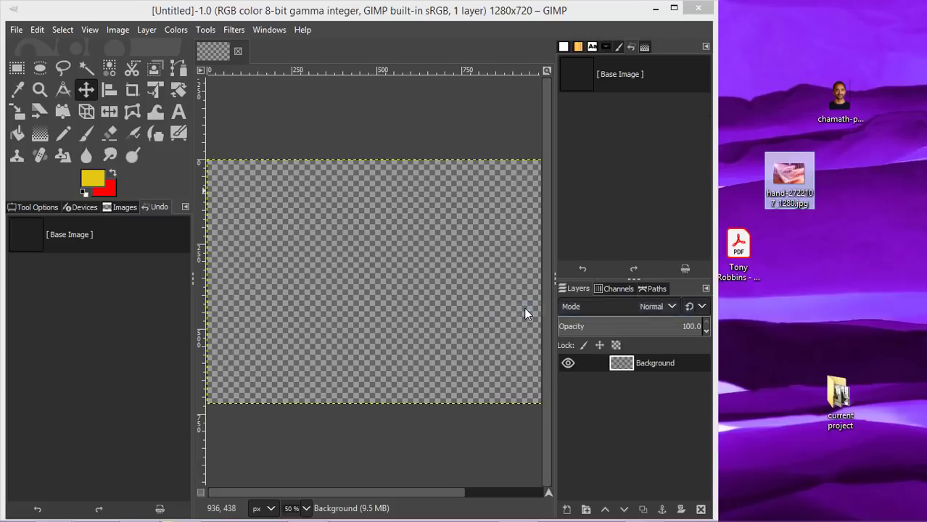
click(674, 9)
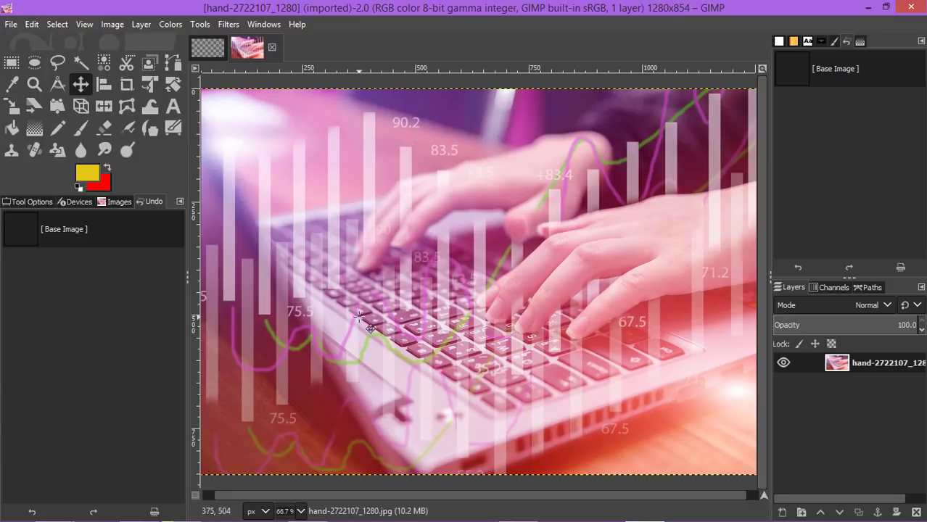
- Copy the hand-2722107_1280.jpg layer to the clipboard
right_click(397, 285)
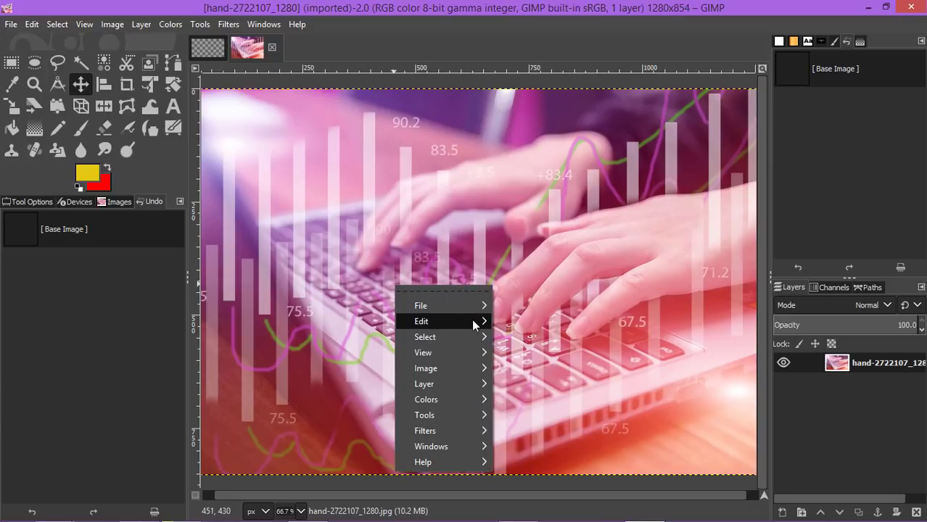
mouse_move(485, 321)
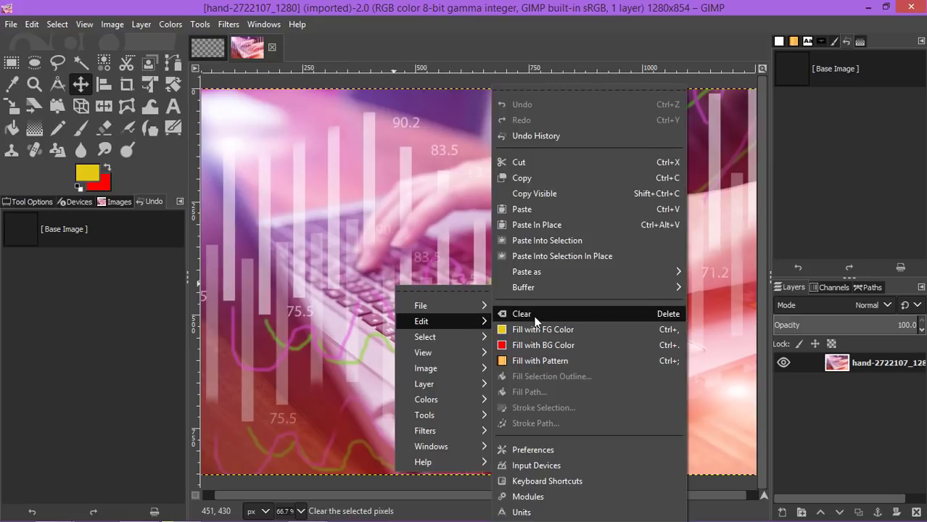
click(536, 178)
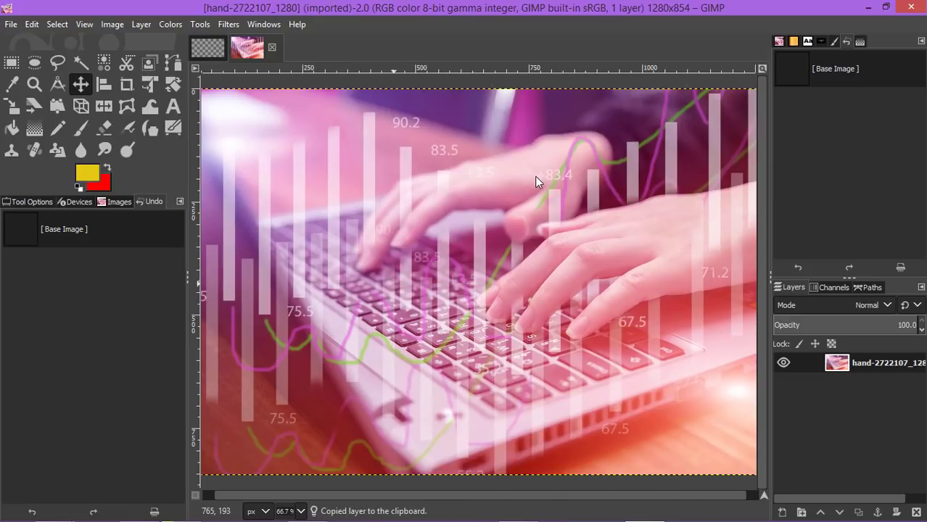
- Paste the copied hand photo into the untitled 1280 × 720 image as a new layer and fit the layer to the image size
click(213, 51)
right_click(388, 249)
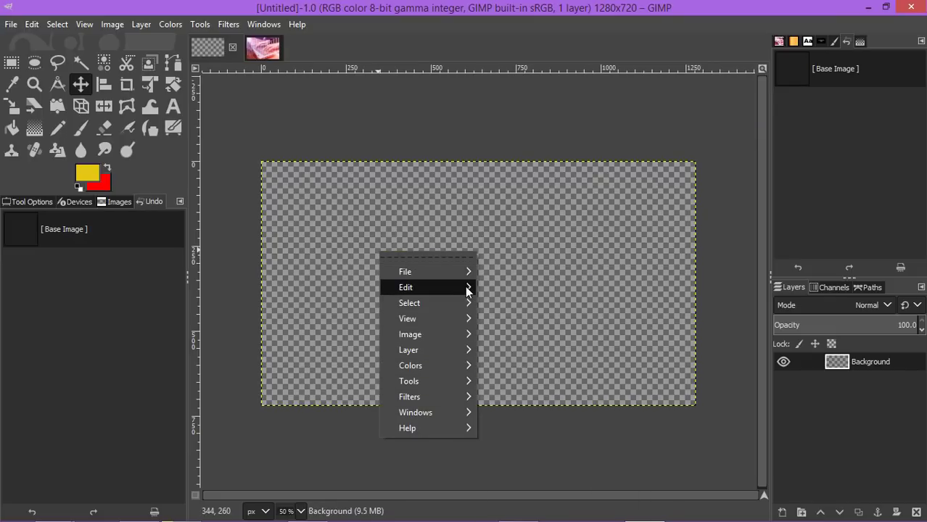
mouse_move(468, 288)
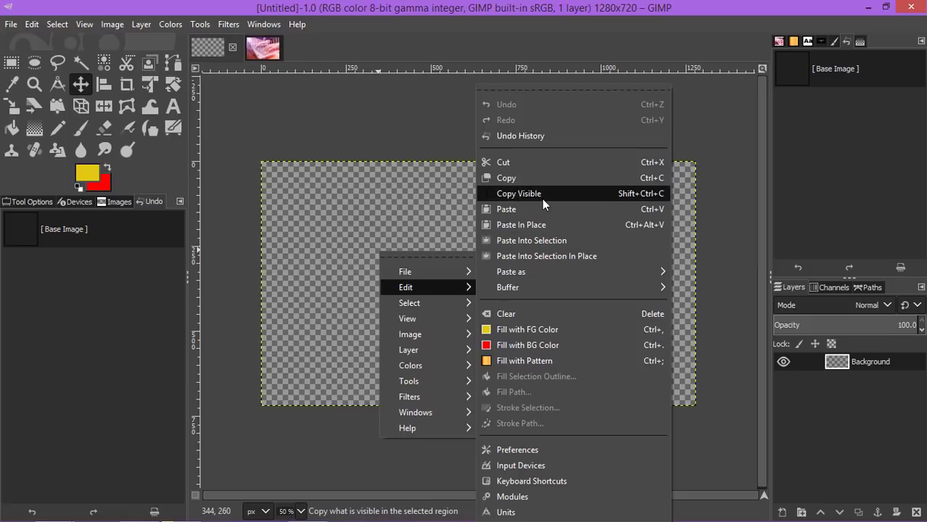
mouse_move(538, 272)
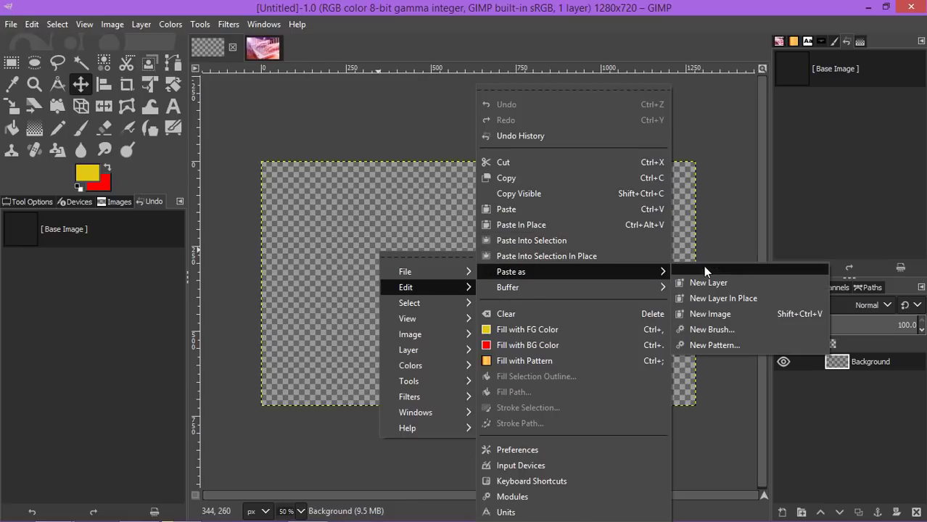
click(713, 285)
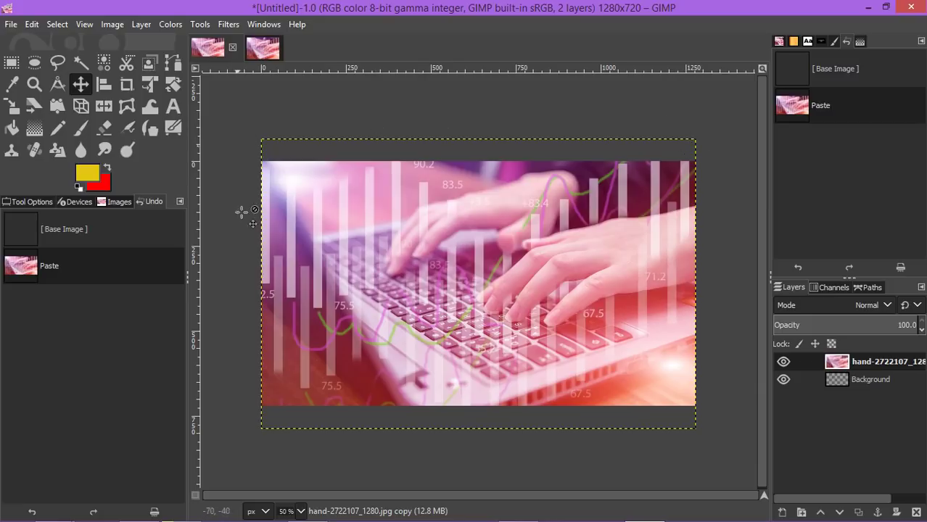
click(142, 24)
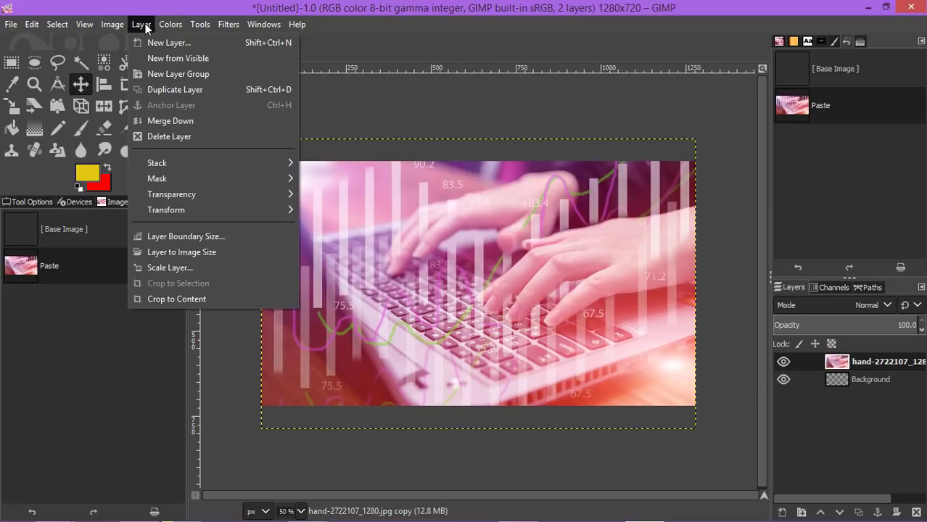
click(198, 253)
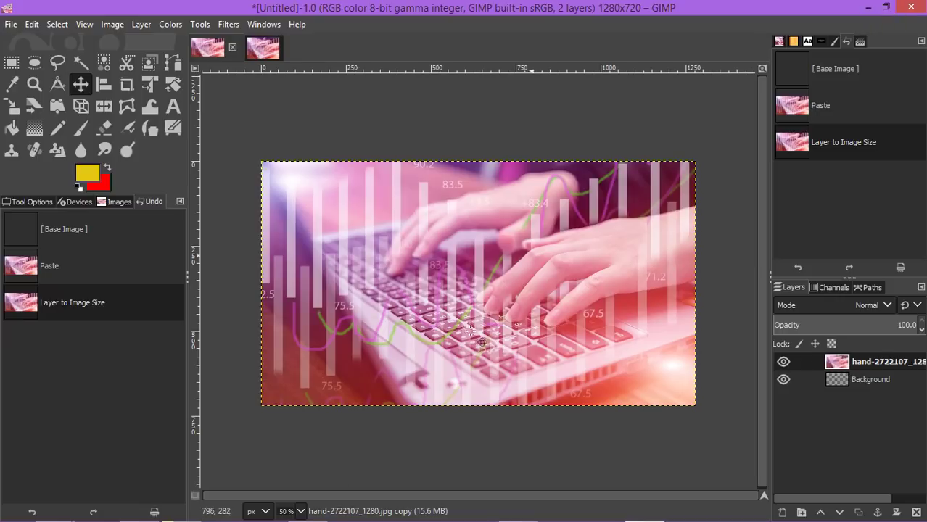
- Reduce the GIMP window, switch to File Explorer and go to the Documents folder to find the CHAMATH2.0.png thumbnail
click(885, 7)
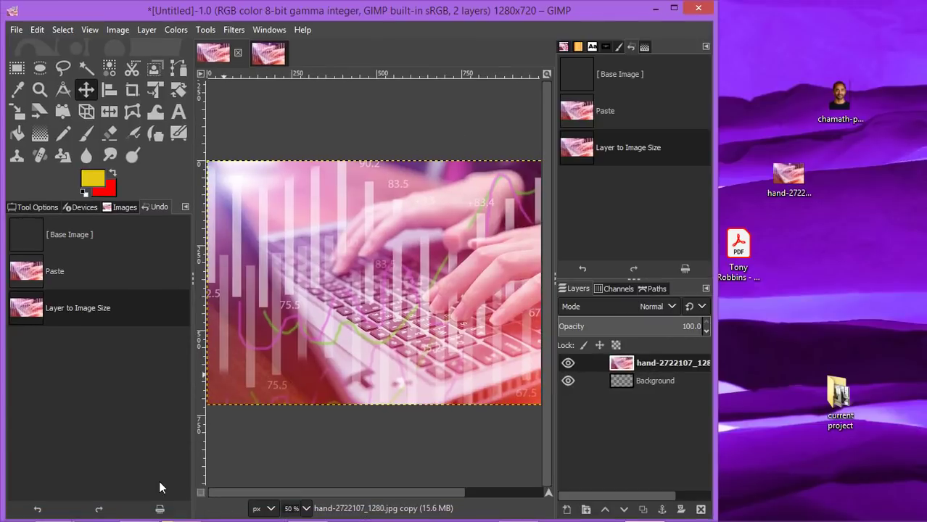
mouse_move(53, 508)
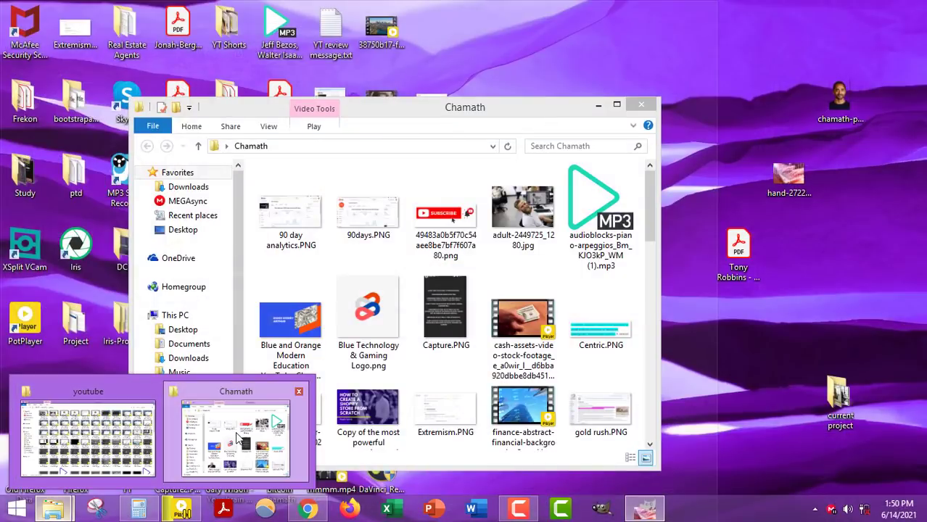
click(232, 435)
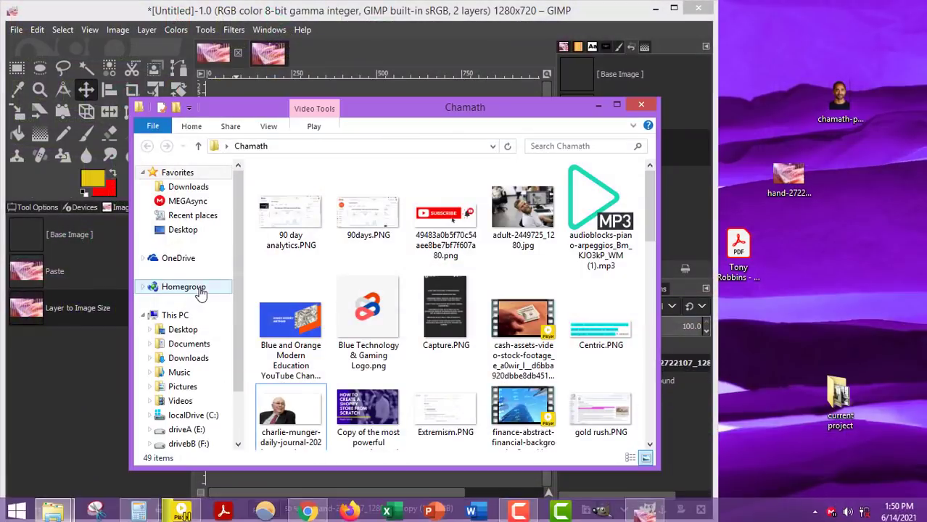
click(190, 187)
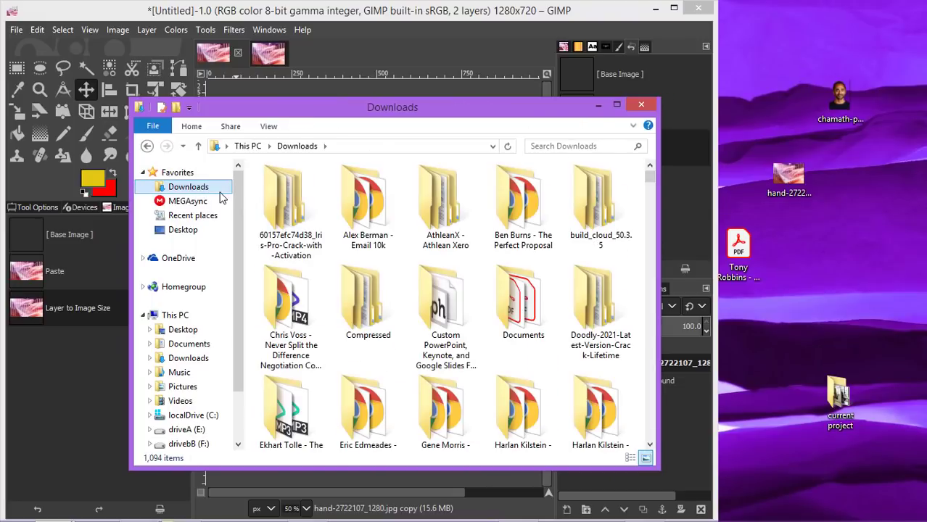
click(193, 347)
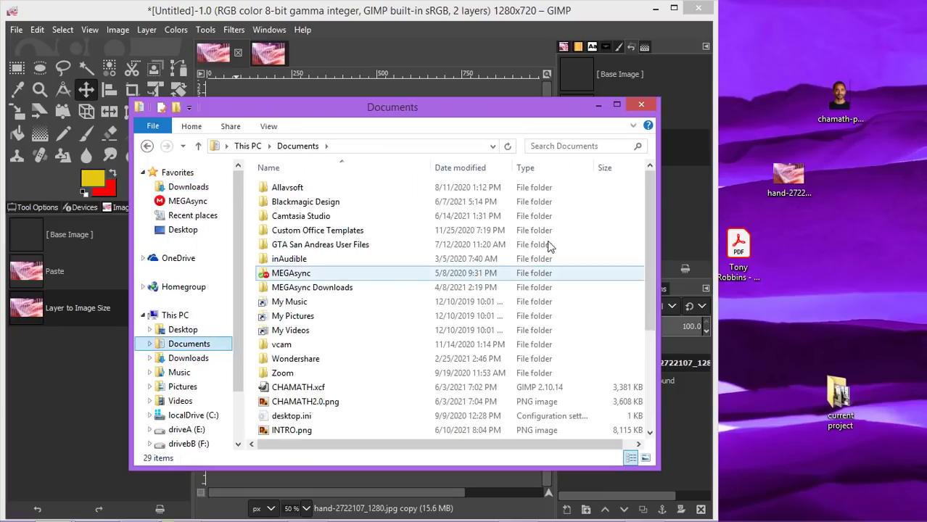
drag(649, 221, 653, 319)
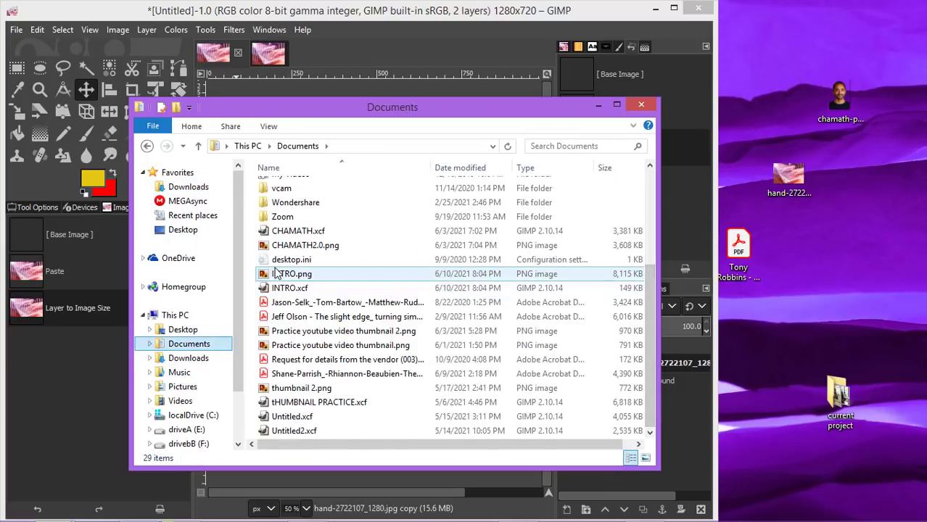
- Open CHAMATH2.0.png from Documents with GIMP, minimize File Explorer, maximize GIMP and show the image at 50%
click(335, 245)
click(334, 246)
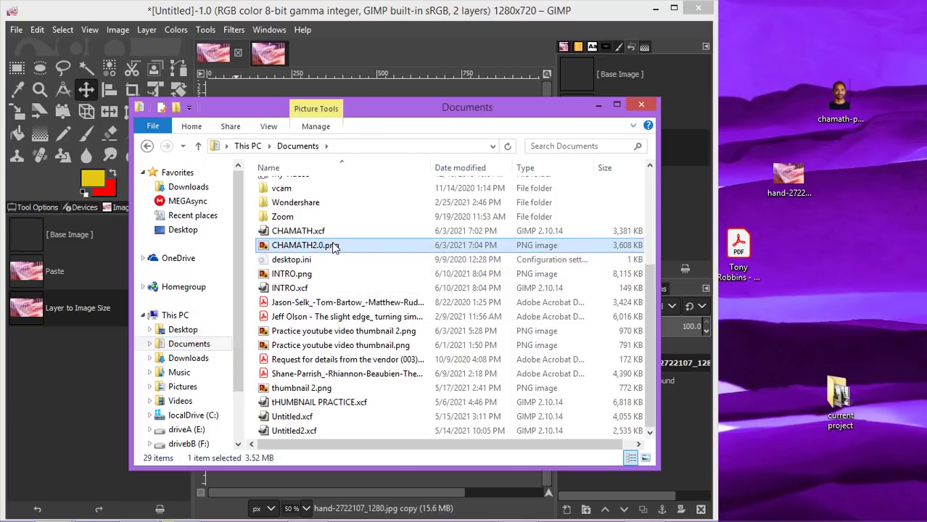
right_click(335, 247)
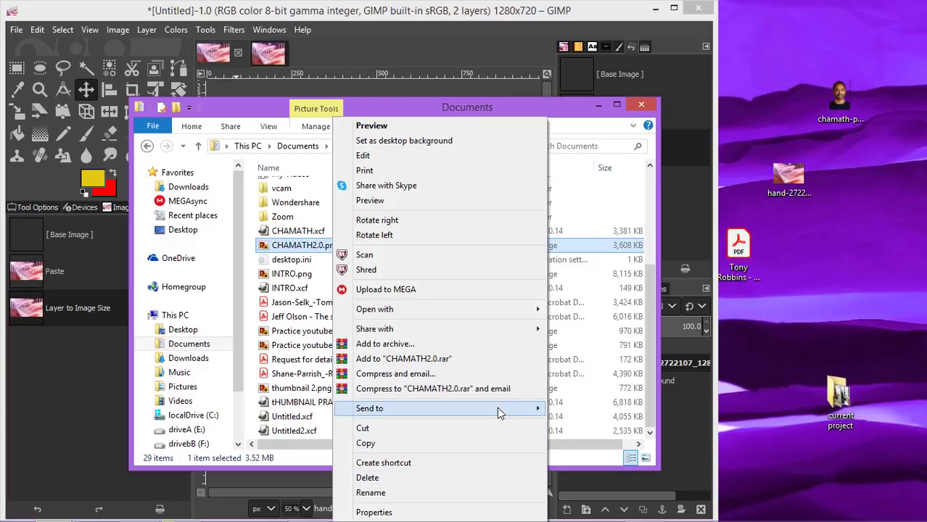
mouse_move(511, 411)
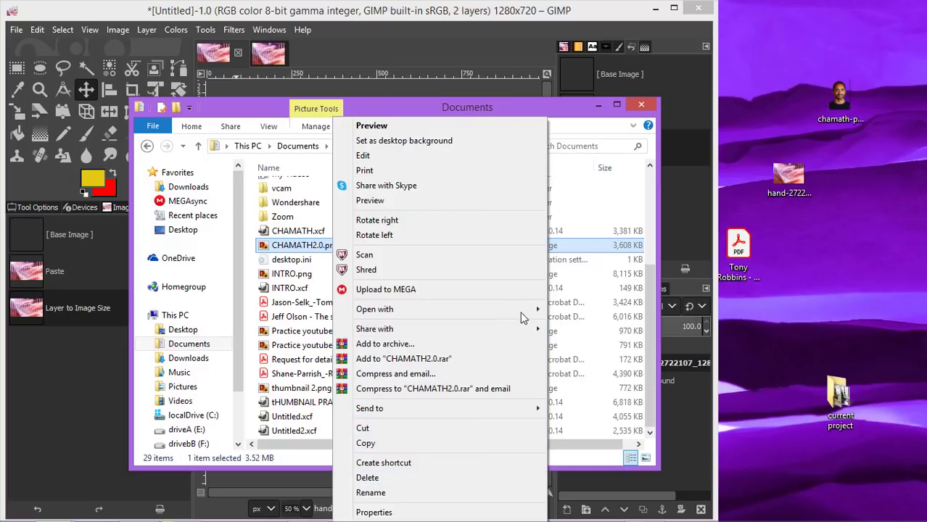
mouse_move(540, 314)
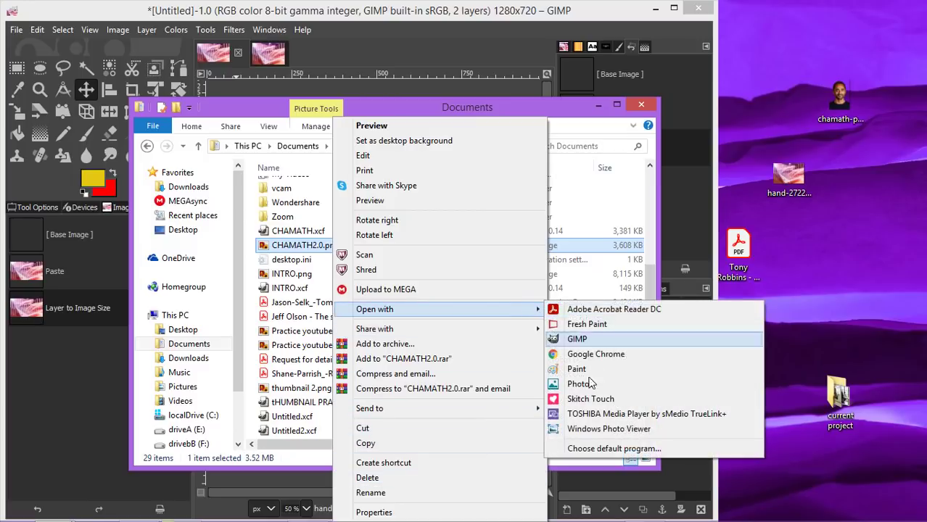
click(580, 340)
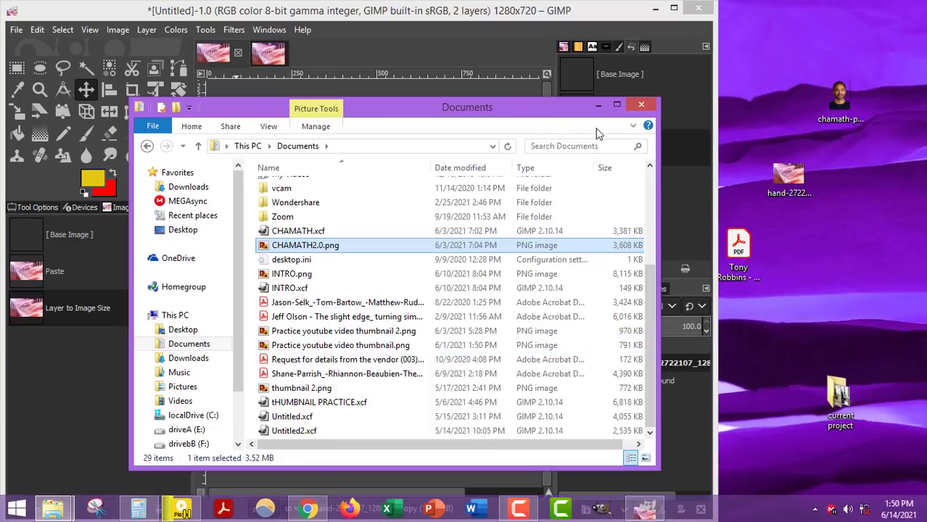
click(597, 105)
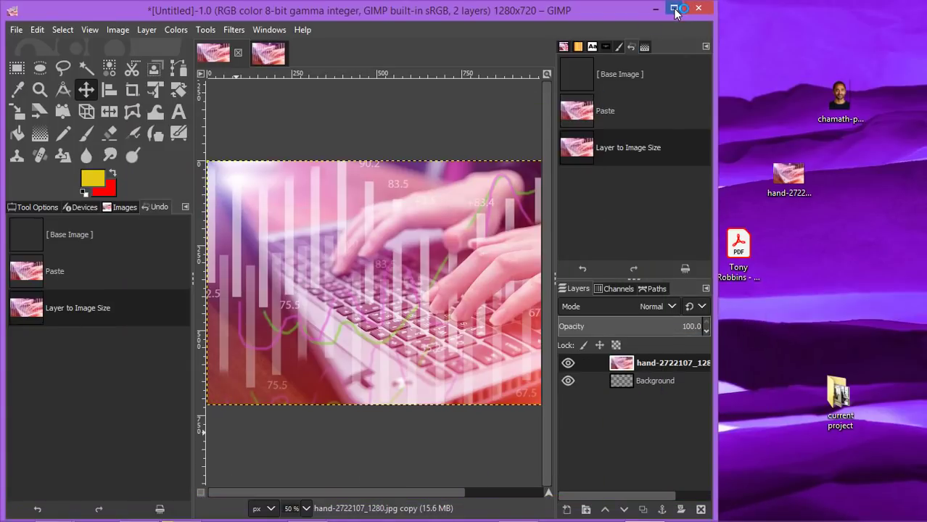
click(673, 8)
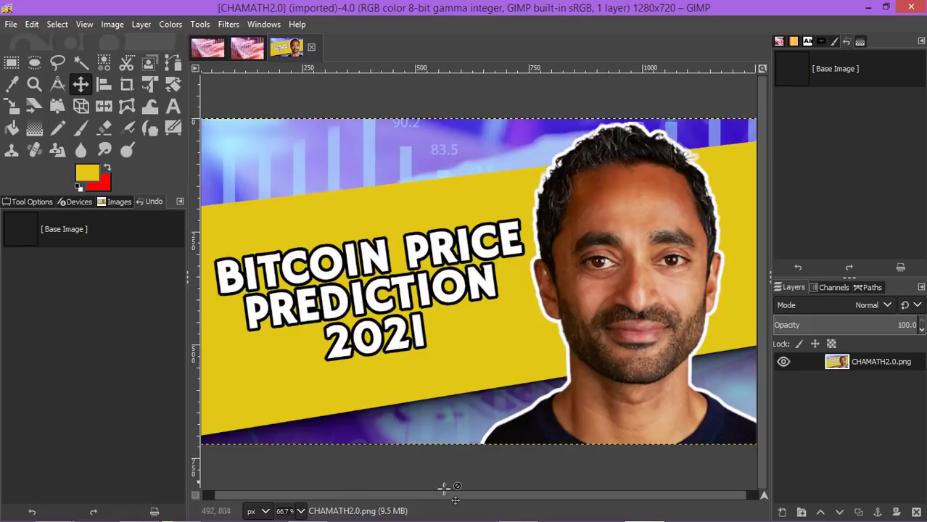
click(300, 511)
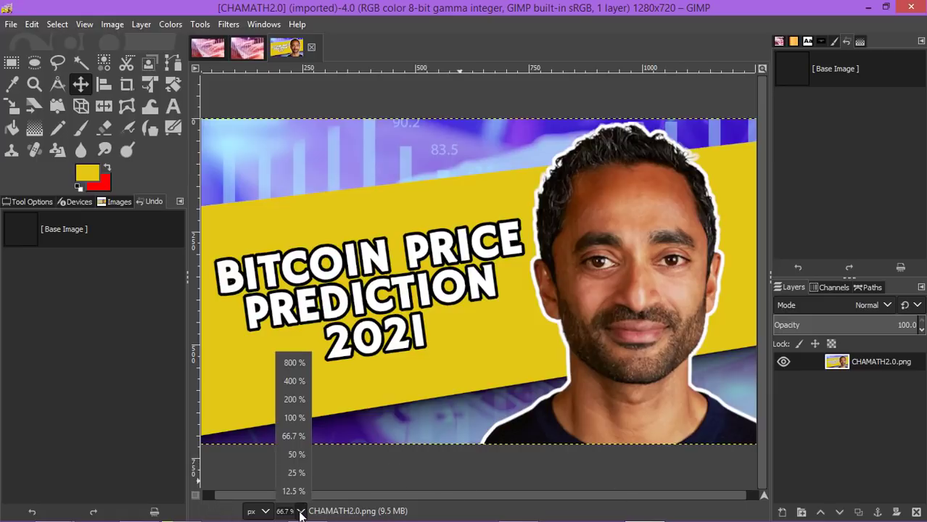
click(299, 455)
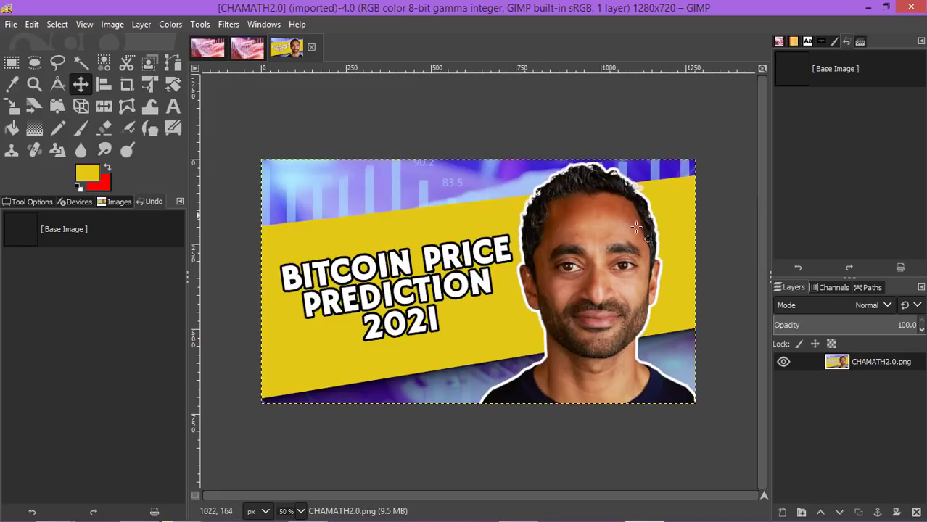
- Close the original hand-2722107_1280 image and return to the untitled thumbnail image
click(247, 49)
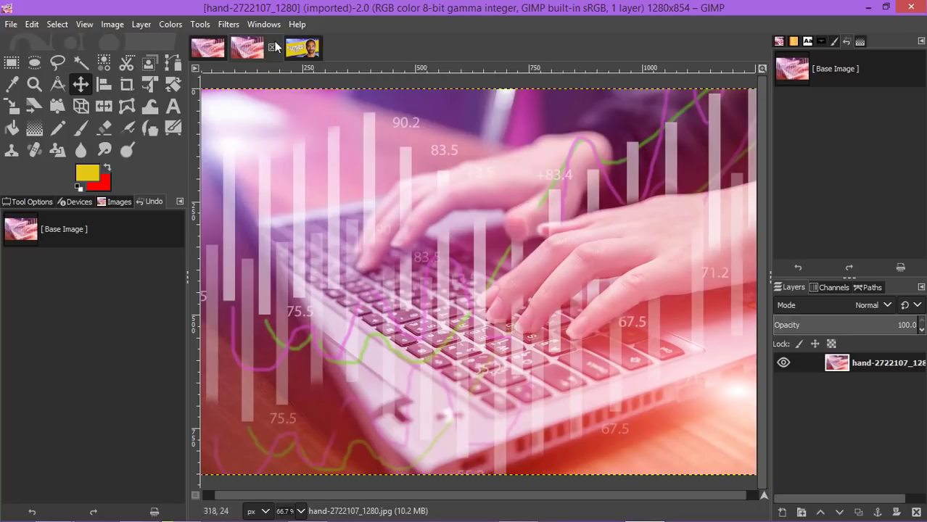
click(207, 50)
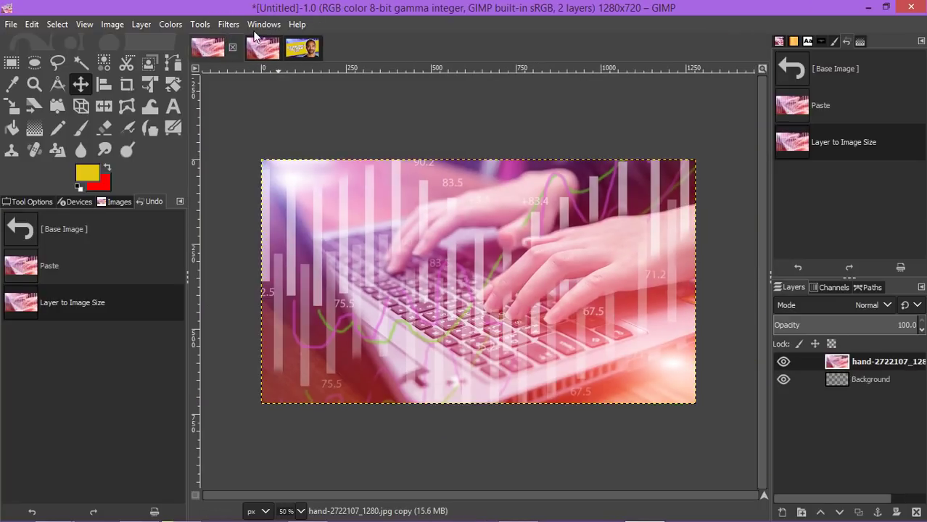
click(270, 50)
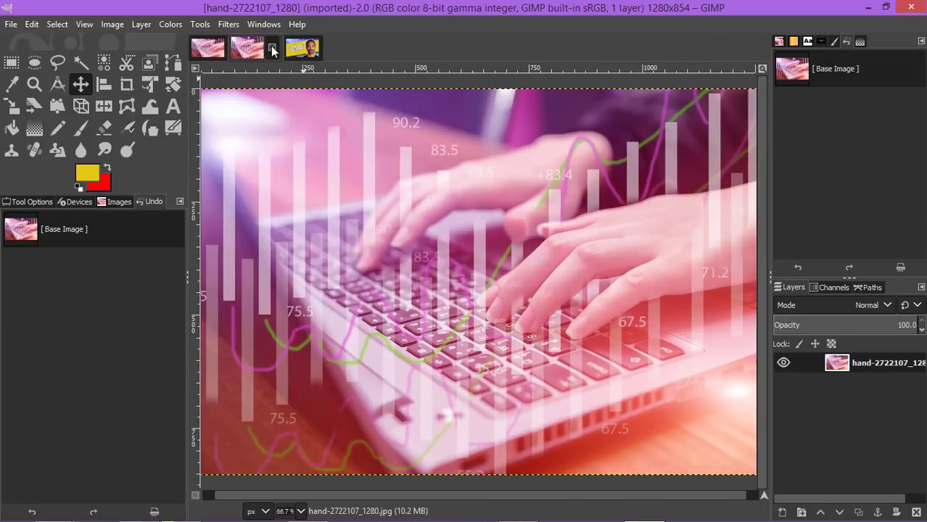
click(272, 49)
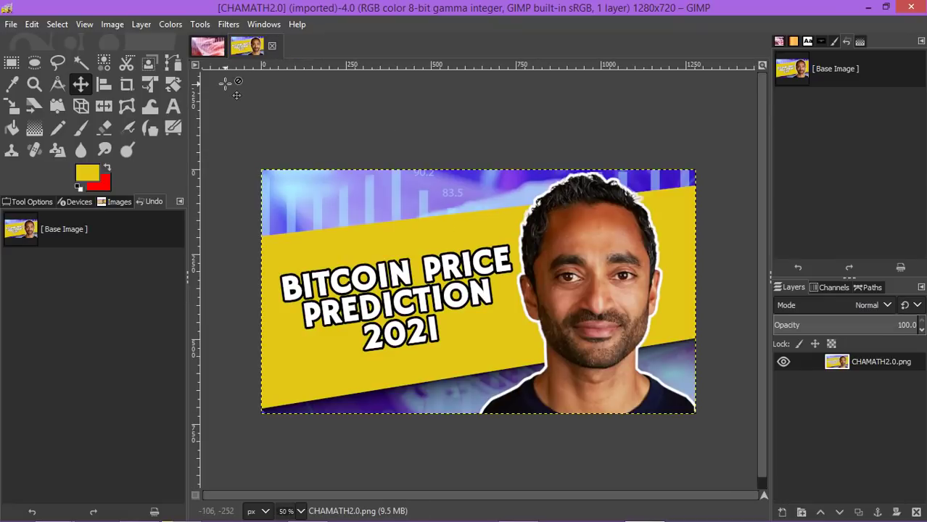
click(207, 48)
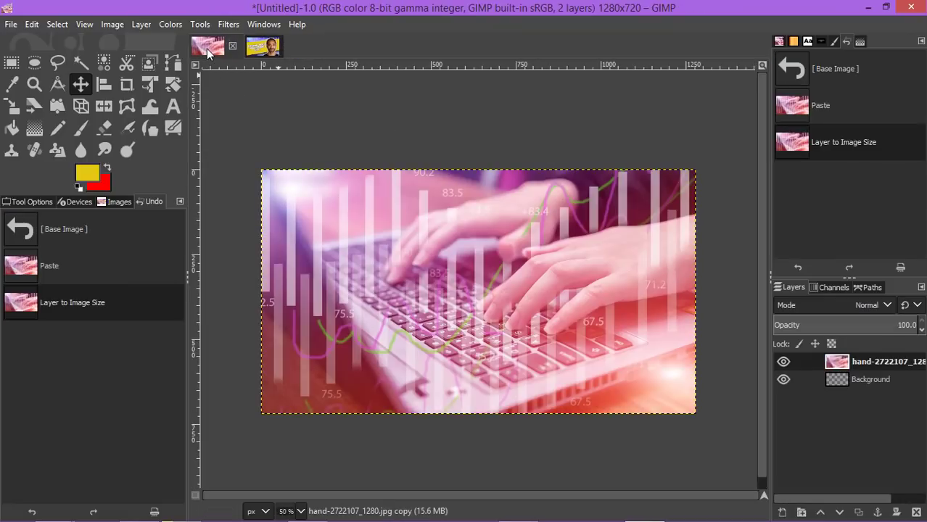
- Open the desktop file chamath-portrait-removebg-preview.png with GIMP and maximize the GIMP window
click(885, 9)
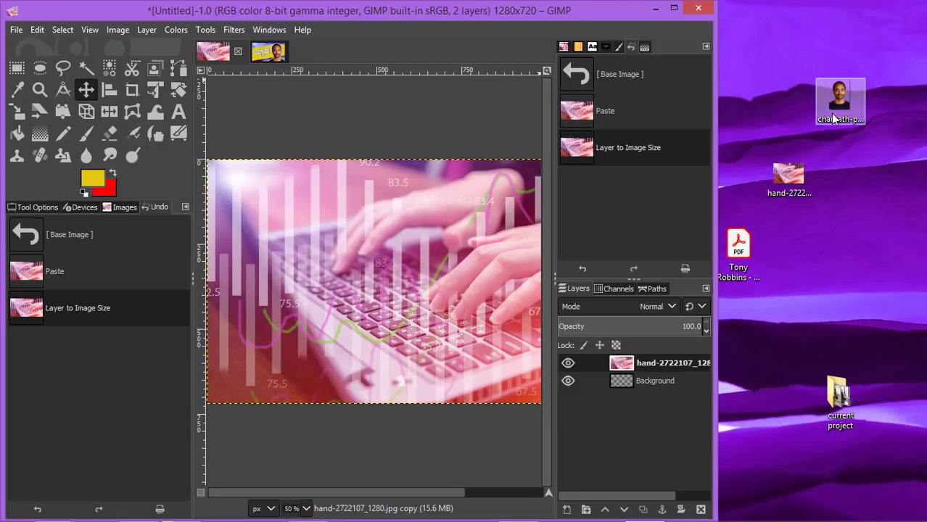
right_click(830, 113)
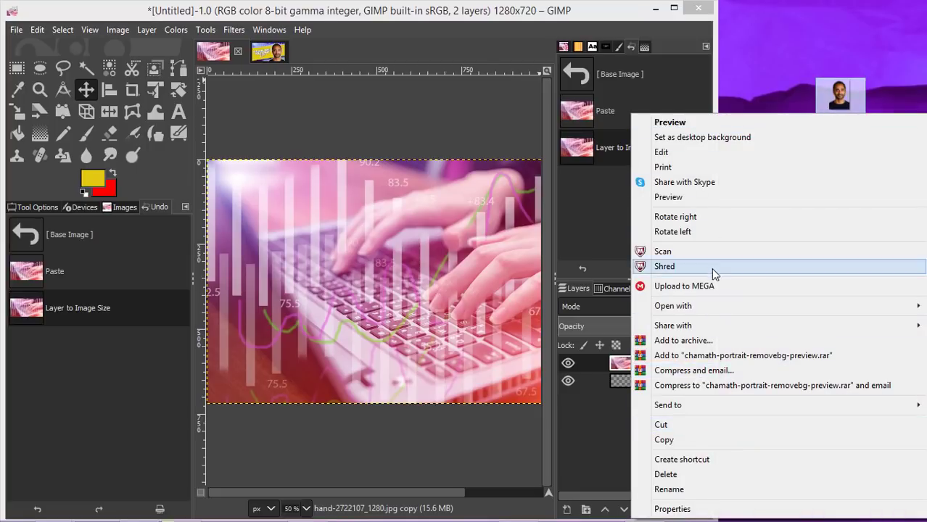
mouse_move(694, 309)
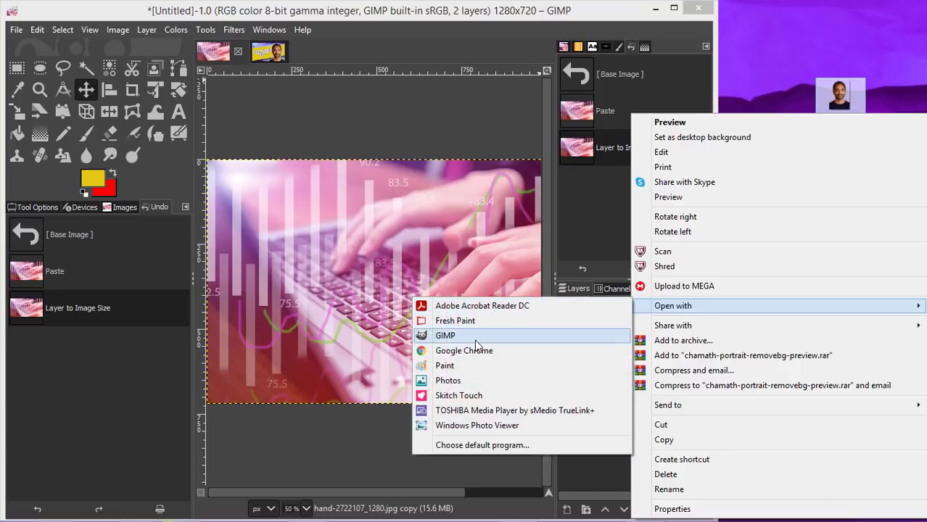
click(474, 338)
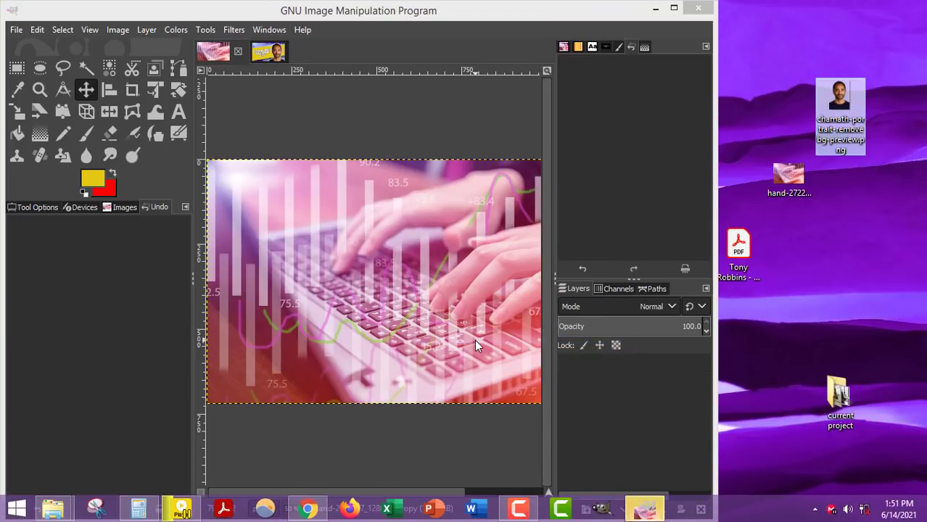
double_click(679, 9)
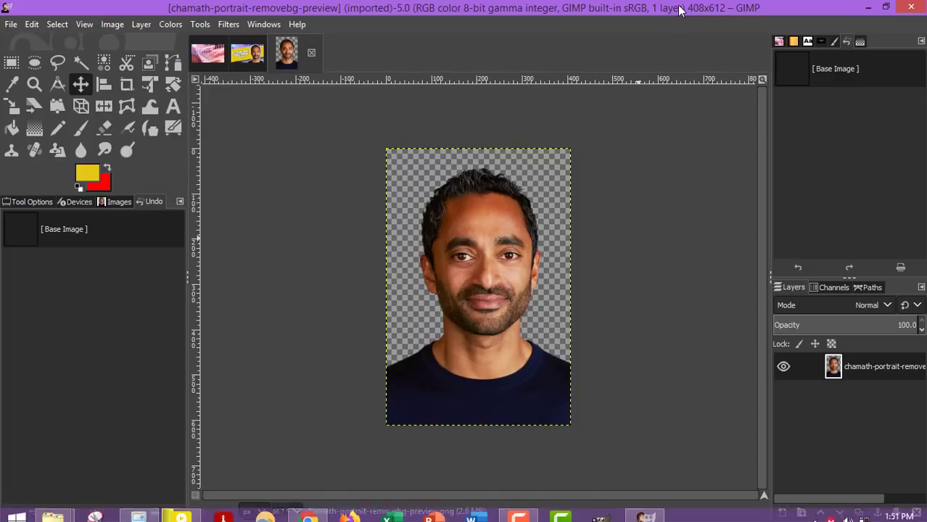
- Reduce the GIMP window and Fuzzy Select a patch of the face, then the transparent background around the portrait
mouse_move(471, 519)
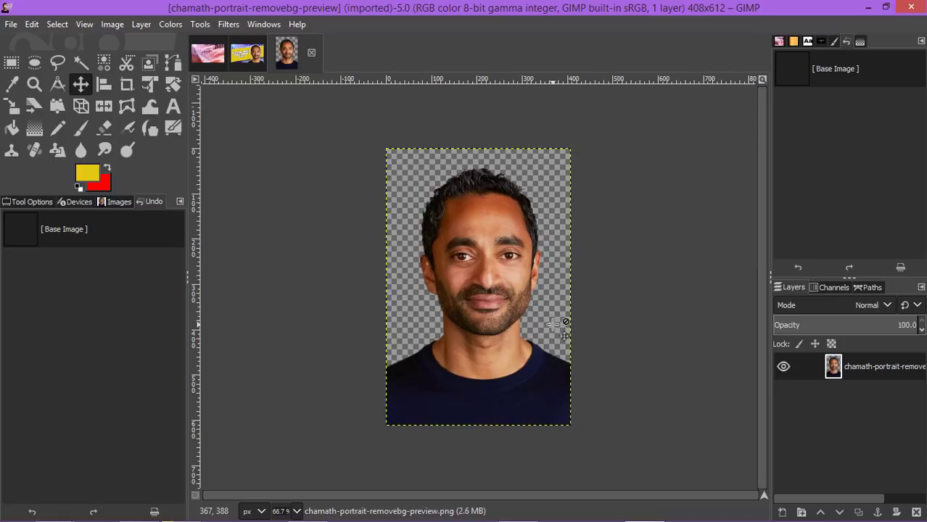
click(77, 84)
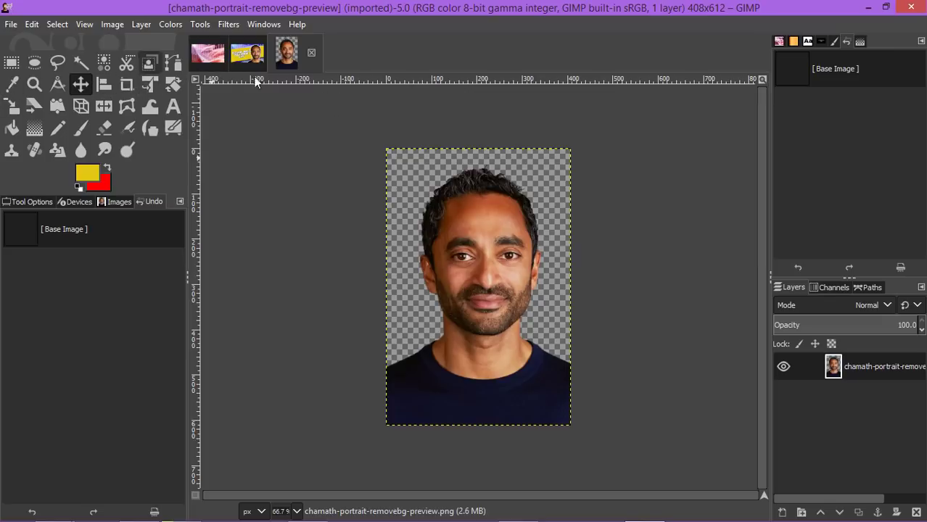
click(886, 7)
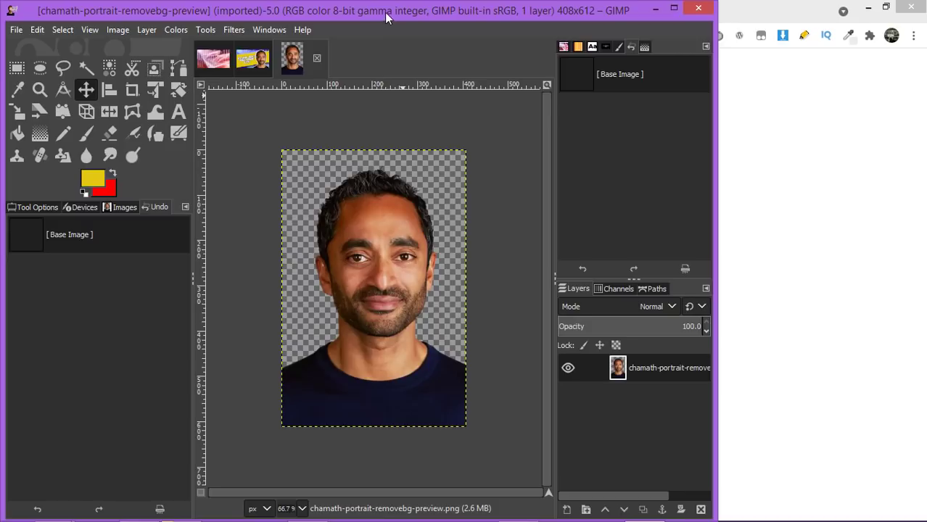
drag(384, 12, 429, 25)
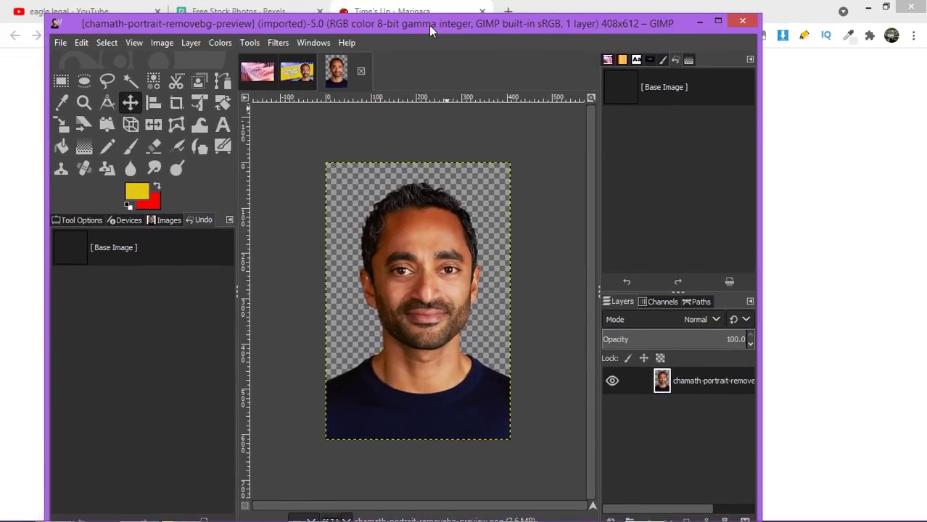
click(130, 82)
click(395, 277)
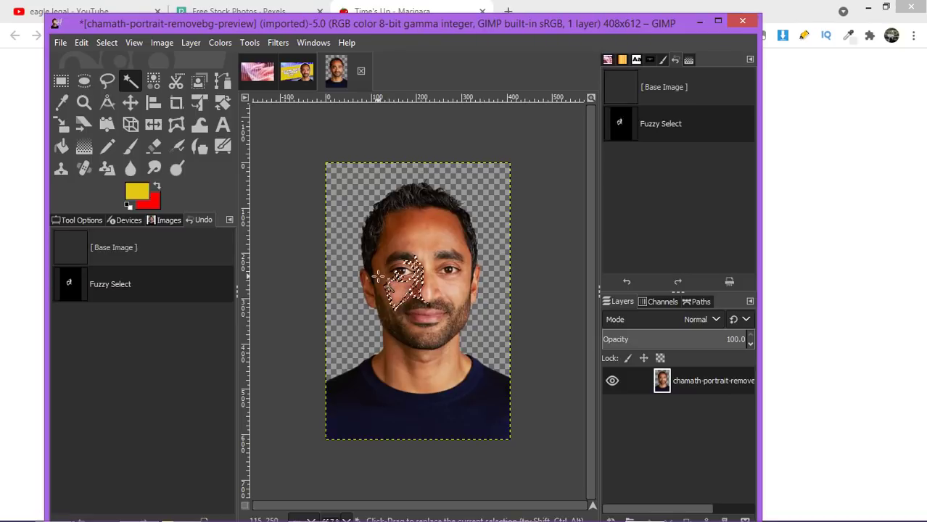
click(337, 197)
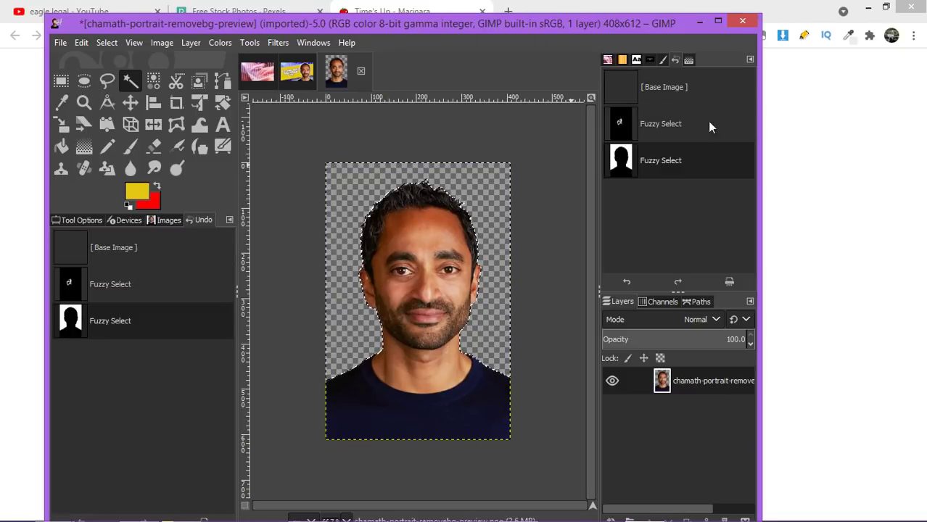
- Fuzzy Select the transparent area around the head again and leave the GIMP window maximized
click(716, 22)
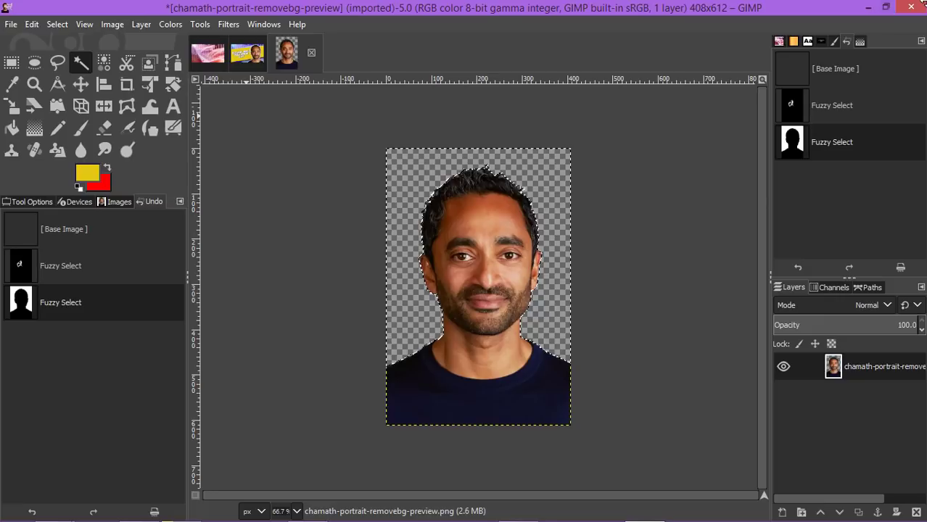
click(885, 6)
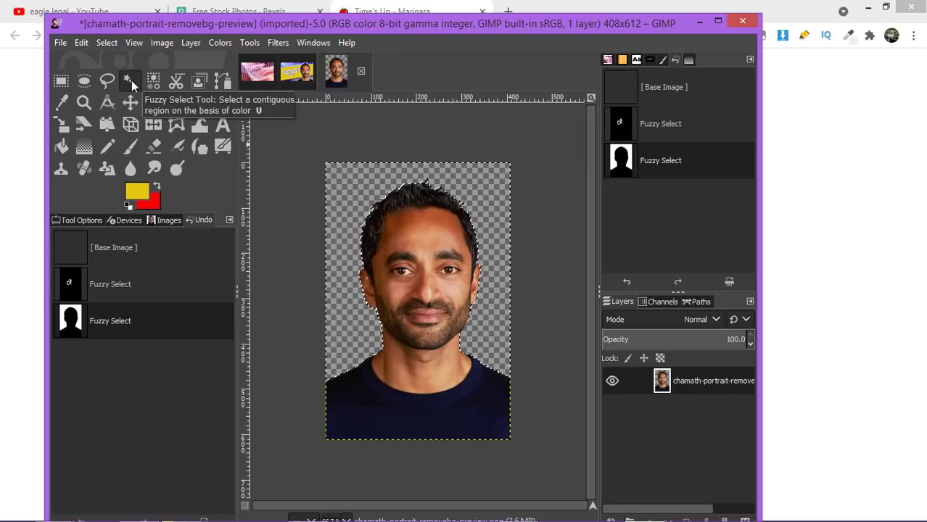
click(486, 216)
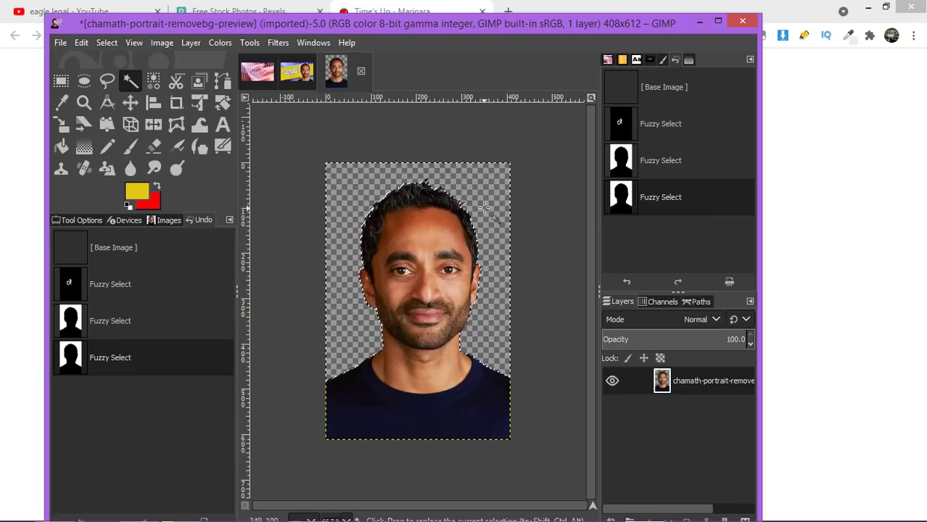
click(717, 21)
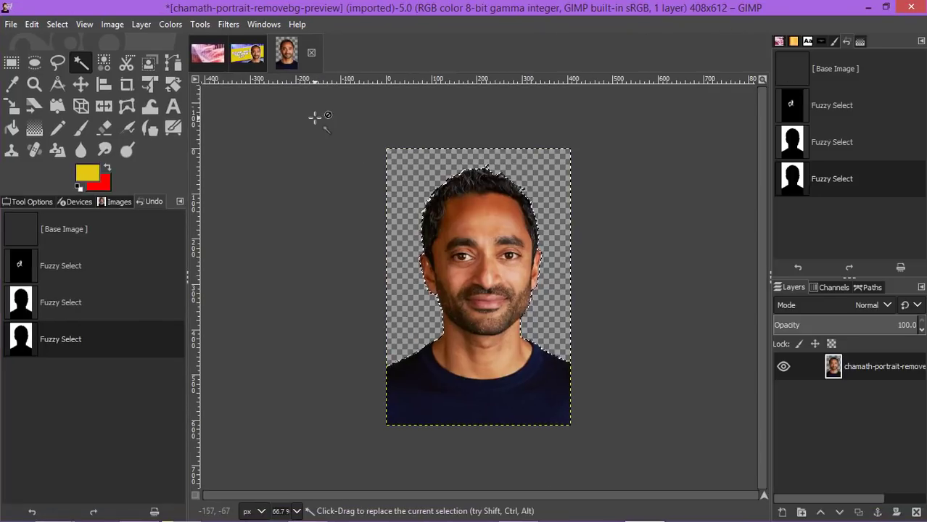
- Switch to the Move tool and turn the portrait layer's alpha into a selection
click(81, 84)
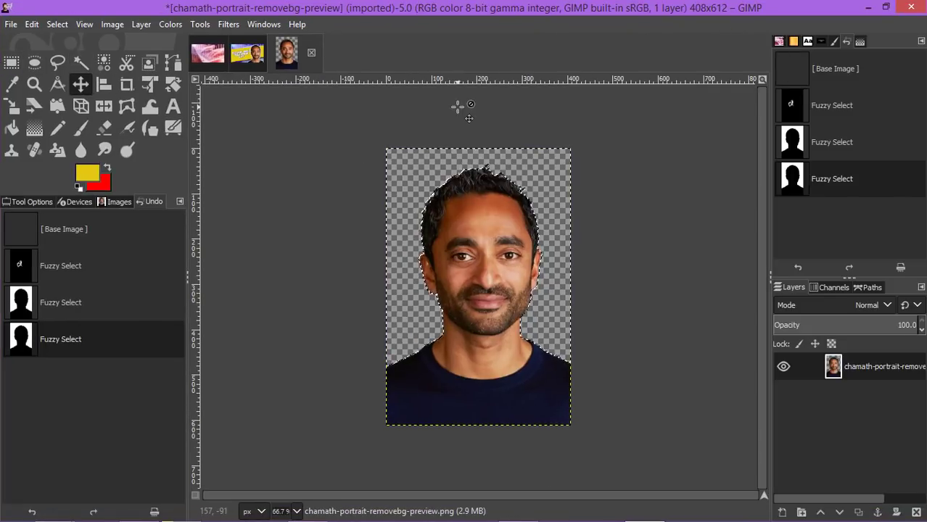
right_click(861, 366)
click(866, 356)
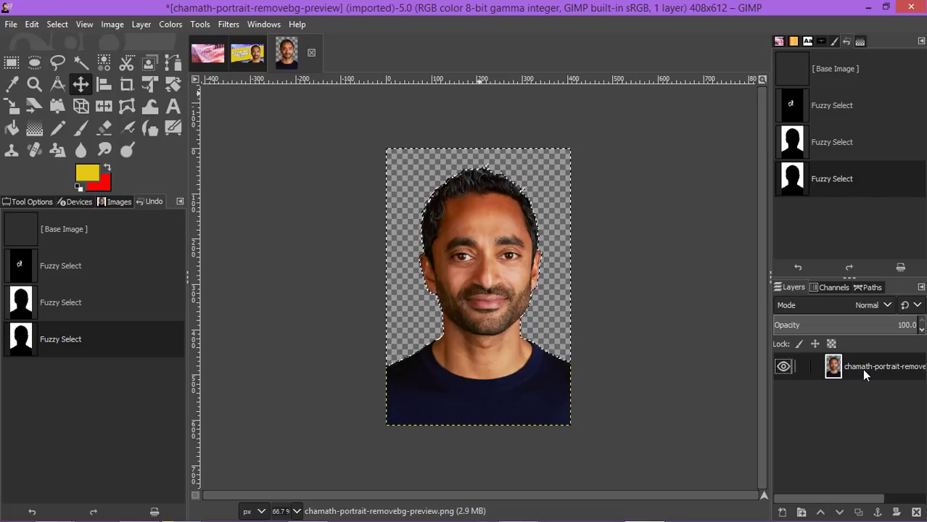
right_click(863, 374)
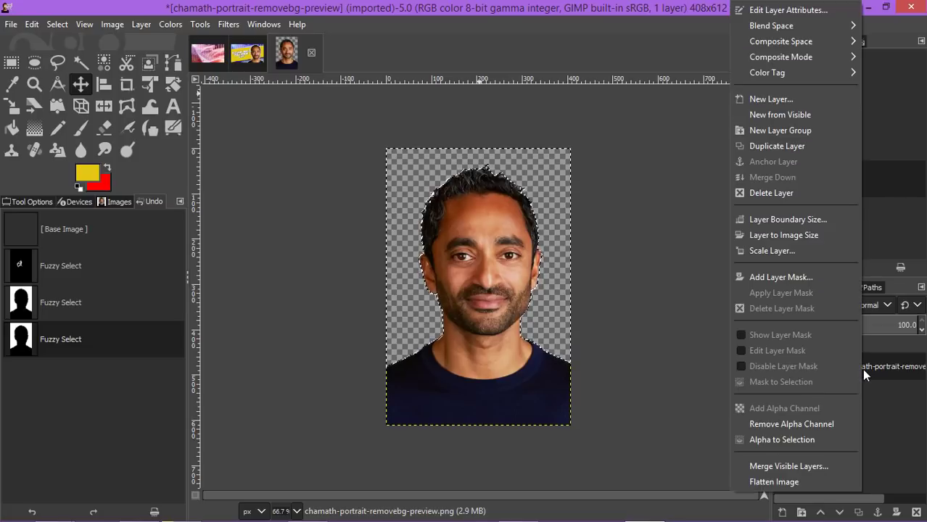
click(795, 442)
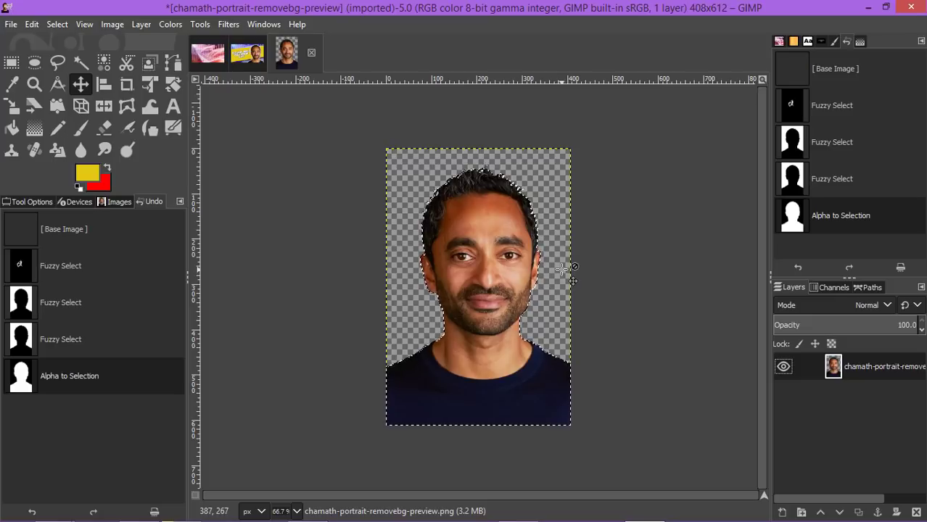
click(56, 24)
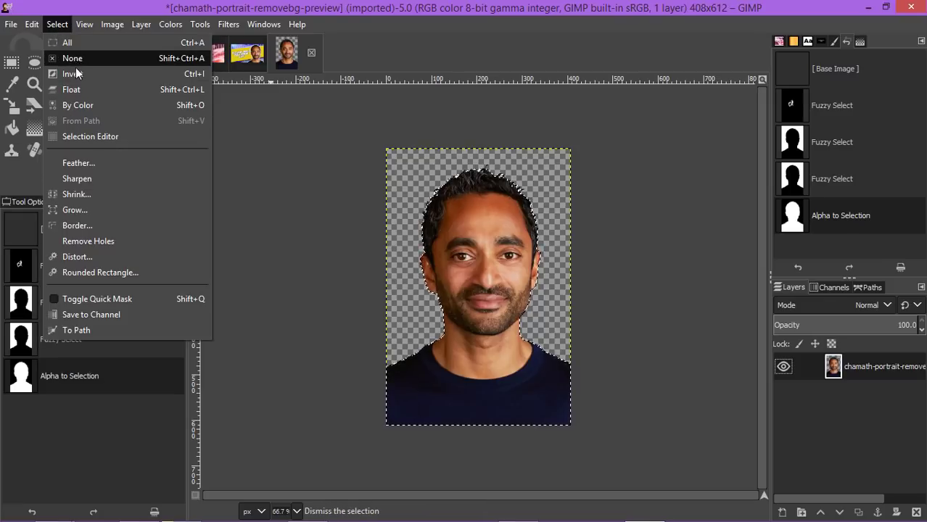
click(288, 256)
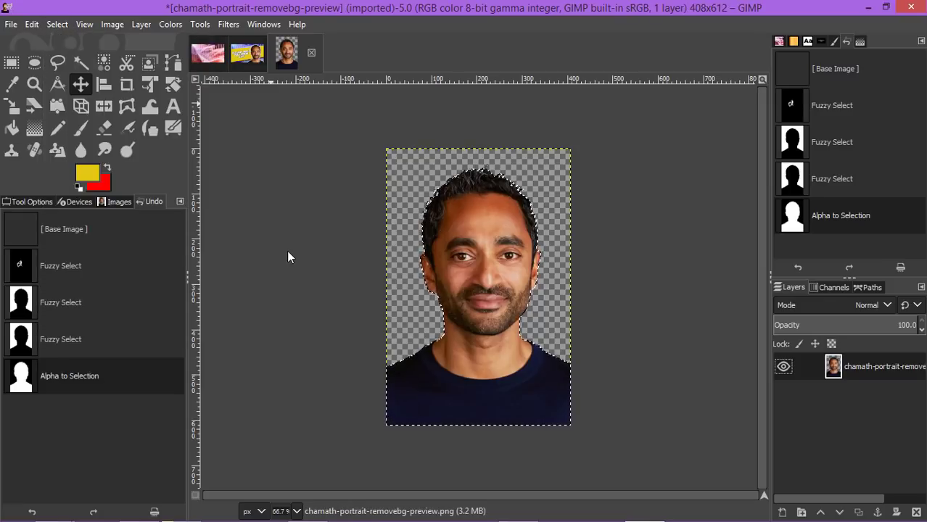
key(space)
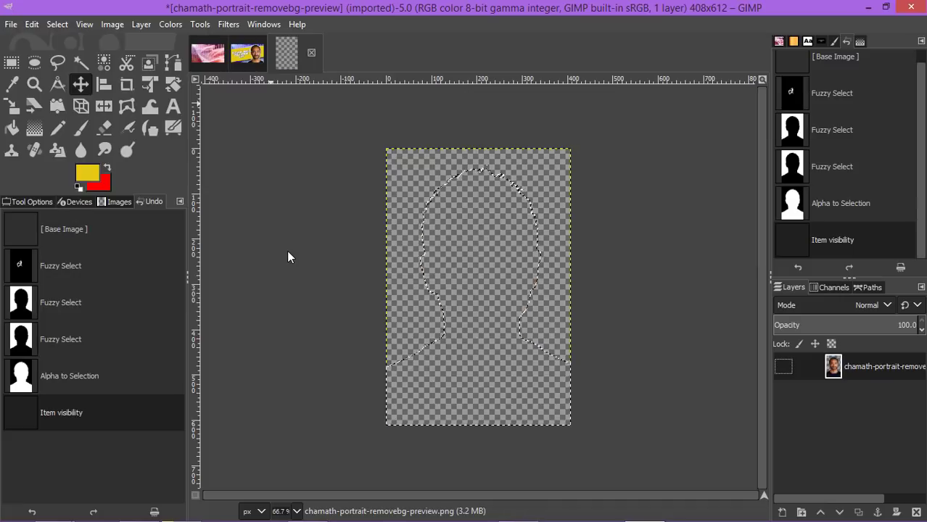
key(ctrl+z)
- Invert the selection to cover the transparent area around the portrait
click(57, 24)
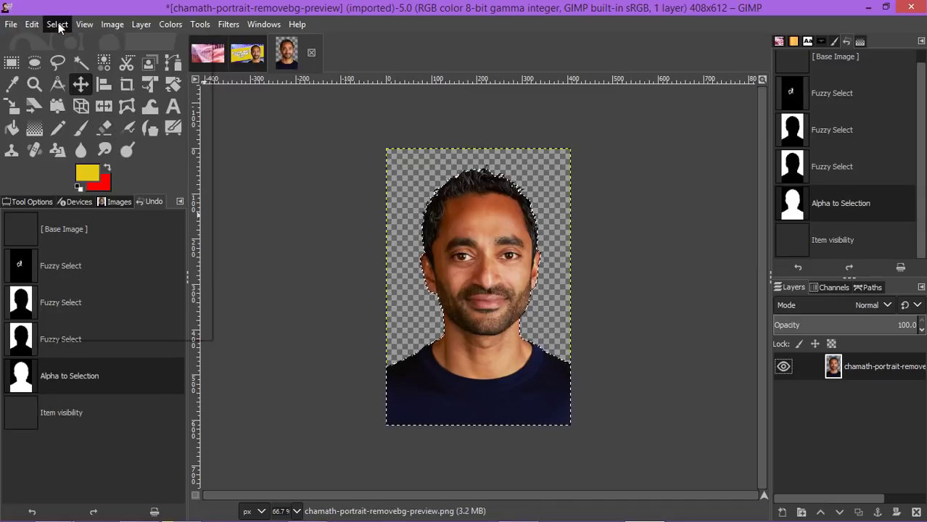
click(71, 74)
click(78, 82)
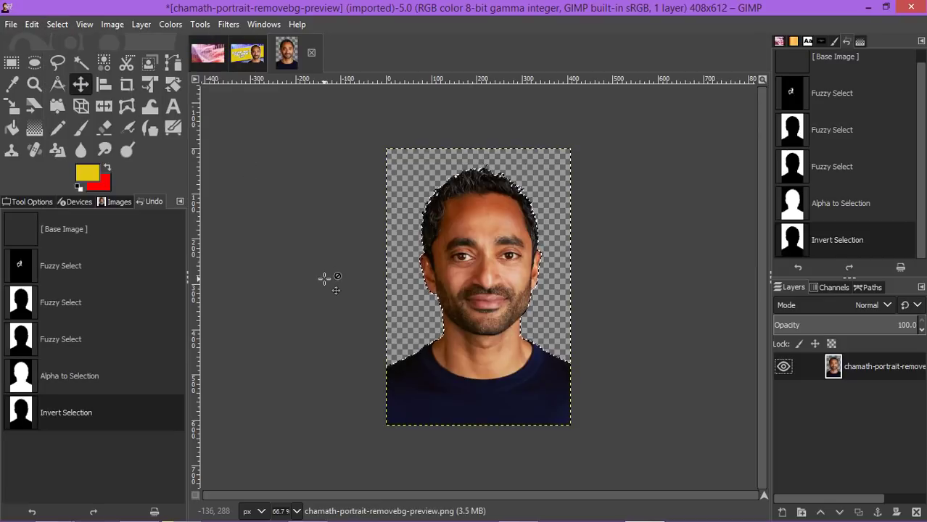
- Hide and show the portrait layer, and clear the selected area around the man several times
key(ctrl+y)
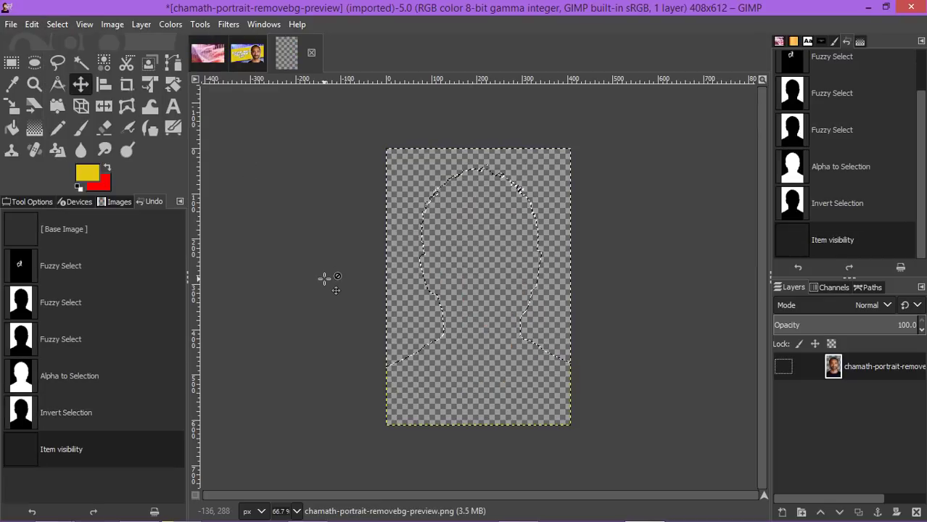
key(ctrl+y)
key(Delete)
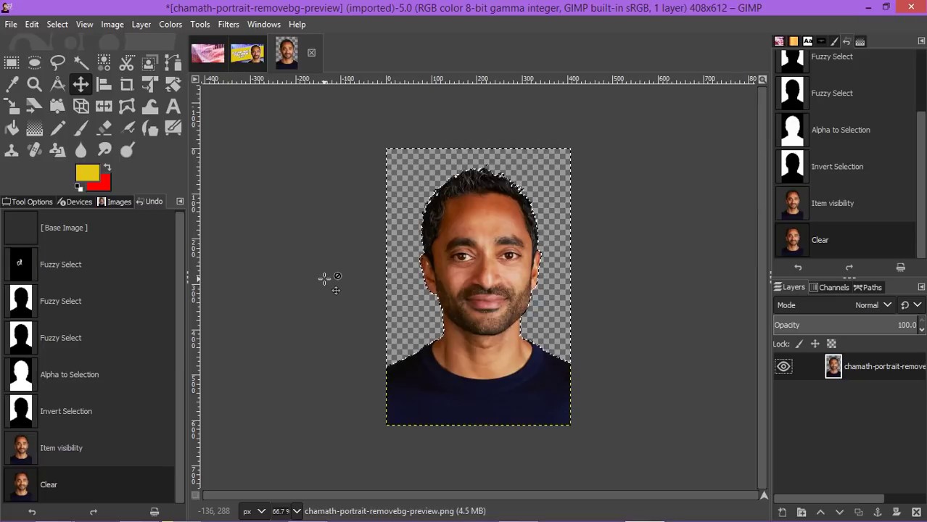
key(Delete)
key(Delete)
key(Delete)
key(Delete)
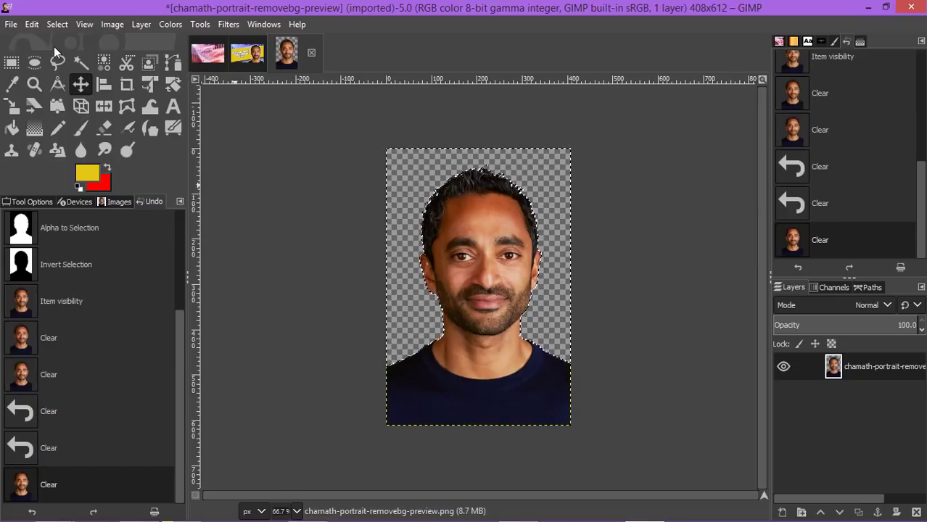
- Copy the selected pixels of the portrait image to the clipboard
click(31, 26)
mouse_move(113, 24)
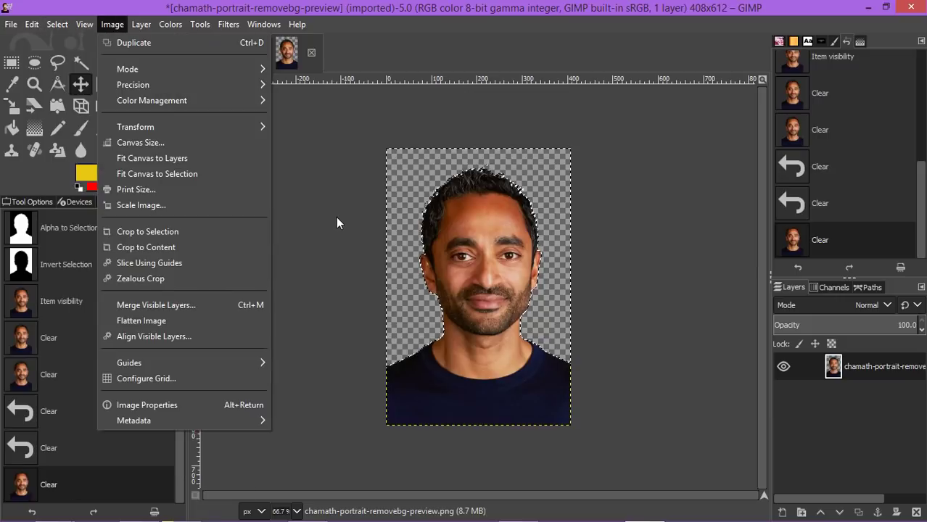
click(336, 217)
right_click(507, 261)
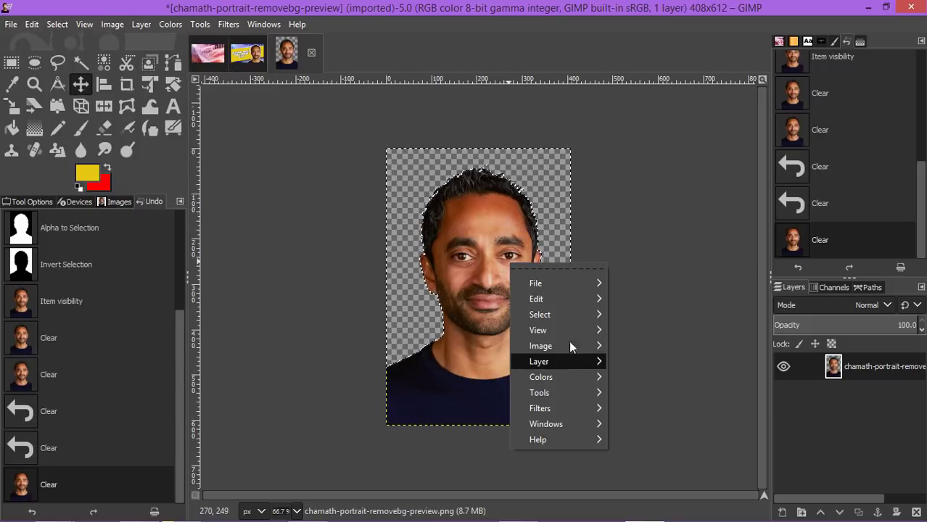
mouse_move(578, 298)
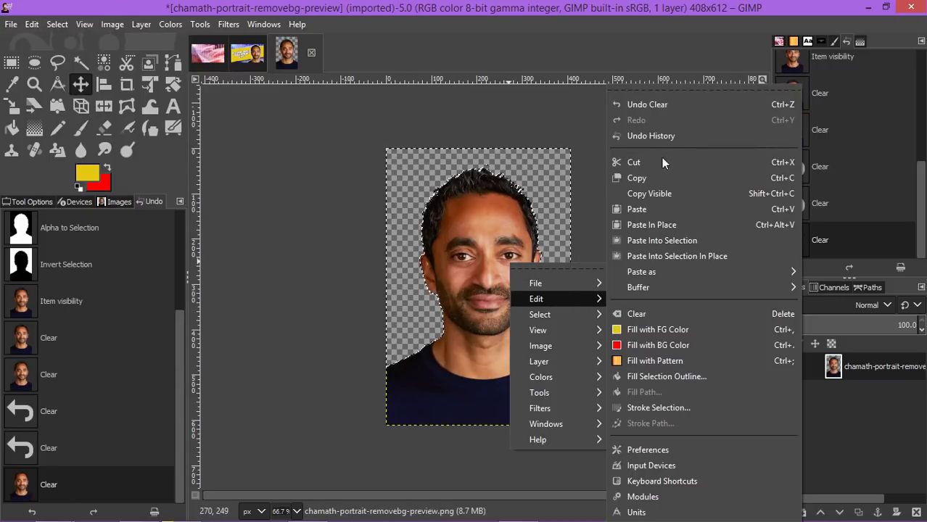
click(653, 177)
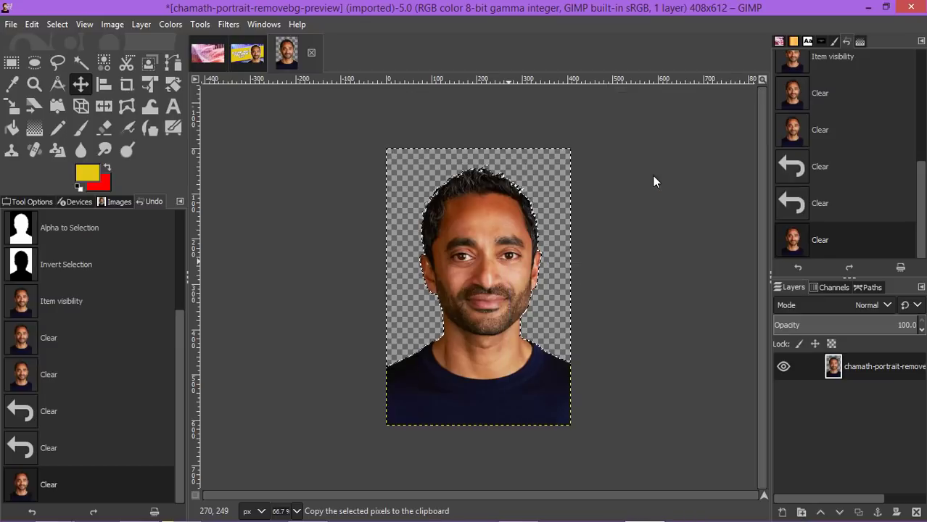
- Return to the untitled thumbnail image and paste the copied pixels as a new layer
click(218, 57)
right_click(450, 257)
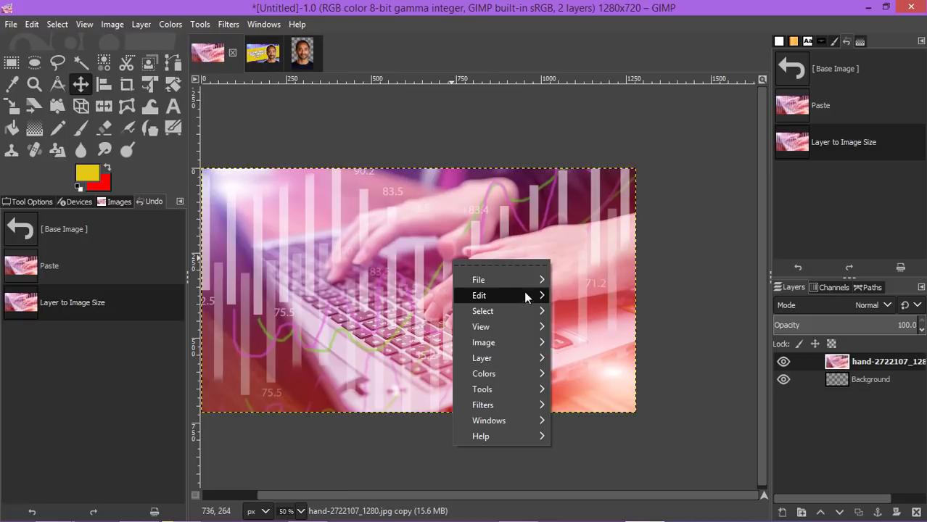
mouse_move(525, 295)
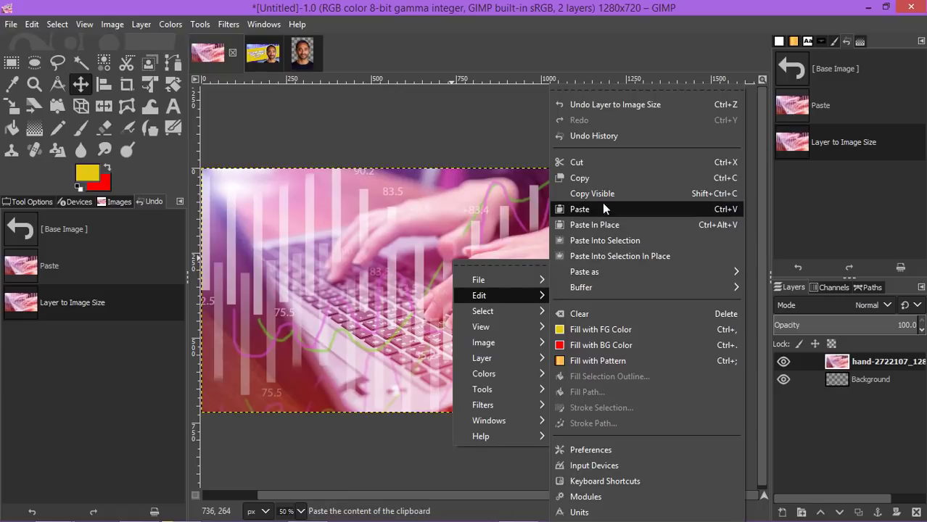
mouse_move(695, 274)
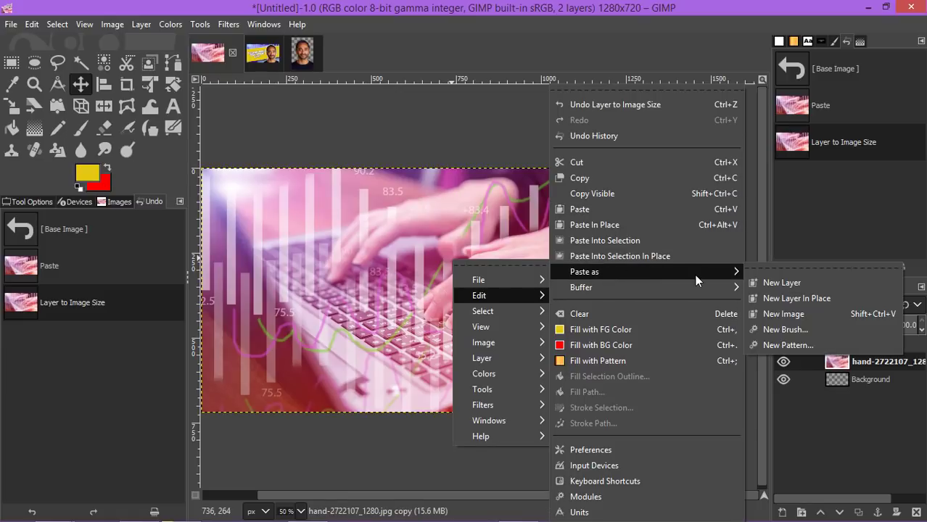
click(788, 282)
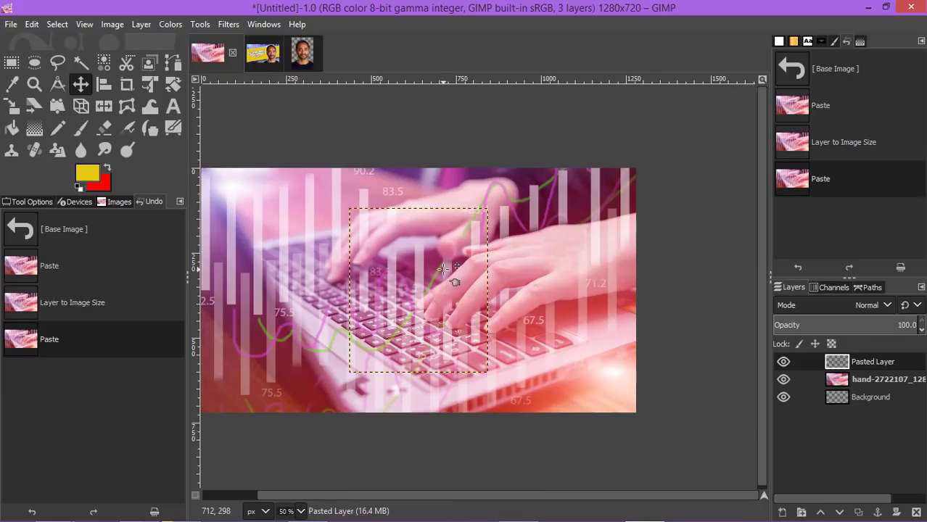
- Go back to the portrait image and revert it to the Base Image state in its undo history
click(304, 53)
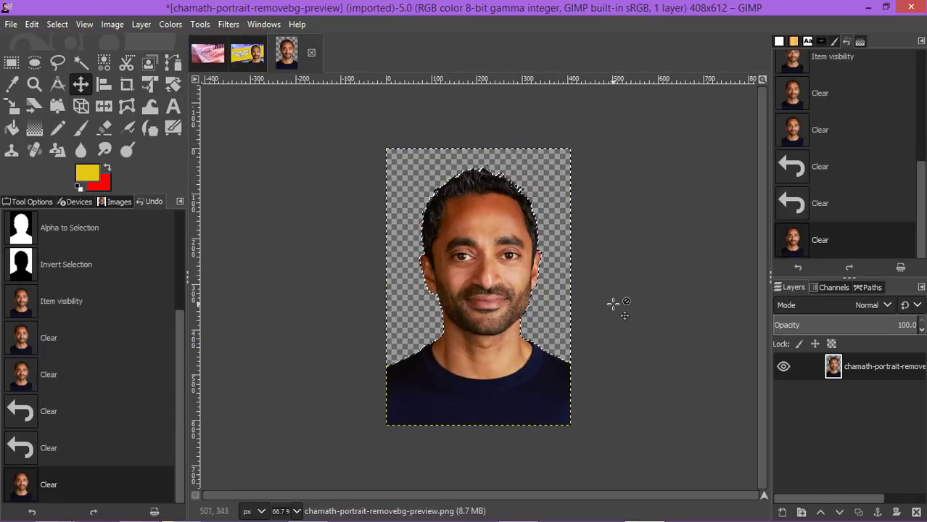
click(56, 25)
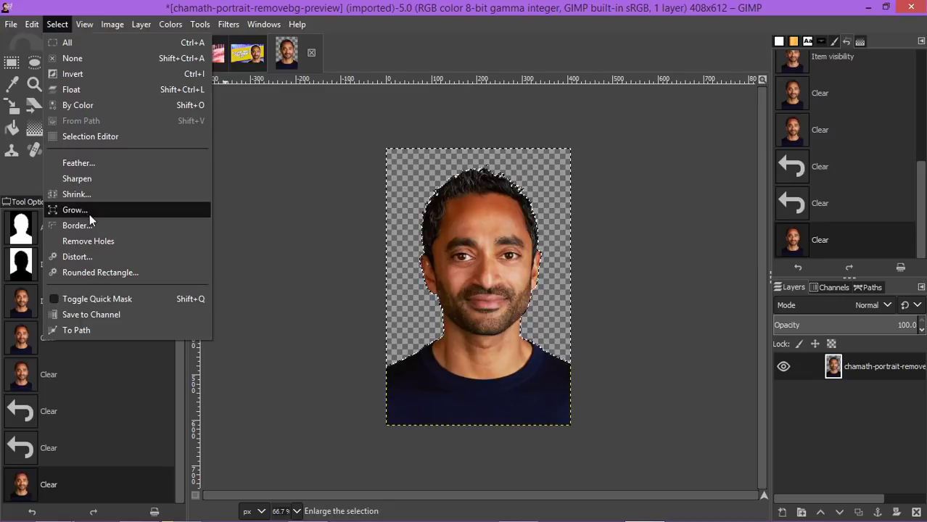
click(316, 273)
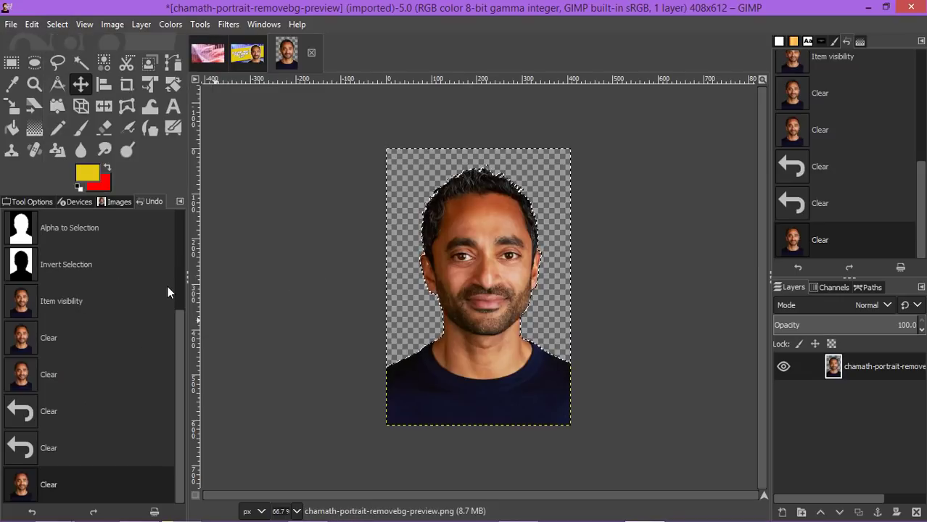
drag(179, 322, 180, 205)
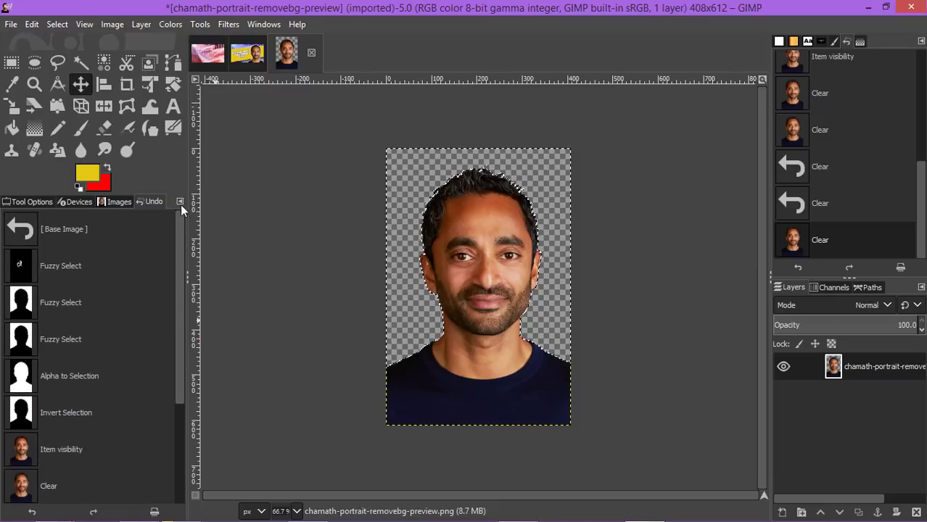
click(63, 229)
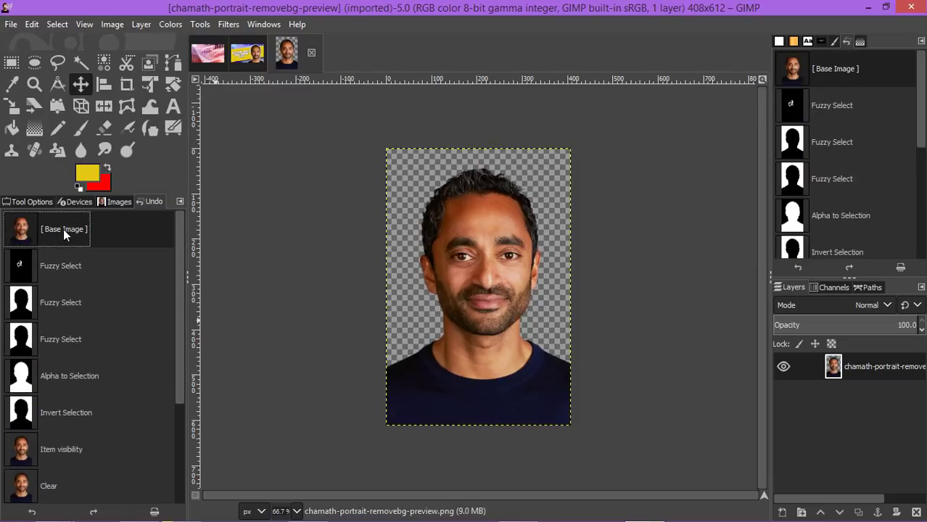
- Copy the whole portrait layer of the cut-out image to the clipboard
right_click(463, 232)
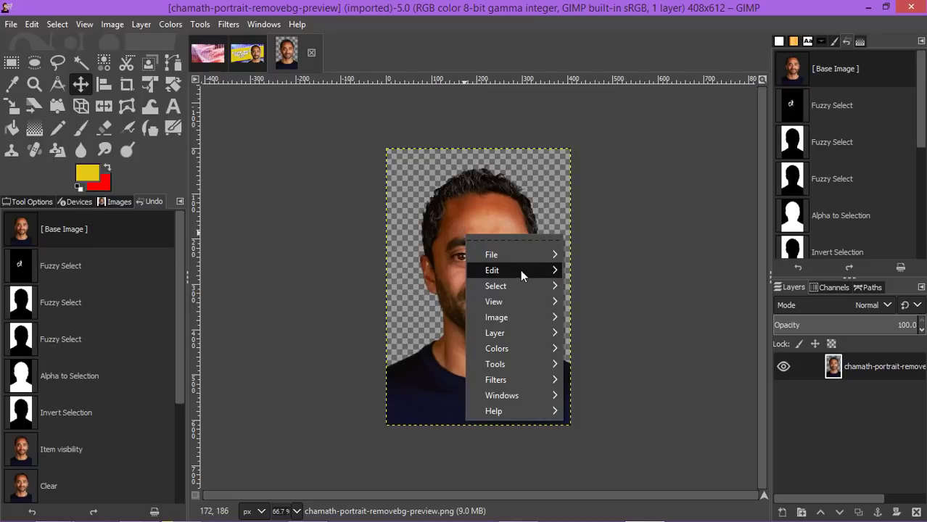
mouse_move(554, 270)
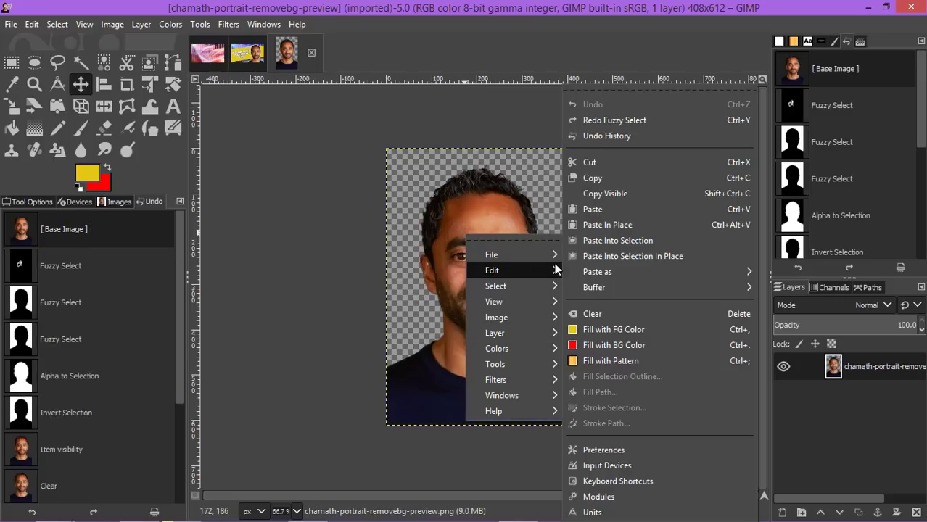
click(614, 181)
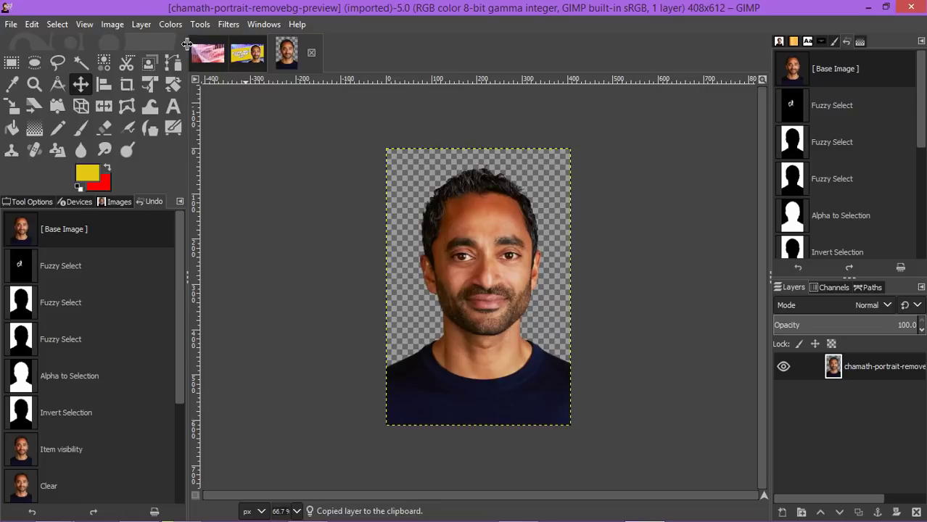
- Return to the untitled thumbnail image and delete the Pasted Layer above the hand photo
click(208, 52)
right_click(473, 305)
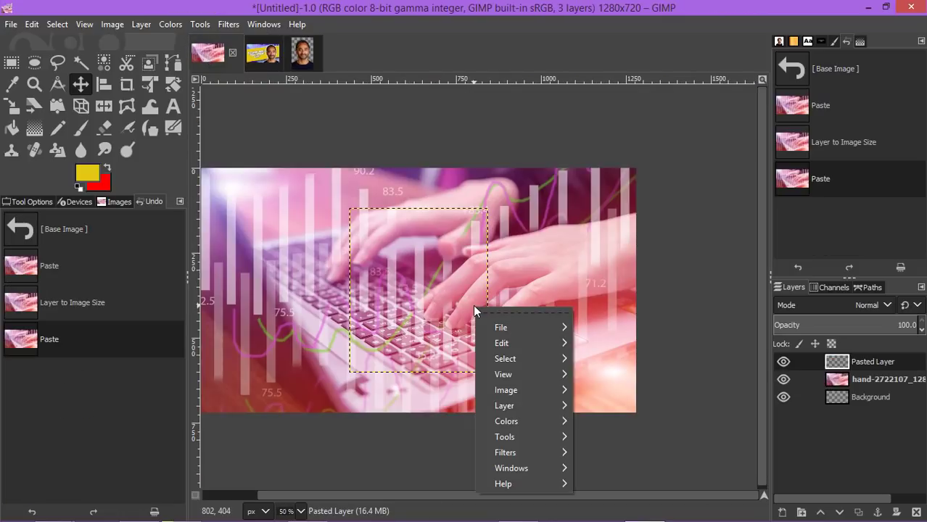
click(450, 265)
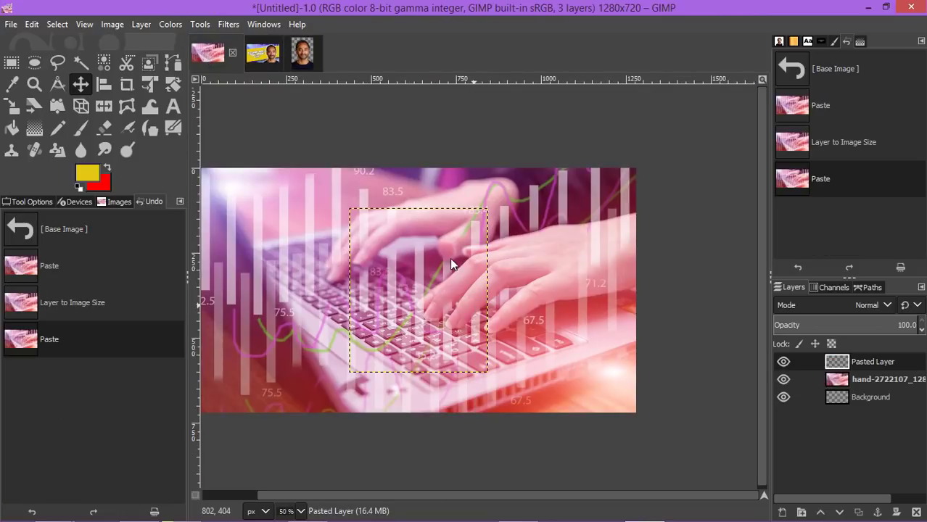
right_click(876, 362)
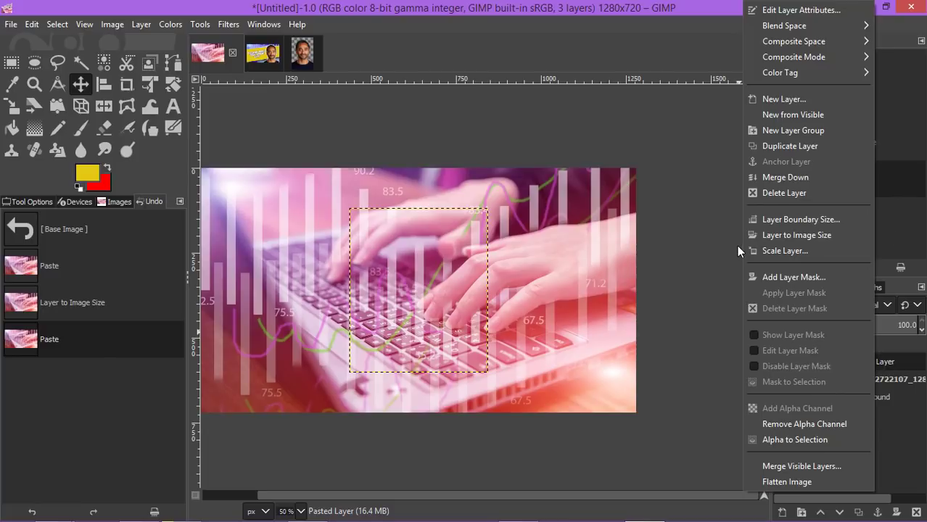
click(784, 192)
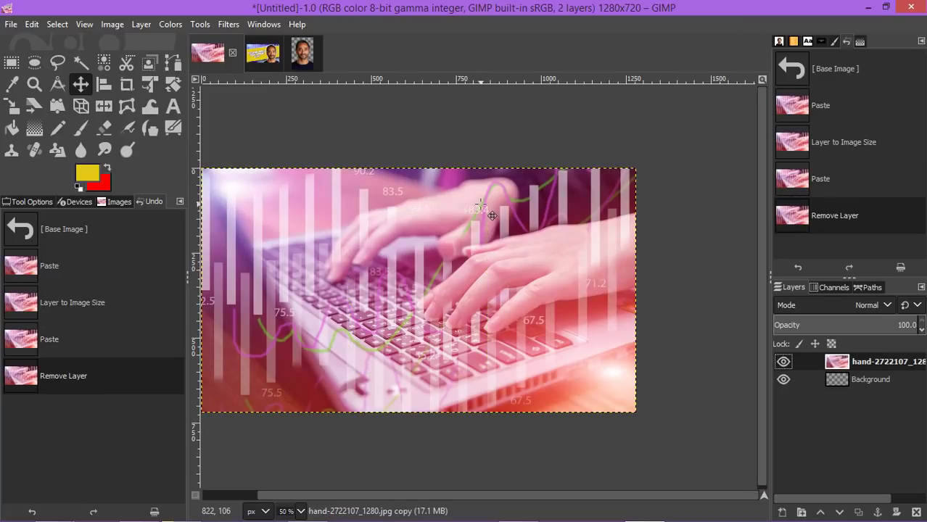
- Paste the copied portrait into the thumbnail as a new layer
right_click(359, 222)
mouse_move(422, 261)
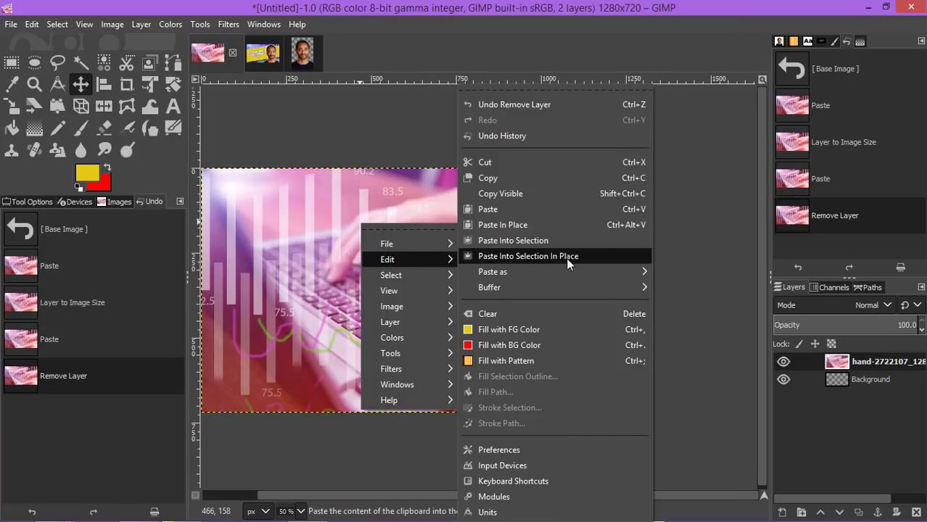
mouse_move(553, 271)
click(689, 283)
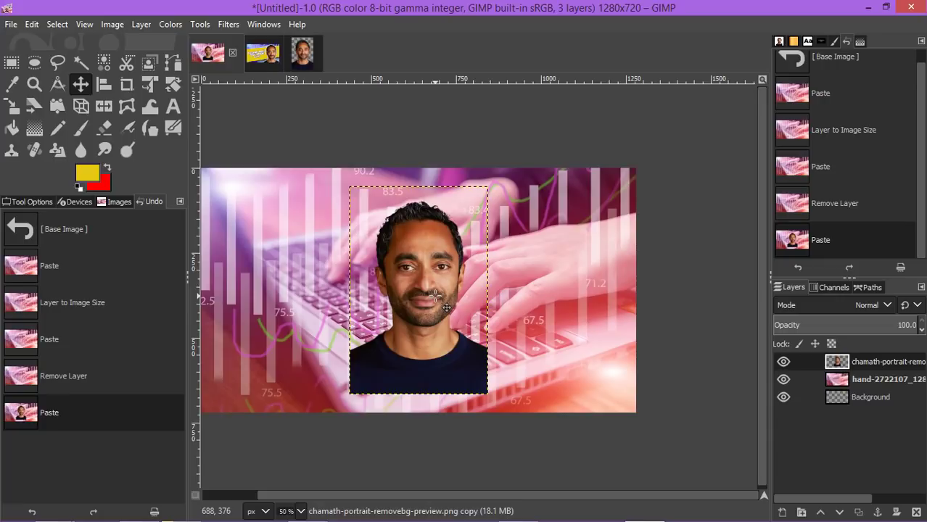
- Move the portrait layer to the right half of the canvas, resting on the lower canvas edge
click(435, 296)
drag(448, 305, 568, 321)
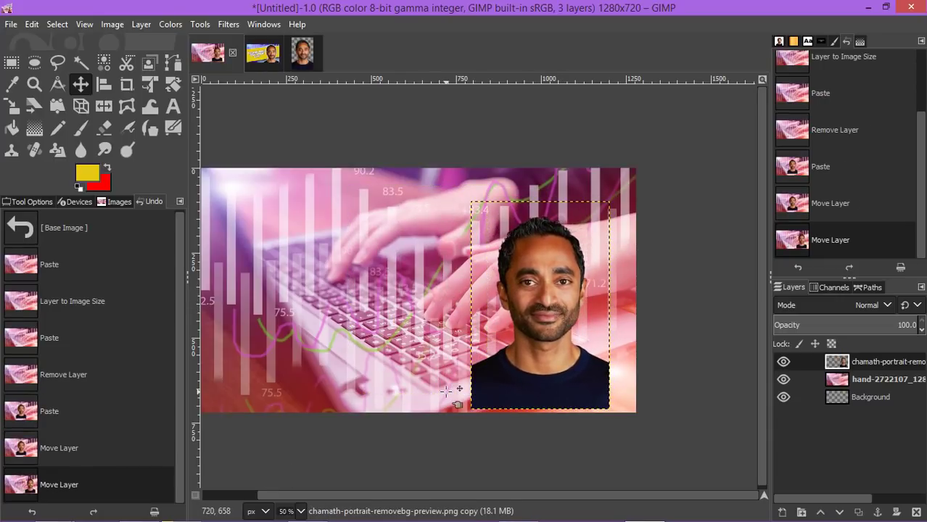
drag(321, 495, 279, 496)
click(582, 270)
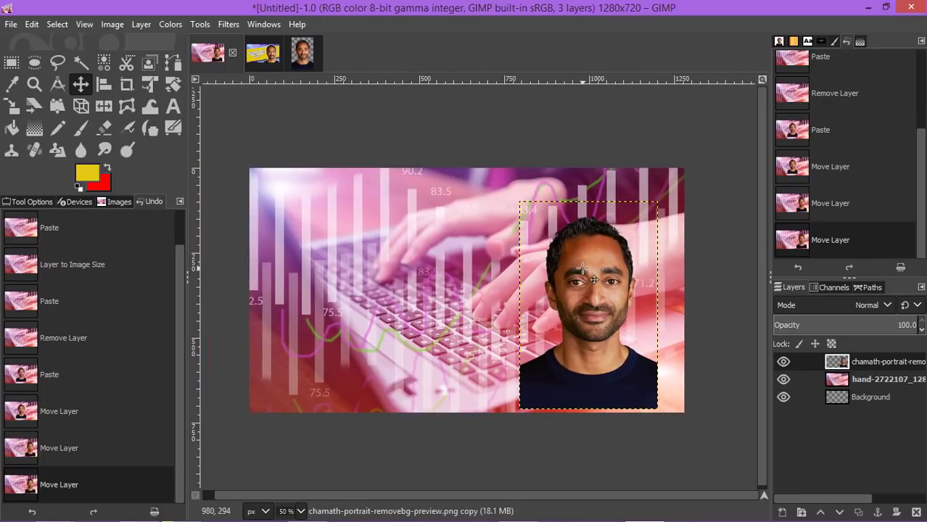
drag(582, 269, 577, 272)
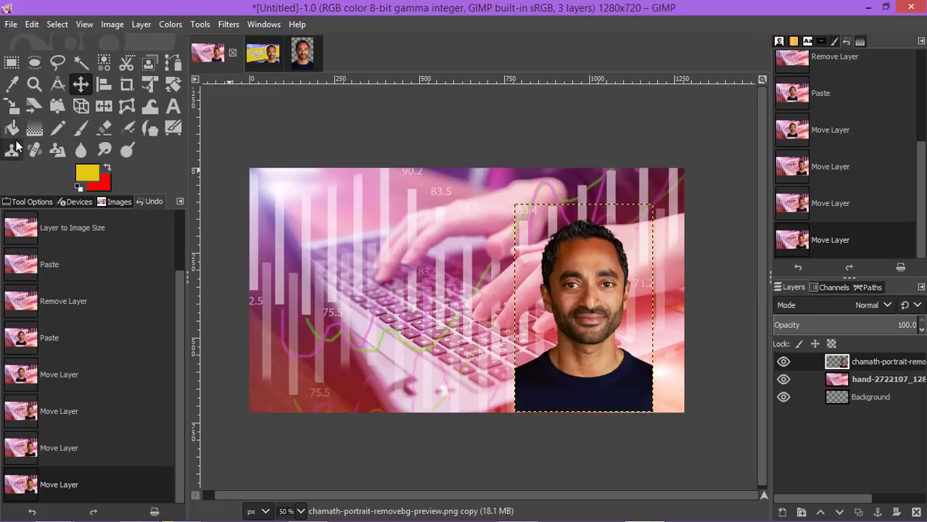
- Scale the portrait layer up proportionally to 588 × 882 px, keeping its lower right corner in place
click(15, 110)
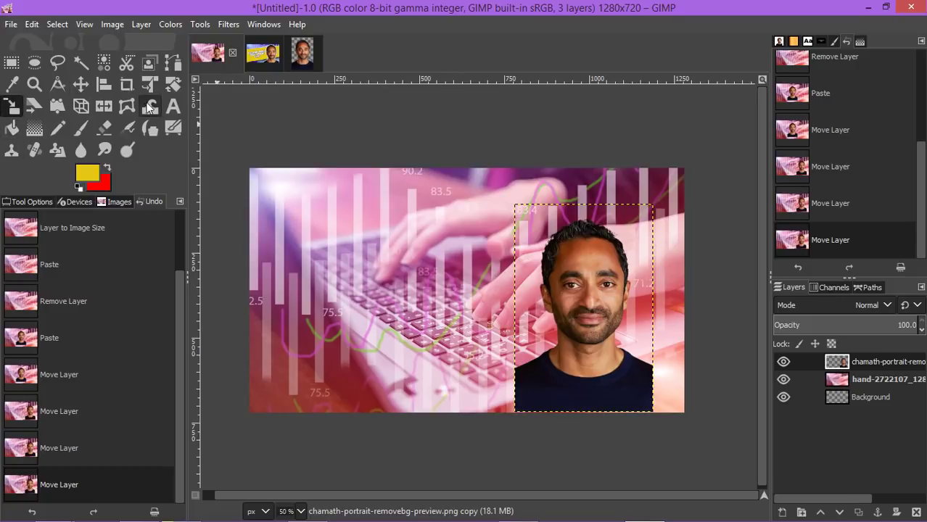
click(562, 338)
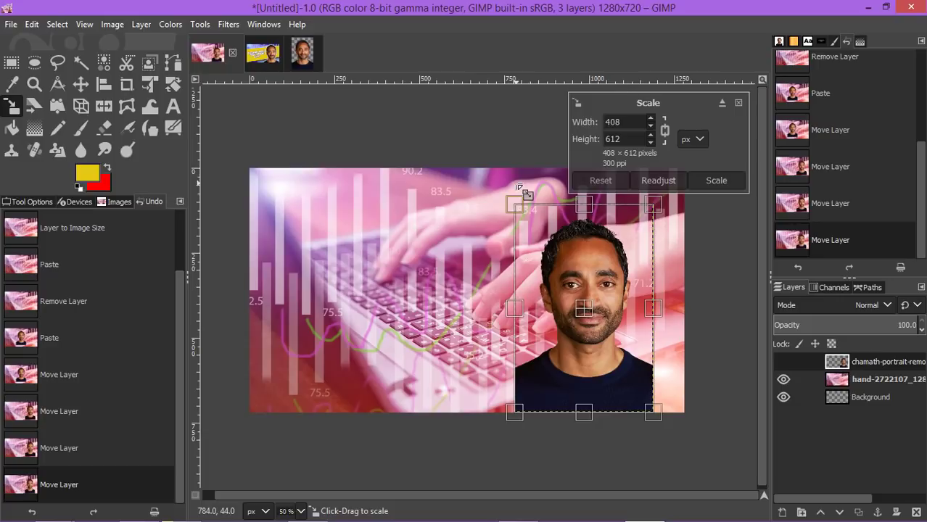
drag(513, 206, 357, 178)
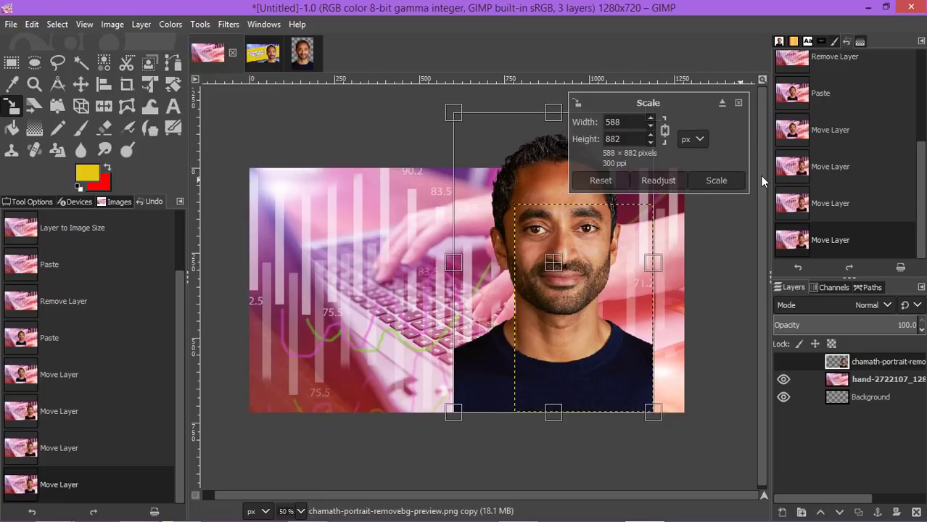
click(716, 180)
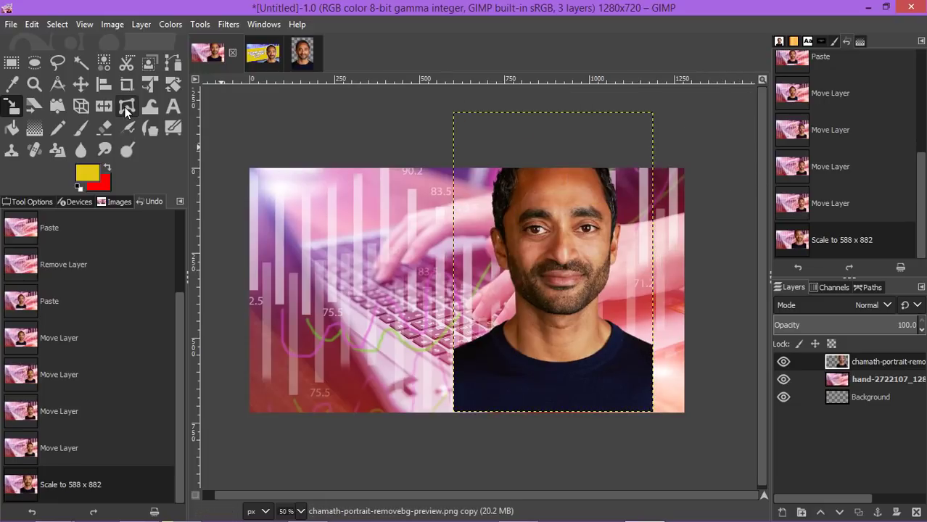
- Move the enlarged portrait down and right so the whole head fits on the canvas beside its right edge
click(86, 83)
drag(553, 246, 587, 294)
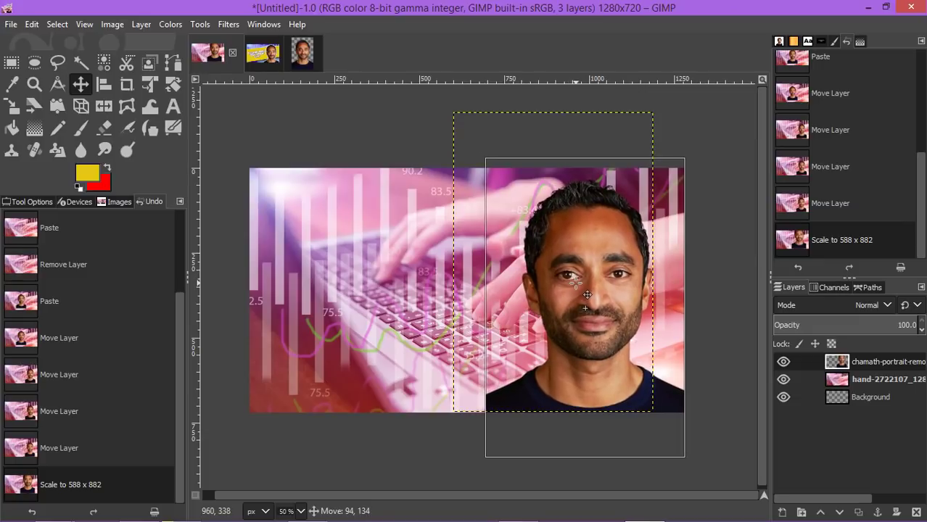
drag(586, 293, 585, 293)
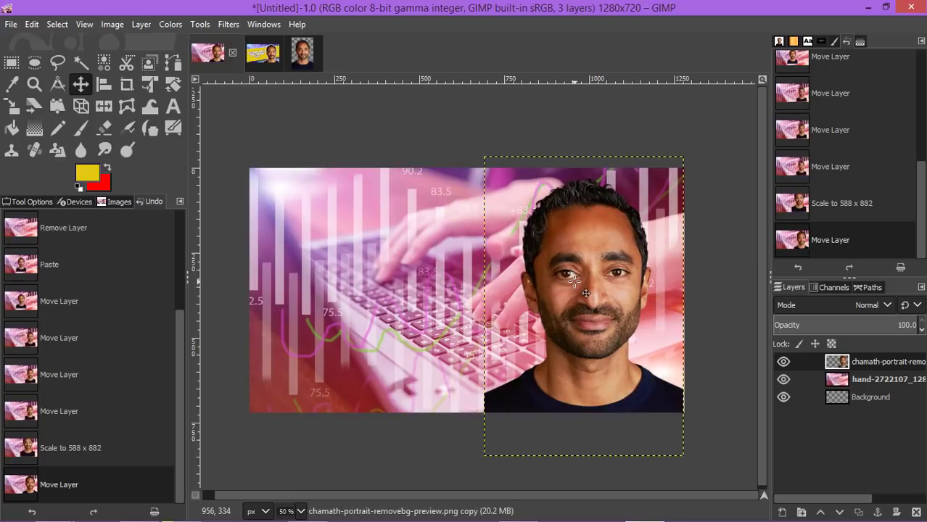
- Check the portrait position against the CHAMATH2.0 reference, undo the accidental background move, and nudge the portrait layer slightly sideways
click(261, 57)
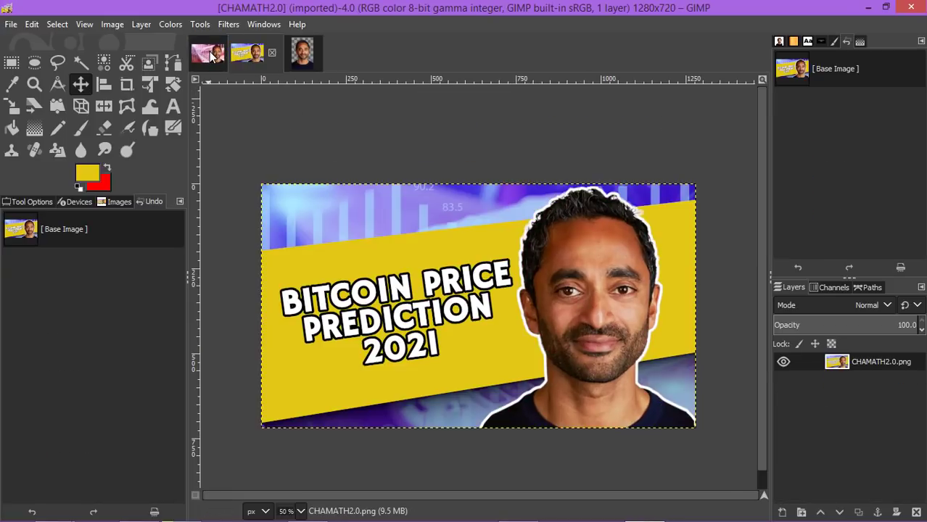
click(210, 55)
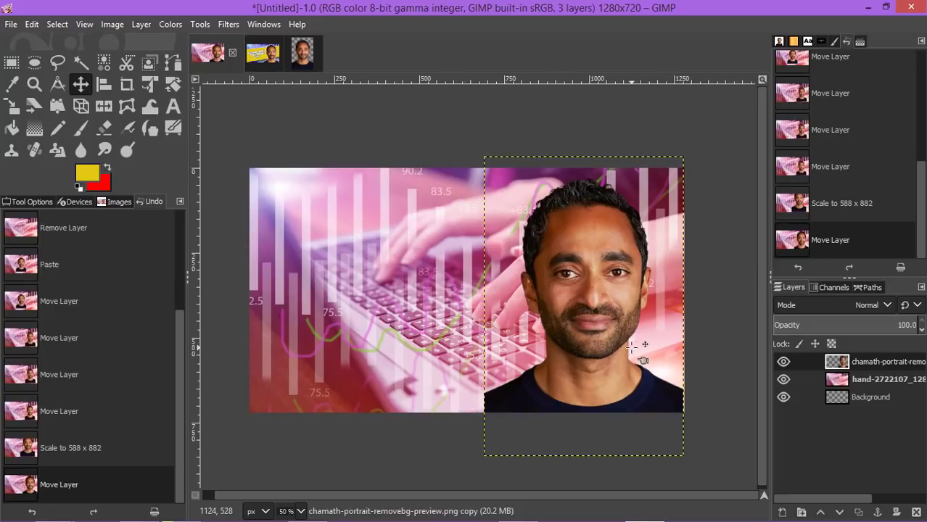
drag(631, 346, 631, 347)
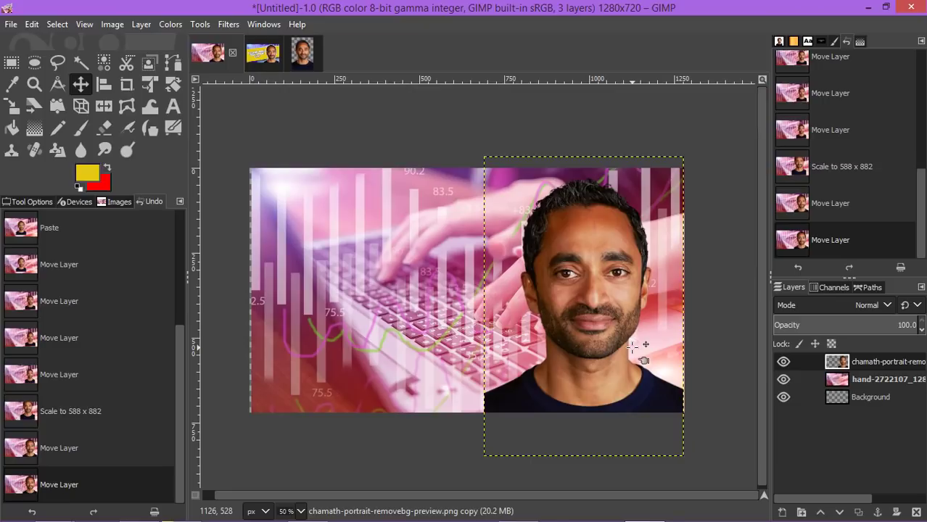
key(ctrl+z)
drag(613, 299, 610, 300)
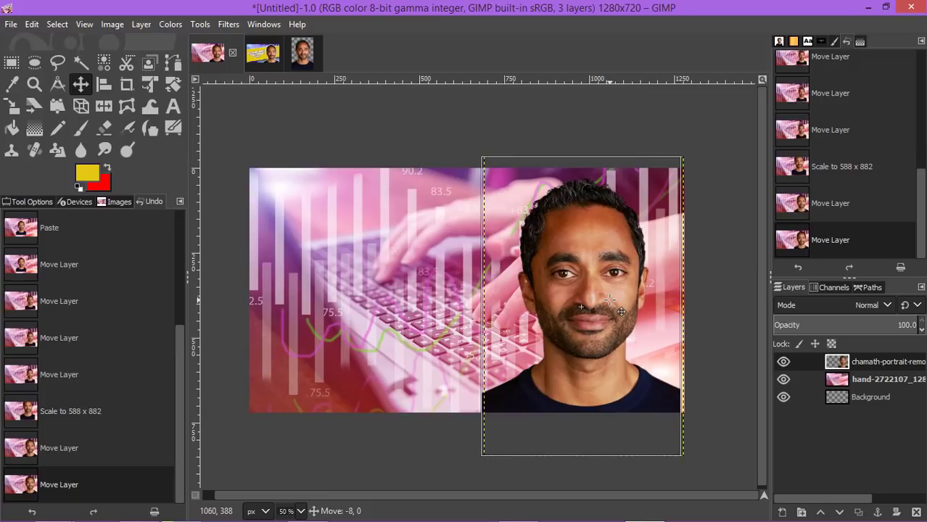
drag(609, 299, 612, 298)
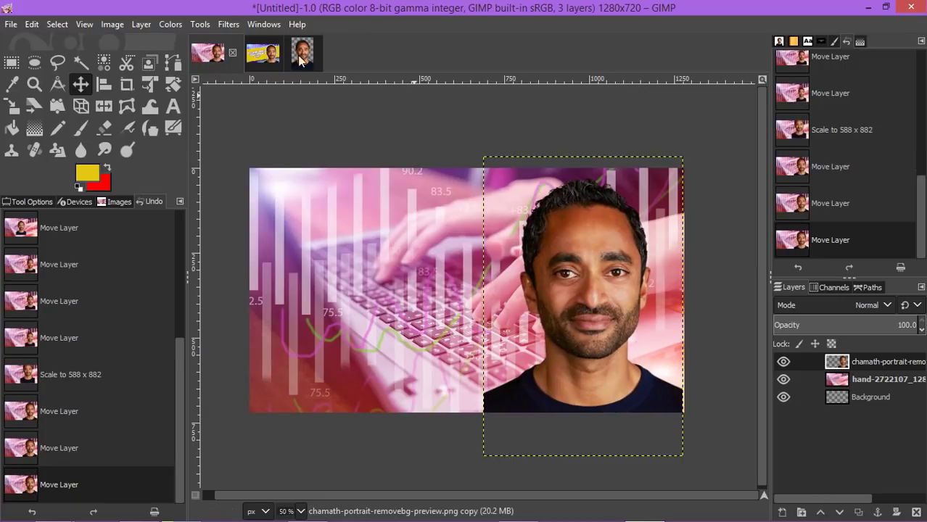
- Recheck the CHAMATH2.0 reference, shift the portrait slightly left of the right canvas edge, and resize its layer to the image size
click(262, 54)
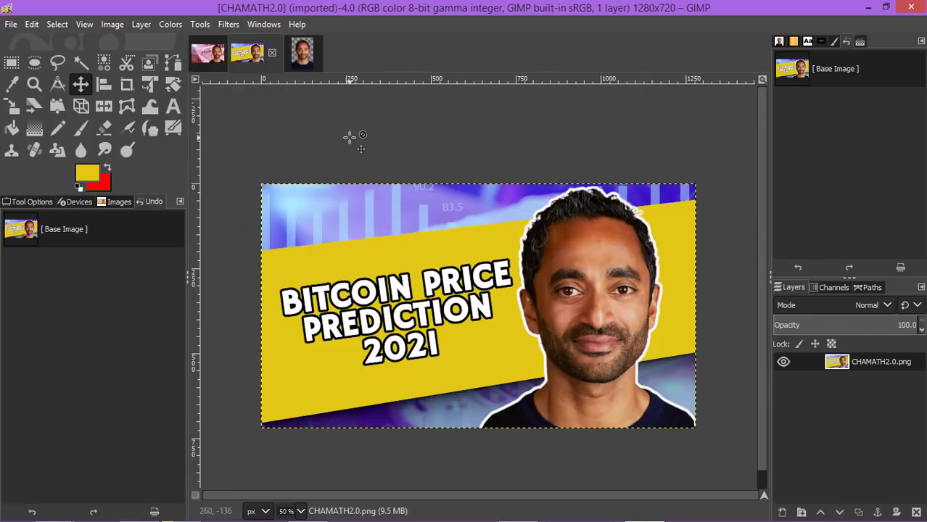
click(204, 53)
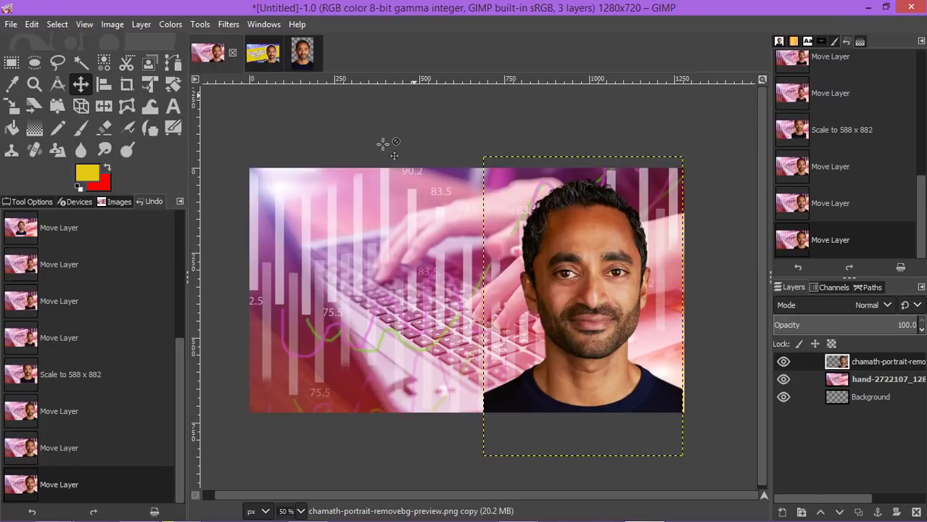
drag(629, 362, 624, 363)
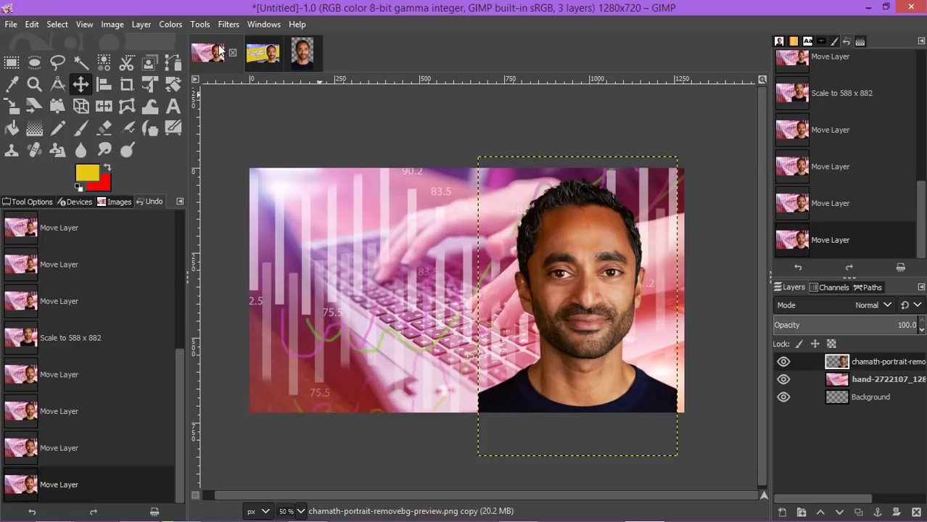
click(142, 27)
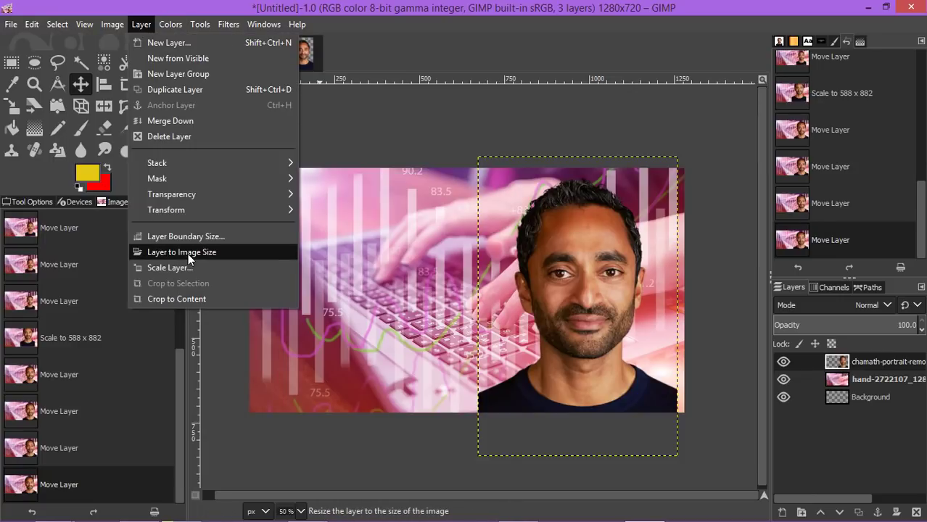
click(188, 253)
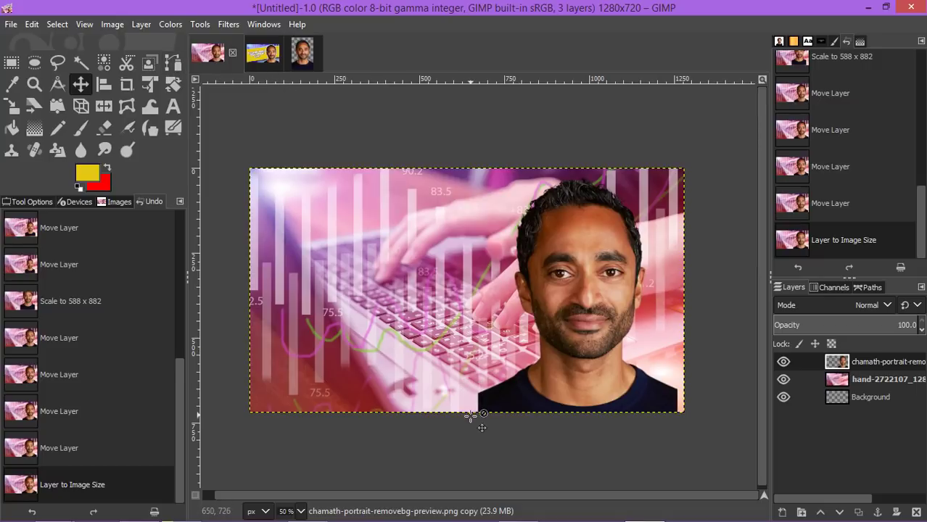
- Try to place path anchors in a curve across the squared-off corner of the portrait's shoulder beside the keyboard
click(173, 66)
mouse_move(316, 518)
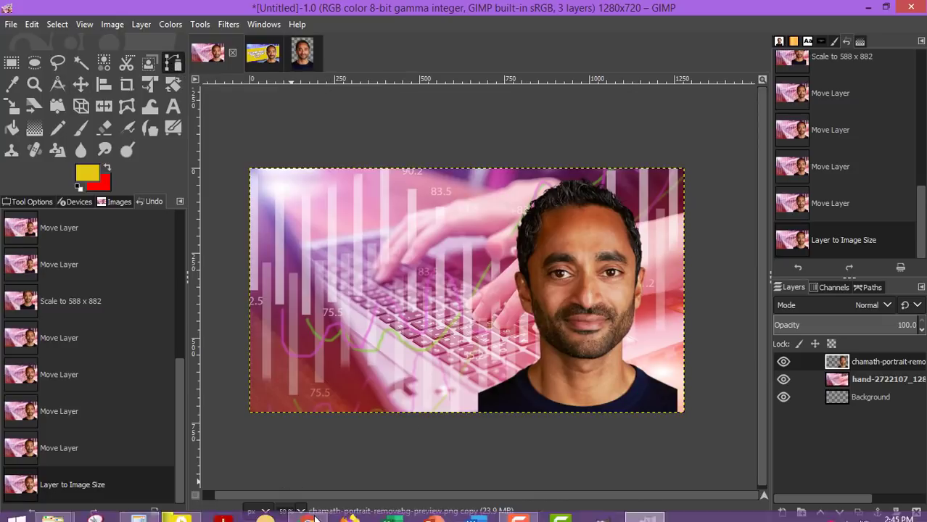
click(301, 511)
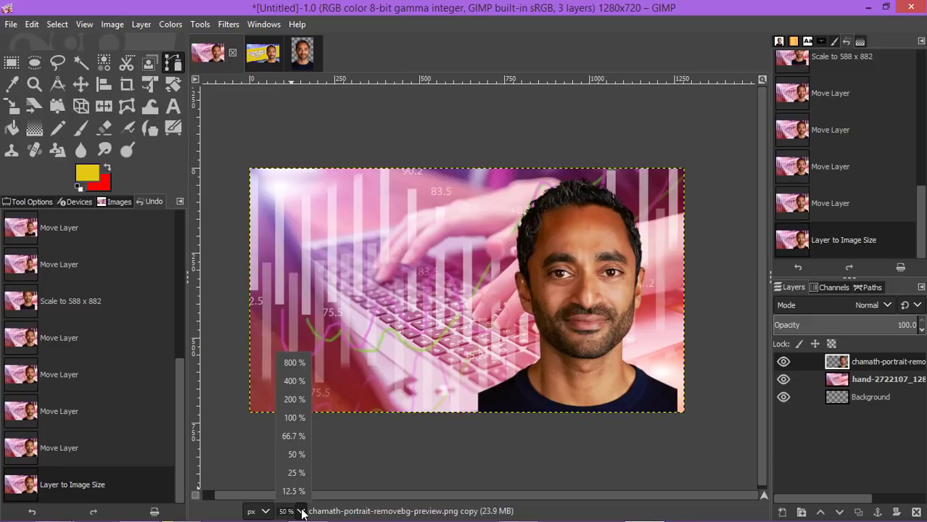
click(294, 418)
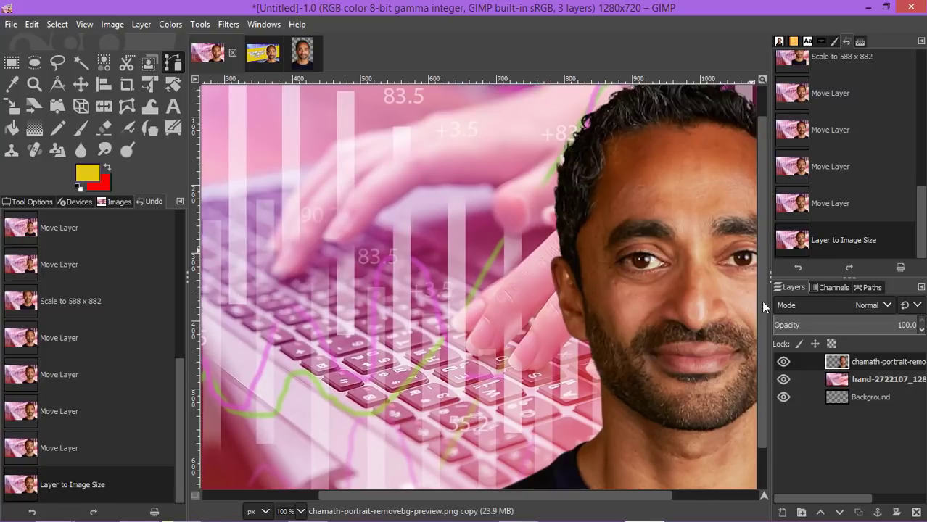
drag(761, 300, 761, 374)
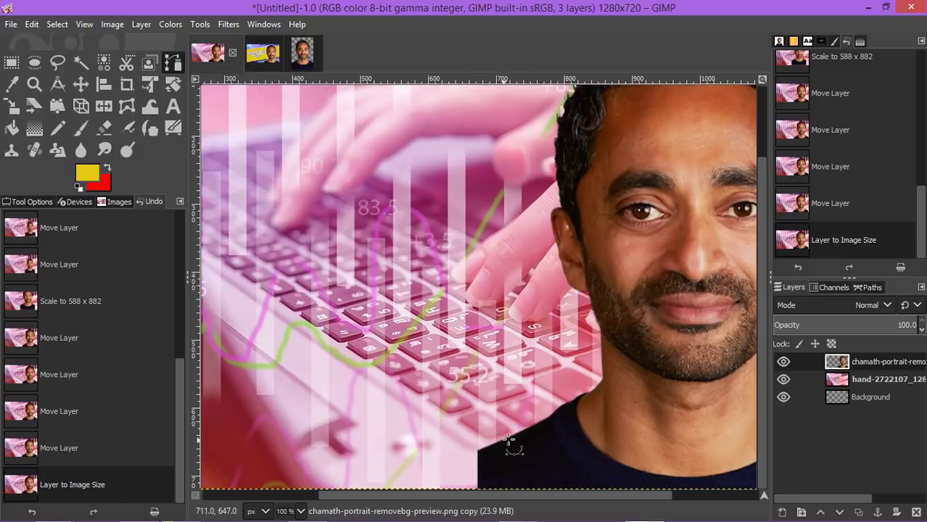
key(b)
click(479, 471)
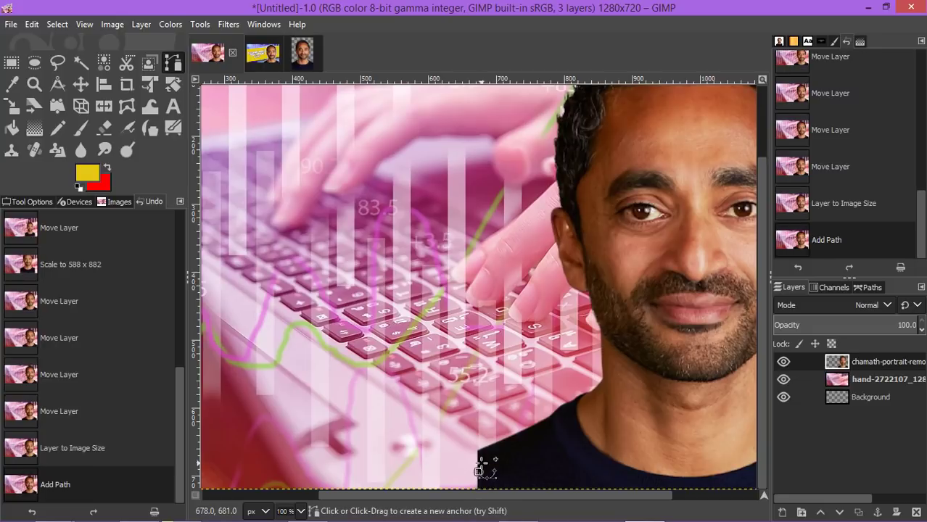
click(487, 460)
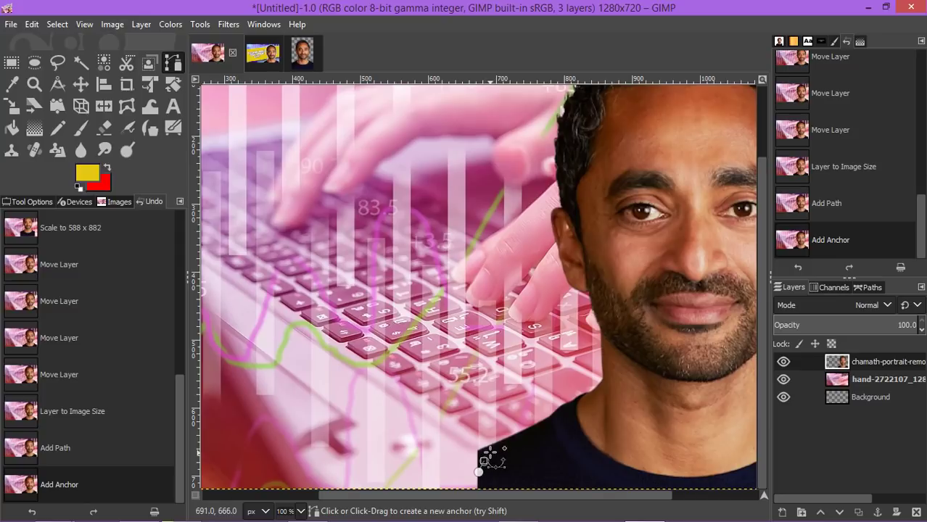
click(490, 453)
click(496, 445)
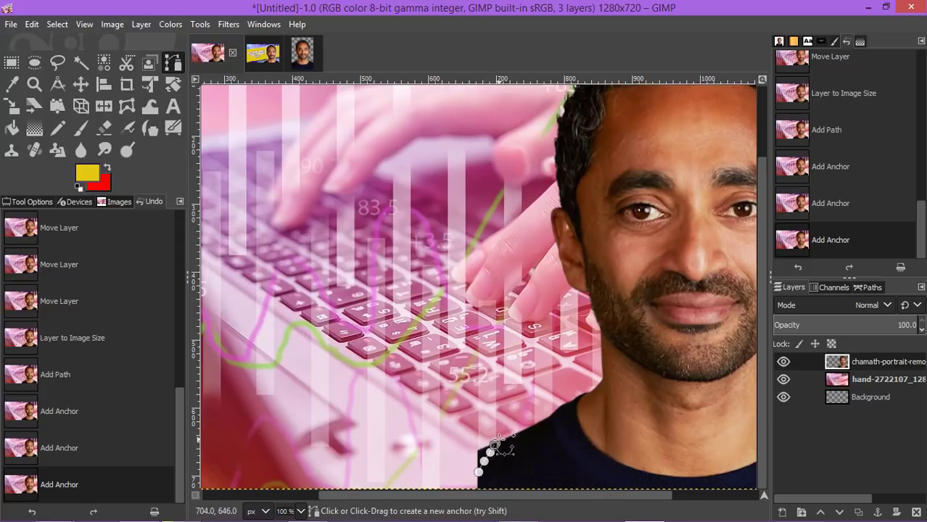
click(498, 439)
- Close the path outside the shoulder beside the keyboard and clear the enclosed corner from the portrait layer
click(491, 415)
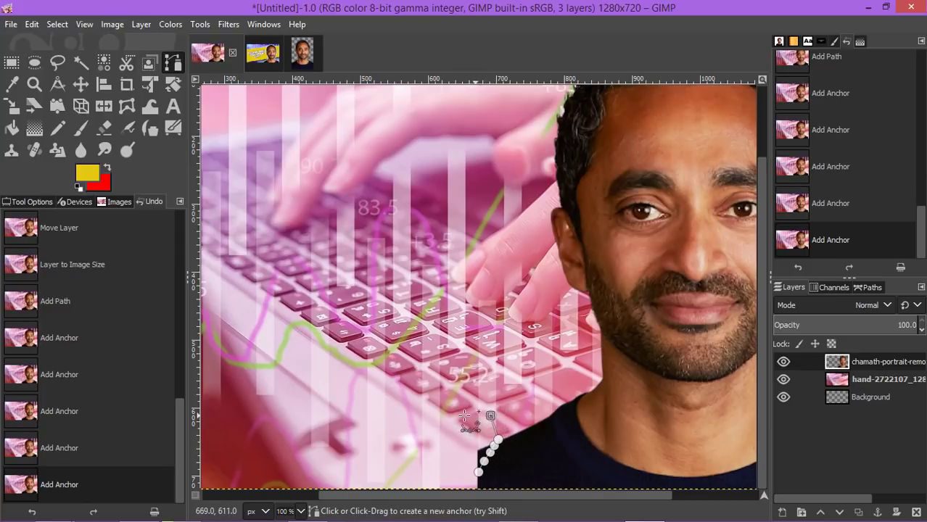
drag(456, 417, 453, 419)
click(444, 444)
click(443, 456)
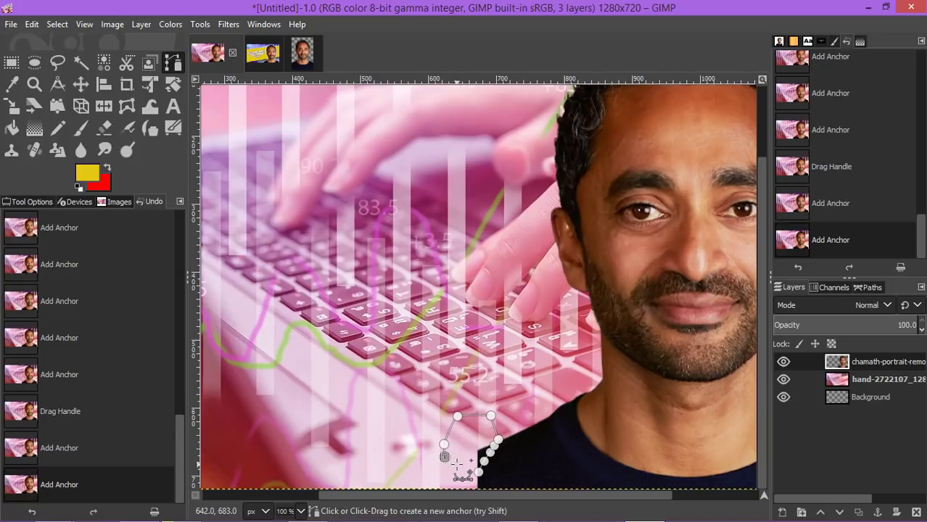
click(457, 464)
click(470, 470)
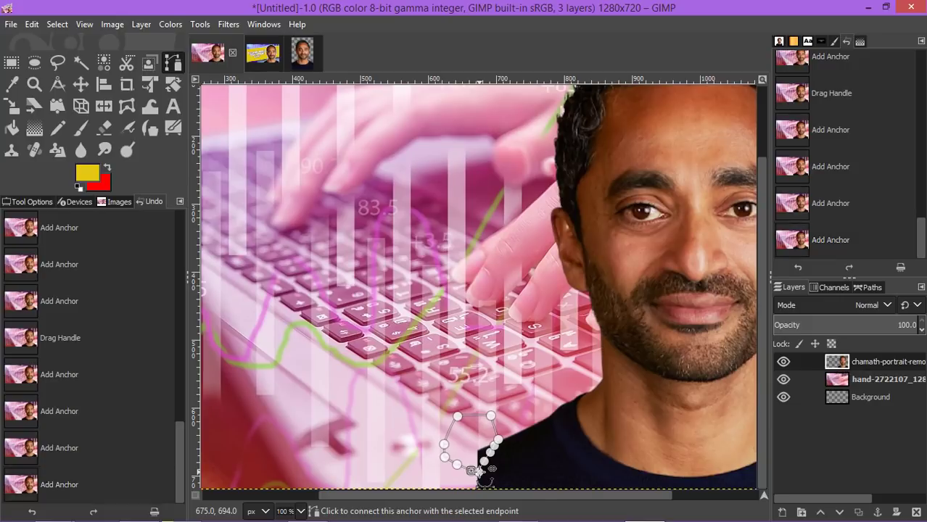
click(477, 470)
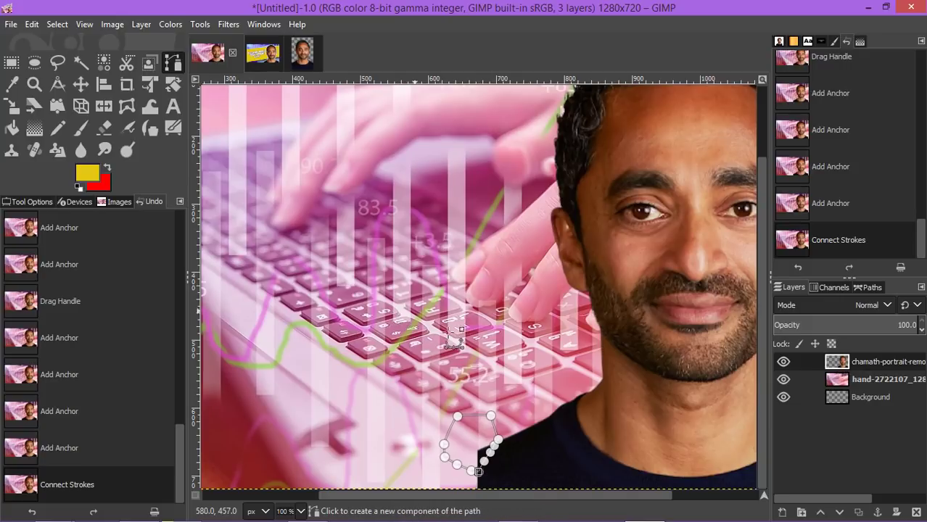
key(shift+v)
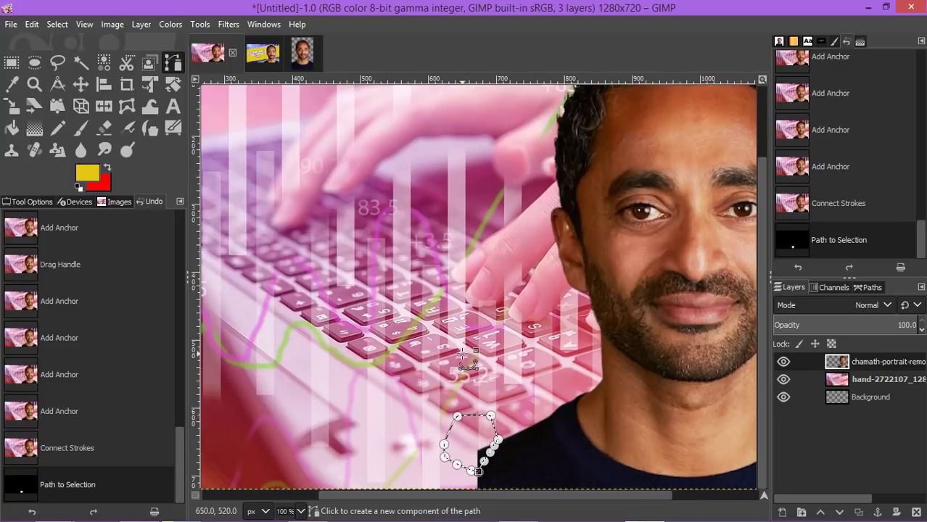
key(Delete)
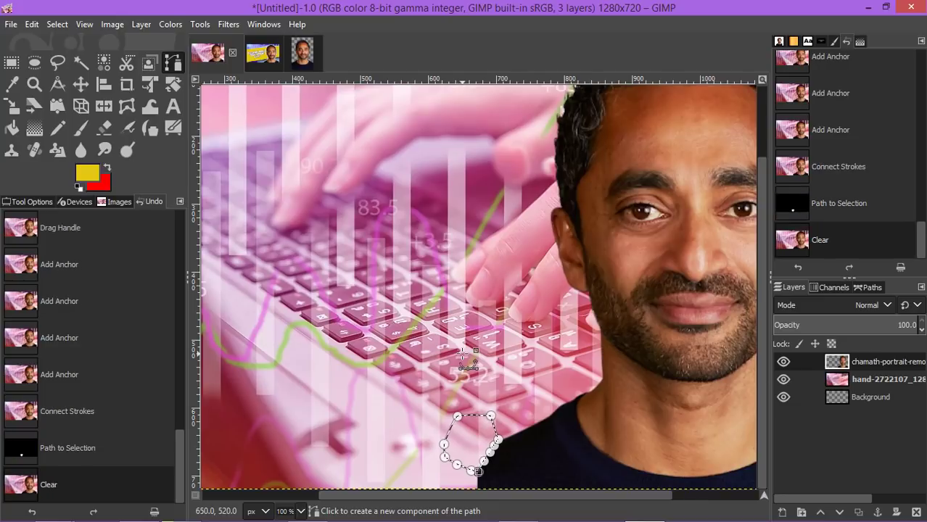
- Inspect the trimmed shoulder at 50% and 100% zoom, and undo the clear and the path-to-selection conversion
click(86, 81)
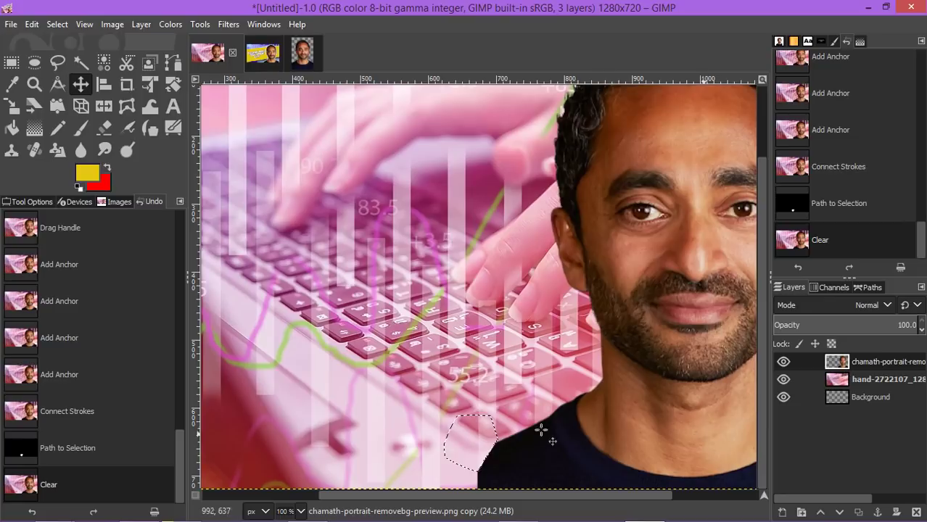
click(300, 512)
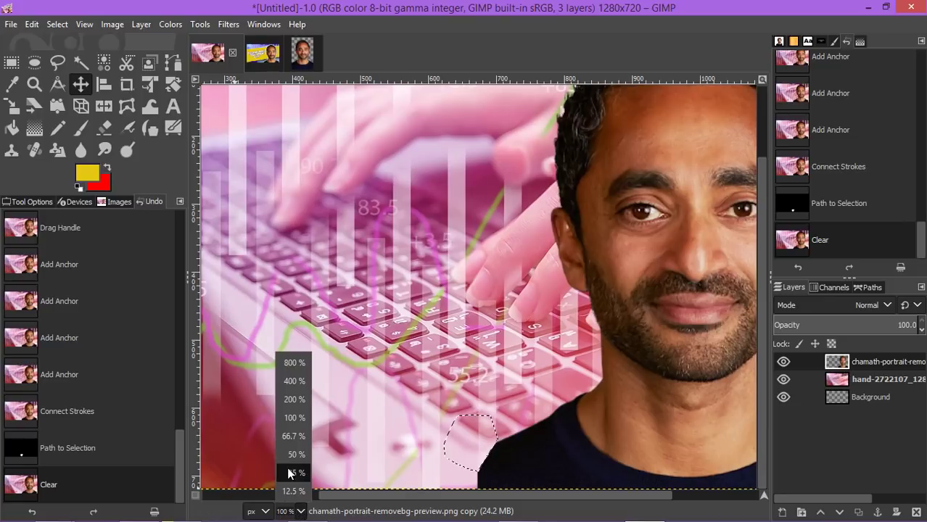
click(291, 453)
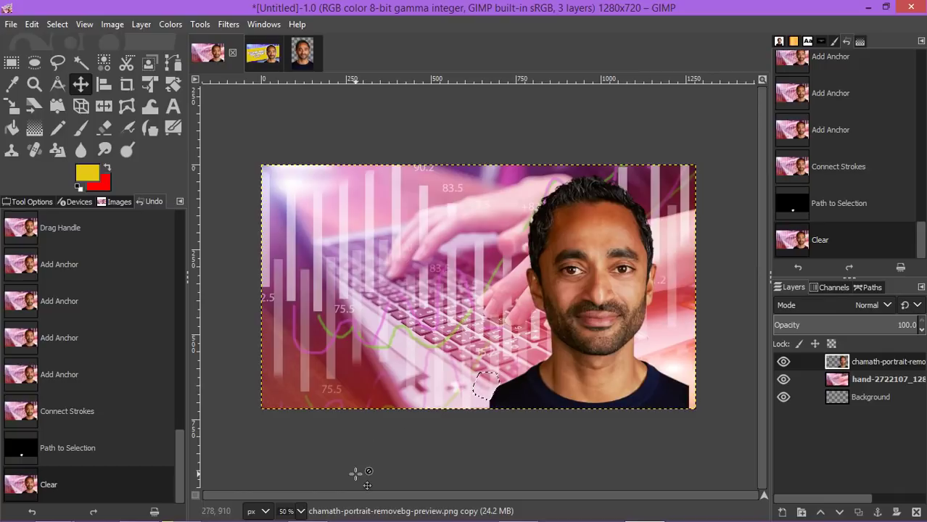
click(301, 511)
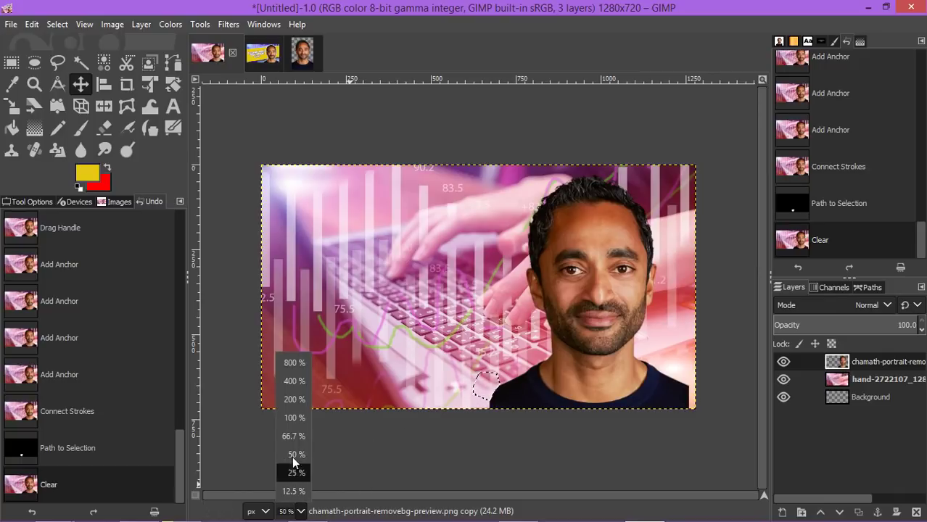
click(298, 419)
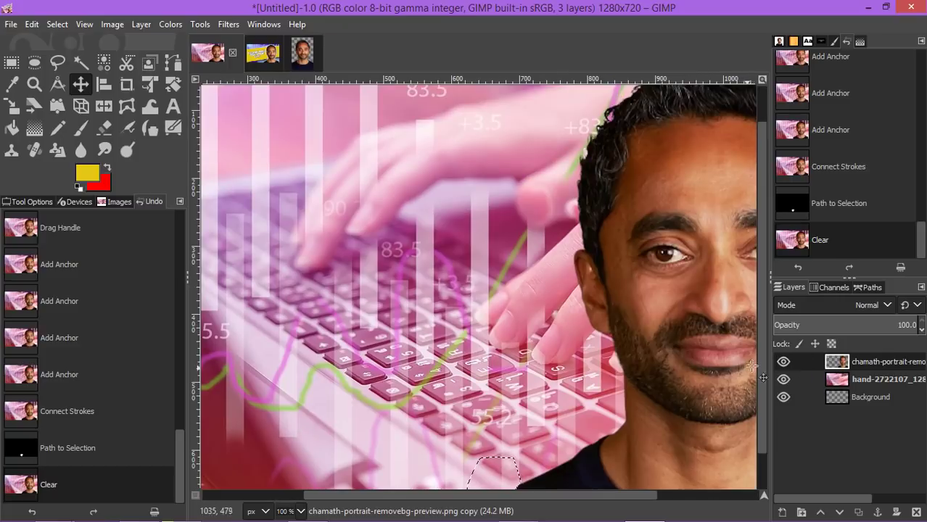
scroll(757, 366, down, 2)
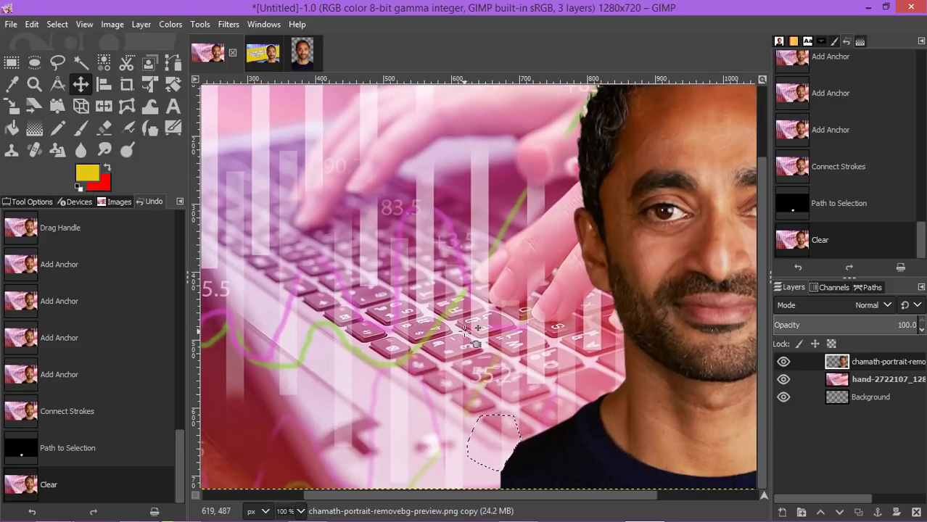
key(ctrl+z)
key(ctrl+z)
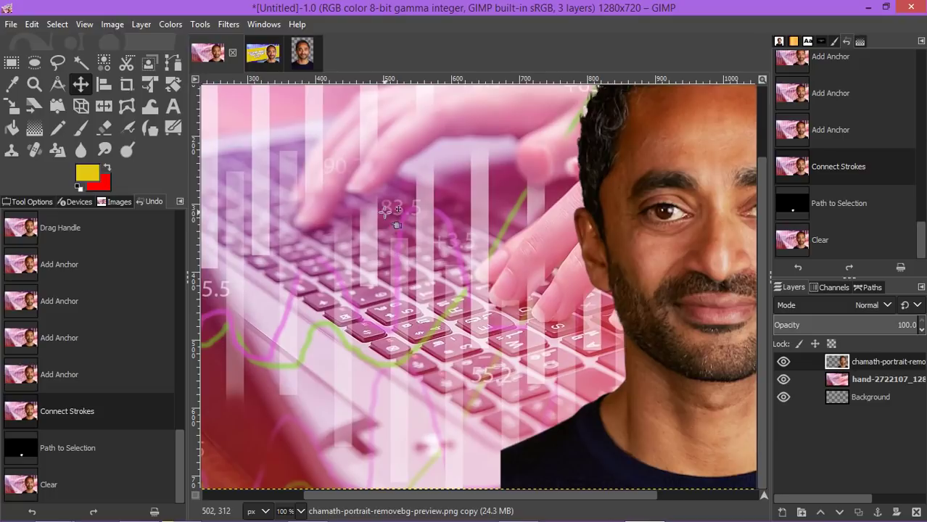
- Start a new path at the canvas's lower edge and place anchors in a smooth curve up the shoulder beside the keyboard
click(173, 64)
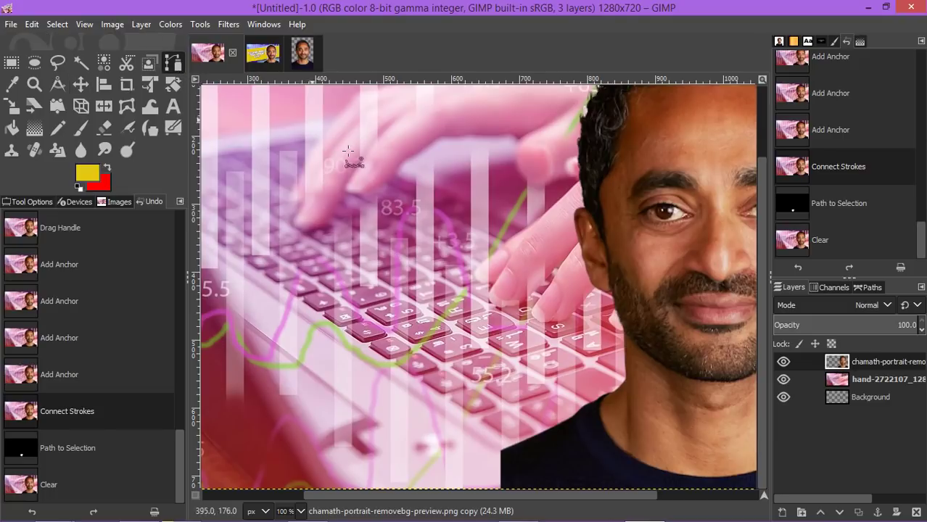
click(502, 487)
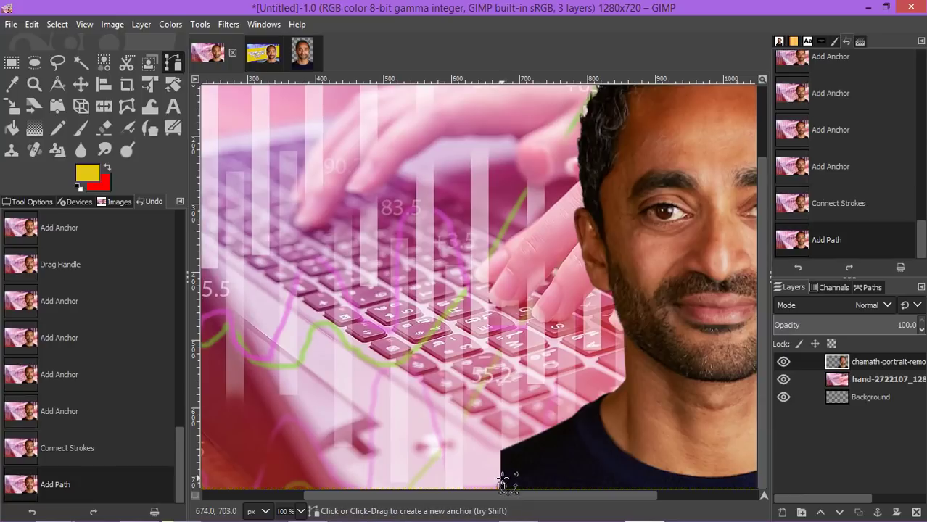
click(502, 477)
click(508, 460)
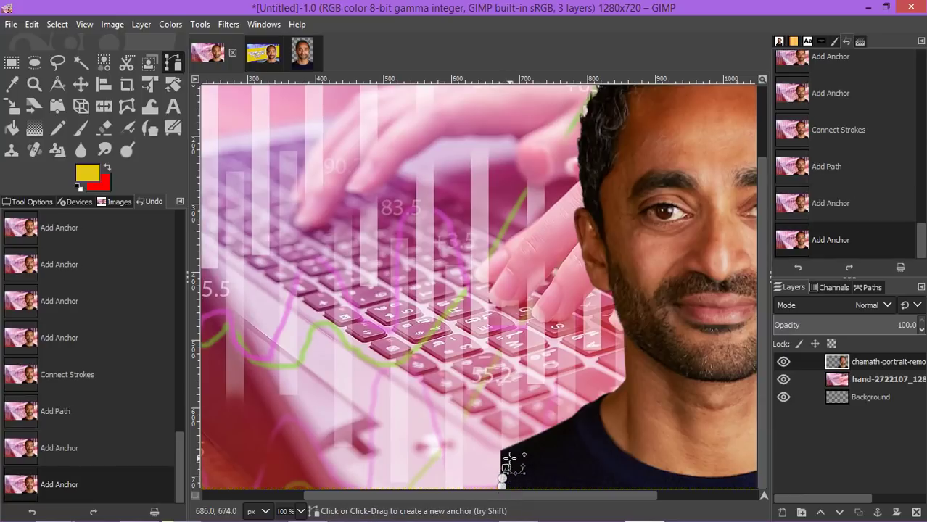
click(512, 458)
click(514, 452)
click(518, 446)
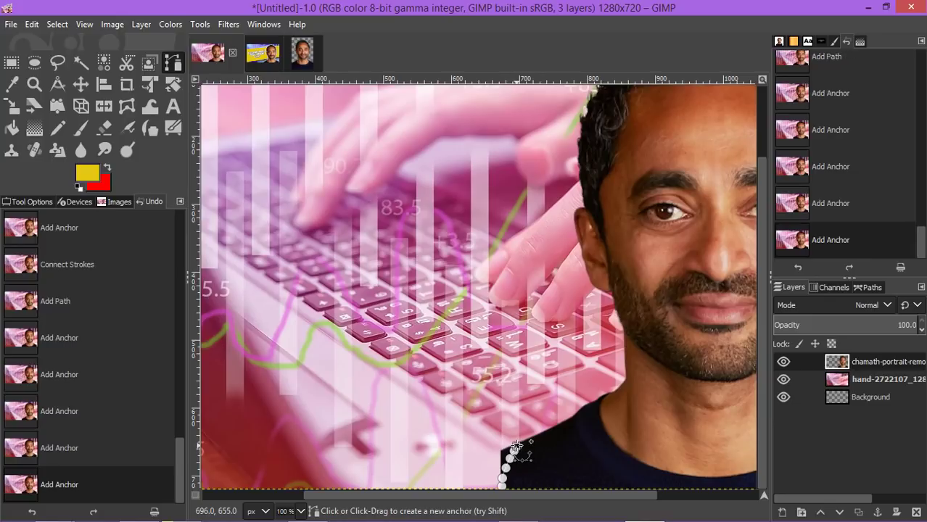
click(519, 440)
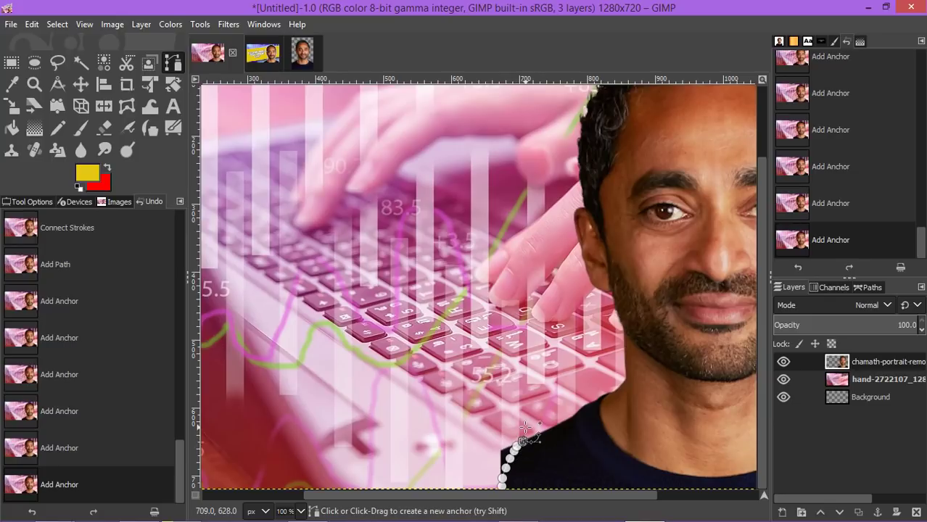
click(522, 435)
click(525, 427)
- Close the path around the area outside the shoulder, clear that corner from the portrait layer, and check the trim at 50% zoom
drag(506, 408, 475, 472)
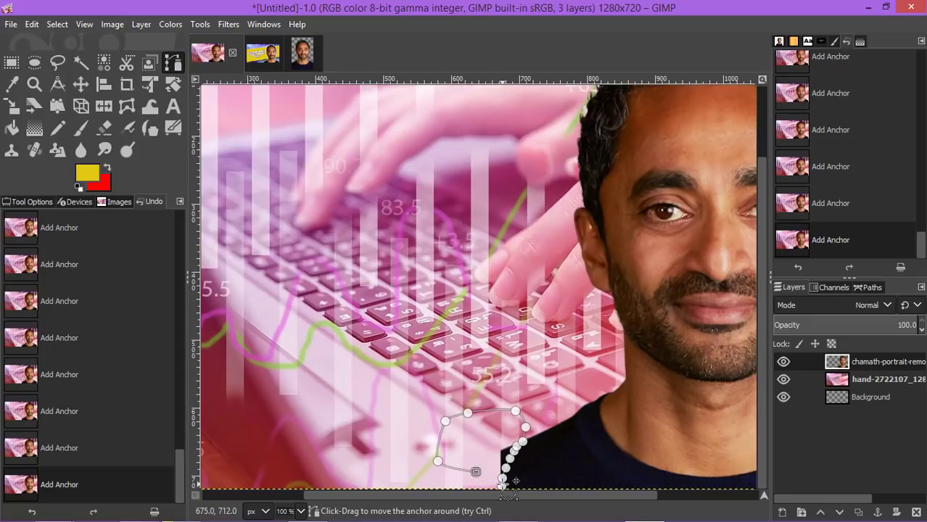
click(502, 482)
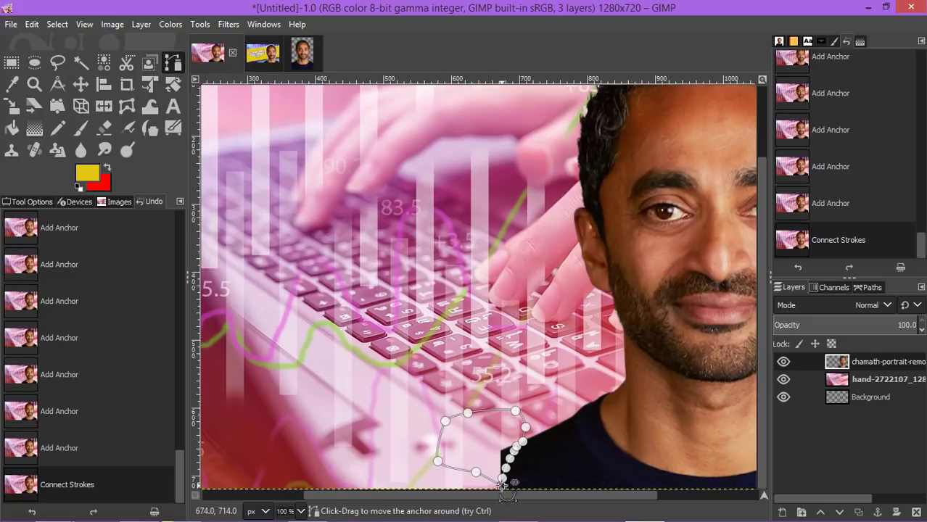
key(Return)
key(Delete)
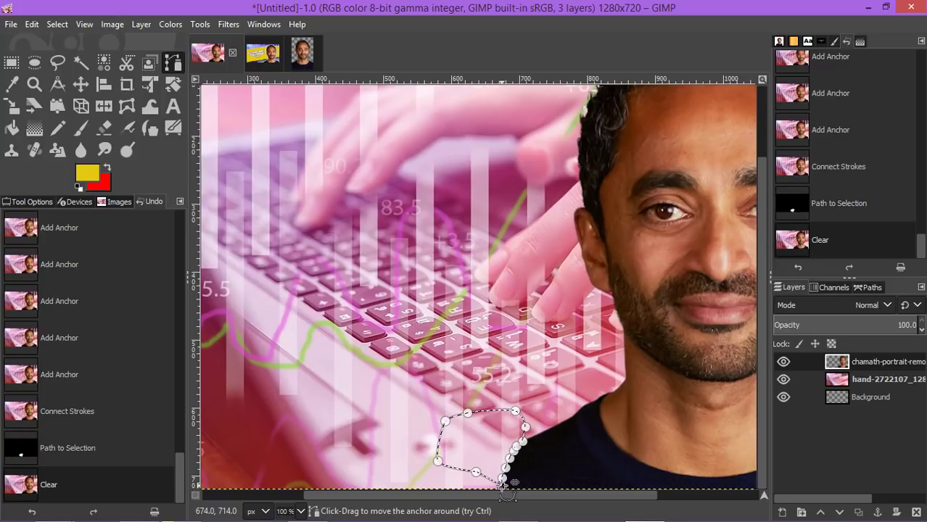
click(80, 84)
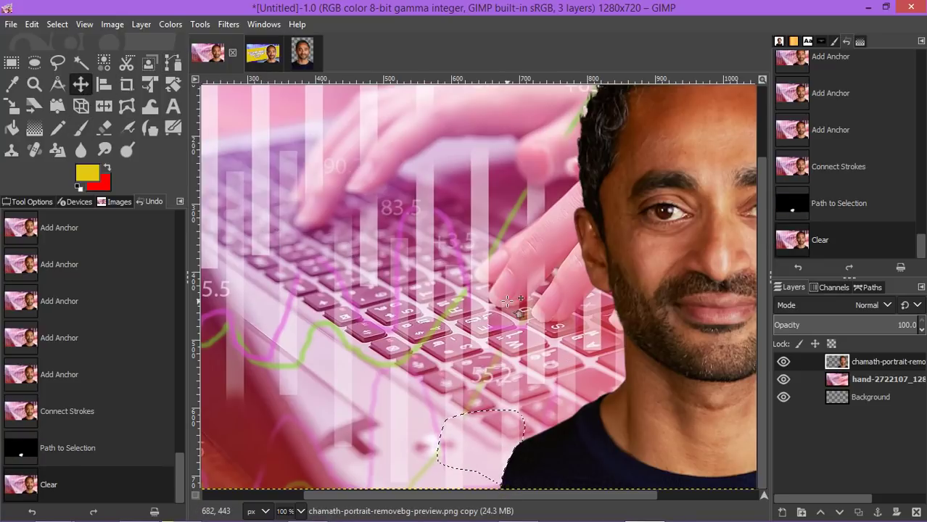
click(301, 511)
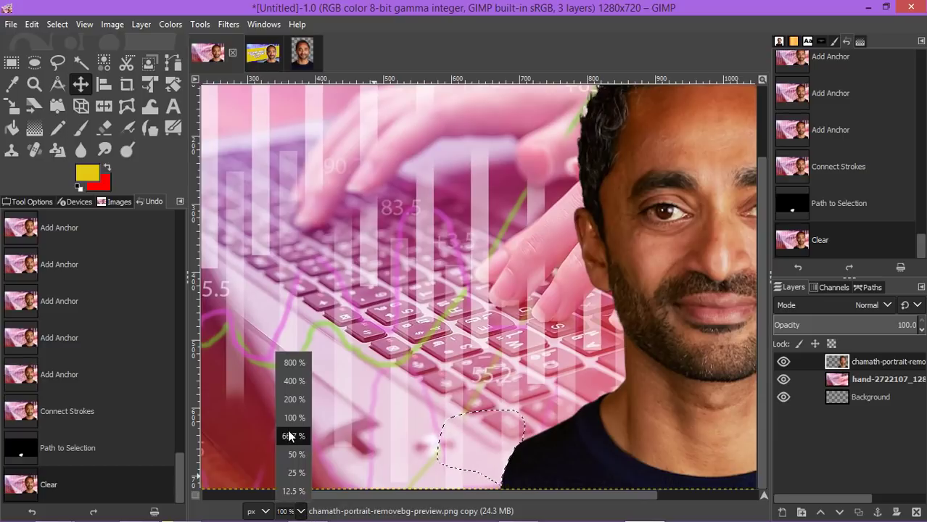
click(295, 455)
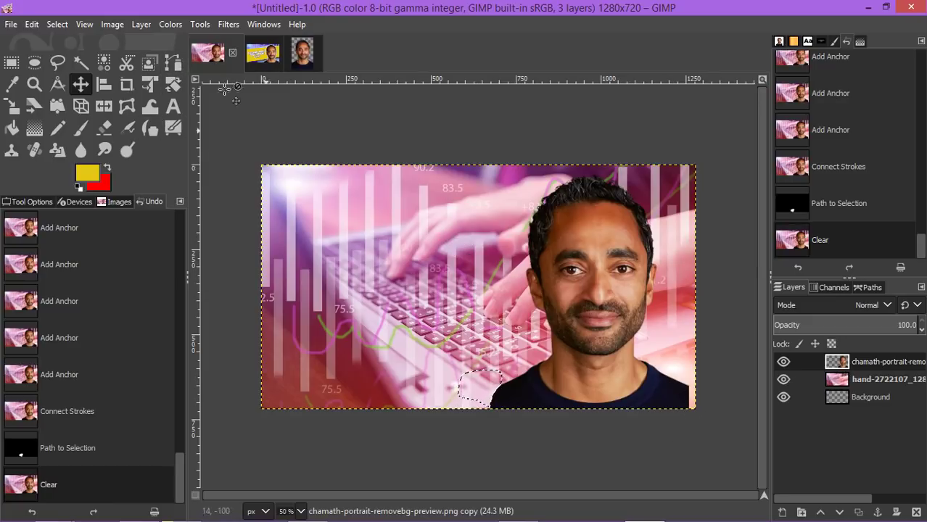
- Activate the Paths tool and bring the untrimmed shoulder beside the canvas's right edge into view at 100% zoom
click(174, 64)
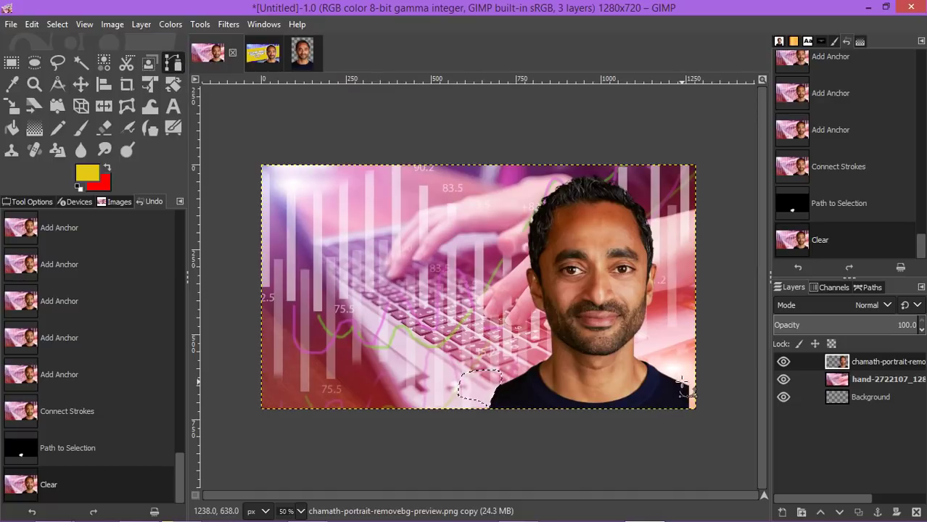
click(301, 511)
click(294, 417)
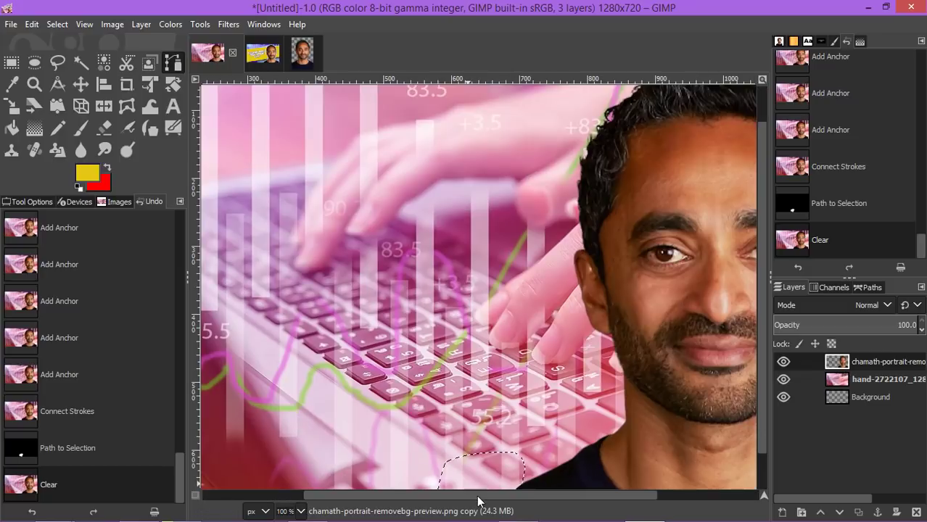
drag(489, 498, 589, 497)
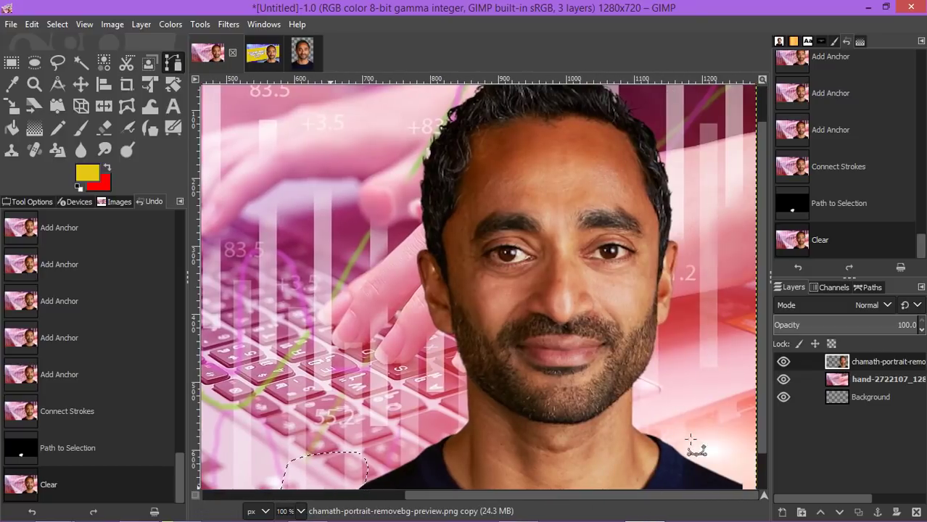
drag(760, 372, 760, 439)
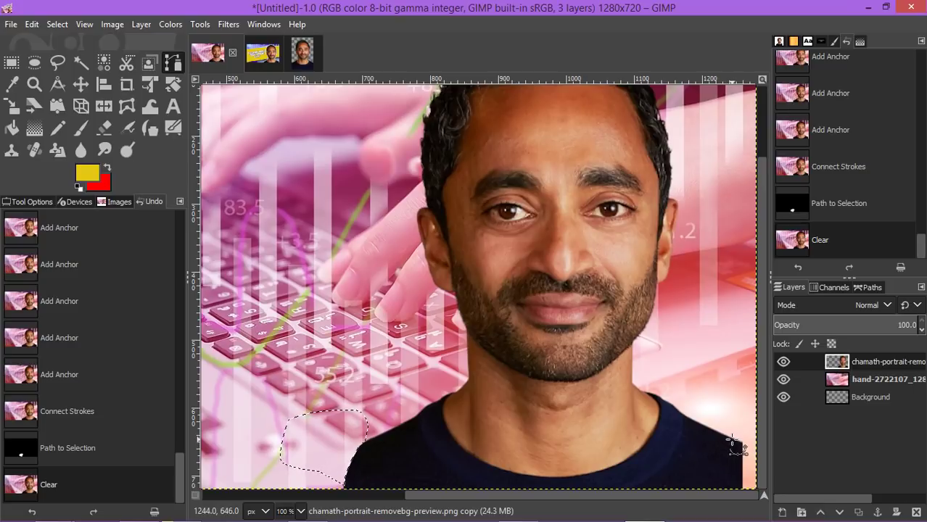
click(732, 443)
click(734, 443)
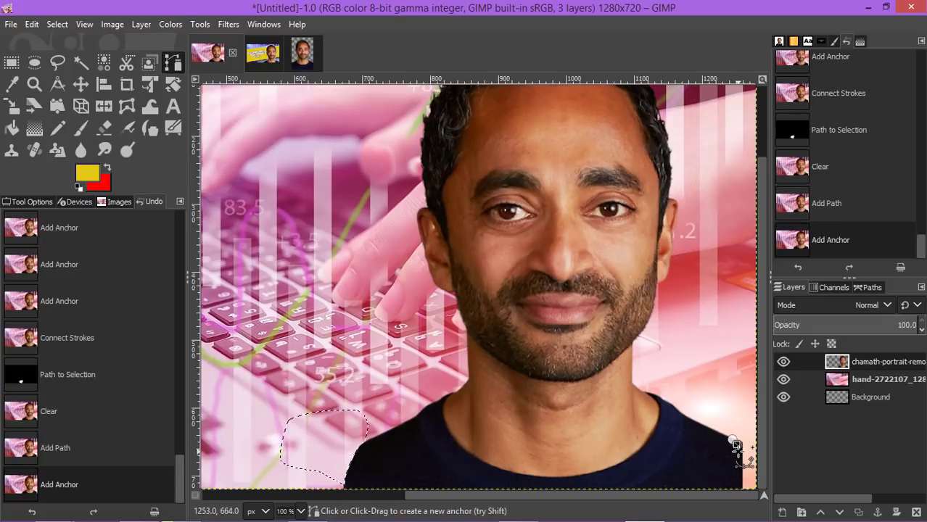
click(736, 446)
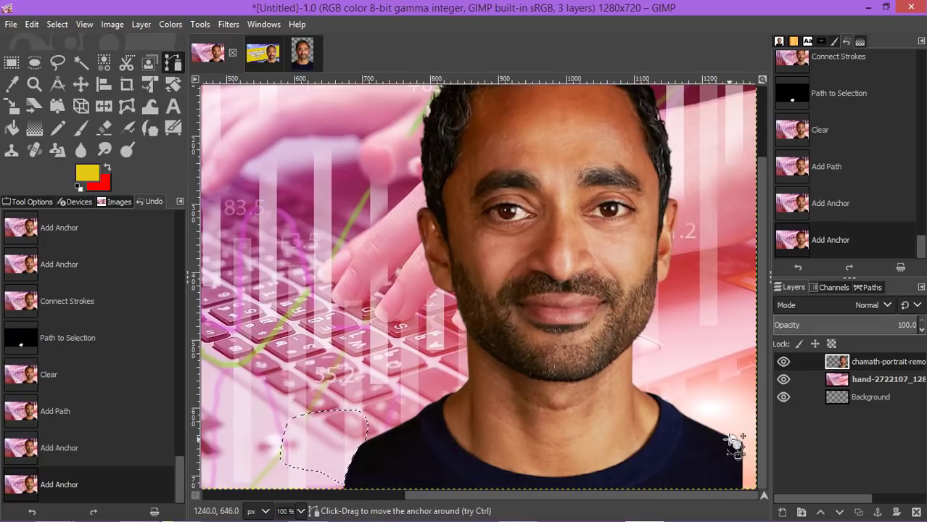
key(ctrl+z)
key(ctrl+z)
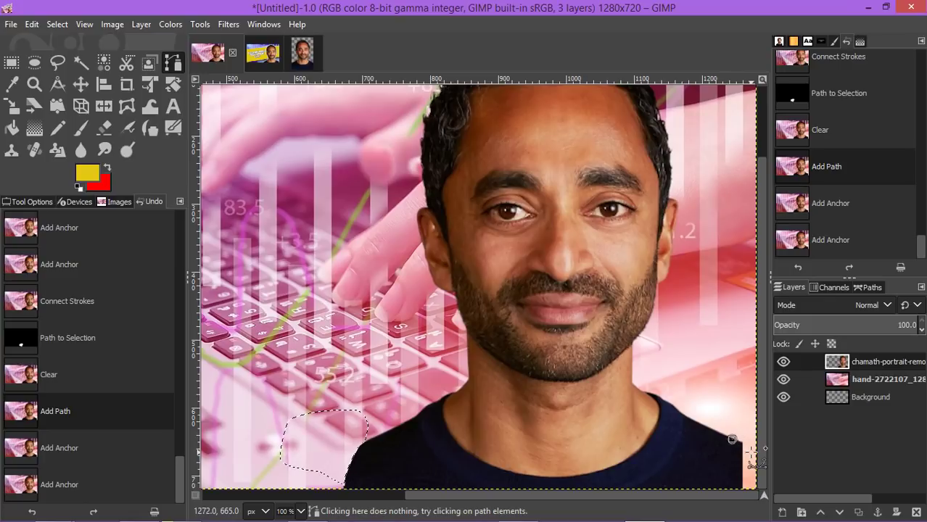
key(ctrl+z)
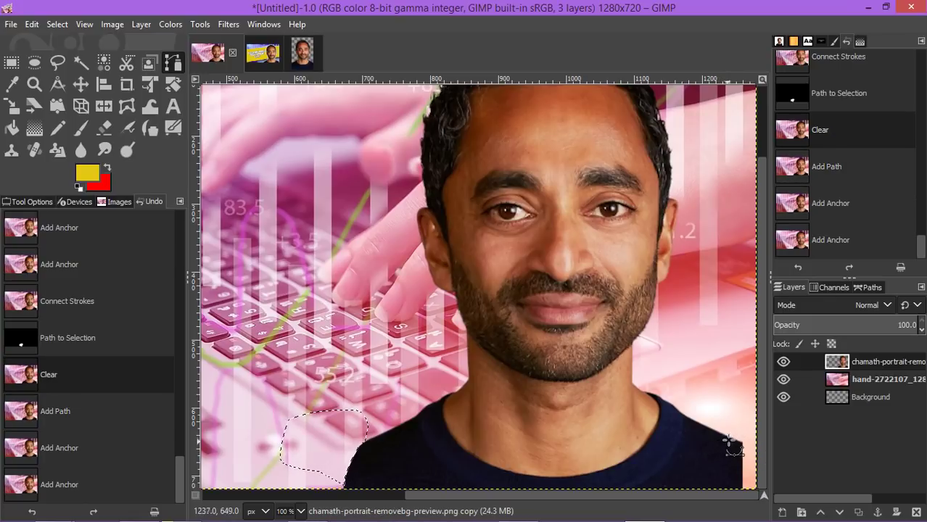
- Start a new path on the untrimmed shoulder and place anchors in a curve down its outer edge toward the canvas's lower corner
click(724, 438)
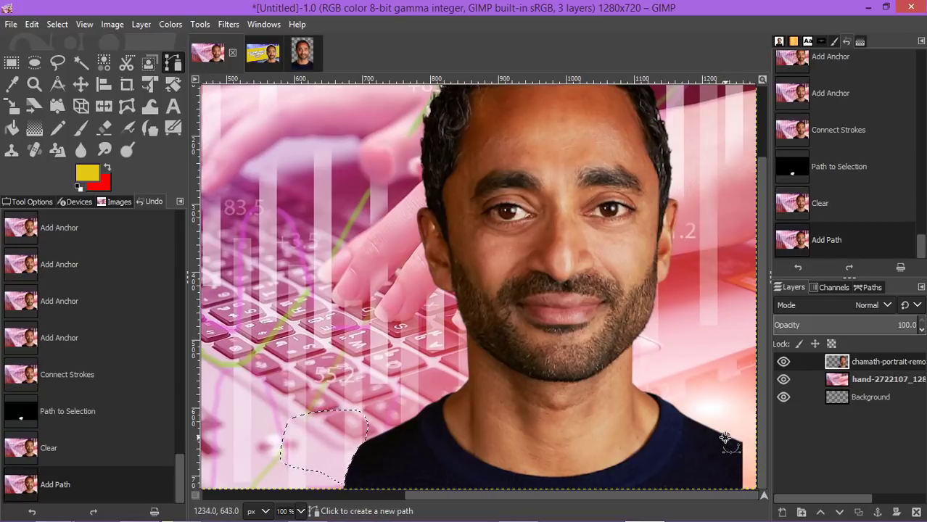
click(732, 441)
click(734, 446)
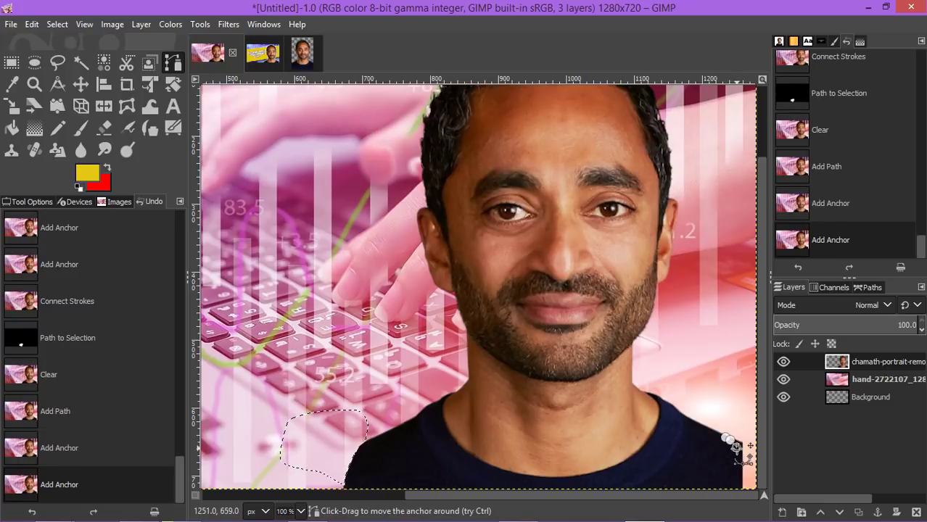
drag(734, 446, 736, 451)
click(738, 458)
click(739, 469)
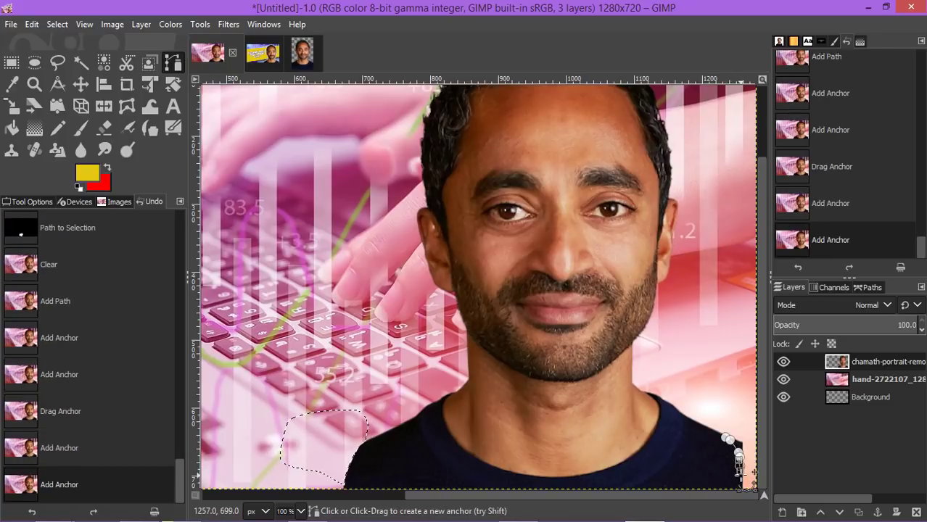
click(746, 480)
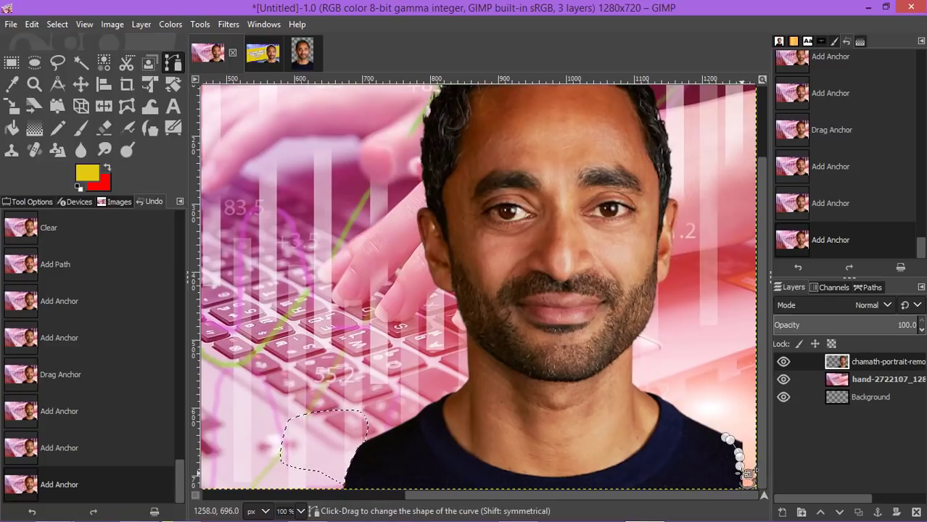
key(ctrl+z)
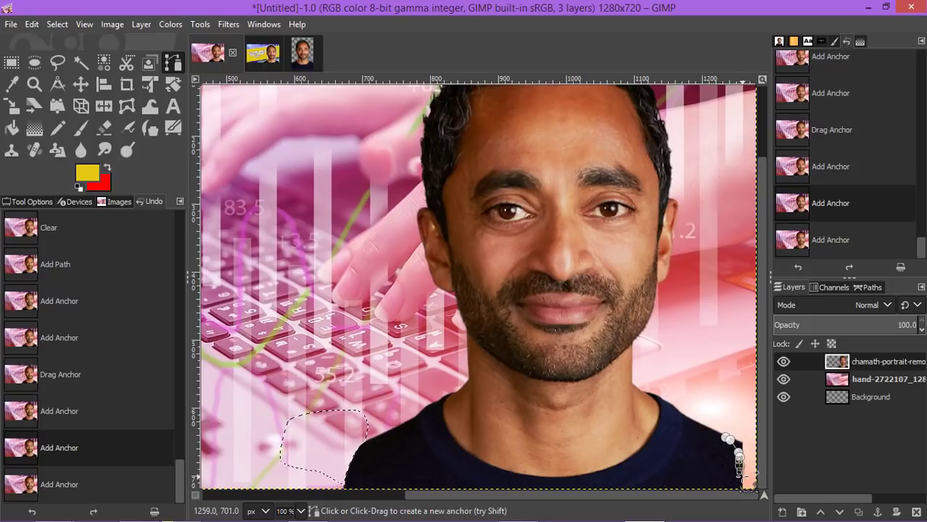
click(746, 474)
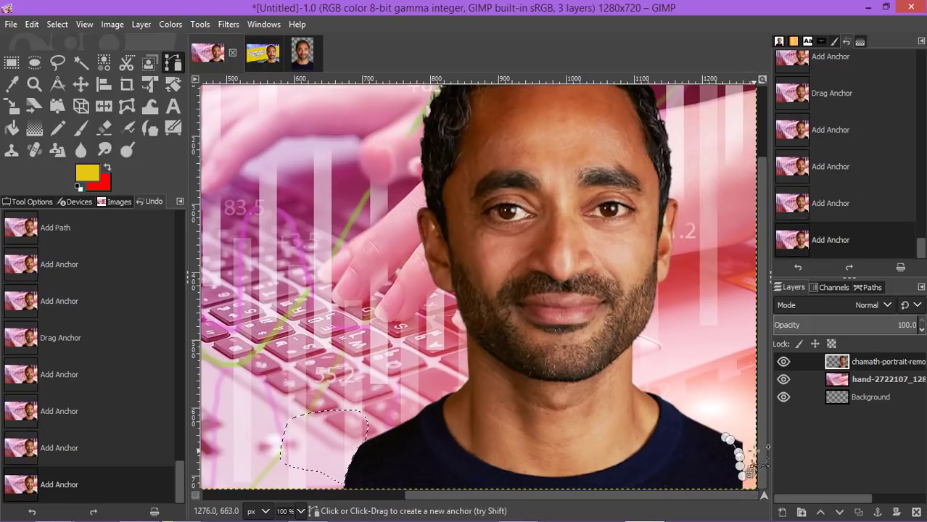
- Close the path around the area outside the shoulder, clear that corner from the portrait layer, and switch to the Move tool
click(723, 116)
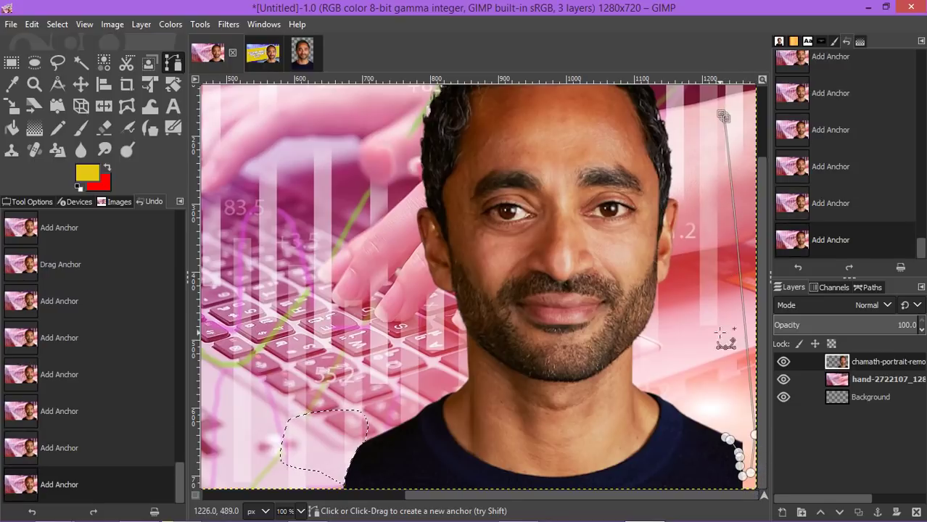
click(727, 438)
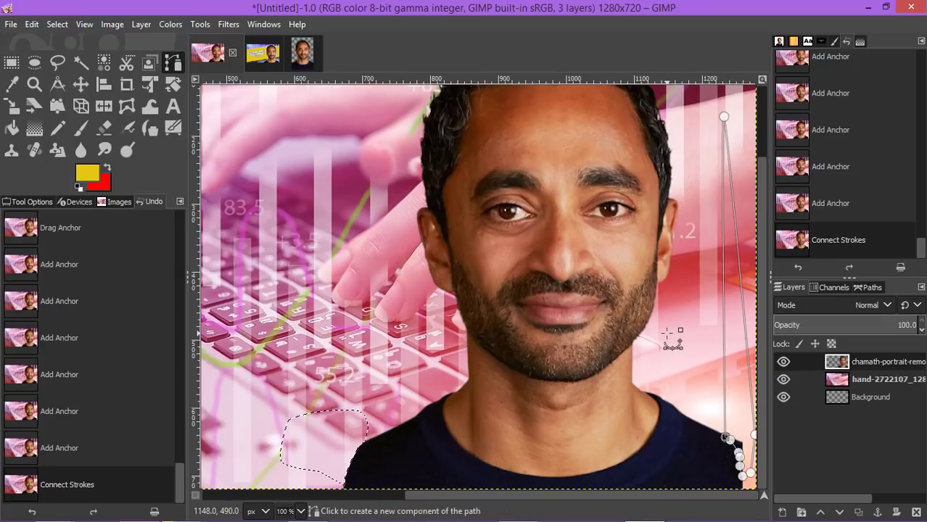
key(Return)
key(Delete)
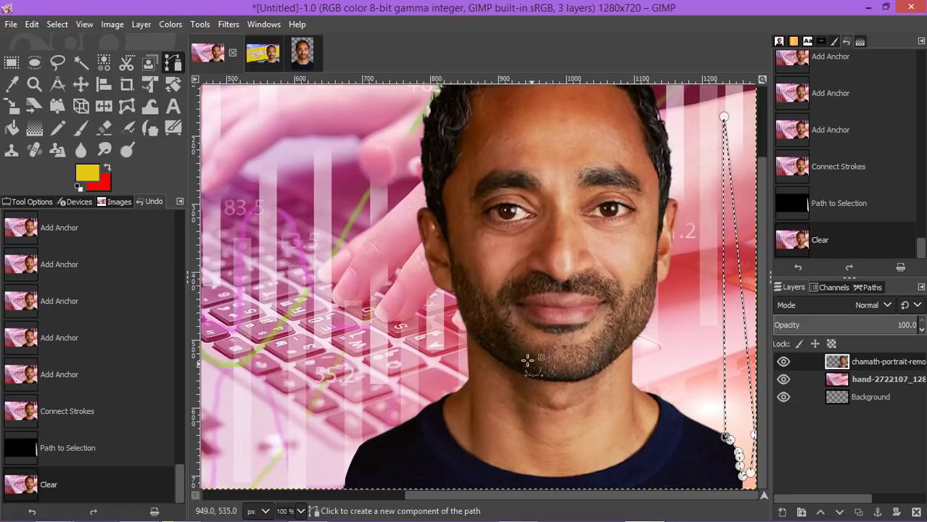
click(80, 85)
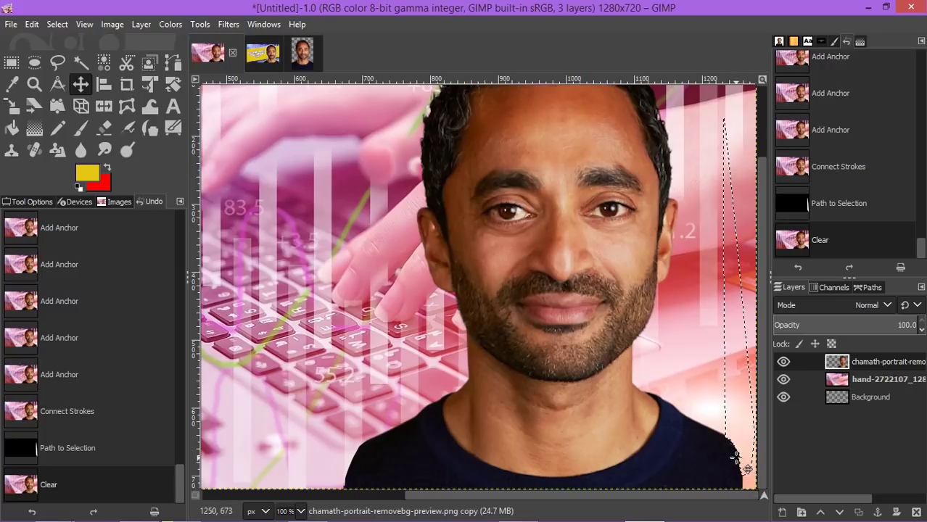
- Deselect everything and compare the trimmed portrait at 50% zoom with the CHAMATH2.0.png reference
click(56, 24)
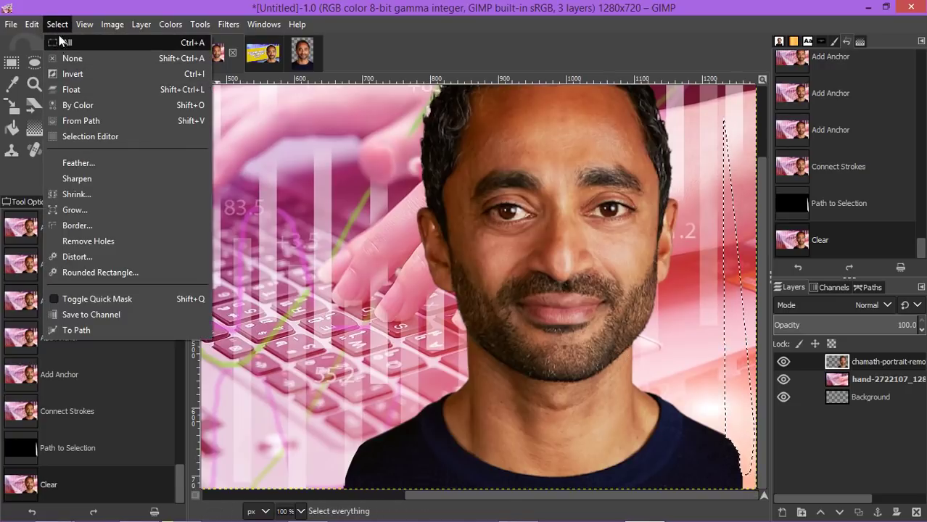
mouse_move(33, 25)
mouse_move(112, 24)
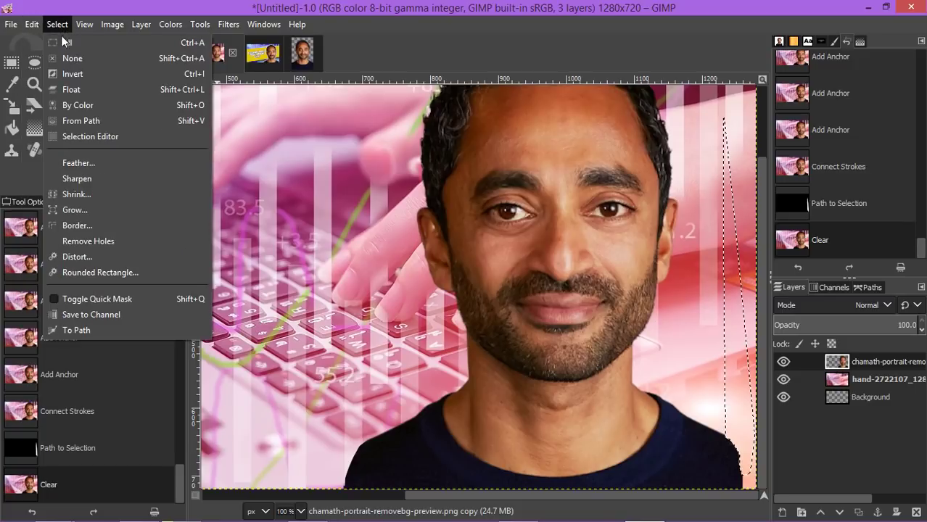
click(61, 55)
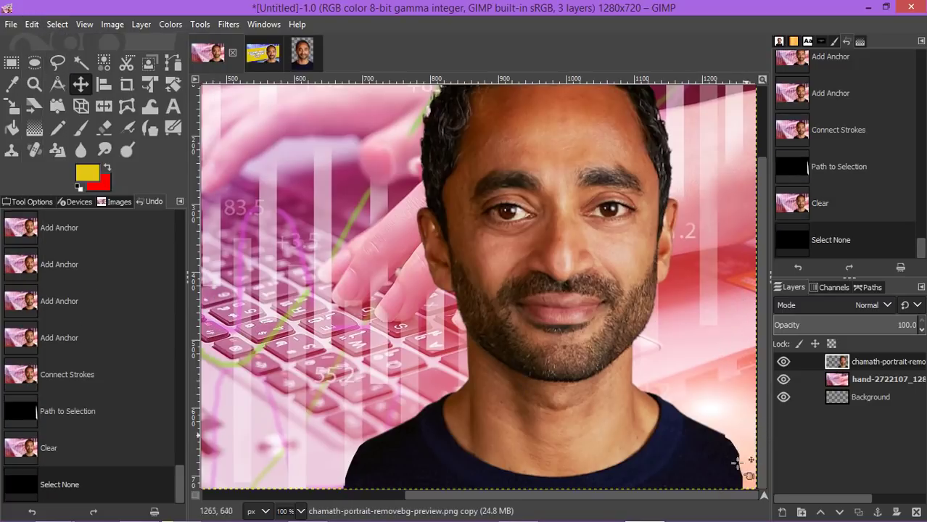
click(299, 511)
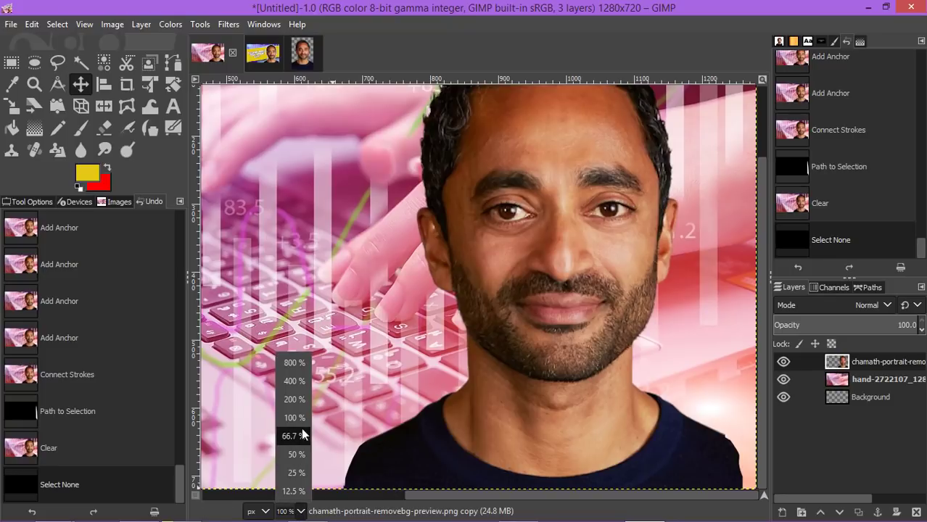
click(296, 455)
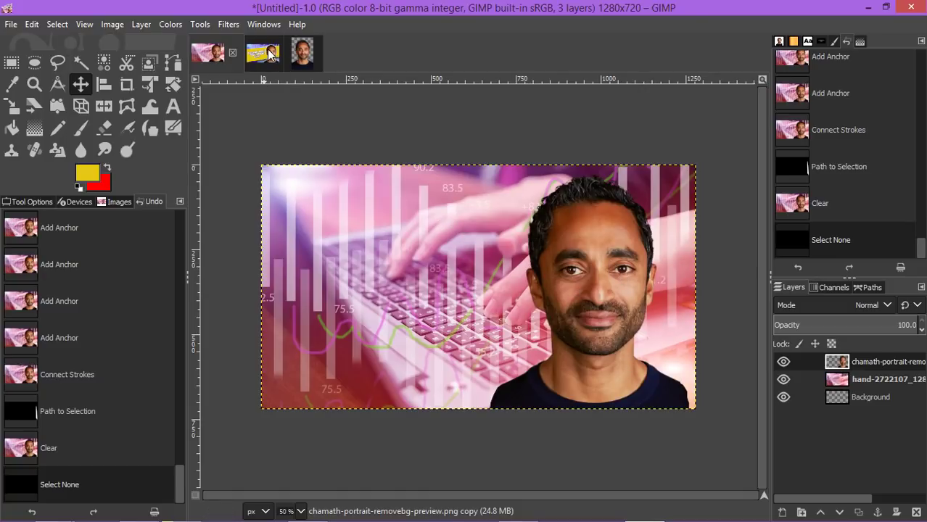
click(268, 54)
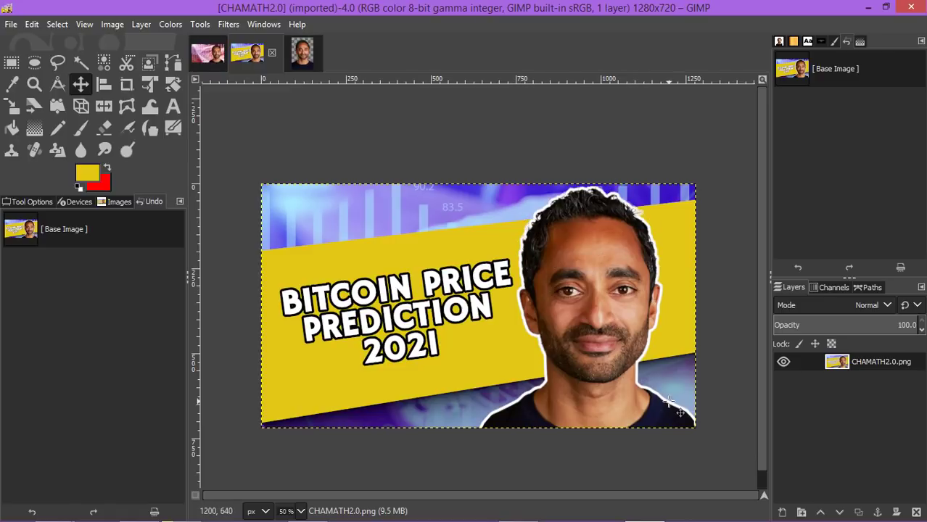
click(208, 54)
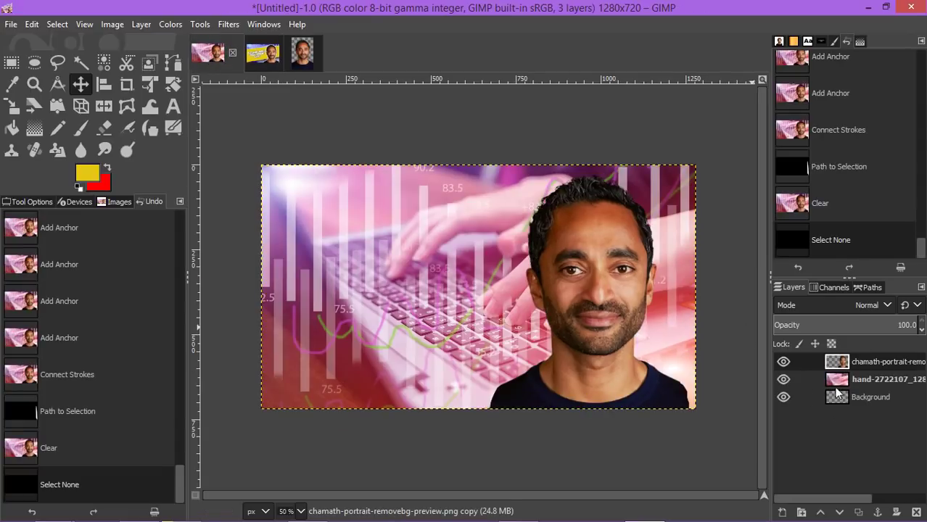
right_click(870, 362)
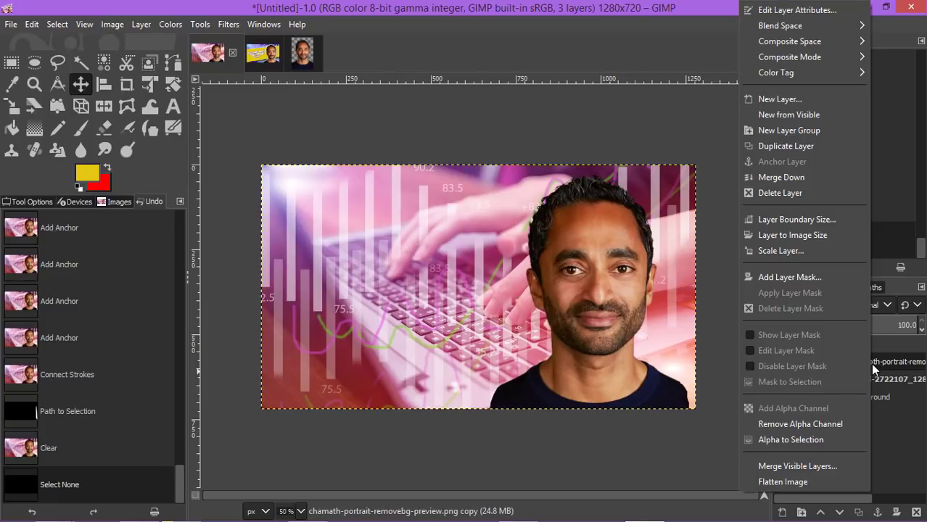
click(788, 425)
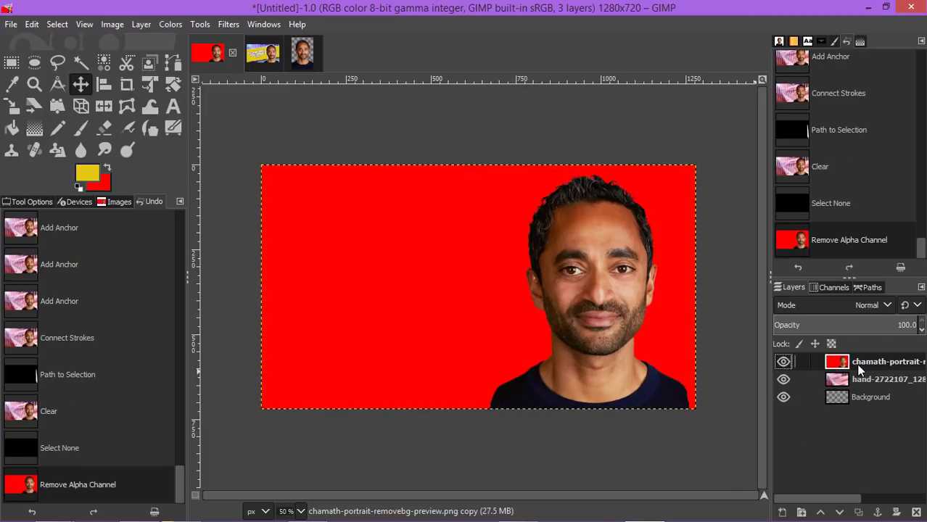
key(ctrl+z)
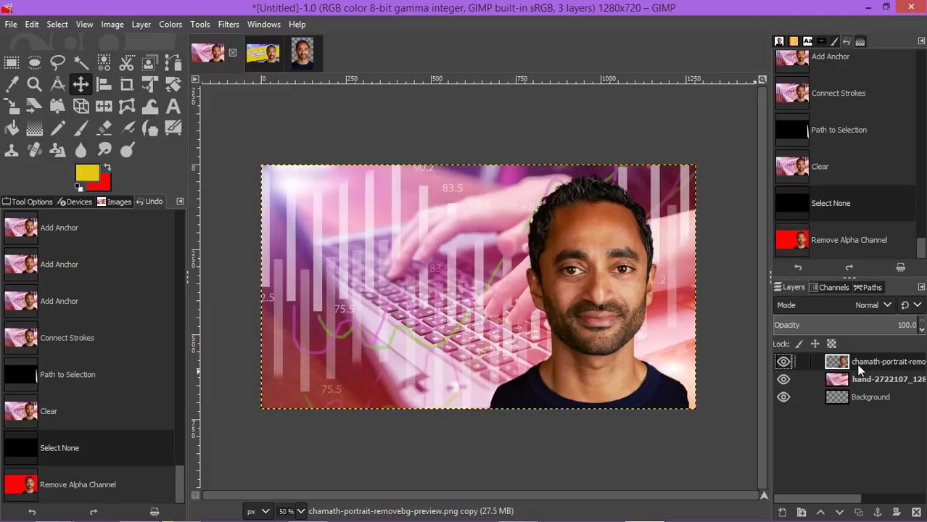
- Select the portrait's outline with Alpha to Selection and add a new 1280 × 720 transparent layer above the portrait
right_click(863, 362)
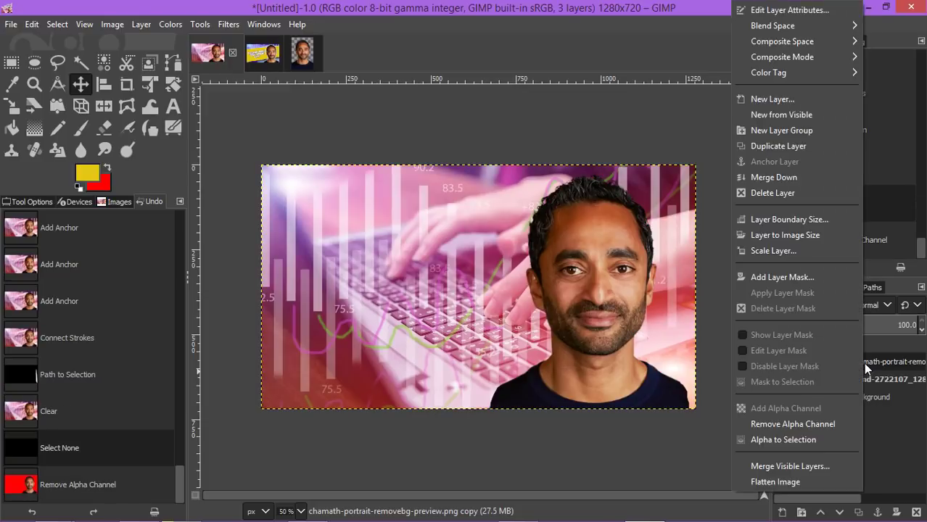
click(783, 439)
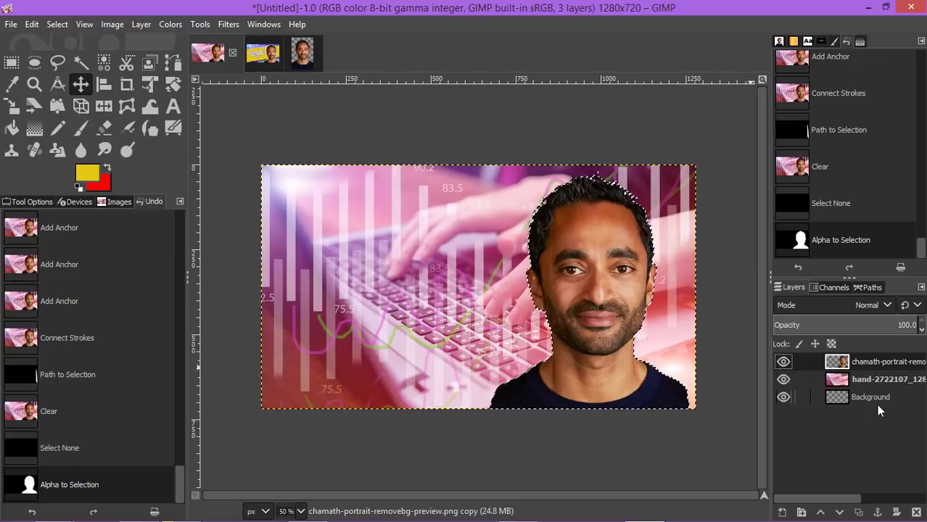
right_click(867, 358)
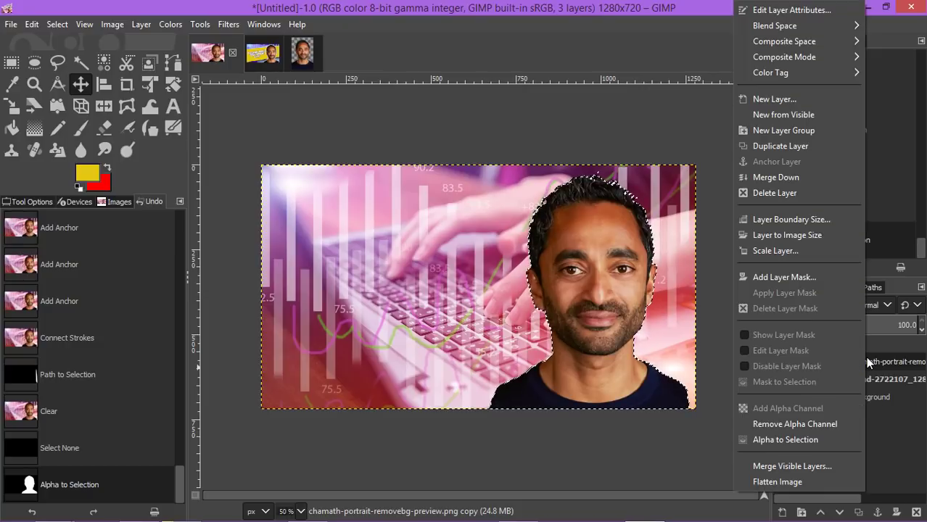
click(683, 461)
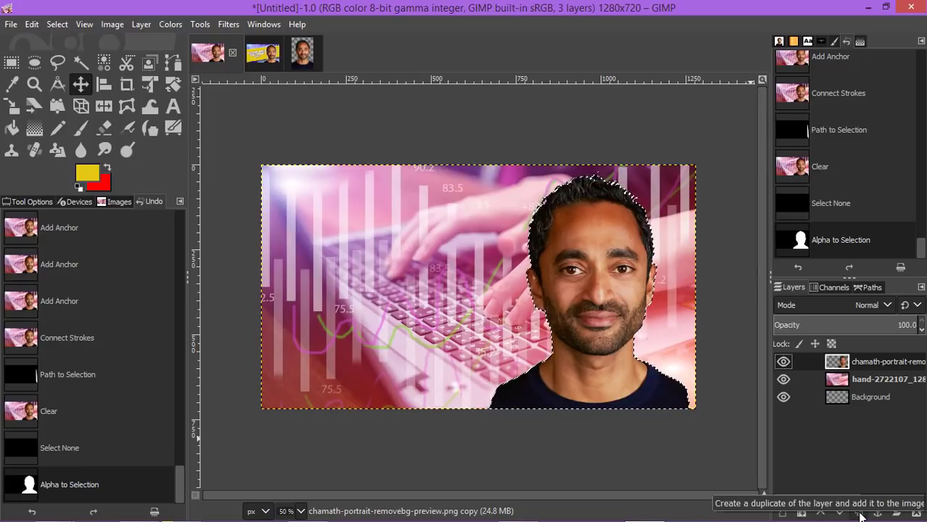
click(783, 513)
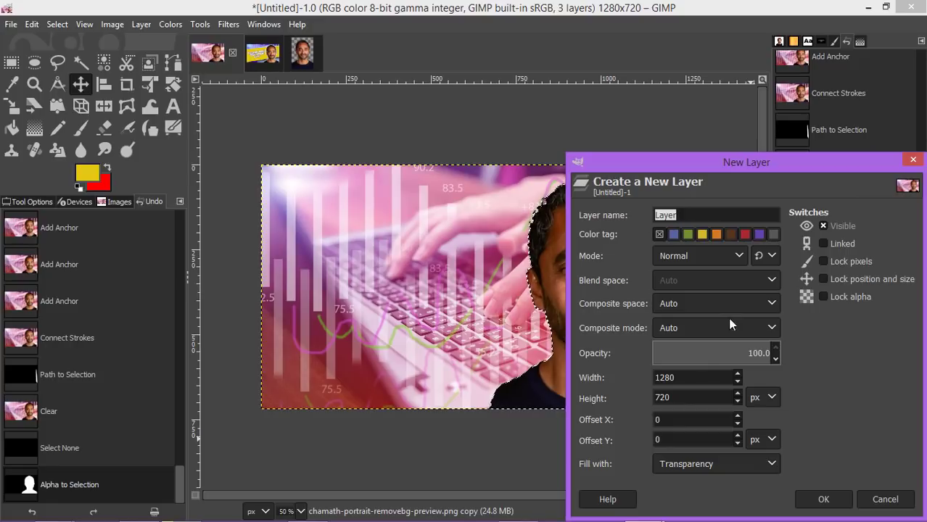
click(833, 501)
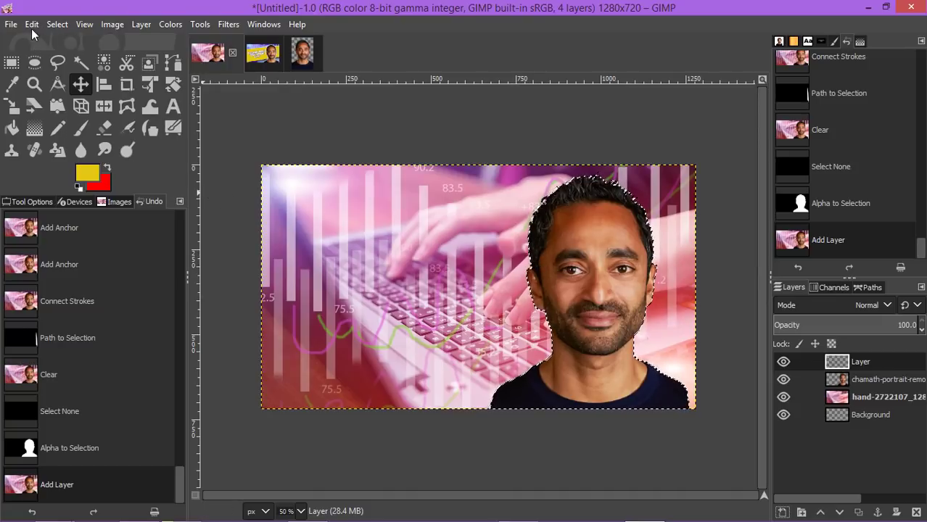
- Grow the portrait-shaped selection by 7 px
click(57, 24)
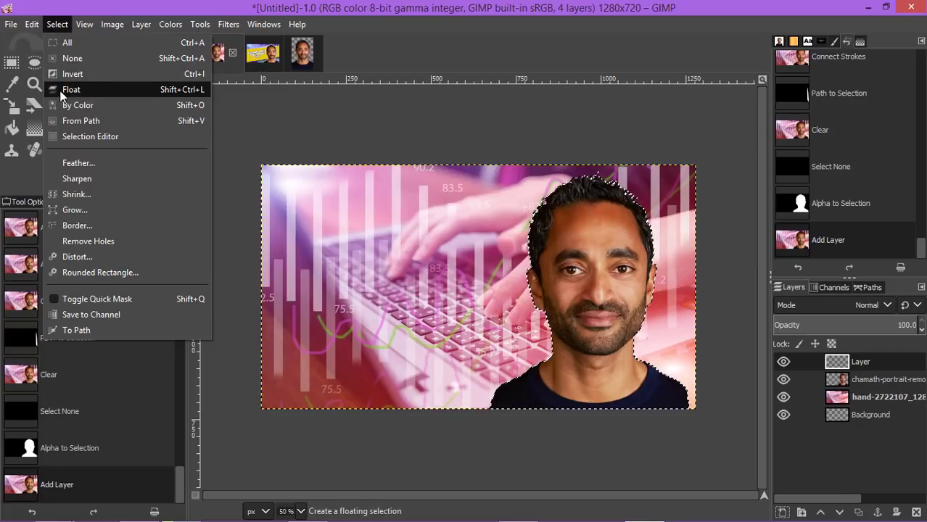
click(29, 25)
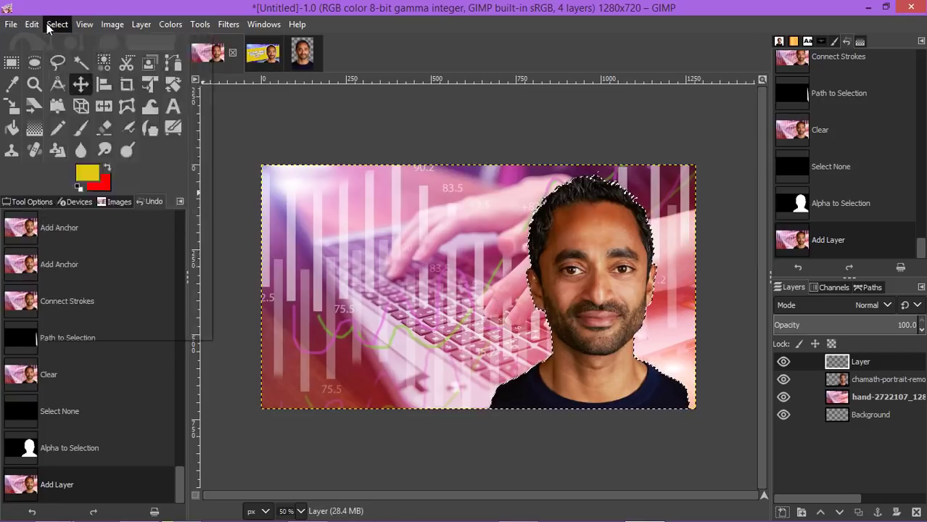
click(55, 24)
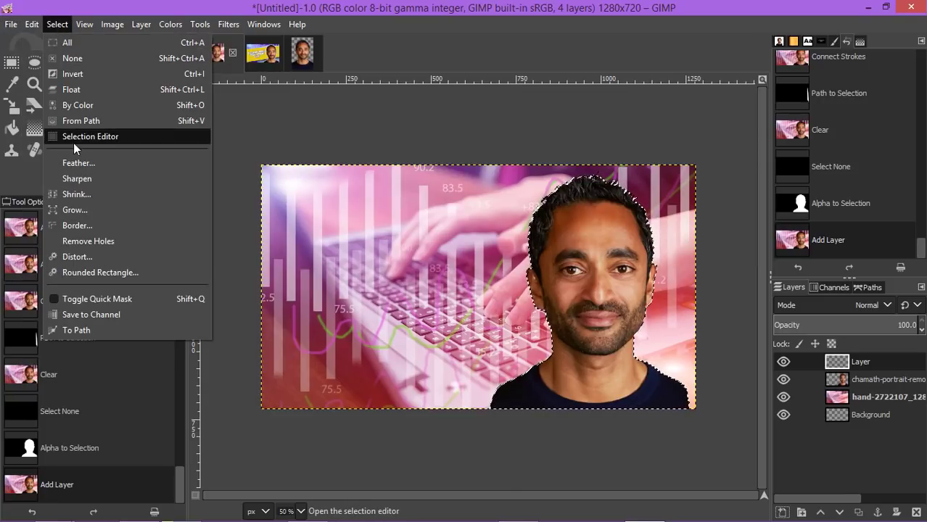
click(79, 209)
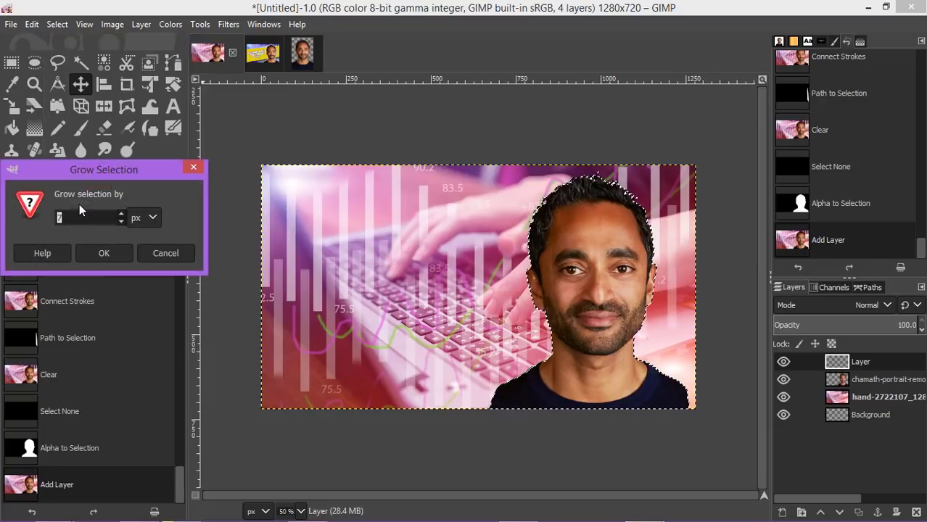
click(104, 253)
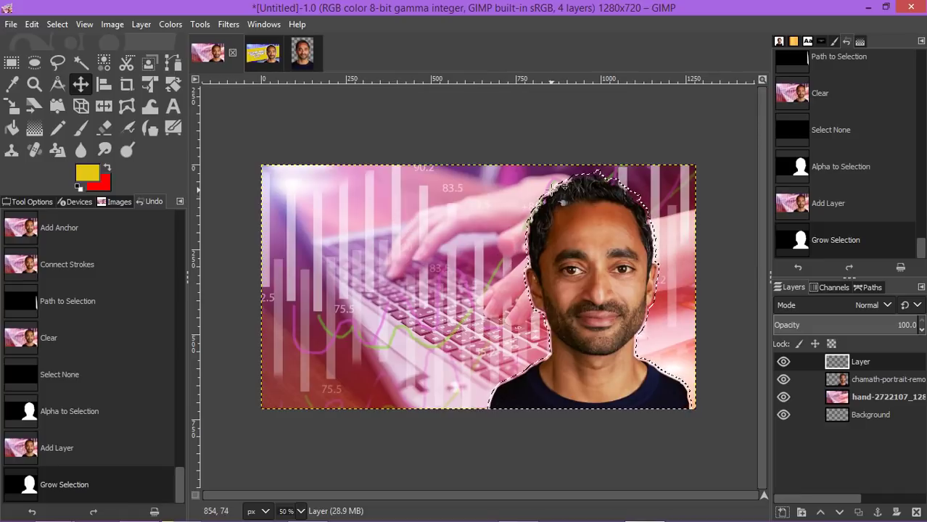
- Set the foreground color to white (ffffff) and fill the grown selection with it on the new layer
click(87, 174)
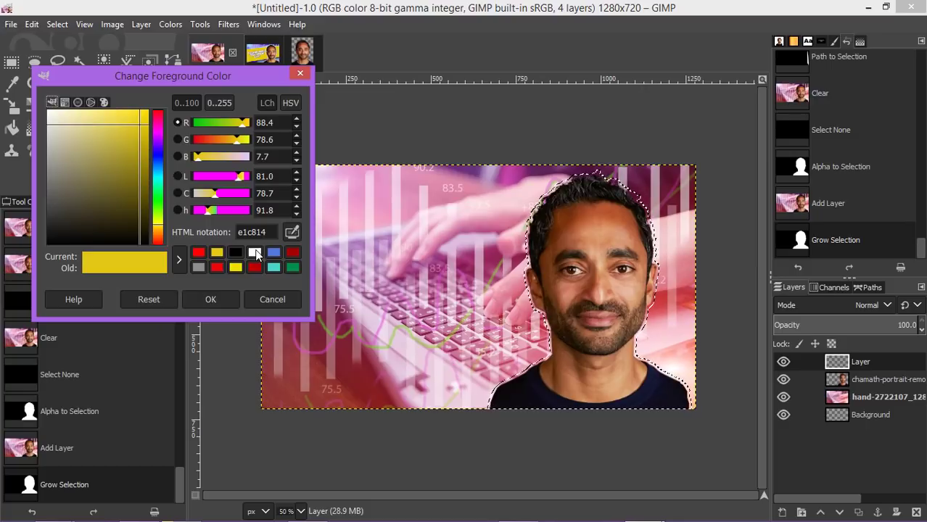
click(255, 252)
click(211, 298)
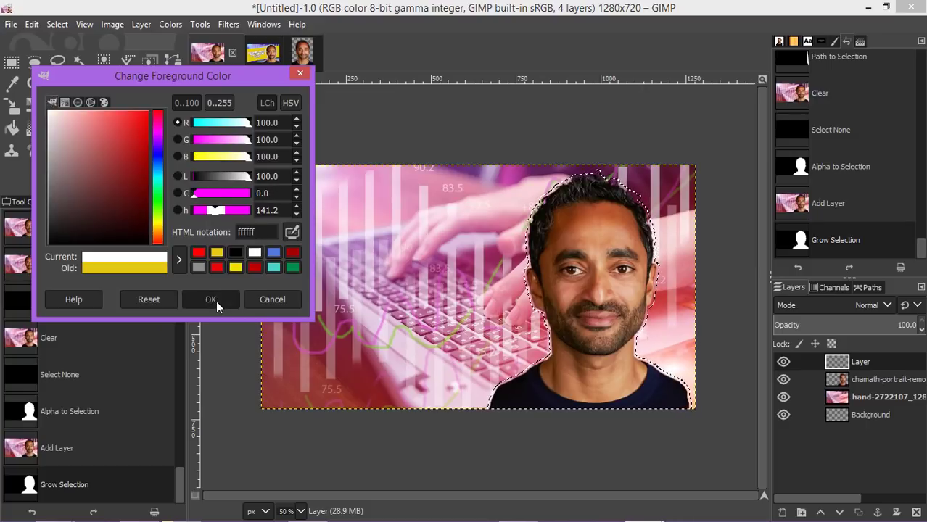
click(32, 24)
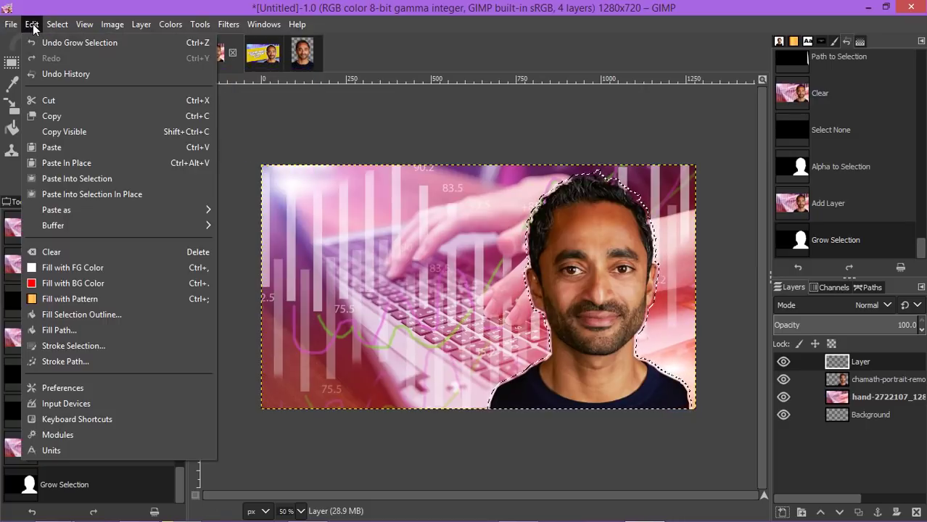
click(76, 267)
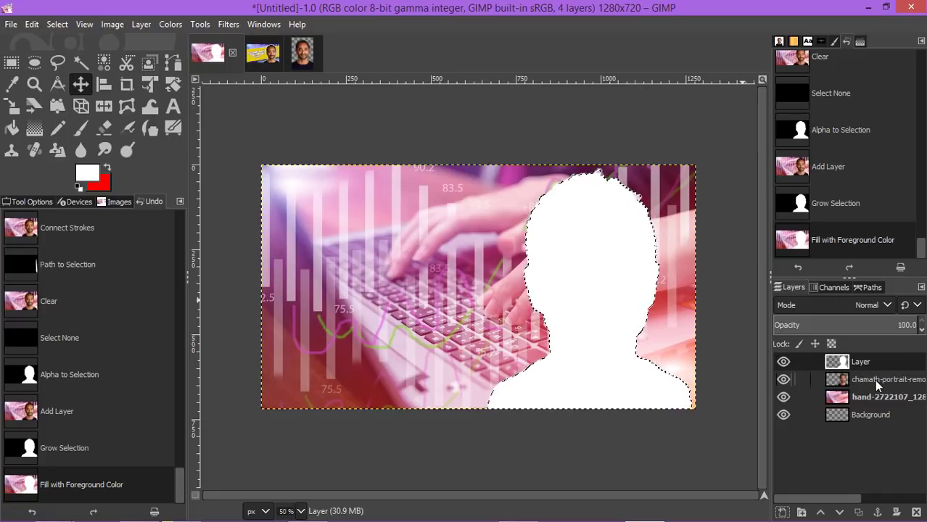
- Lower the white silhouette layer beneath the portrait layer so it forms an outline around the man
mouse_move(859, 365)
mouse_down()
mouse_move(862, 392)
mouse_move(857, 353)
mouse_move(864, 368)
mouse_up()
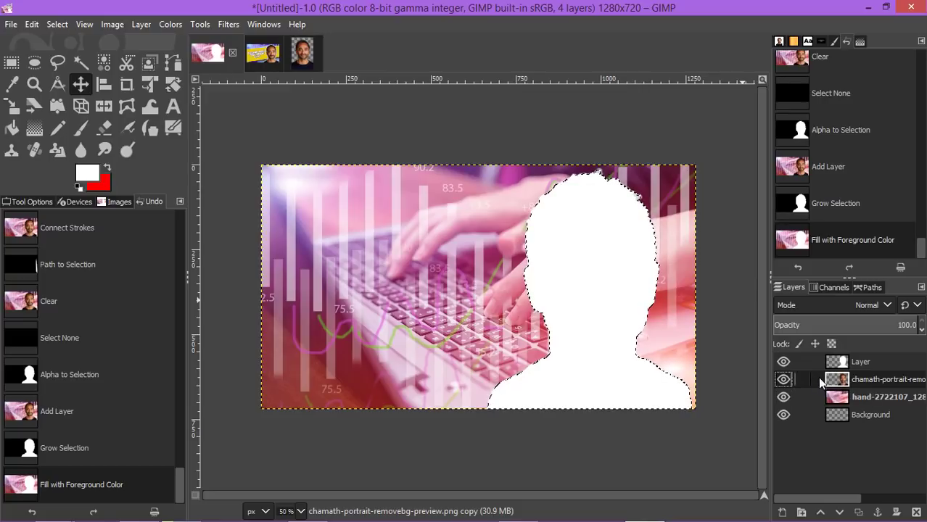
mouse_move(857, 377)
mouse_down()
mouse_move(866, 366)
mouse_move(866, 375)
mouse_up()
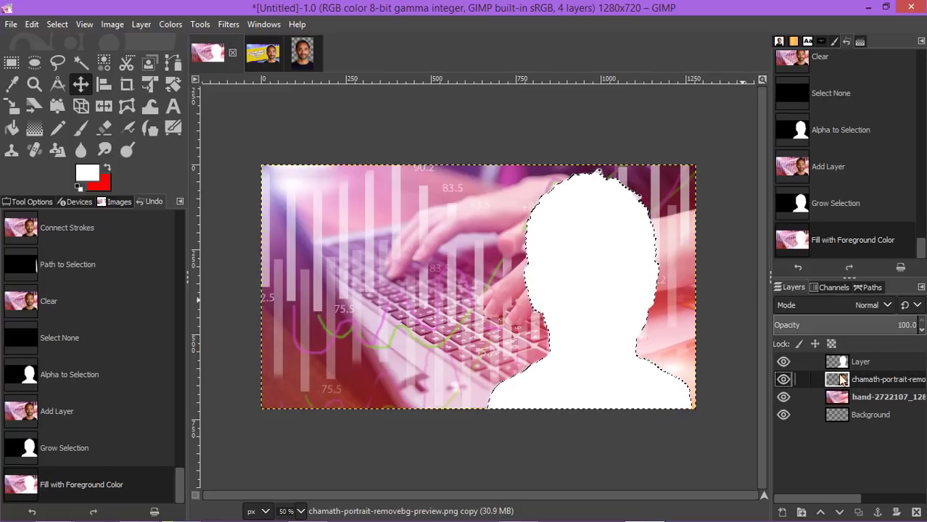
click(839, 513)
click(820, 513)
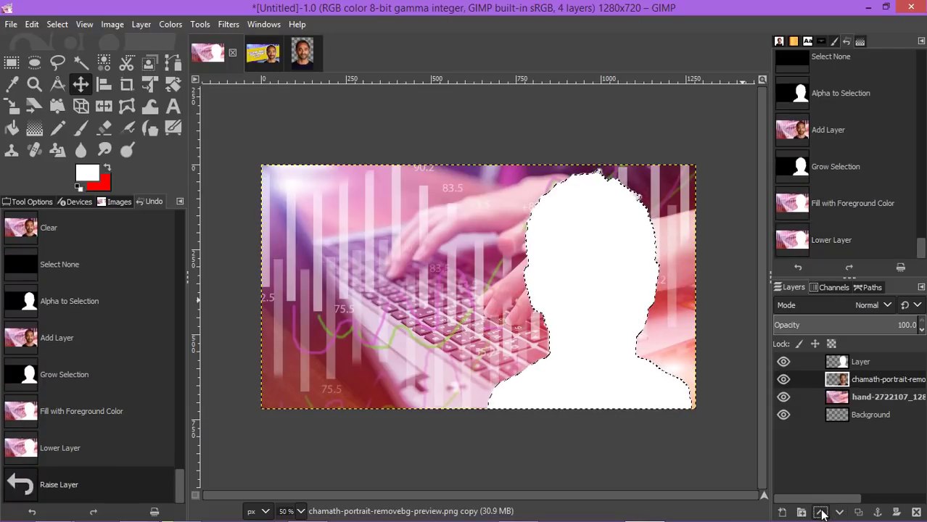
click(867, 361)
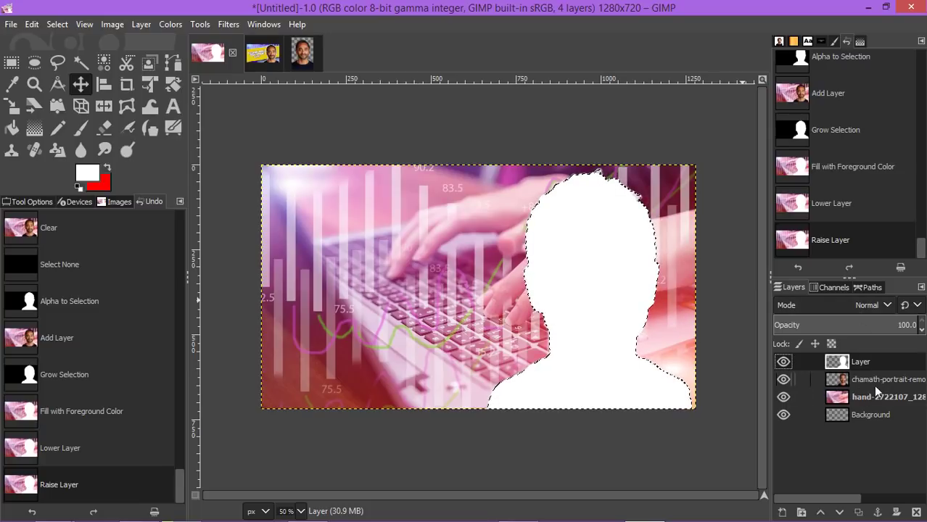
mouse_move(841, 515)
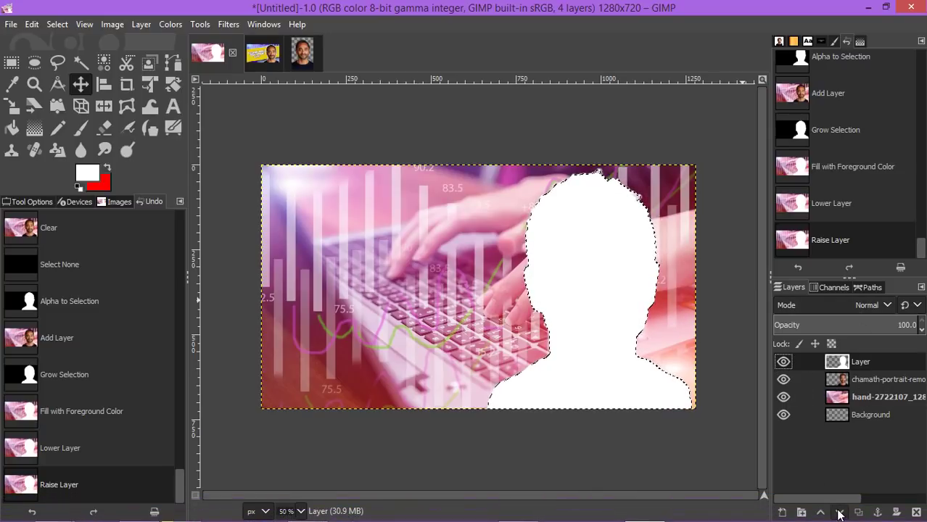
click(838, 513)
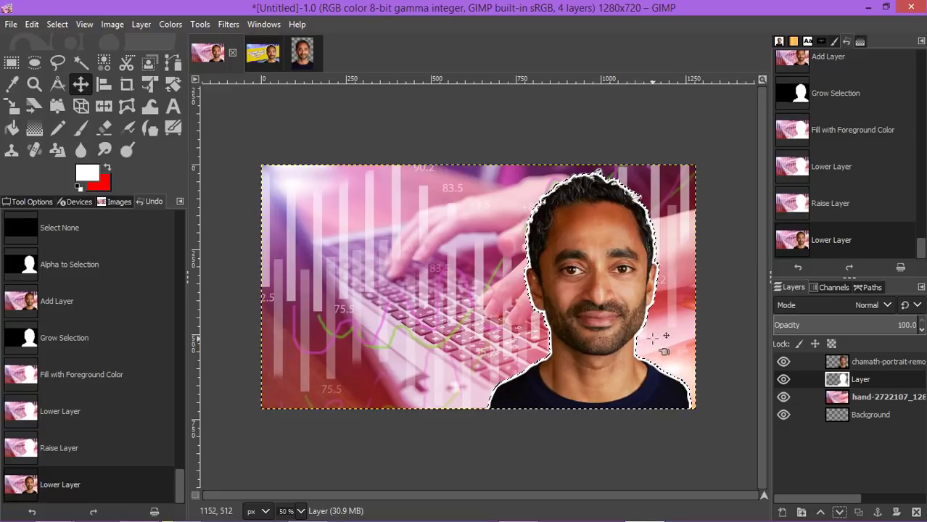
- Deselect everything so the selection border around the outlined portrait is removed
click(668, 318)
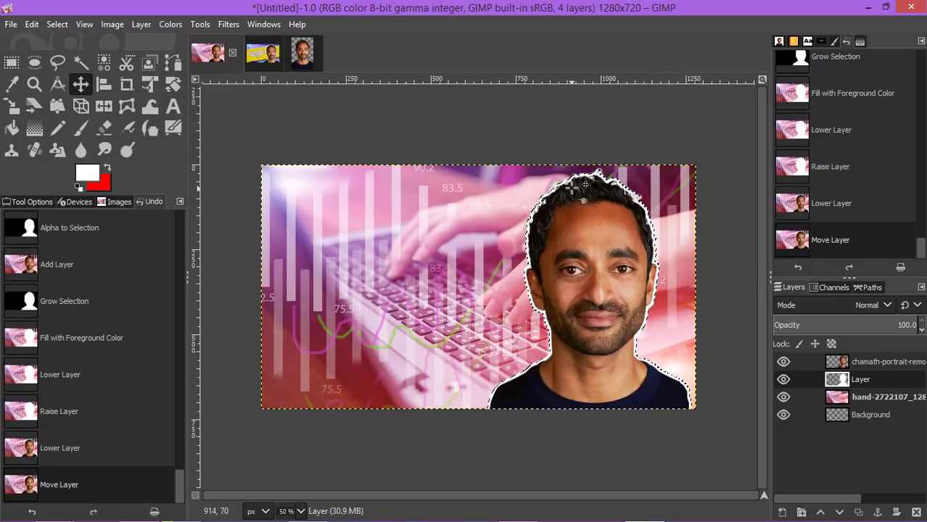
click(57, 24)
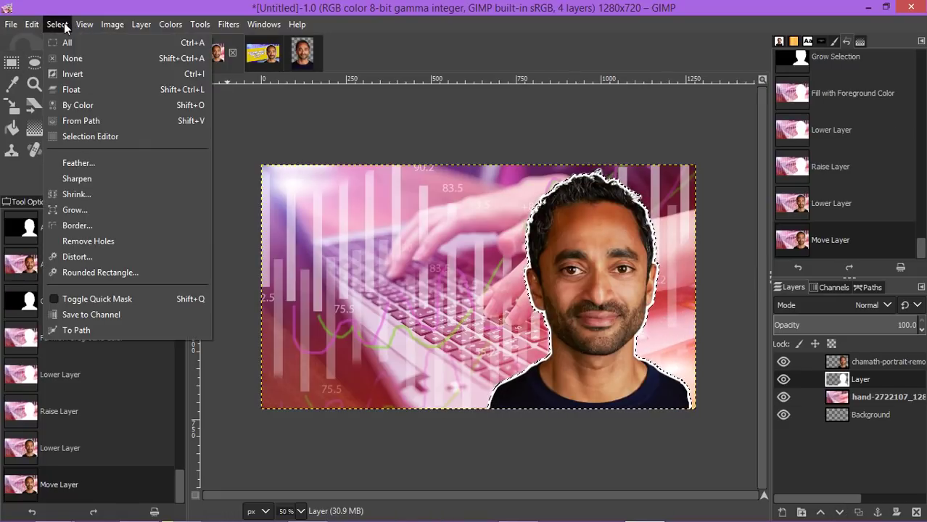
click(72, 58)
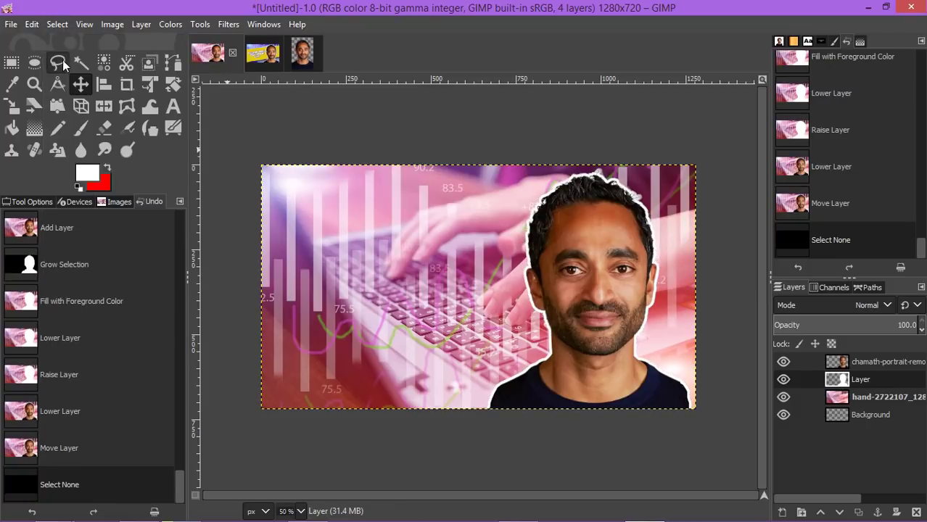
- Examine the white outline around the portrait's hair and face at 100% zoom, and return to 50% zoom
click(302, 512)
click(294, 417)
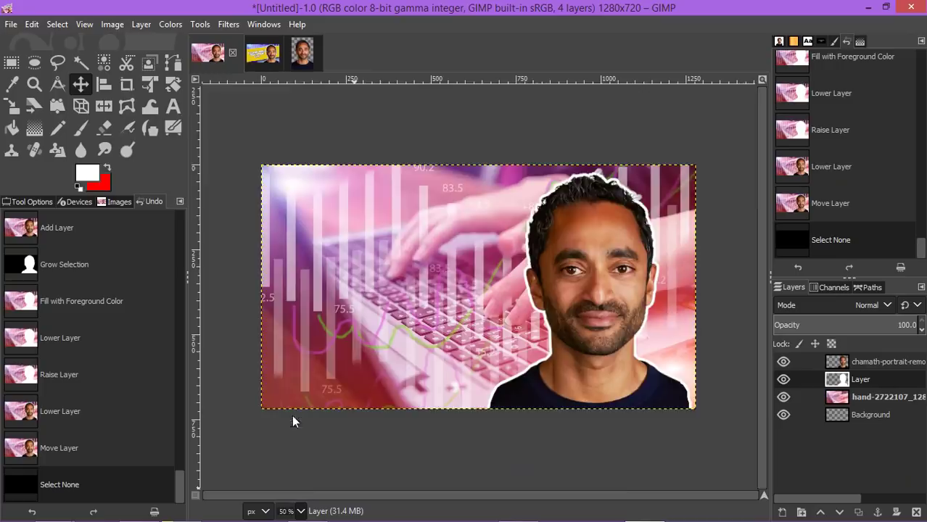
scroll(754, 348, up, 2)
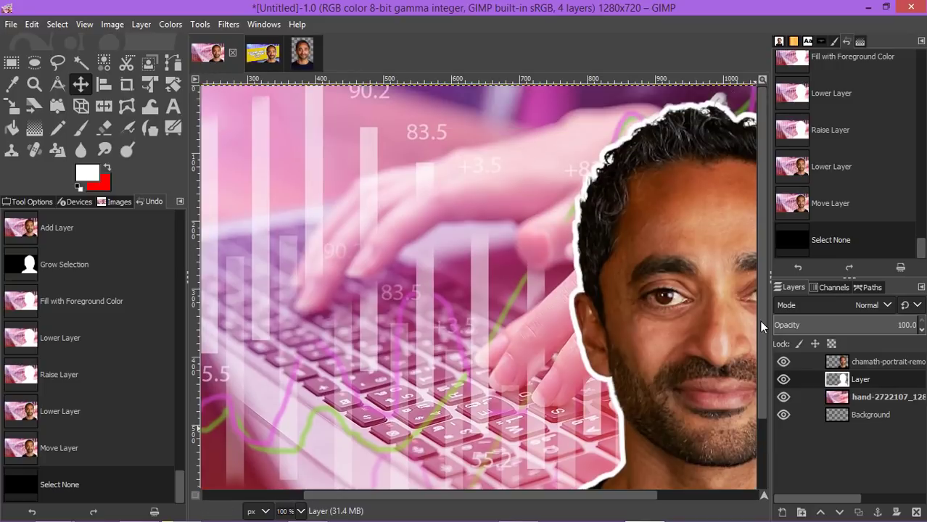
click(528, 488)
drag(528, 488, 558, 501)
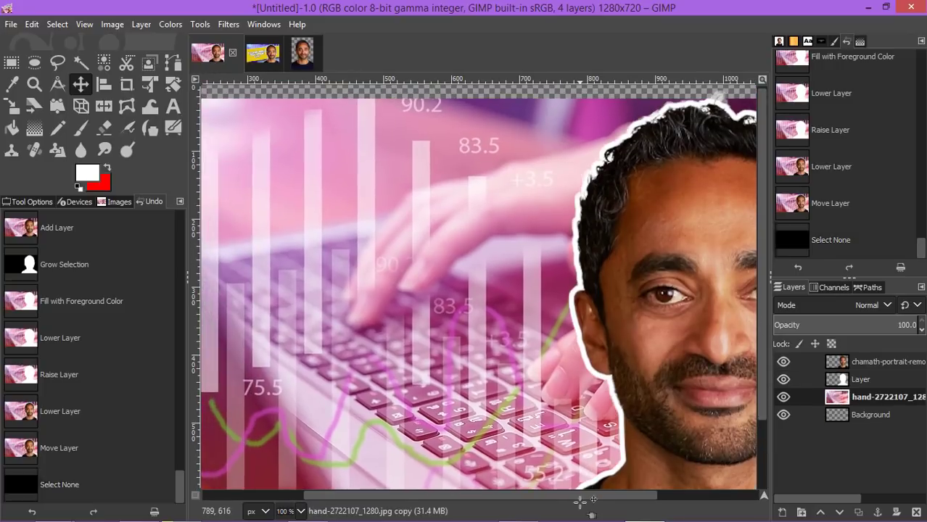
key(ctrl+z)
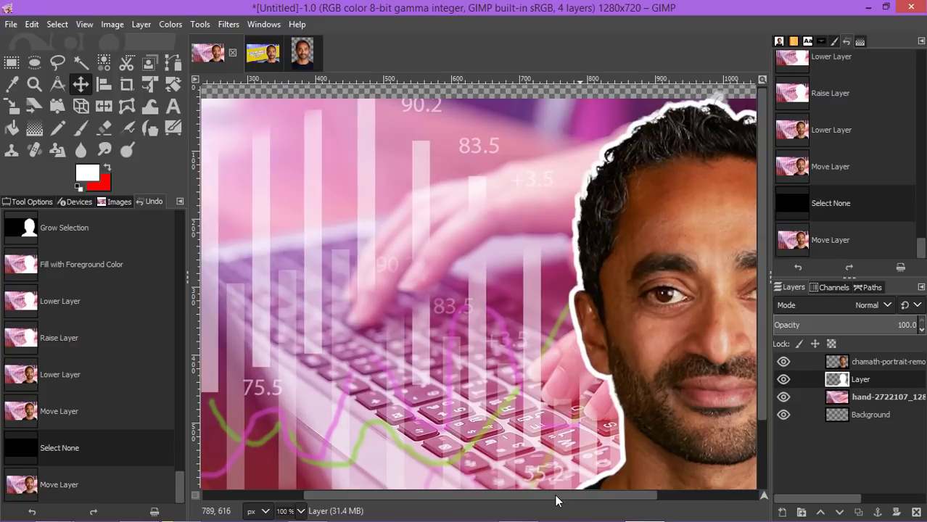
drag(556, 500, 661, 499)
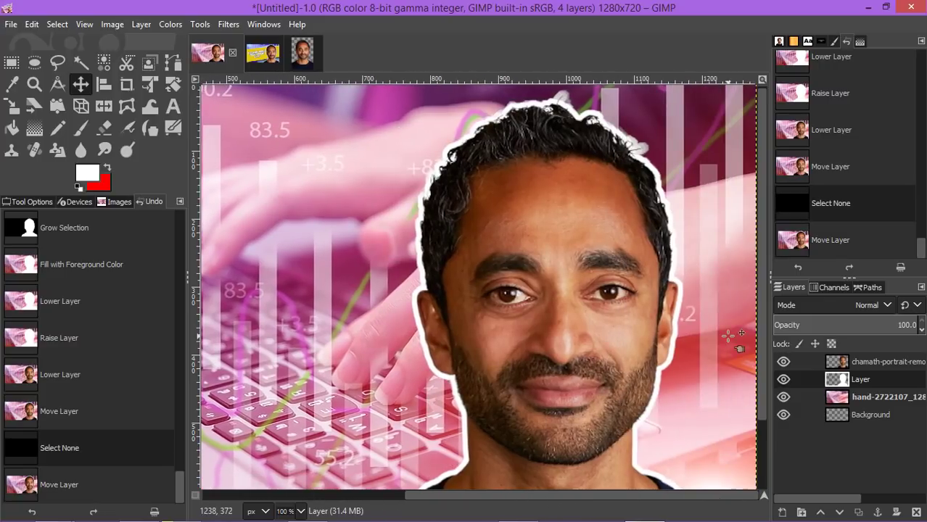
scroll(753, 315, up, 4)
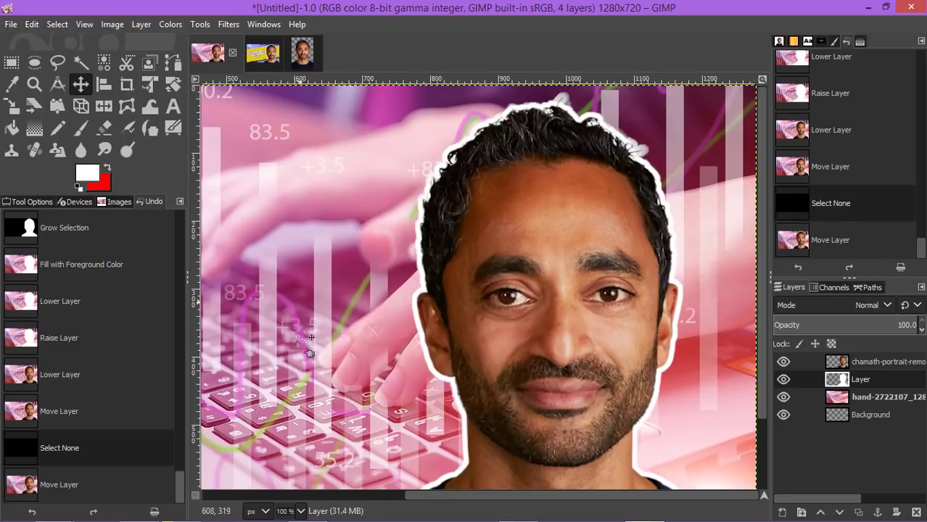
click(300, 512)
click(300, 511)
click(300, 511)
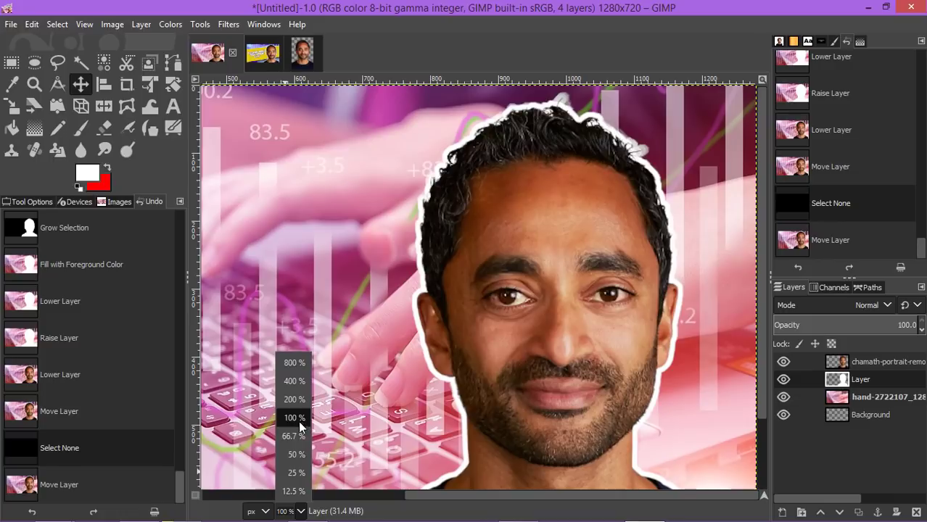
click(296, 454)
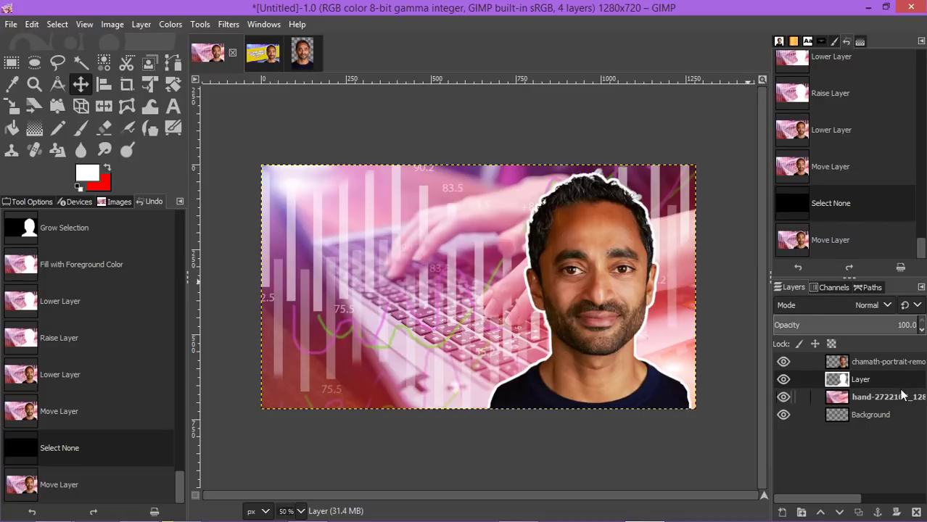
- Merge the portrait layer down onto the white outline layer and check the merged layer by toggling its visibility
click(863, 361)
right_click(864, 361)
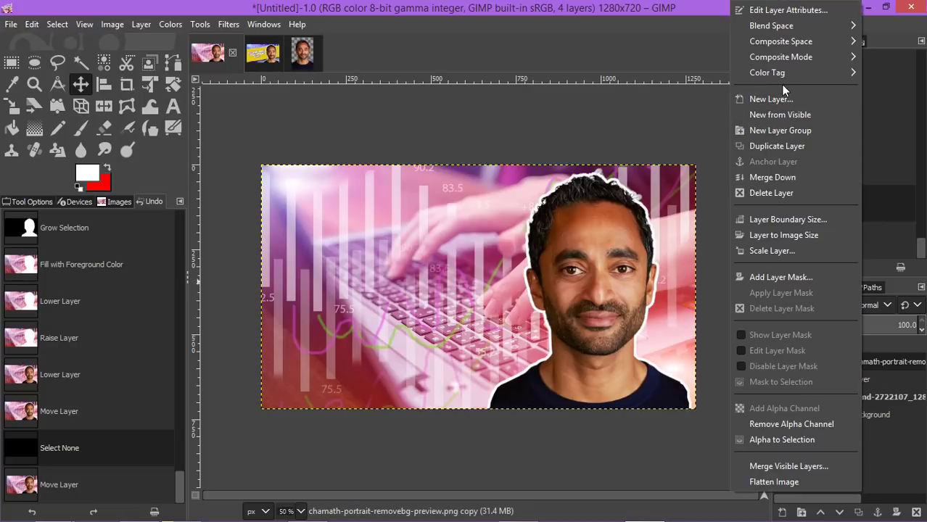
click(785, 176)
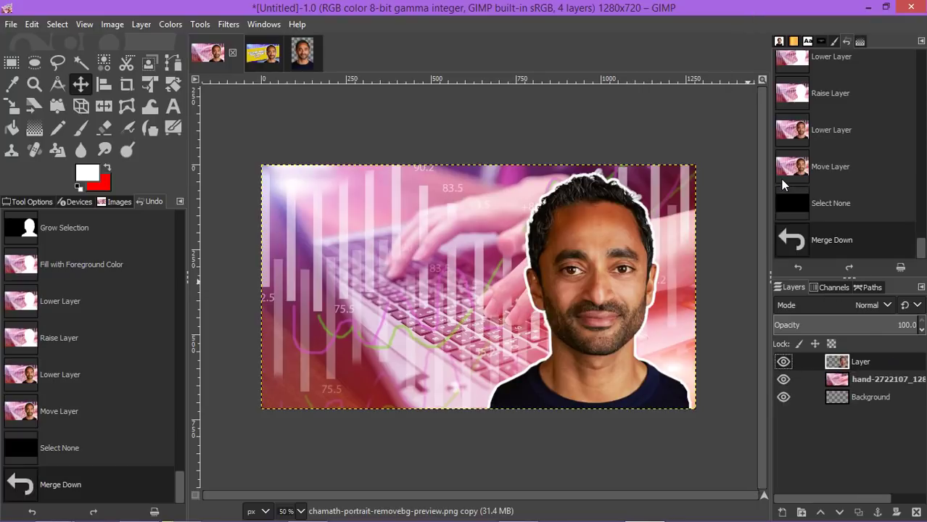
drag(590, 298, 591, 300)
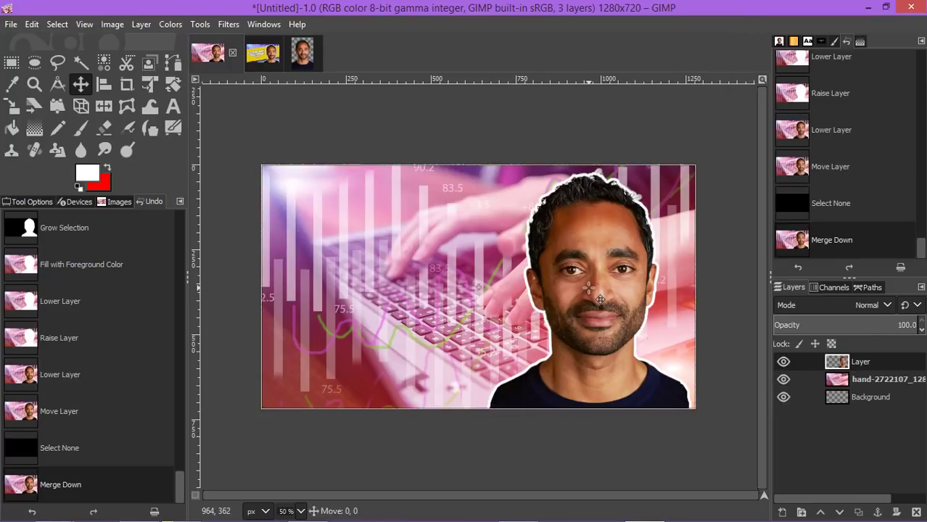
click(783, 361)
click(783, 362)
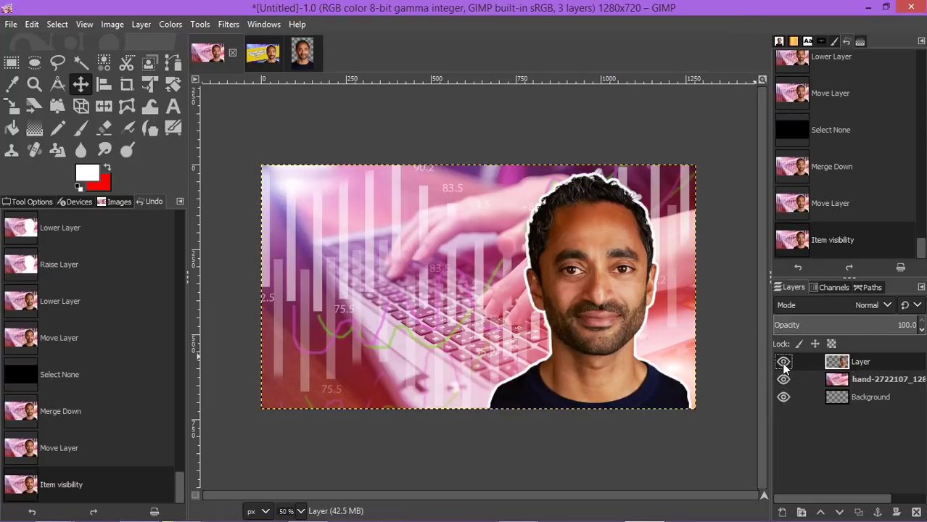
click(602, 293)
mouse_move(602, 293)
mouse_down()
mouse_move(617, 294)
mouse_move(601, 293)
mouse_up()
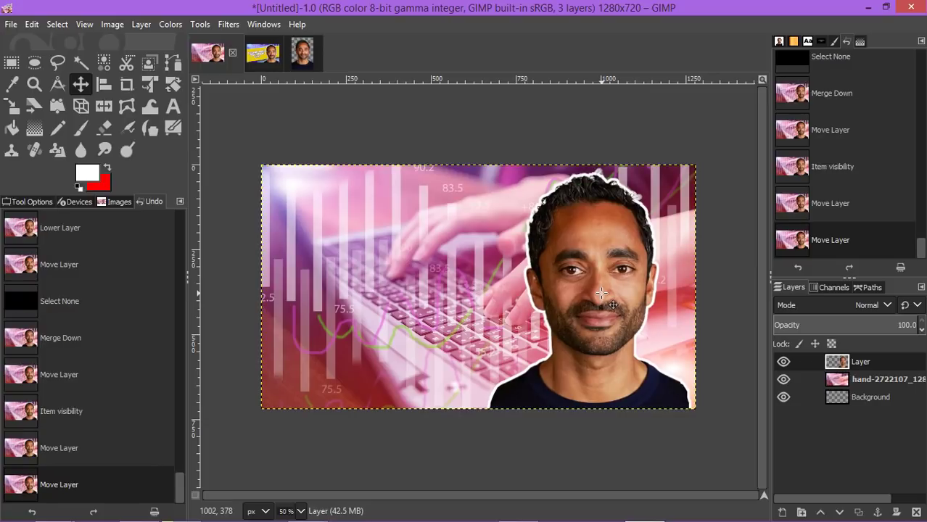
- Save the project in the Documents folder as practice youtube vid thumbnail.xcf
click(9, 25)
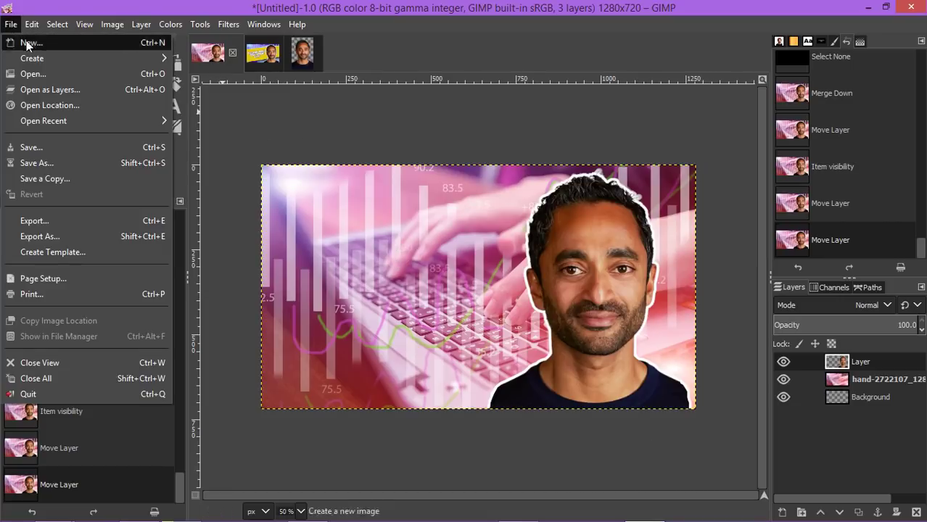
click(45, 147)
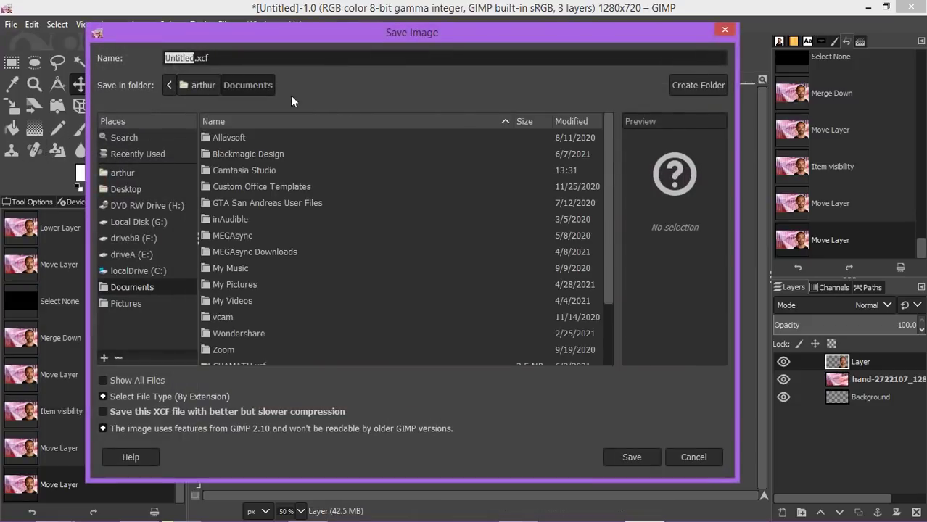
click(195, 58)
key(BackSpace)
key(BackSpace)
key(BackSpace)
key(BackSpace)
key(BackSpace)
key(BackSpace)
key(BackSpace)
text(practice youtube vi)
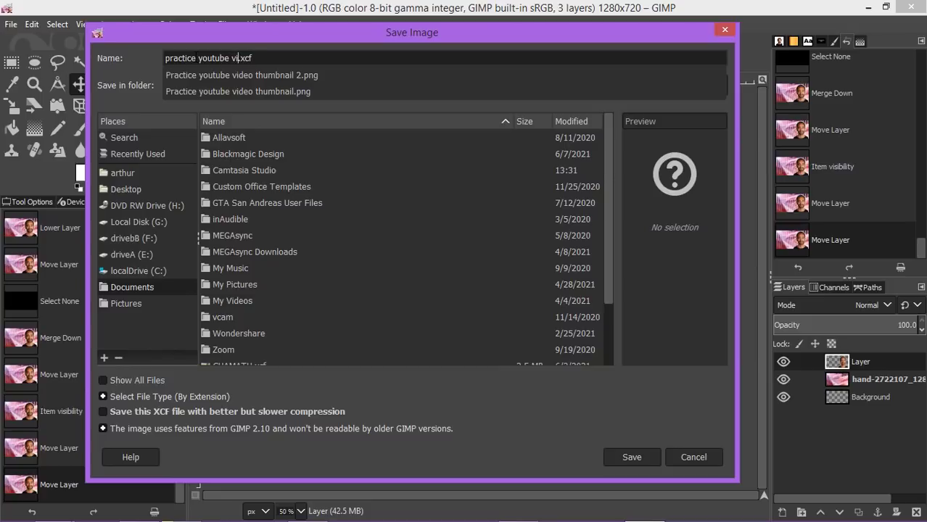
text(d thumbnail)
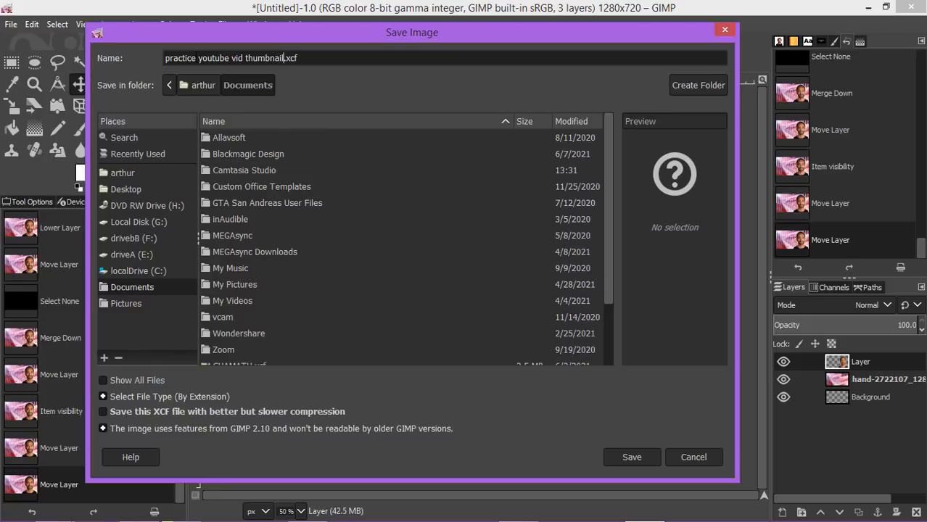
click(632, 457)
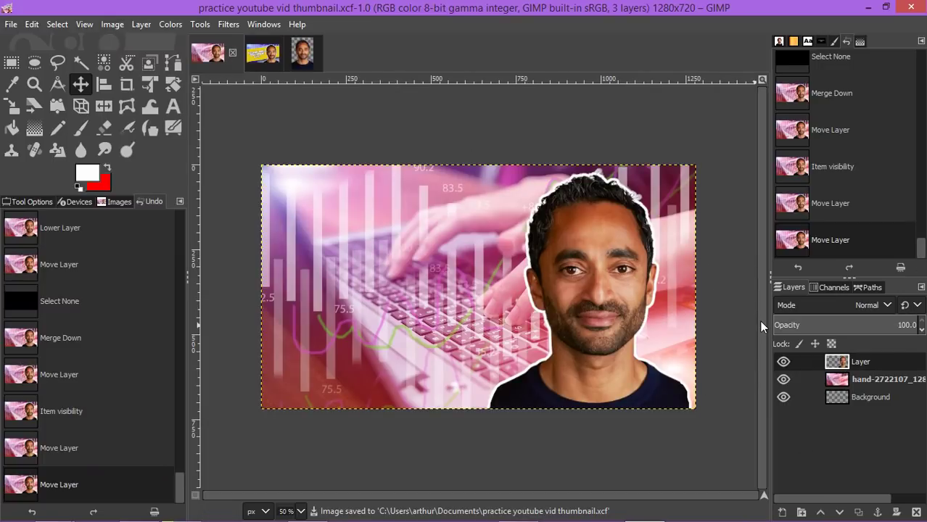
- Compare the thumbnail in progress with the CHAMATH2.0.png reference image, and return to the project image
click(263, 55)
click(206, 53)
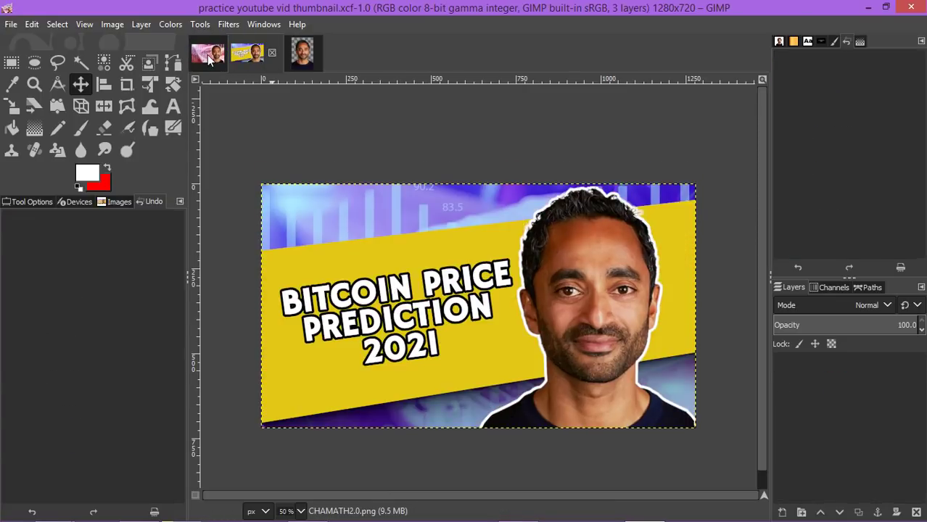
click(267, 56)
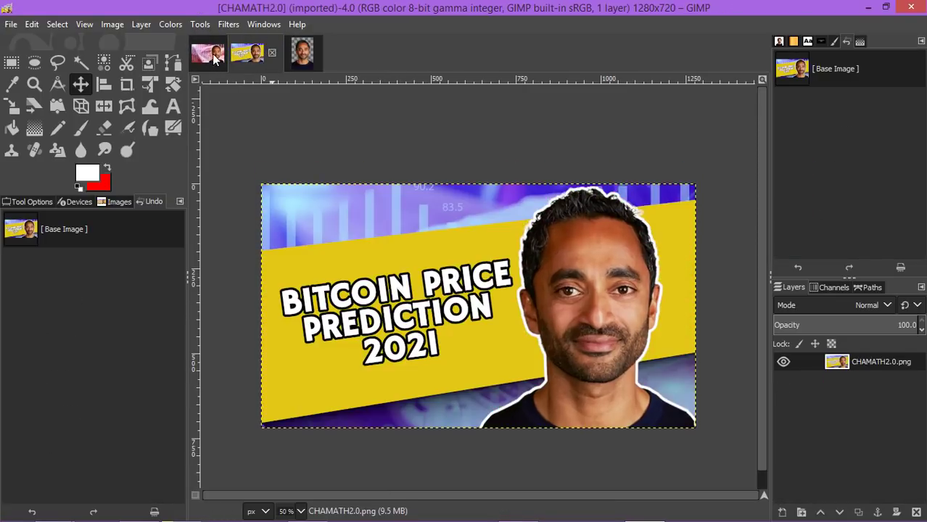
click(207, 57)
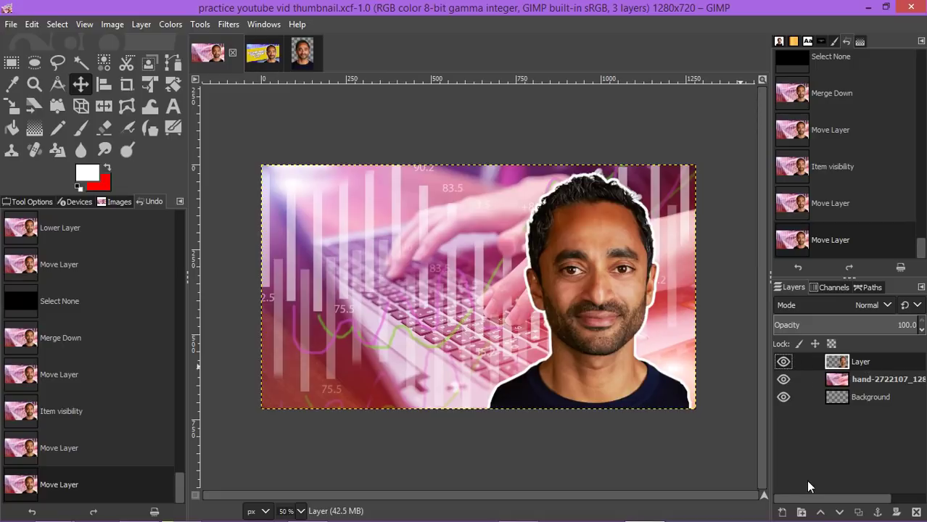
click(782, 513)
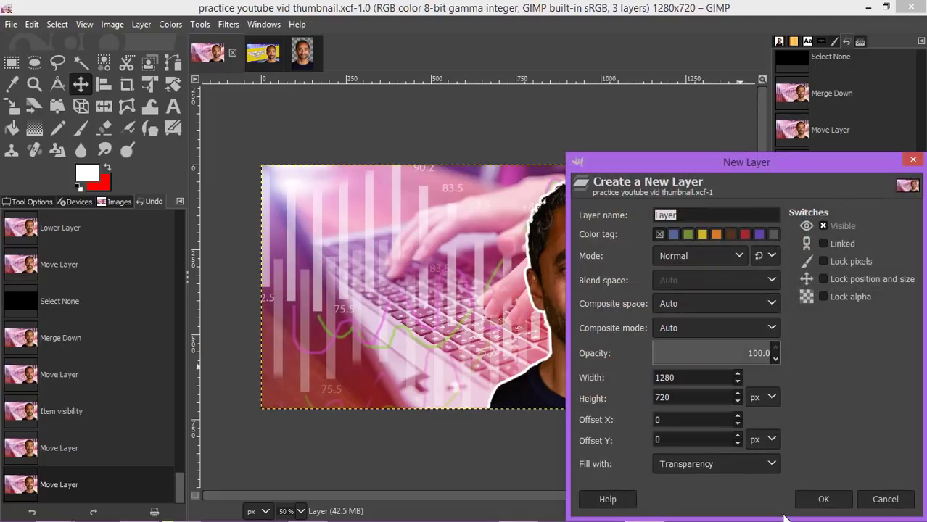
click(827, 500)
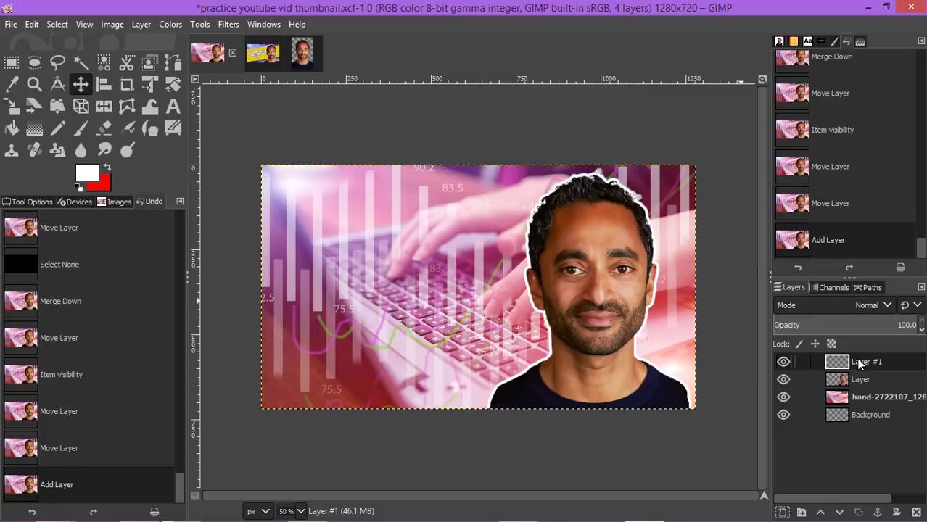
key(ctrl+z)
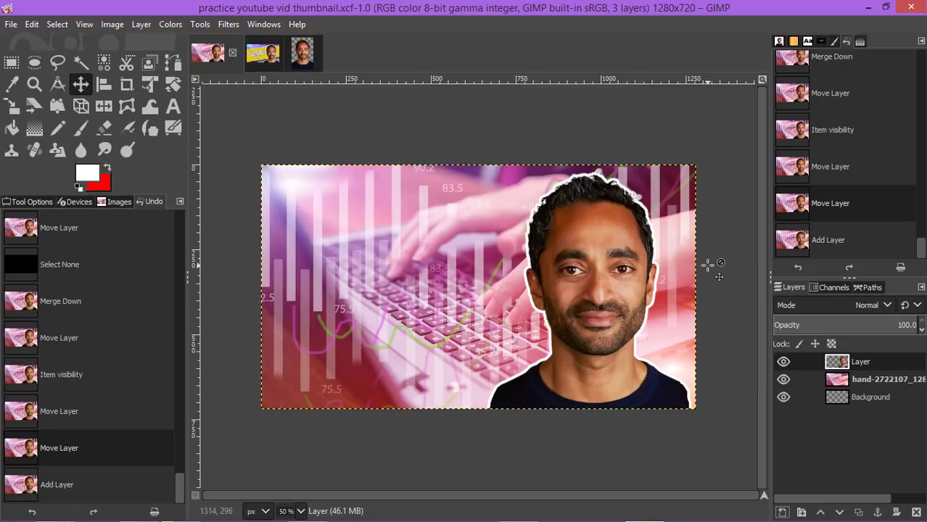
- Select the outlined portrait's shape from its layer's alpha and add a transparent 1280 × 720 px layer above it
right_click(862, 358)
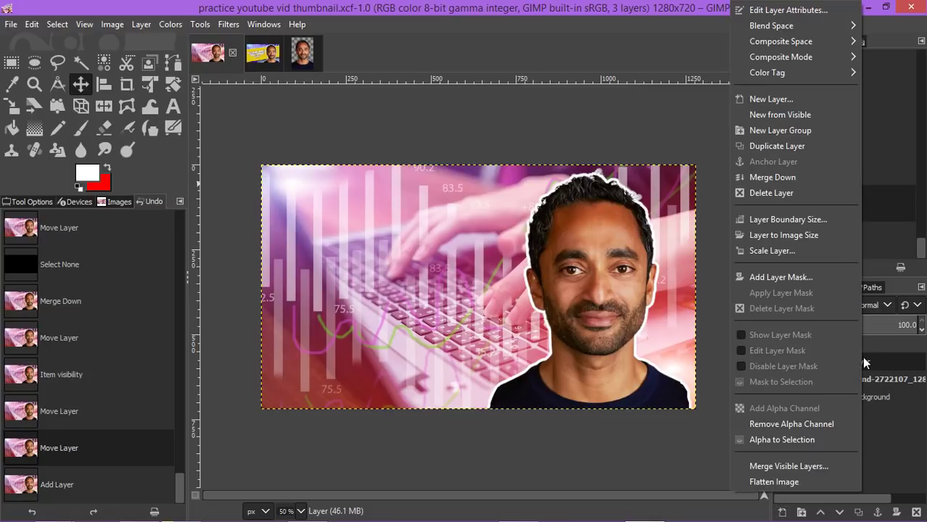
click(793, 438)
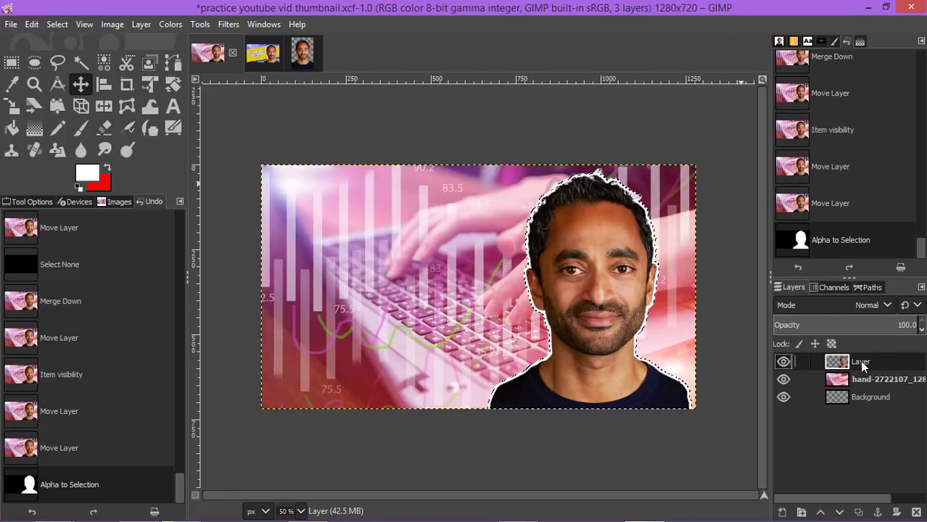
click(782, 513)
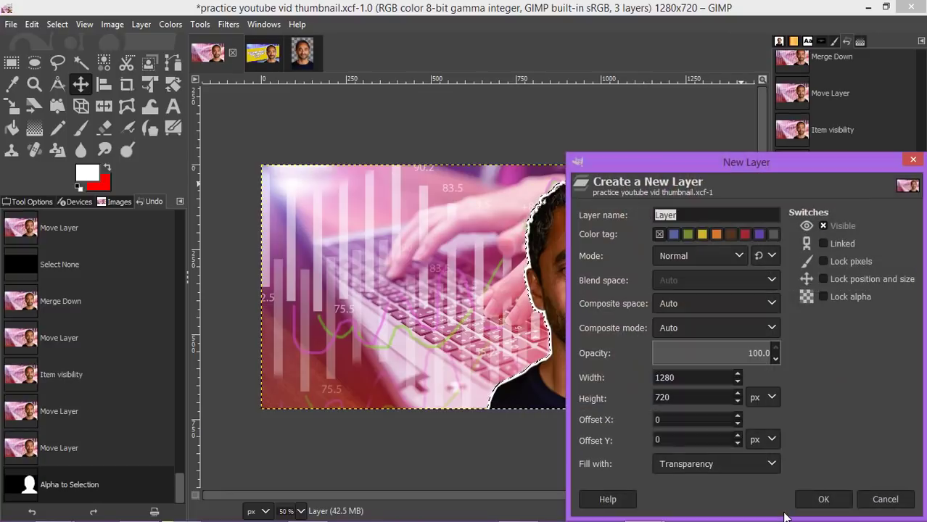
click(825, 500)
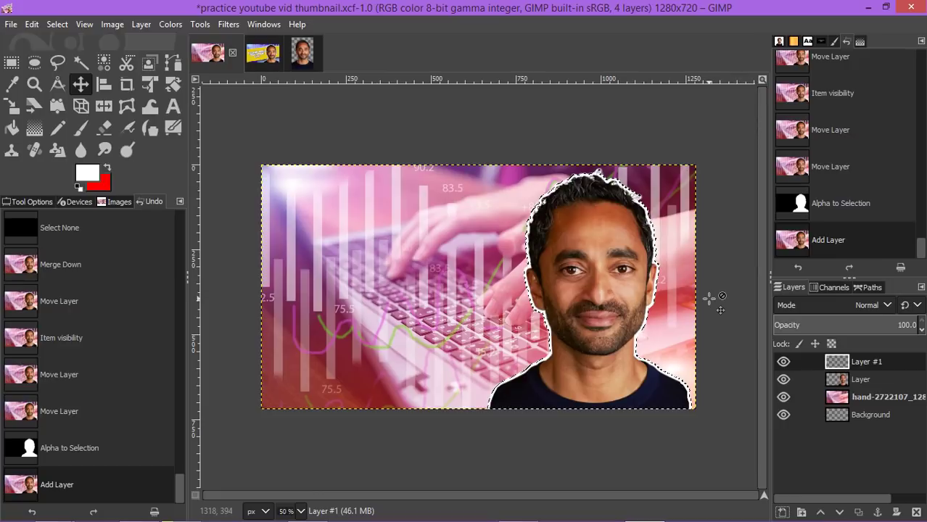
click(58, 24)
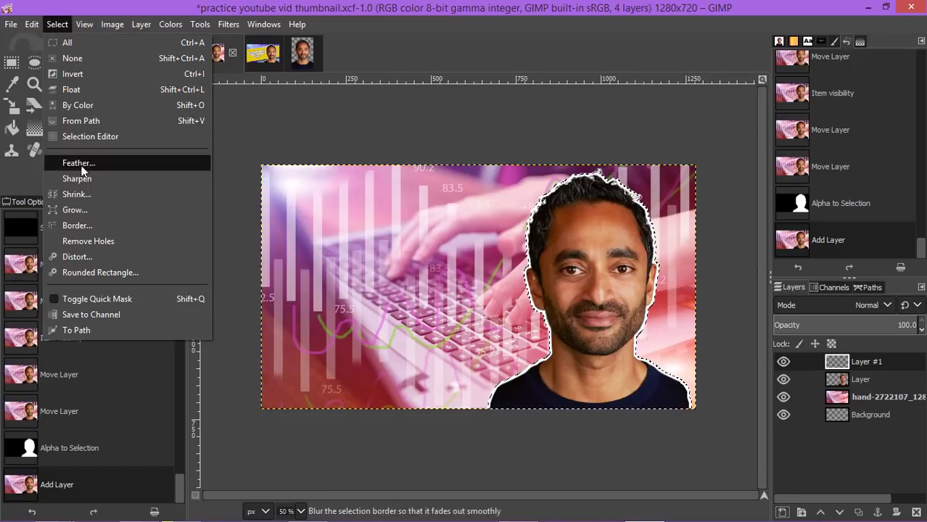
click(81, 210)
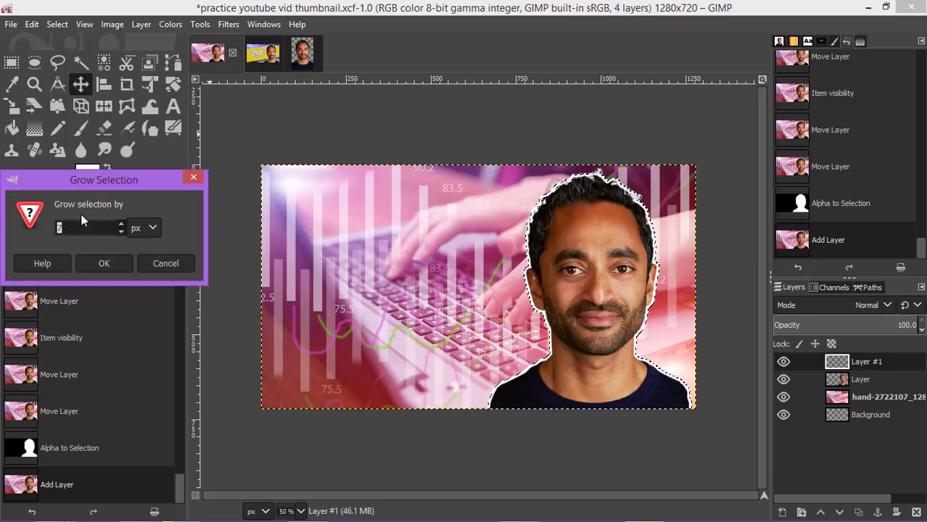
click(99, 262)
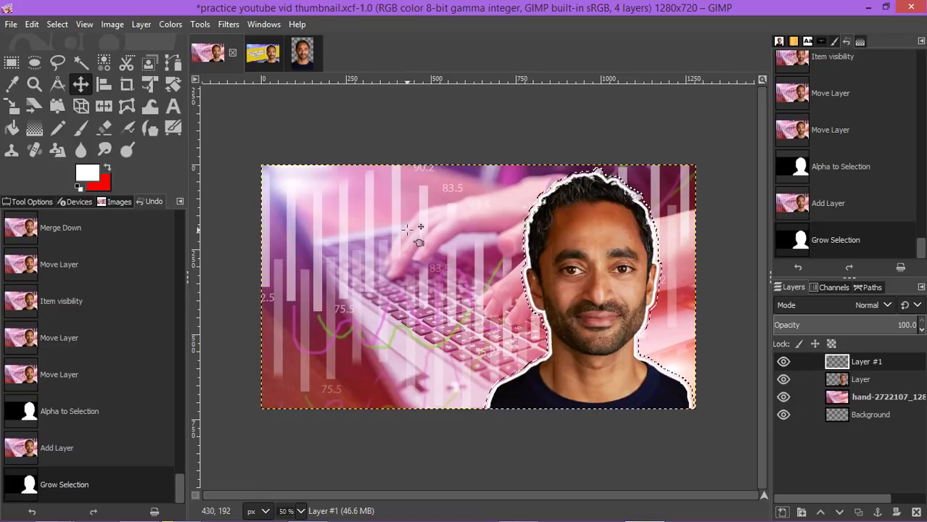
key(ctrl+z)
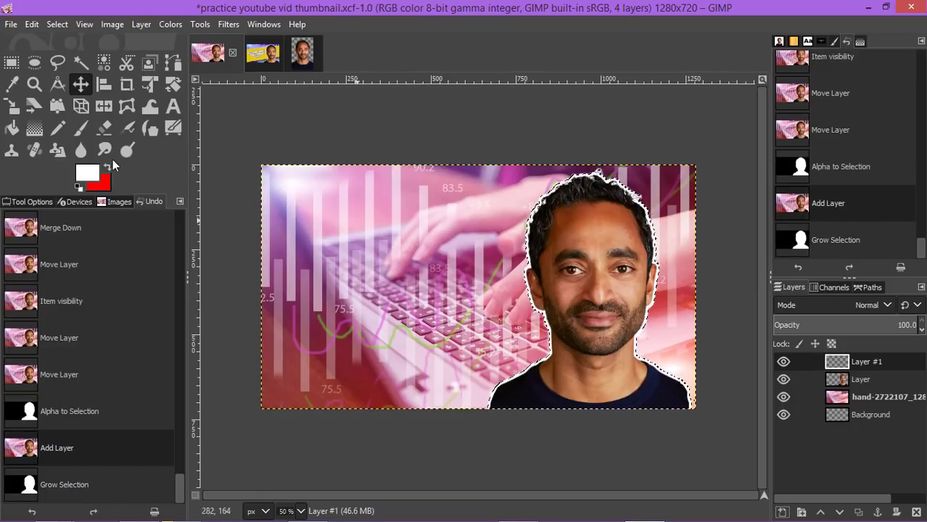
- Grow the selection around the outlined portrait by 10 px
click(61, 24)
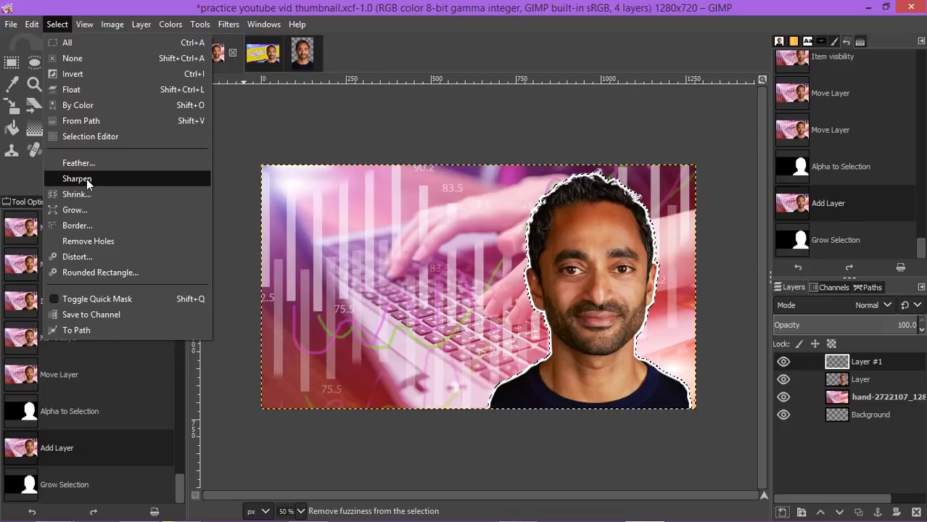
click(77, 210)
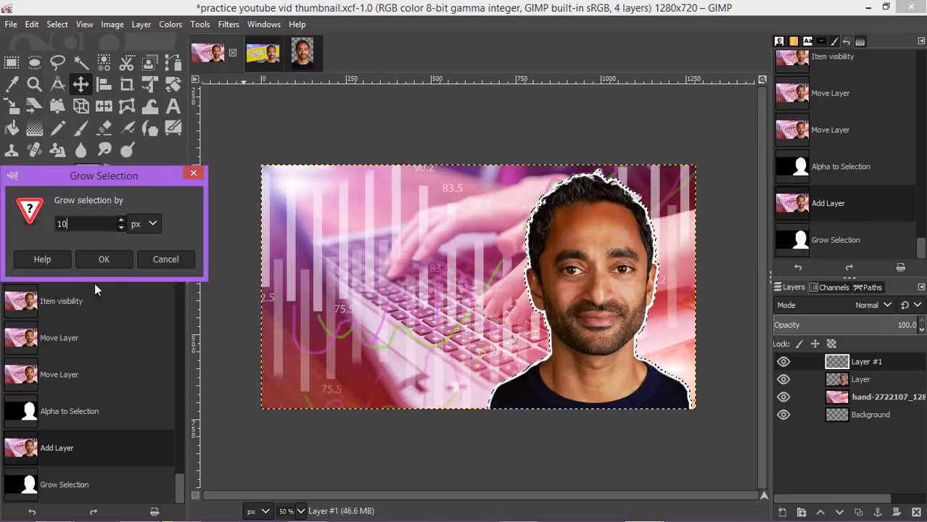
text(10)
click(120, 255)
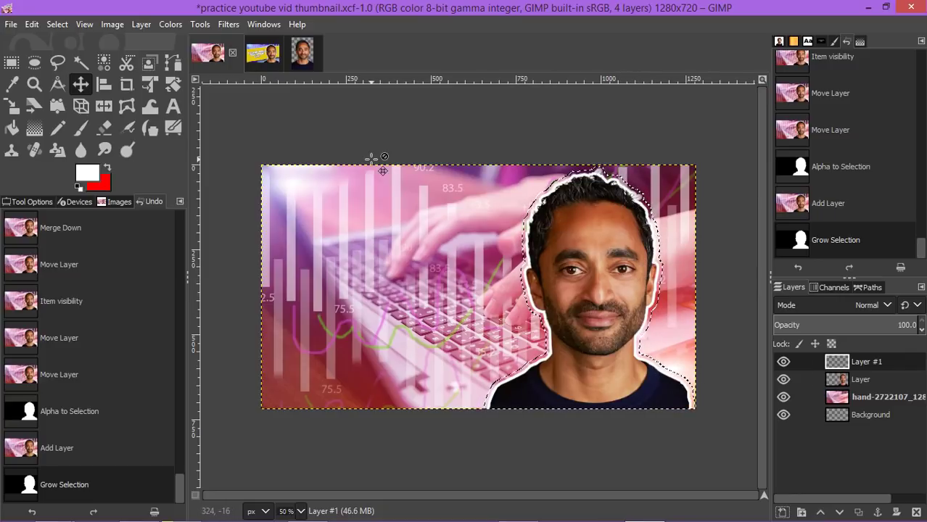
- Set the foreground colour to yellow (e1c814) and fill the grown selection with it on the new layer
click(92, 177)
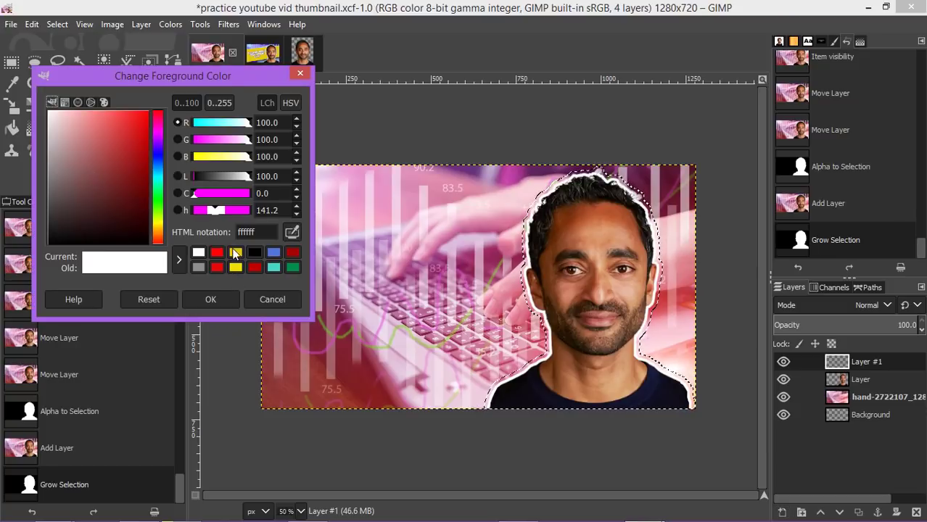
click(235, 252)
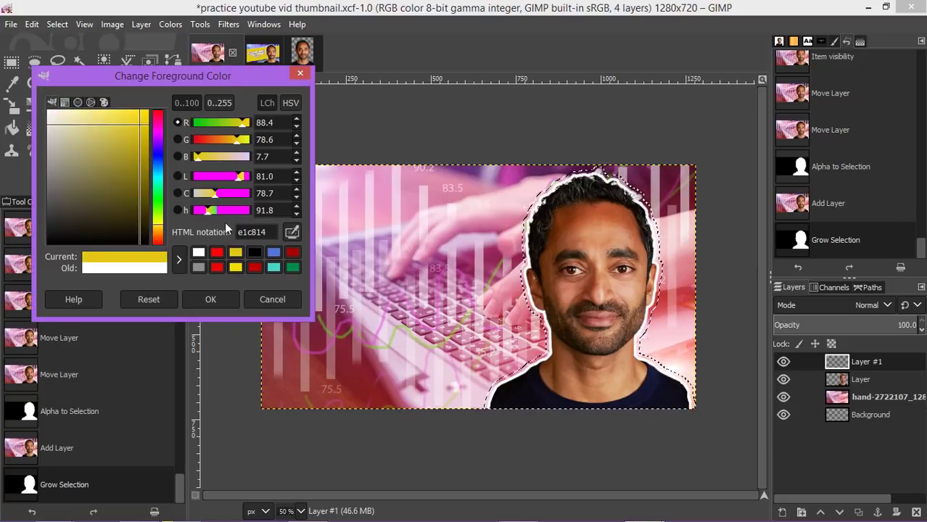
click(209, 297)
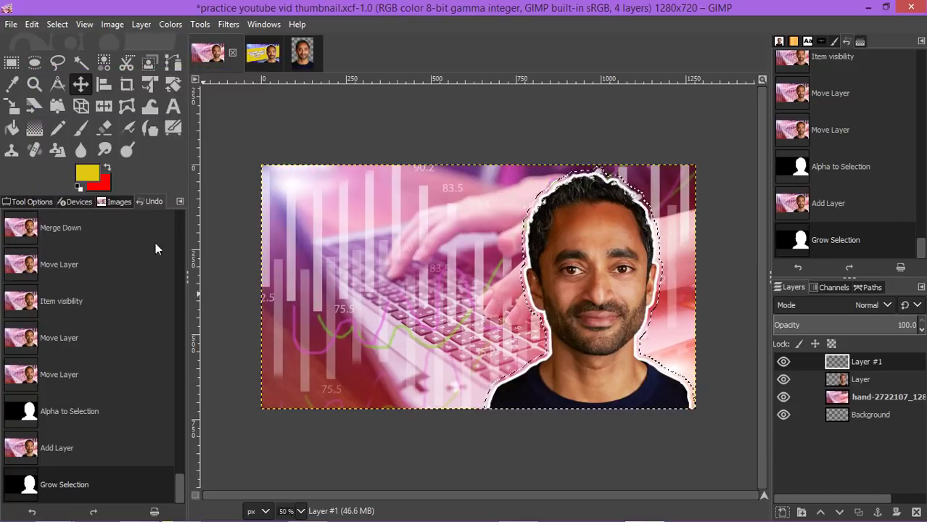
click(32, 24)
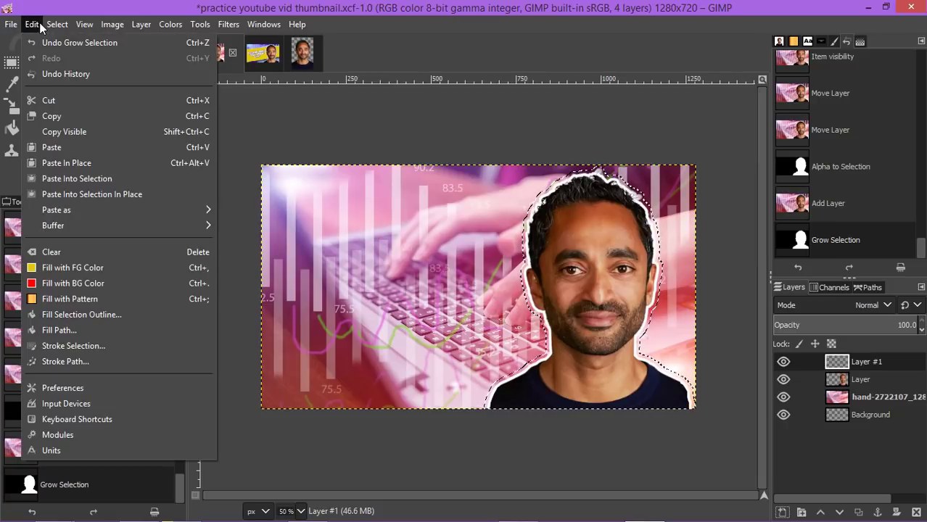
click(76, 265)
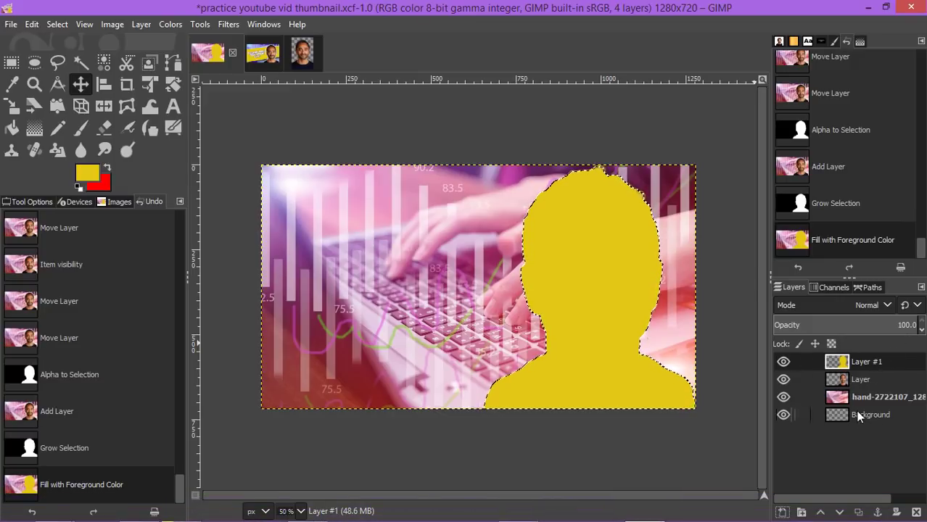
- Lower the yellow silhouette layer beneath the outlined portrait layer and deselect everything
click(839, 512)
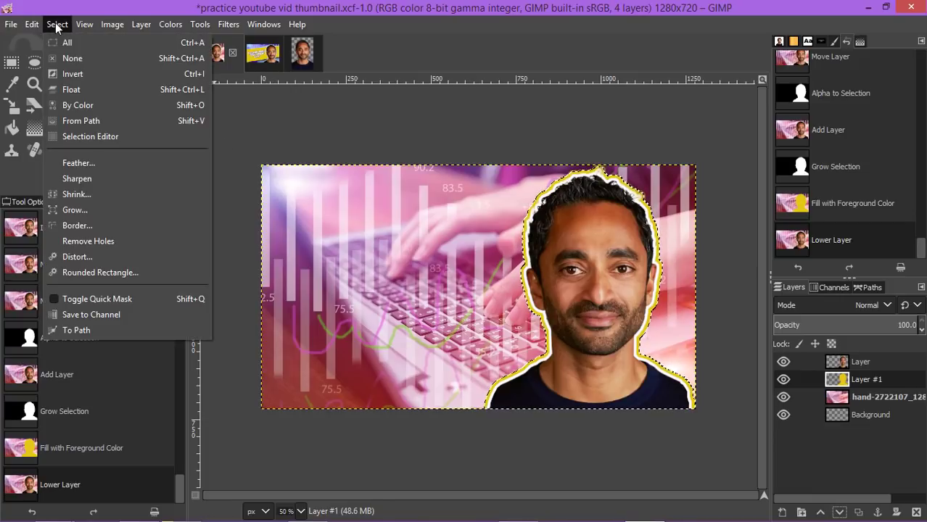
click(71, 58)
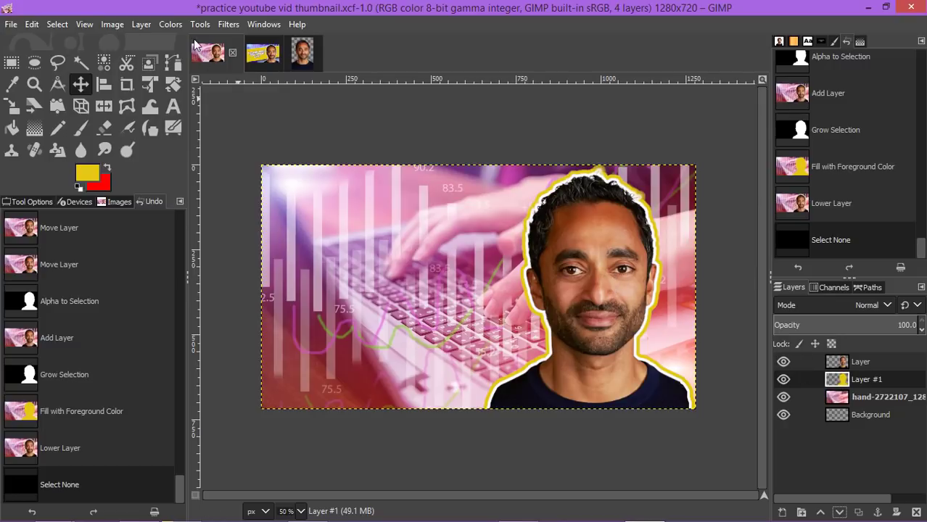
- Apply a Gaussian Blur with Size X and Size Y of 20.50 to the yellow silhouette layer
click(230, 25)
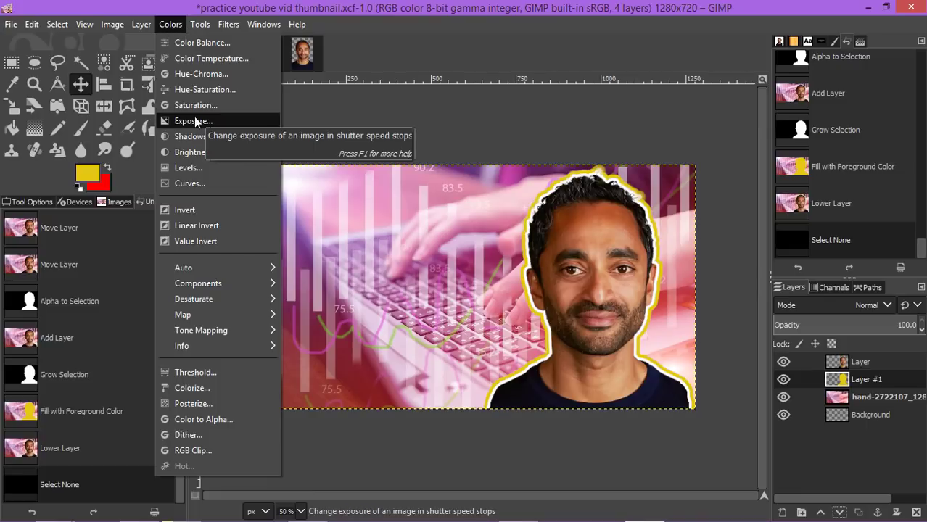
mouse_move(218, 26)
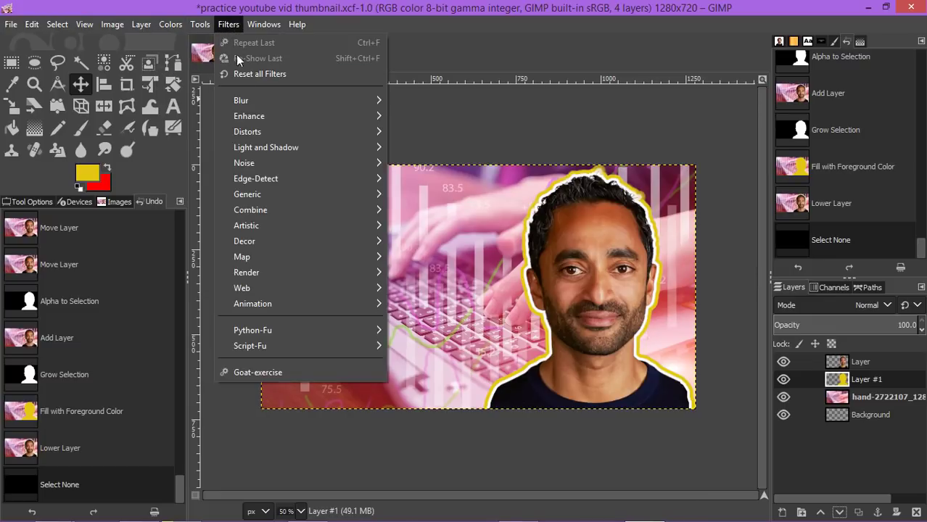
mouse_move(256, 100)
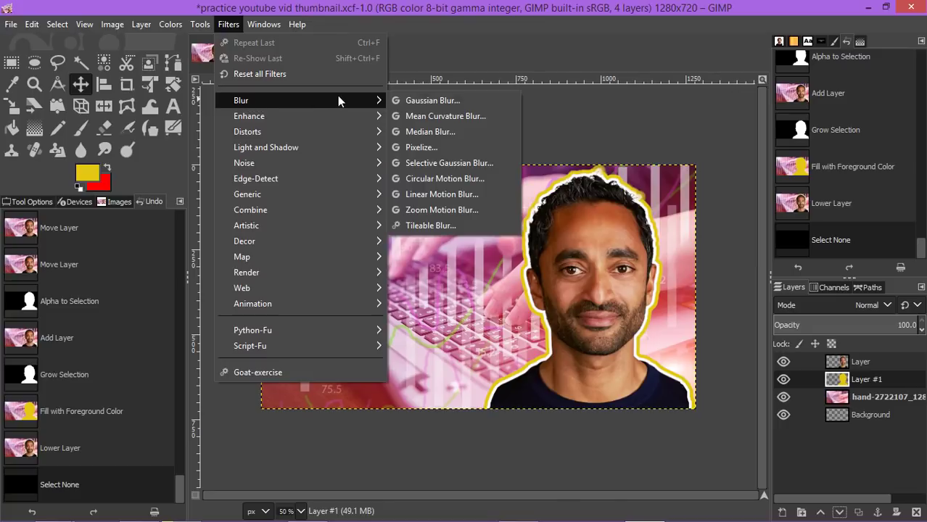
click(441, 102)
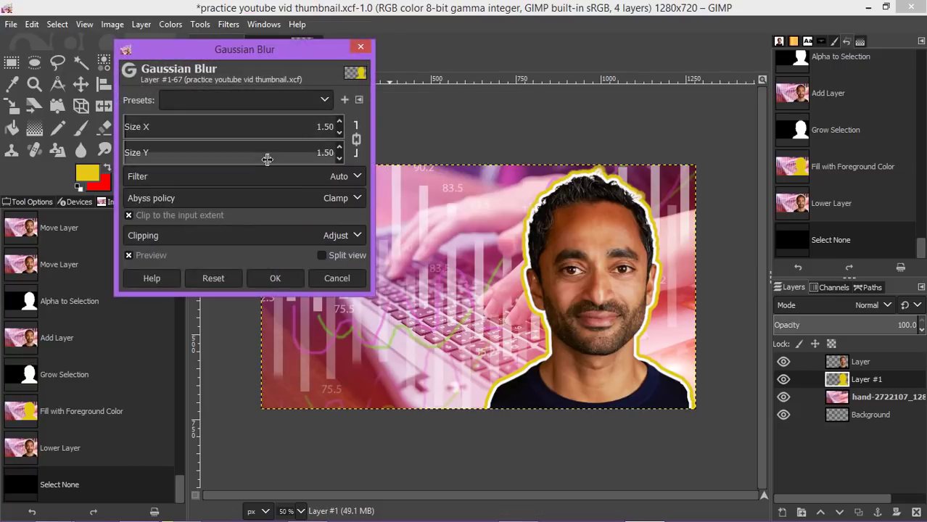
click(340, 123)
click(340, 123)
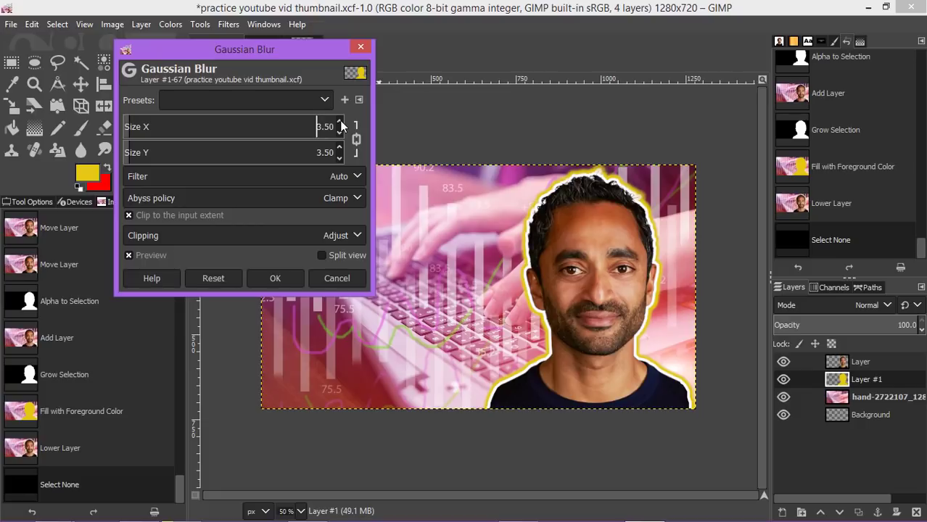
click(340, 122)
click(340, 122)
click(340, 123)
click(340, 123)
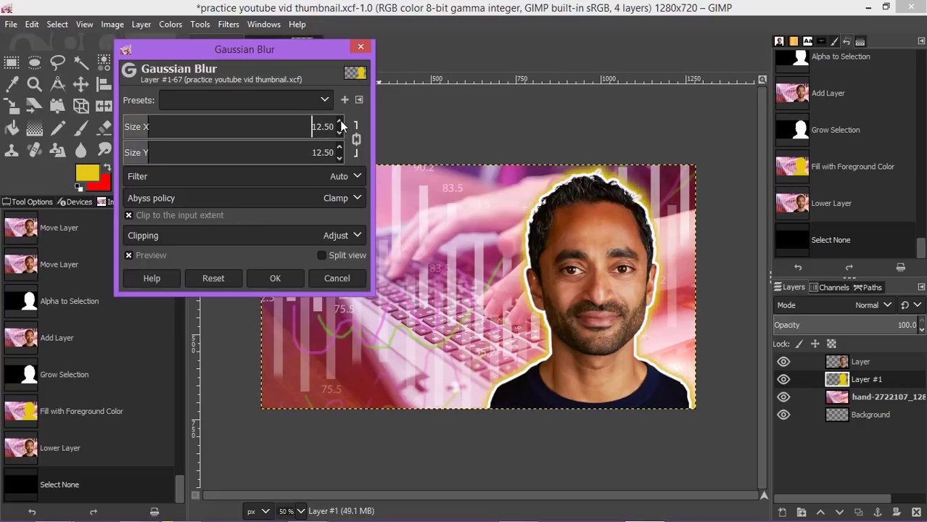
click(340, 123)
click(340, 123)
click(341, 122)
click(340, 122)
click(340, 123)
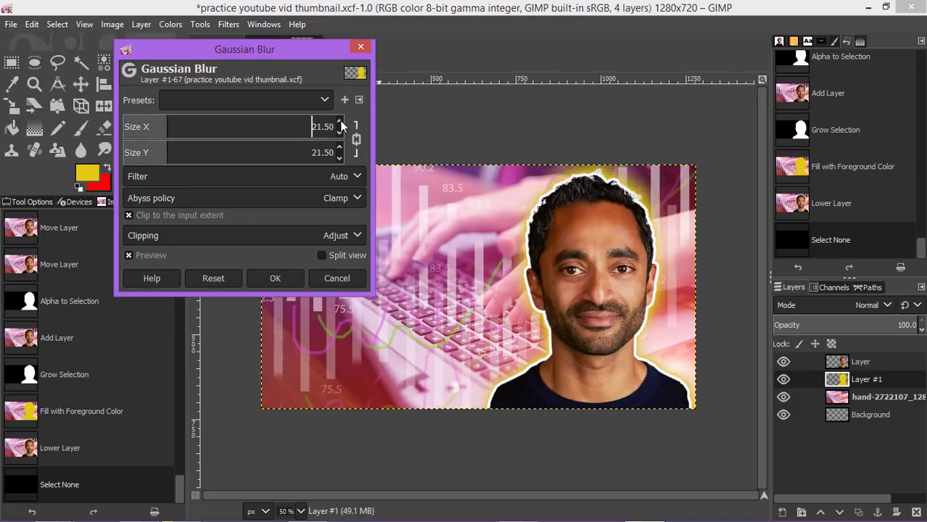
click(340, 123)
click(340, 122)
click(340, 123)
click(340, 123)
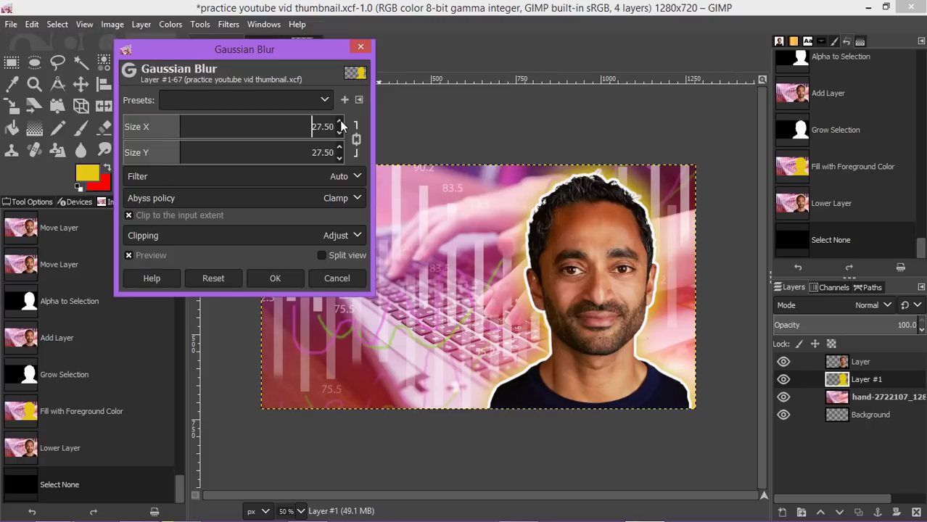
click(339, 158)
click(339, 158)
click(339, 158)
click(339, 158)
click(338, 158)
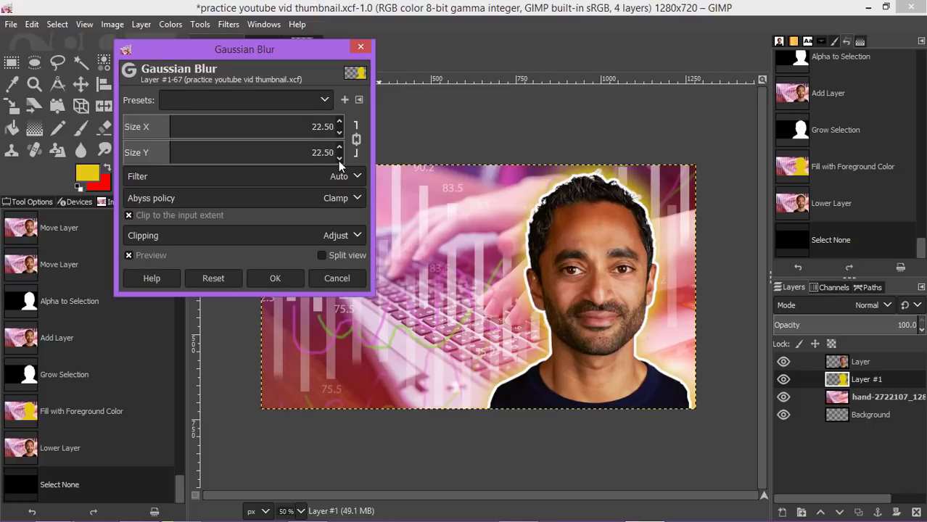
click(338, 159)
click(338, 159)
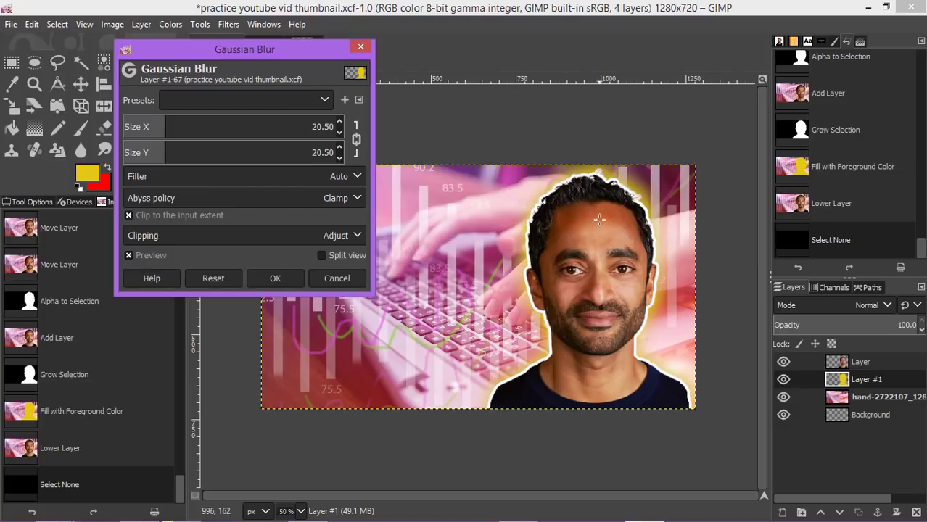
click(276, 278)
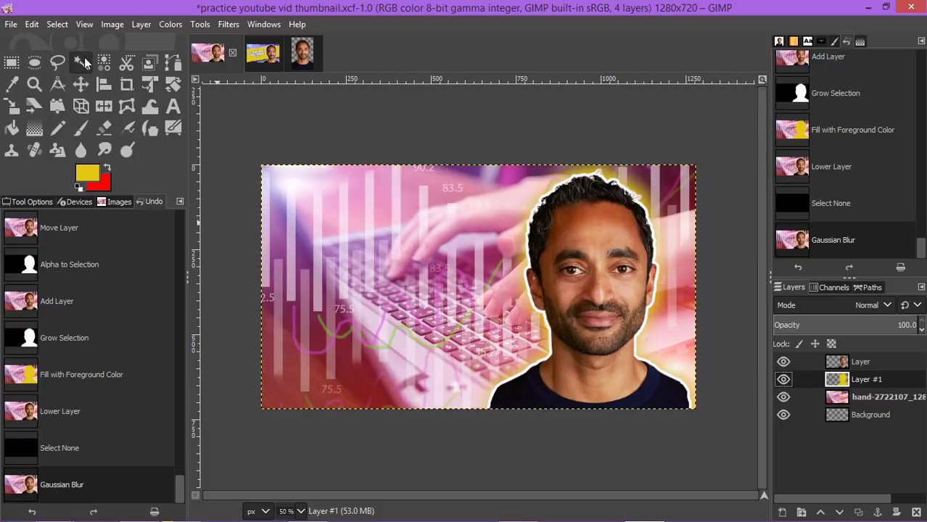
- Set the foreground colour to red (ff0202)
click(30, 24)
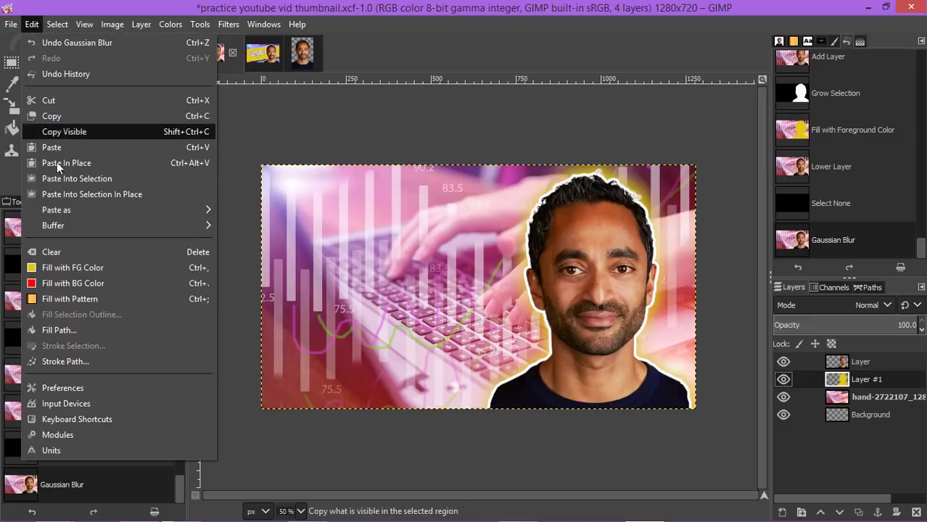
click(232, 209)
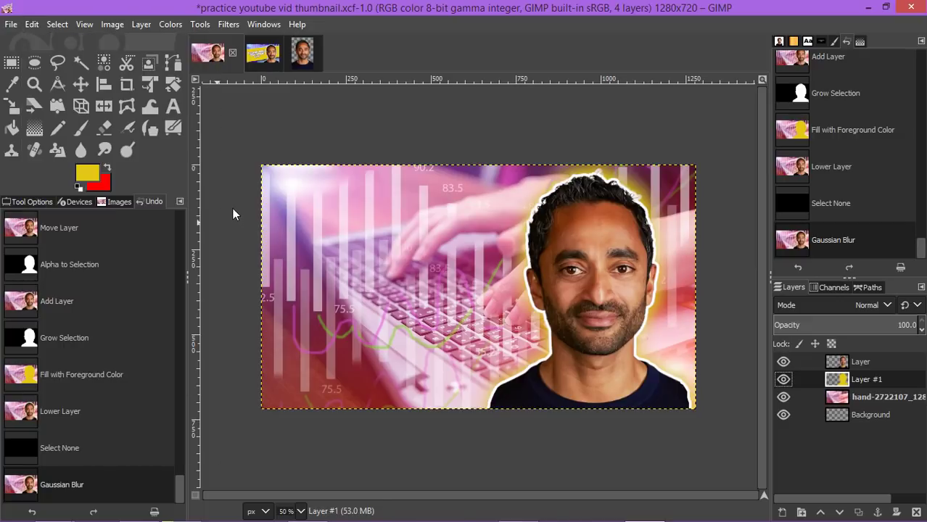
click(89, 171)
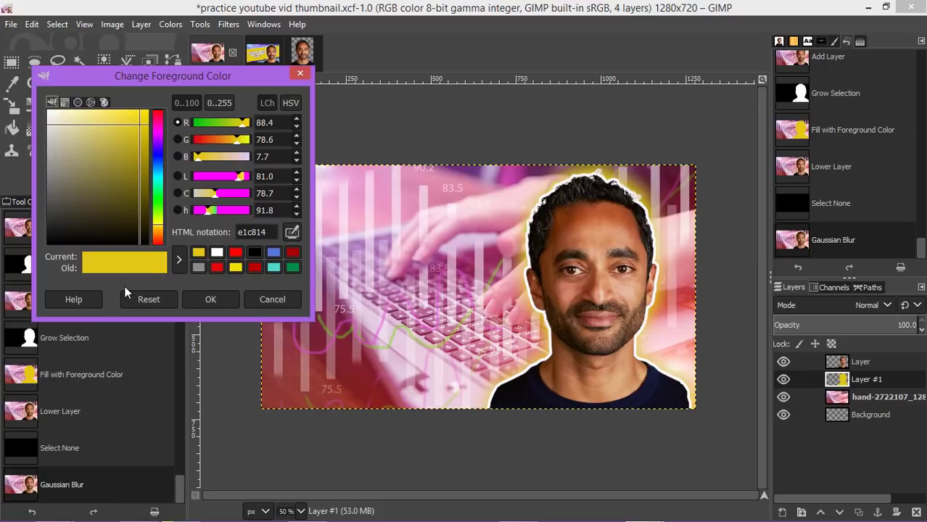
click(236, 253)
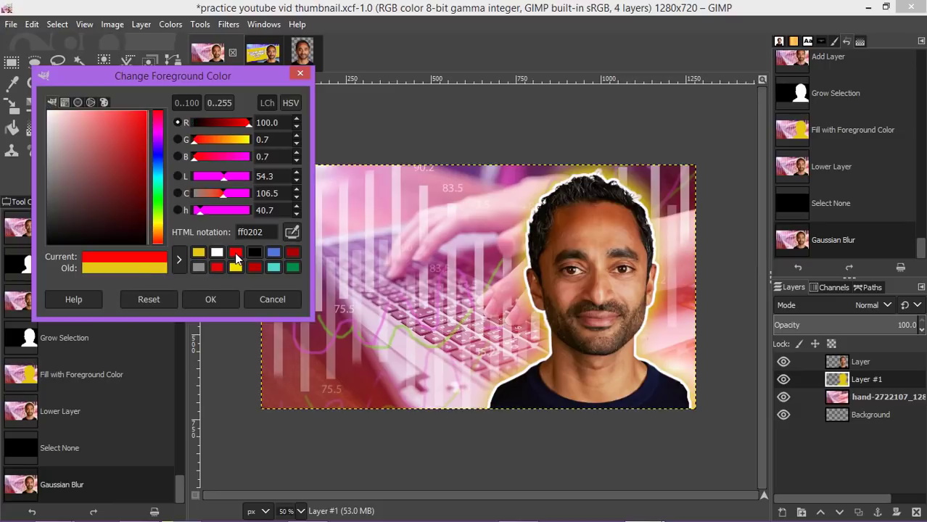
click(221, 298)
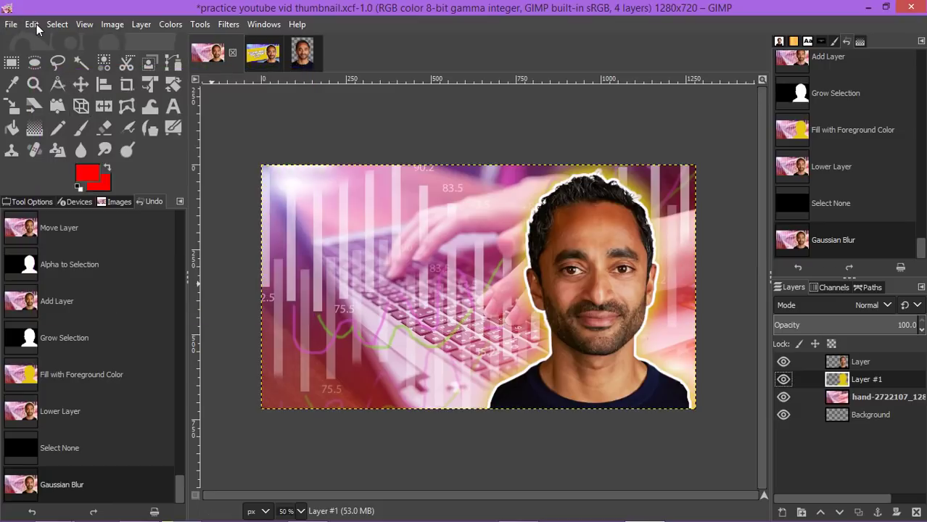
- Fill the blurred silhouette layer with the red foreground colour
click(37, 24)
click(55, 25)
click(26, 24)
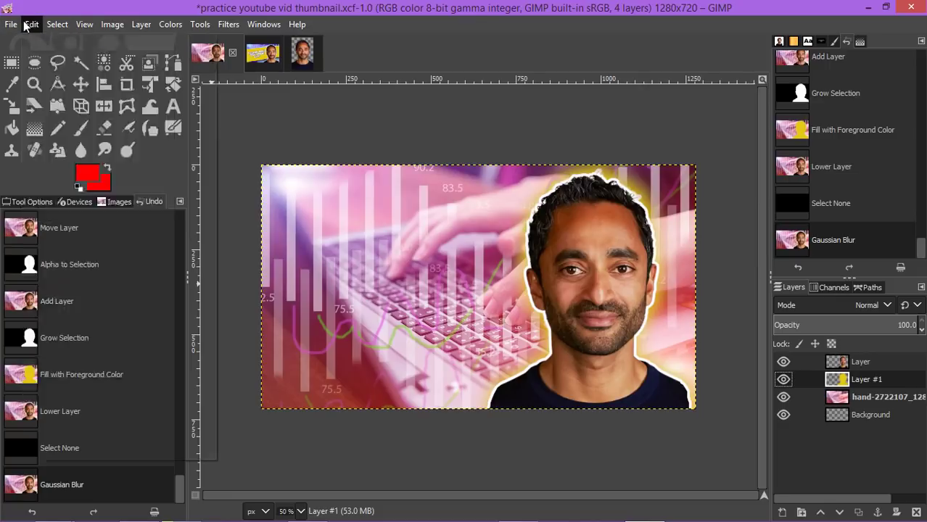
click(71, 267)
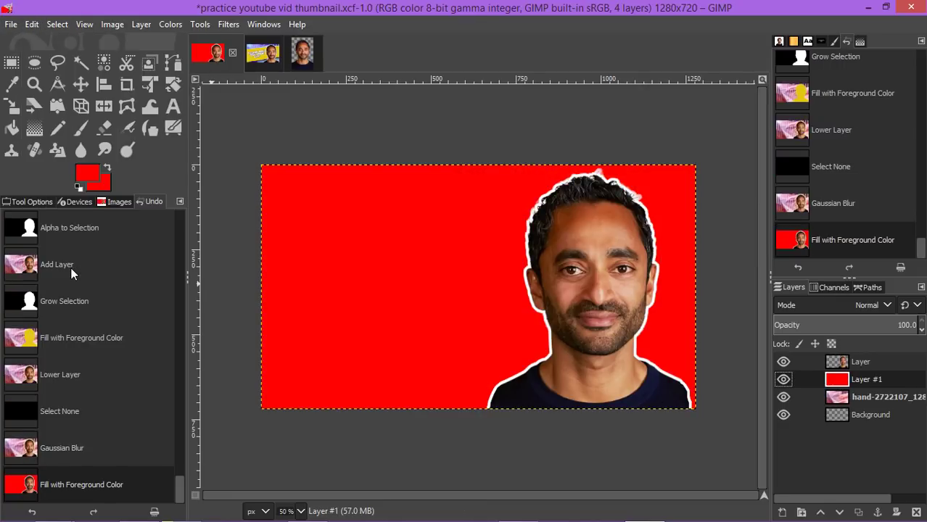
- Undo the red fill, blur, deselection, layer lowering and yellow fill, back to the grown selection on the empty layer
key(ctrl+z)
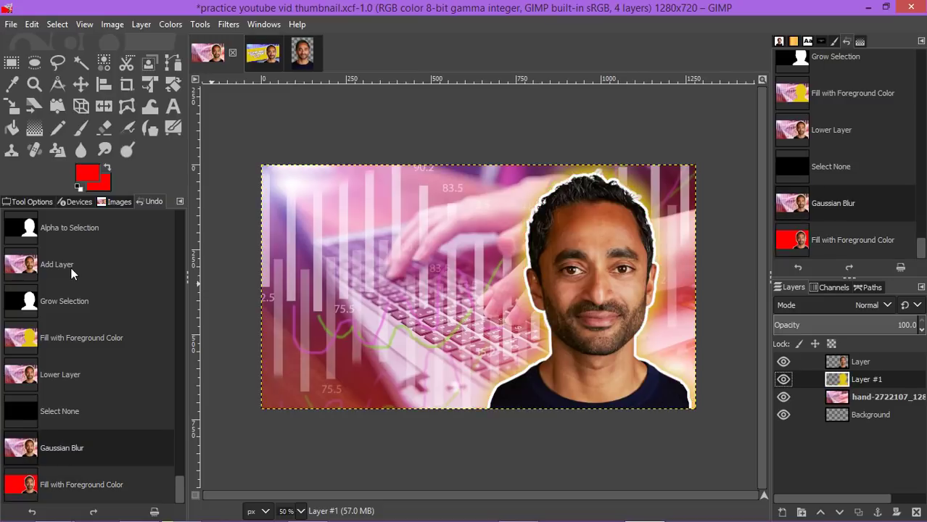
key(ctrl+z)
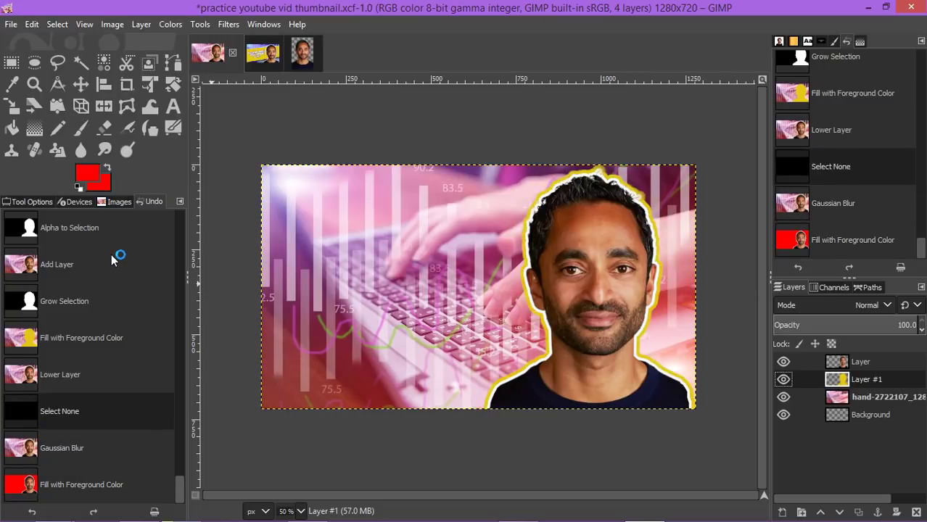
key(ctrl+z)
key(ctrl+z)
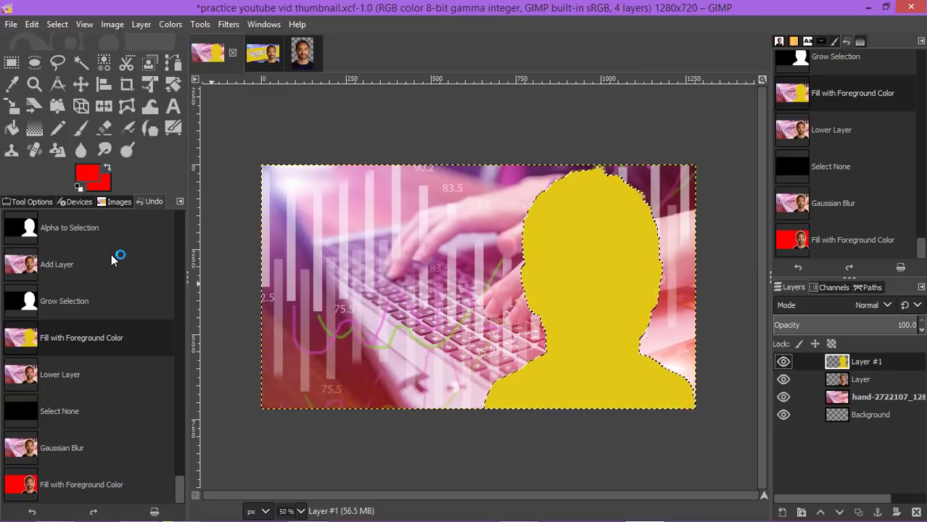
key(ctrl+z)
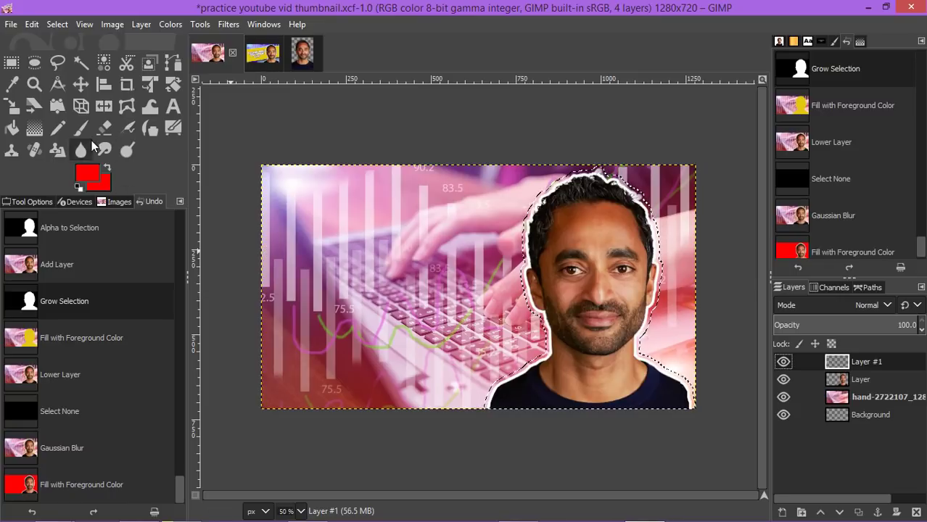
- Fill the grown selection with the red foreground colour on the empty layer
click(32, 24)
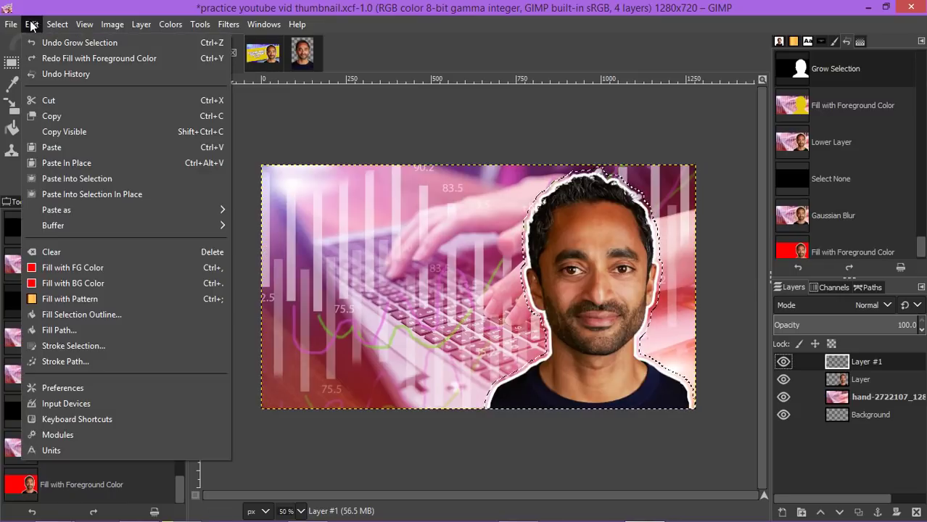
click(65, 267)
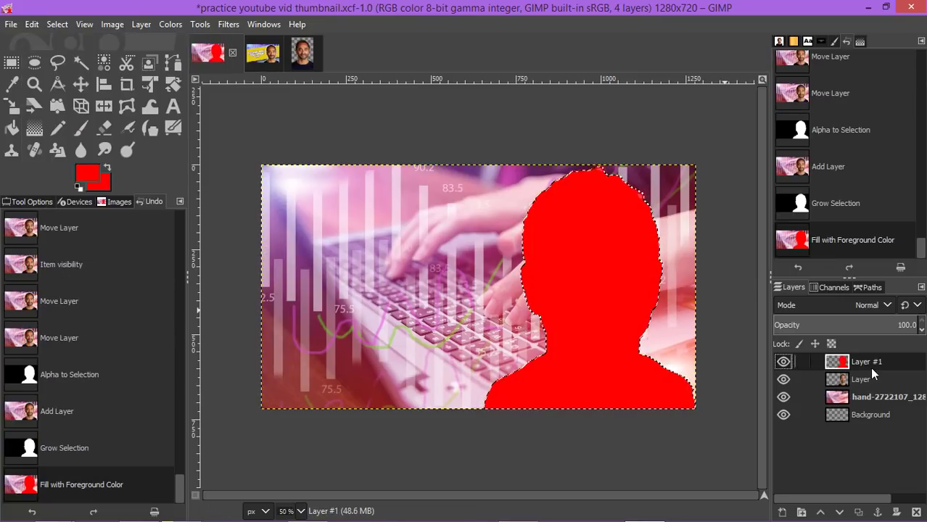
- Lower the red silhouette layer beneath the outlined portrait layer and deselect everything
click(838, 512)
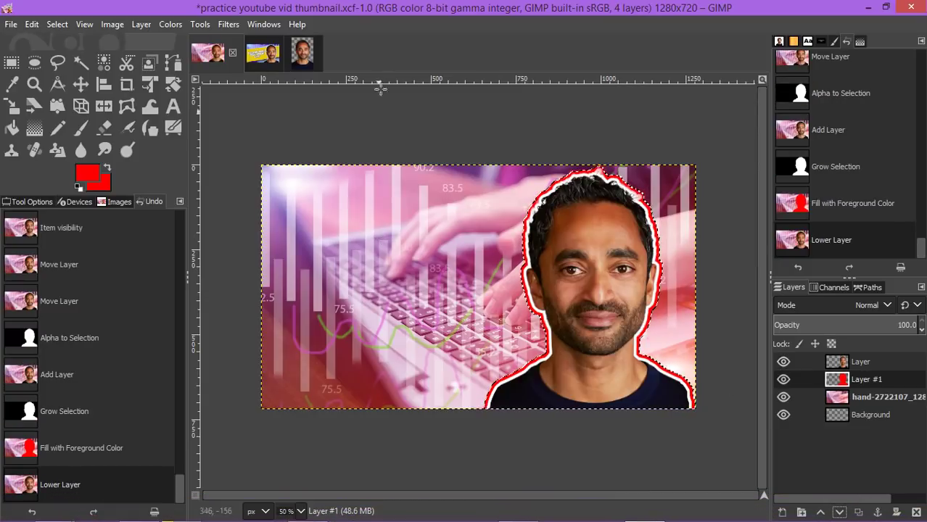
click(57, 24)
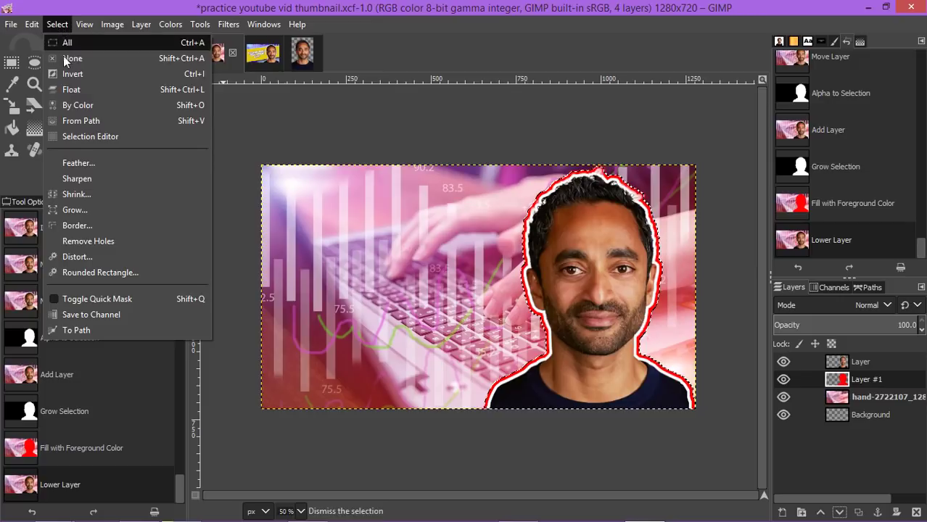
click(70, 59)
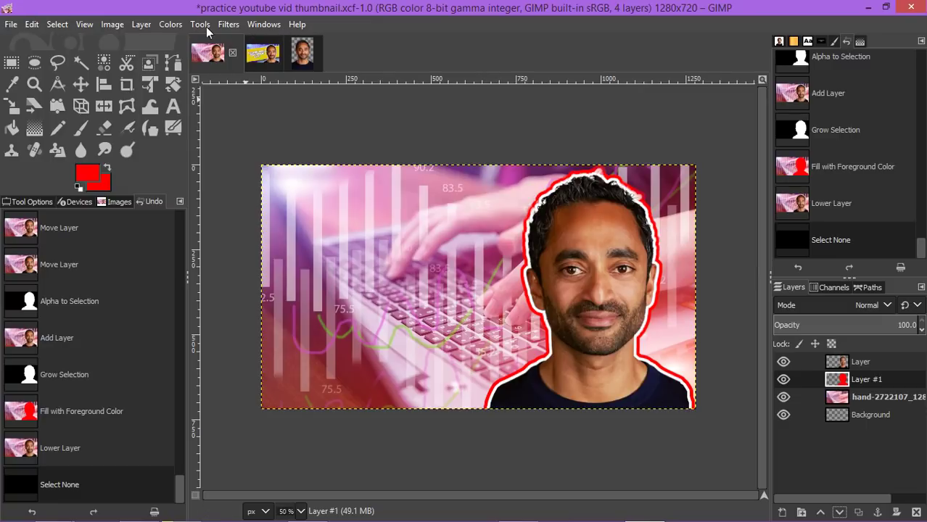
- Try a Gaussian Blur with Size X and Size Y of 10.50 on the red silhouette layer
click(229, 24)
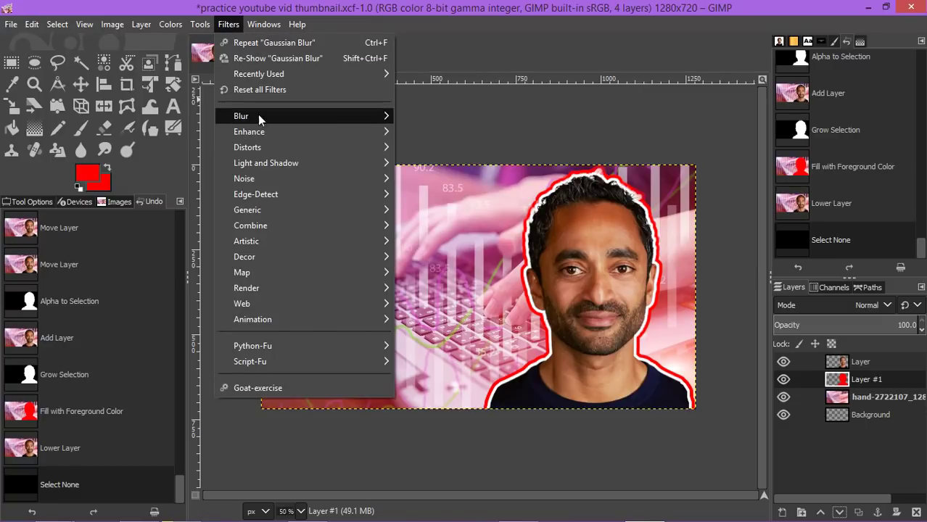
mouse_move(338, 111)
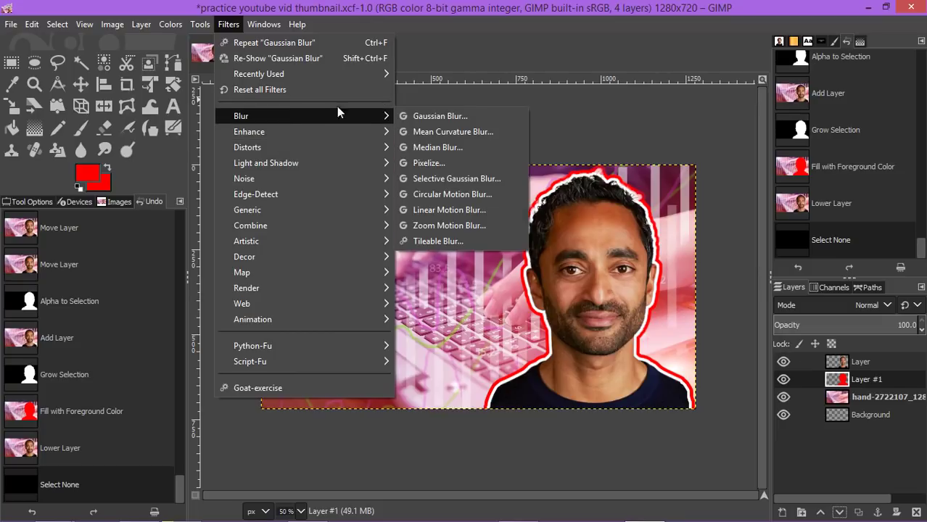
click(456, 116)
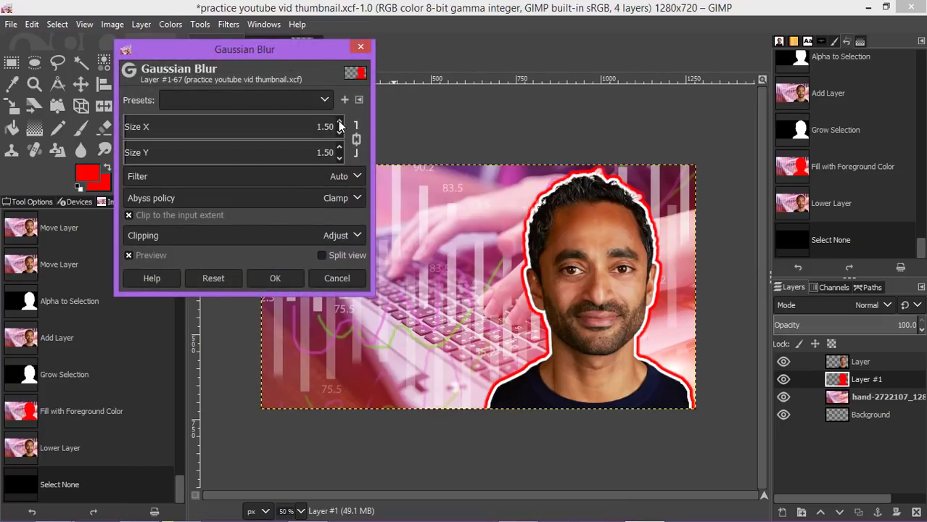
scroll(338, 120, up, 10)
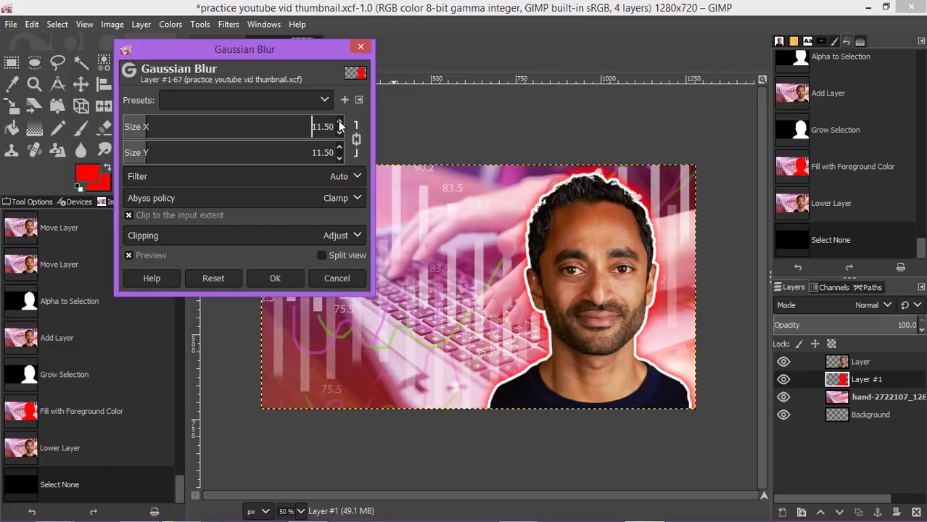
scroll(338, 121, up, 8)
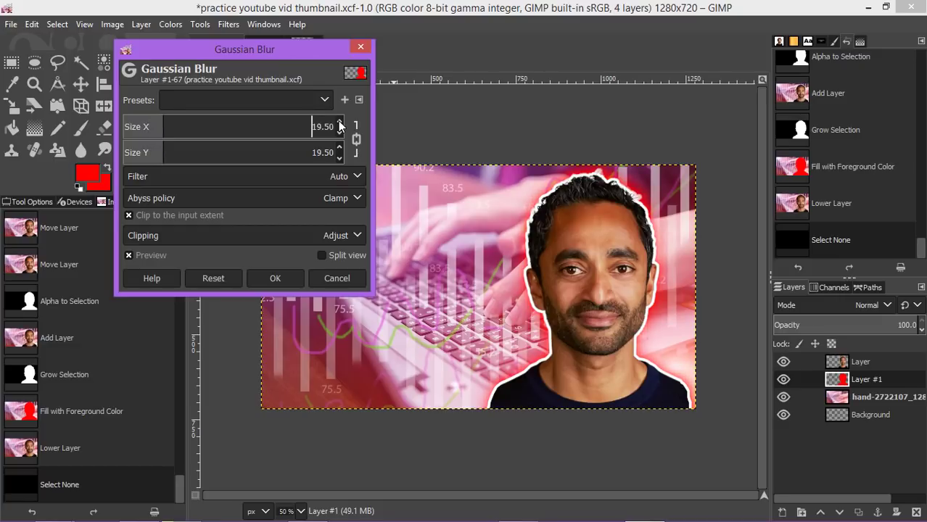
scroll(340, 159, down, 2)
scroll(339, 159, down, 7)
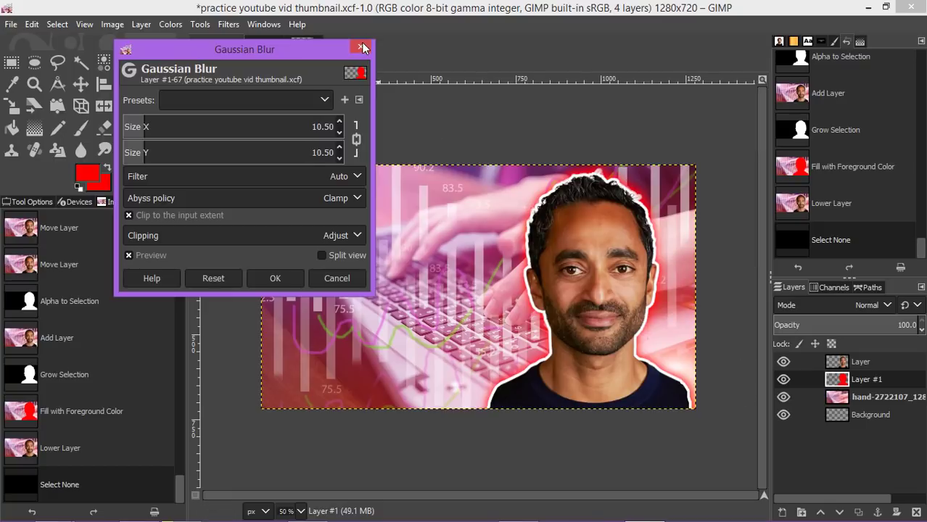
click(348, 284)
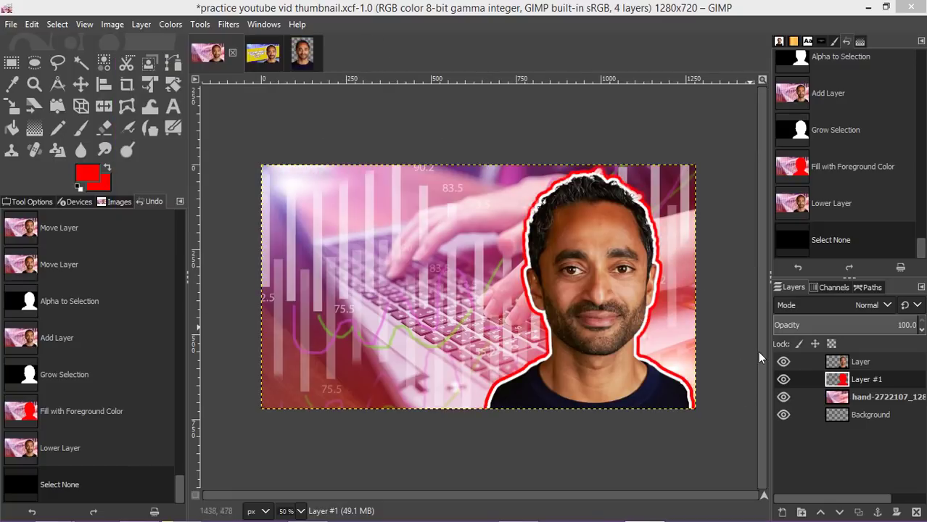
- Delete the red silhouette layer and check the finished Bitcoin price prediction thumbnail for reference
right_click(854, 381)
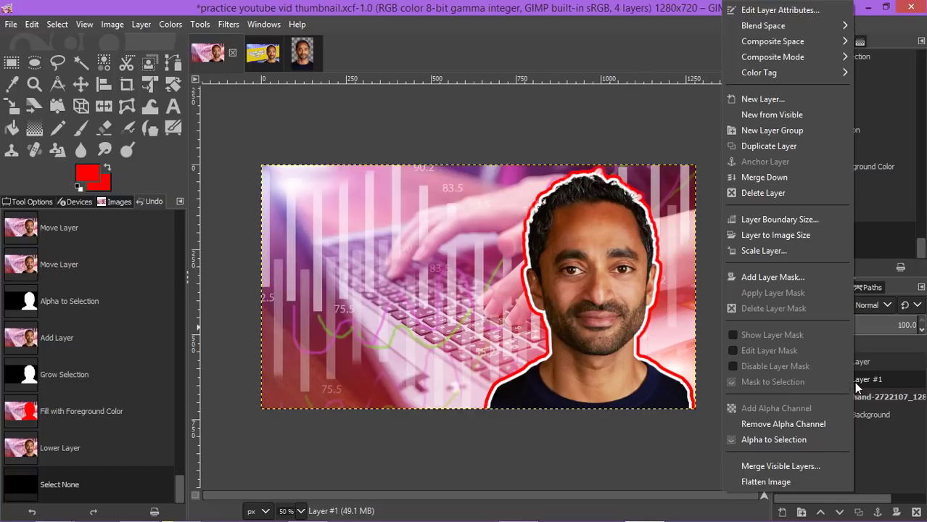
click(775, 192)
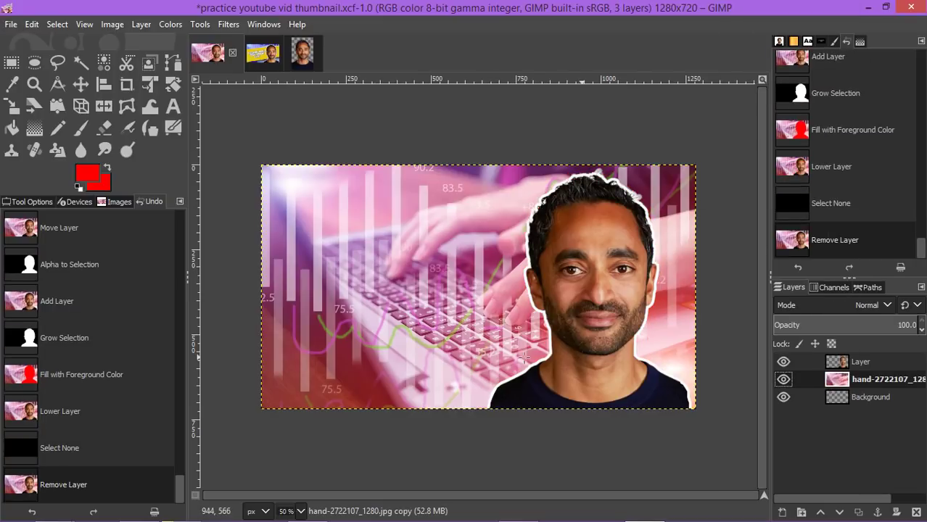
click(260, 55)
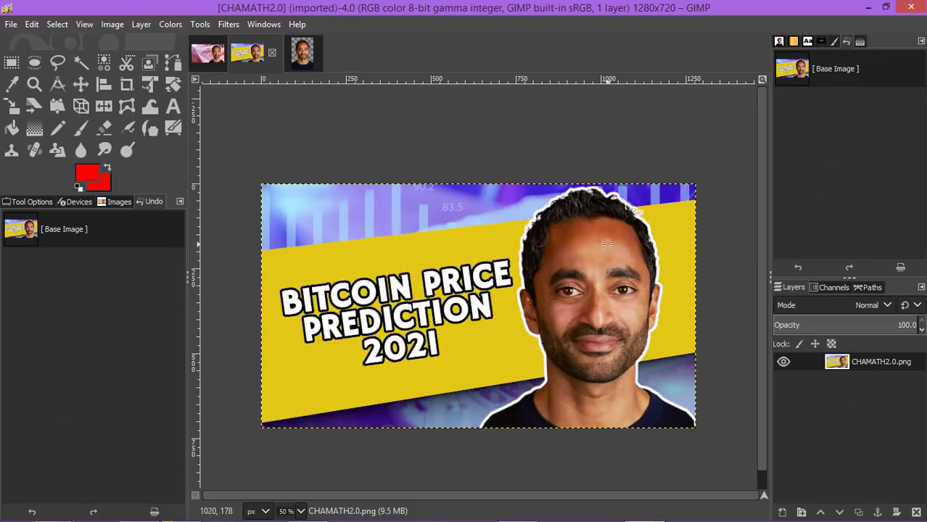
click(206, 56)
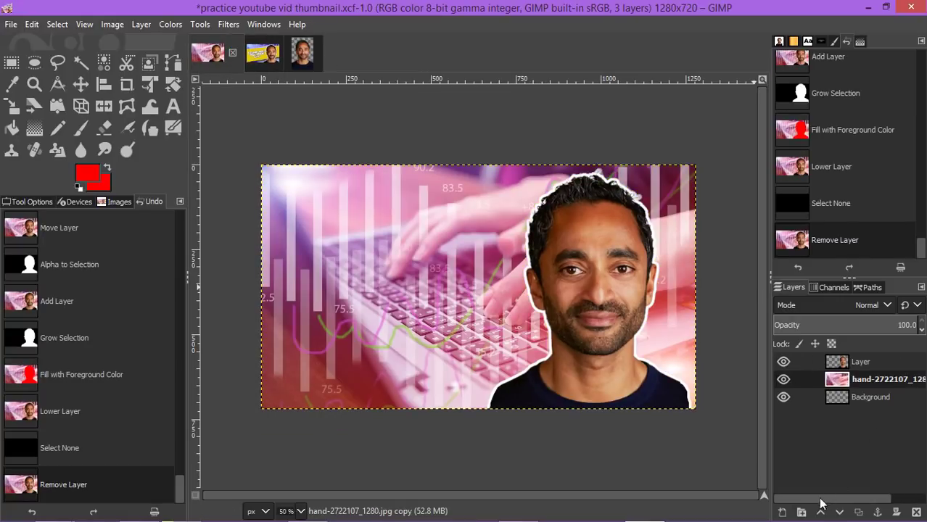
- Add a transparent 1280 × 720 px layer between the hand photo and the portrait and fill it with yellow e1c814
click(781, 511)
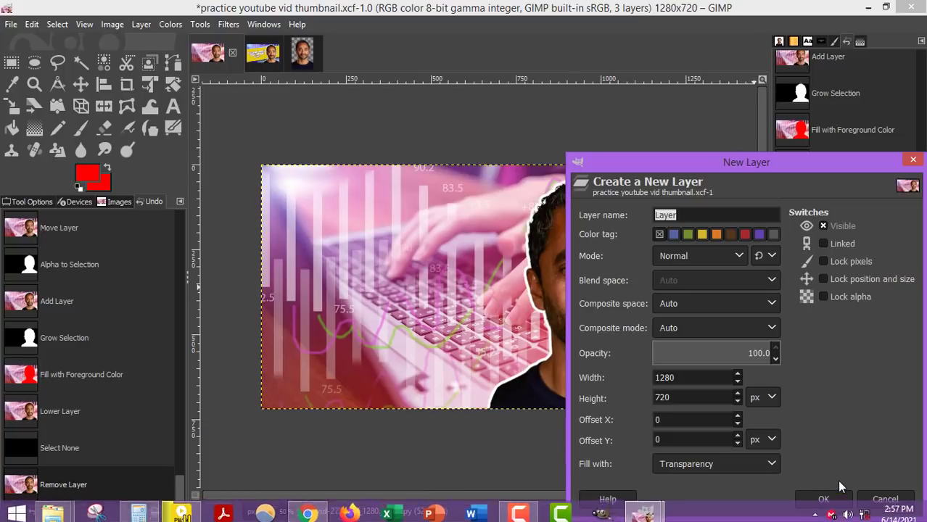
click(824, 499)
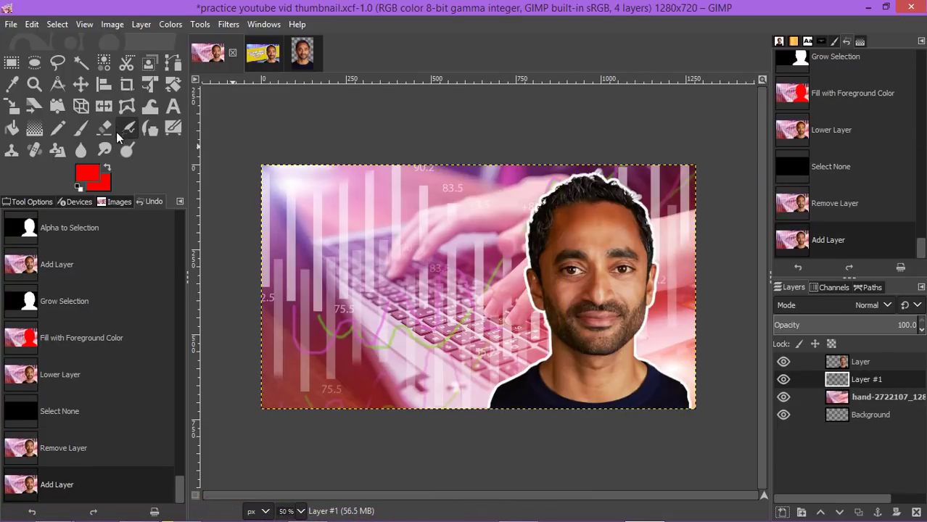
click(89, 175)
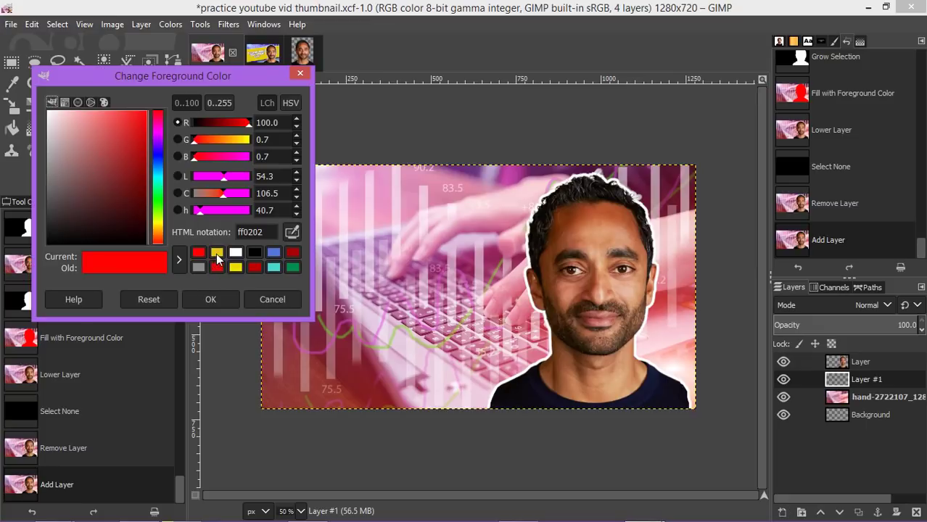
click(216, 253)
click(210, 298)
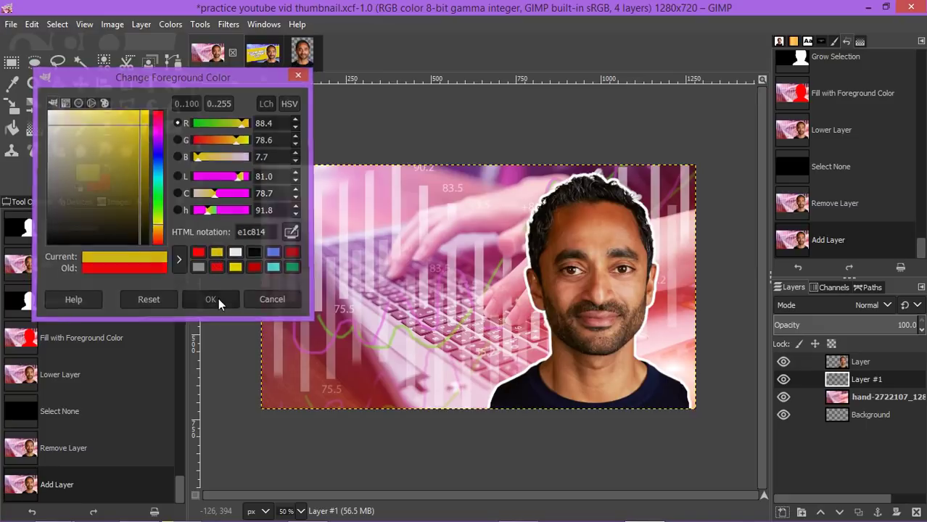
click(35, 24)
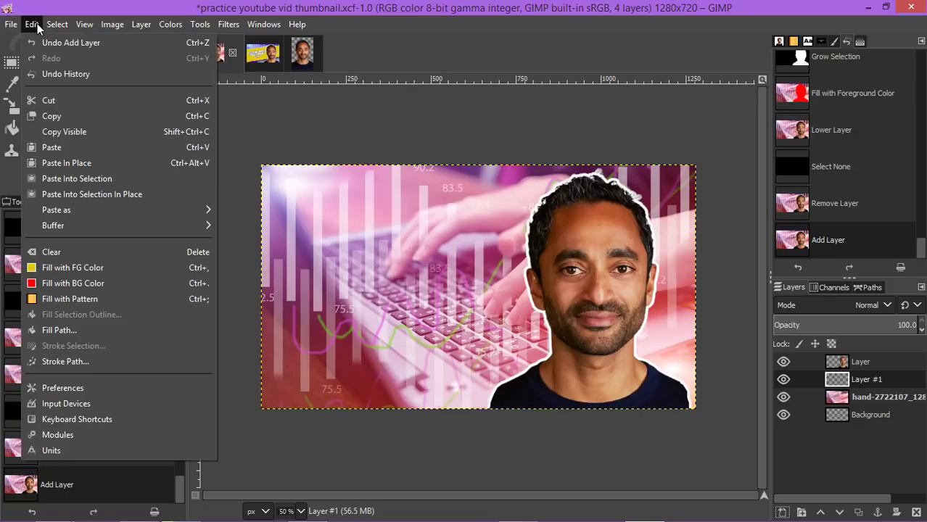
click(81, 268)
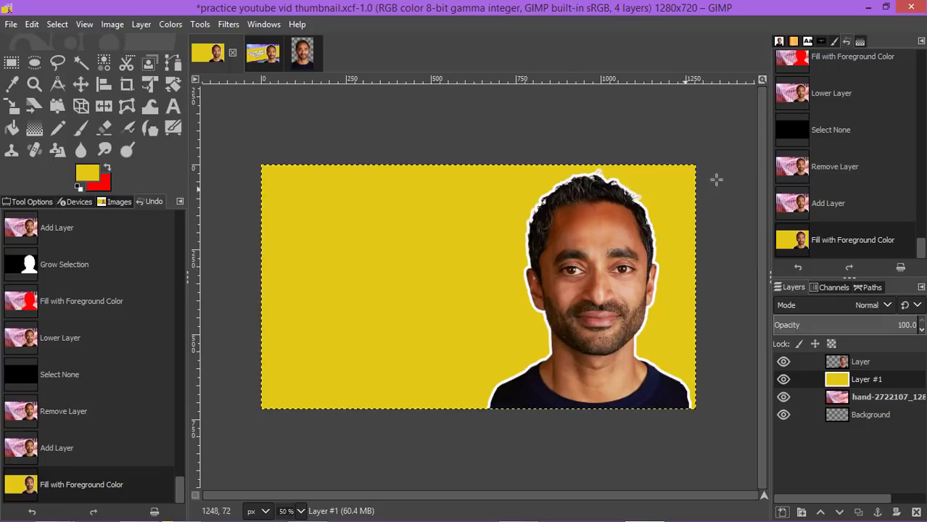
- Draw a closed path around the canvas's lower part, its upper edge rising diagonally from the lower-left corner to the right side at chin height
click(174, 64)
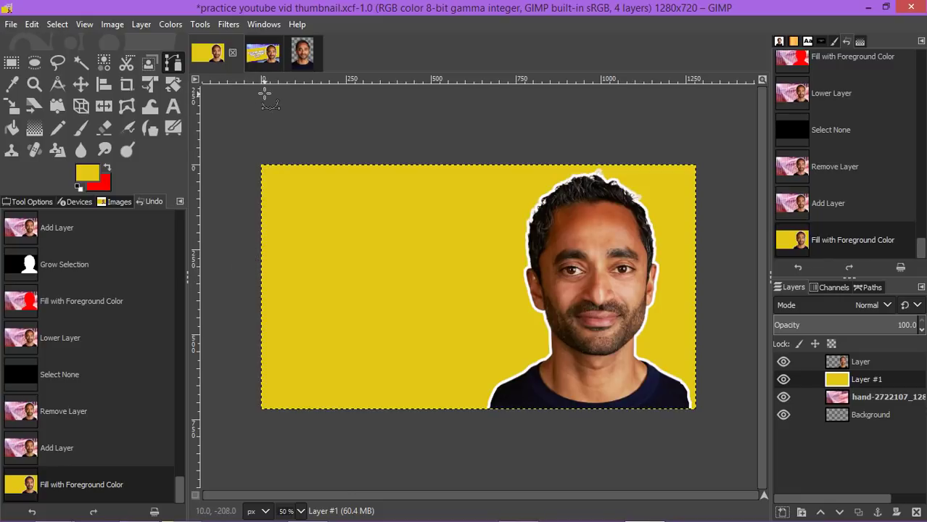
click(270, 69)
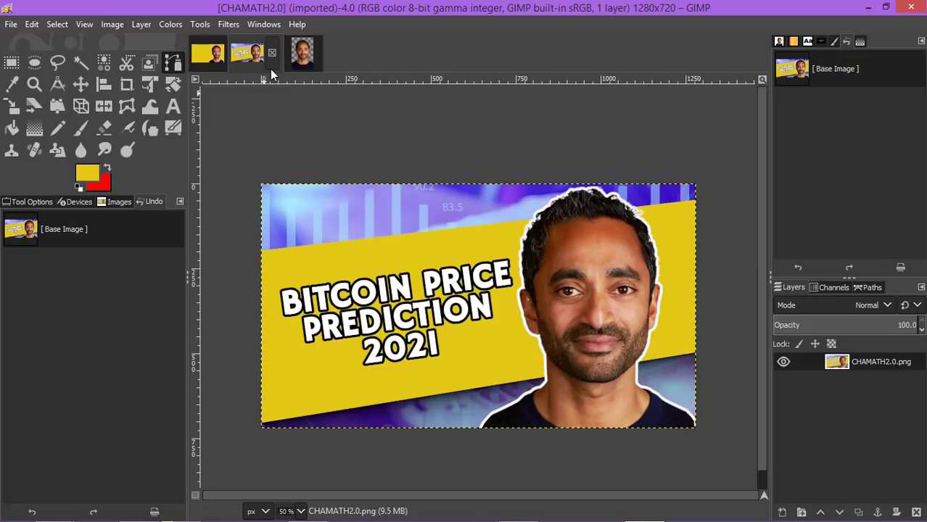
click(211, 58)
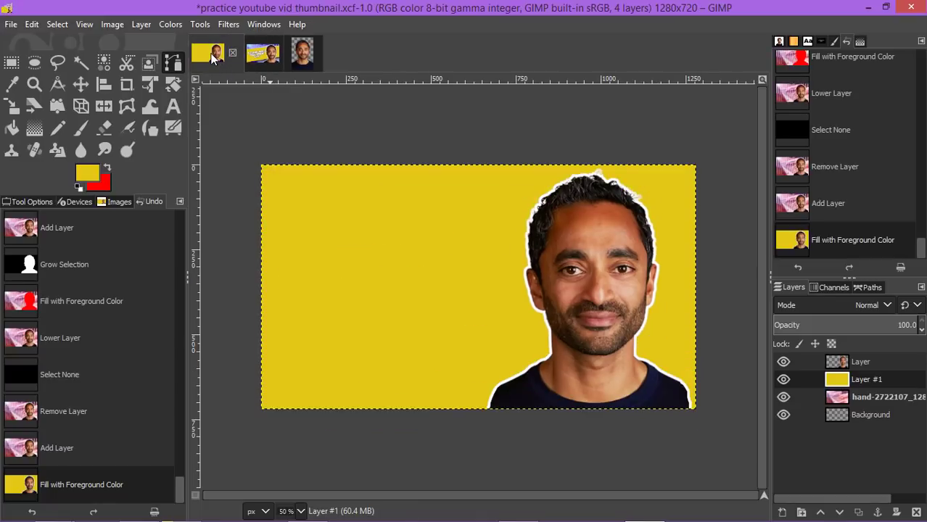
click(240, 405)
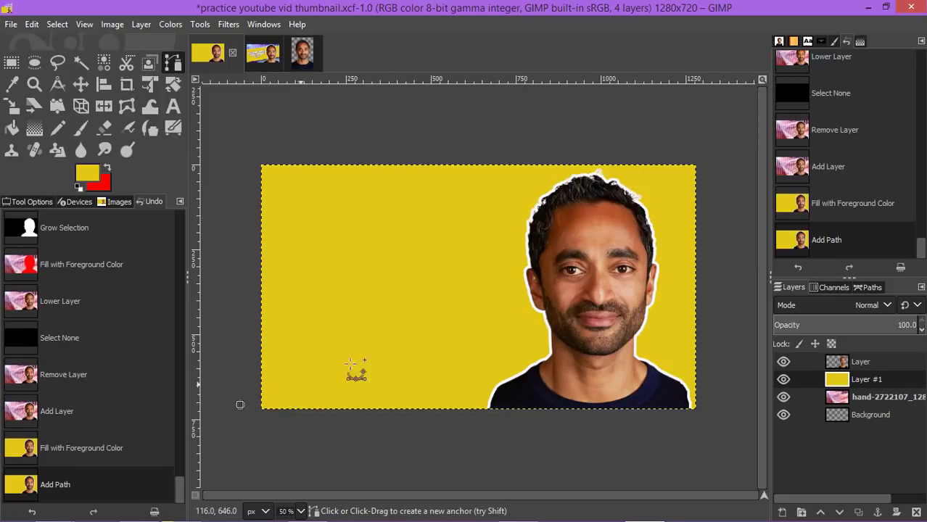
click(714, 327)
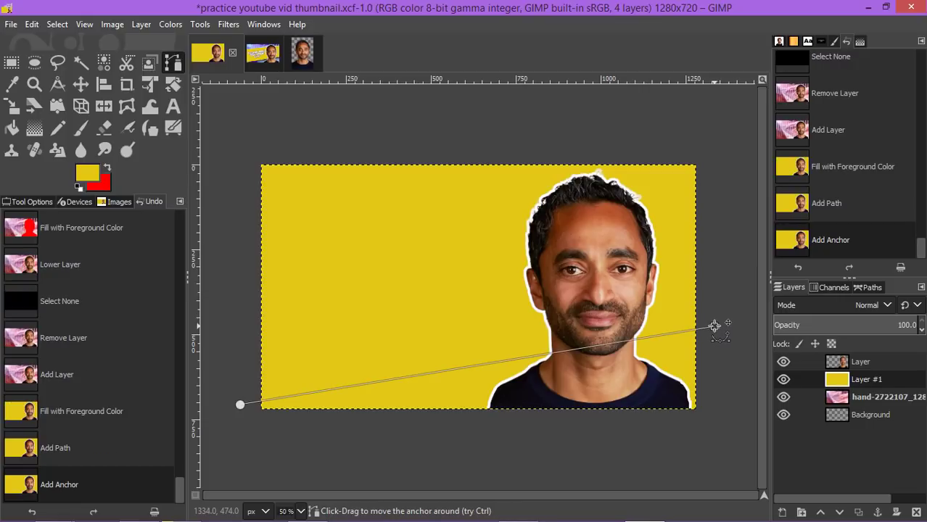
click(724, 358)
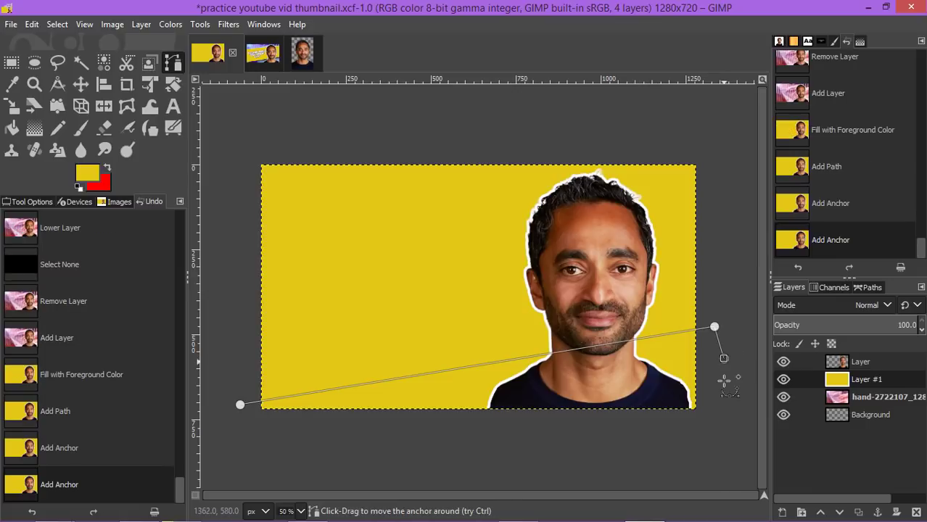
click(724, 411)
click(673, 450)
click(460, 430)
click(341, 445)
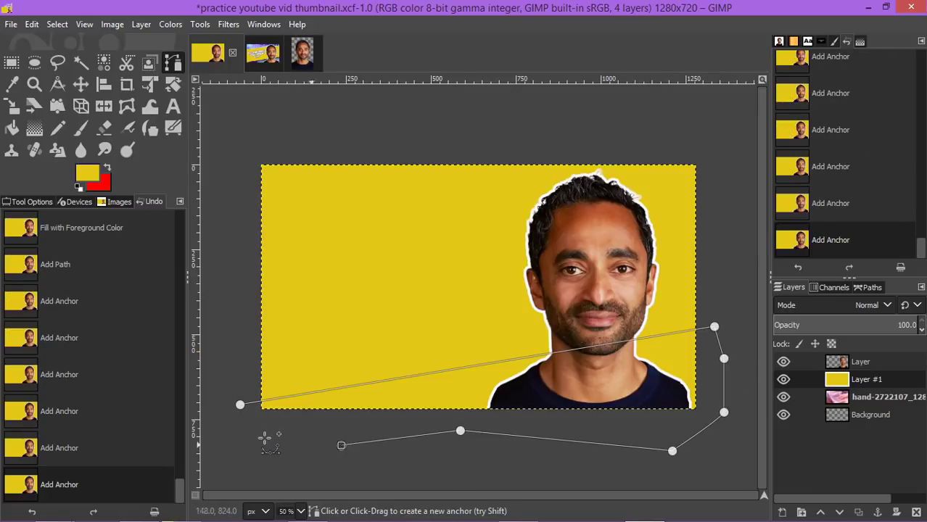
click(261, 437)
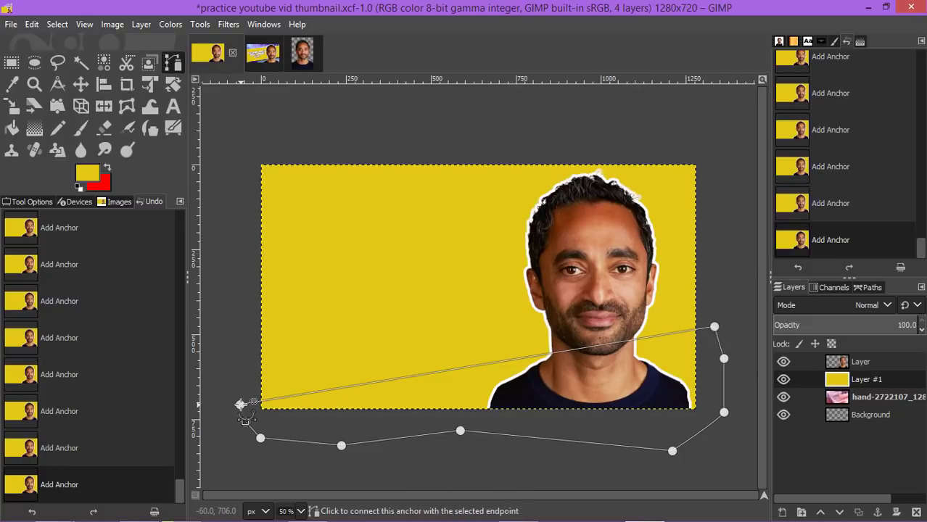
click(240, 403)
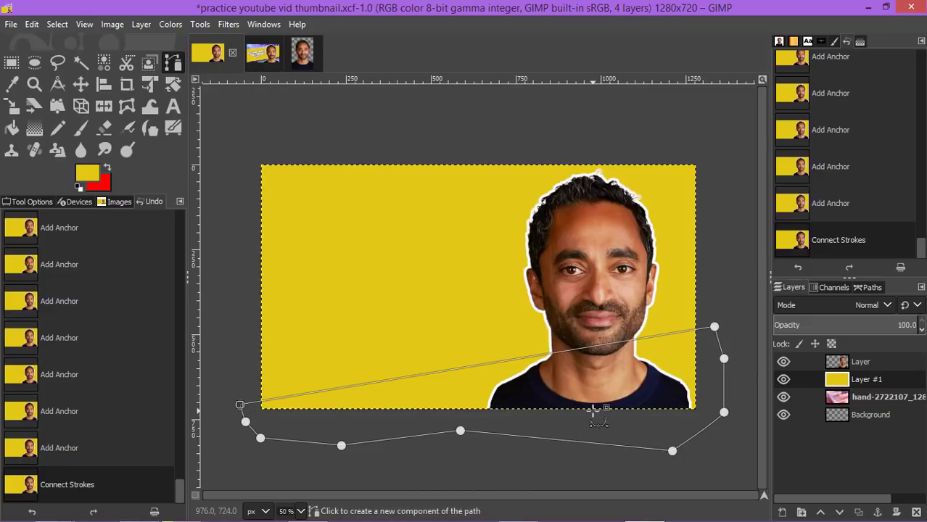
- Convert the closed path to a selection and clear that lower wedge from the yellow layer
key(shift+v)
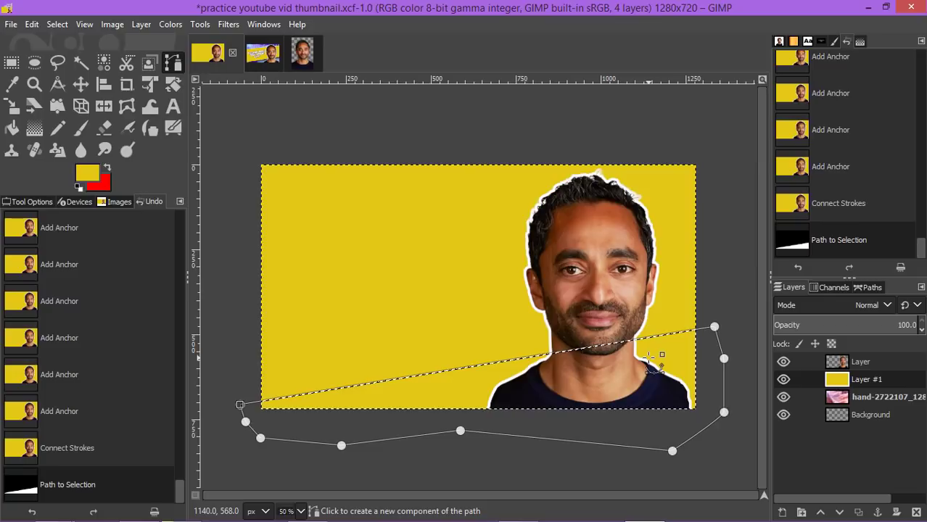
key(Delete)
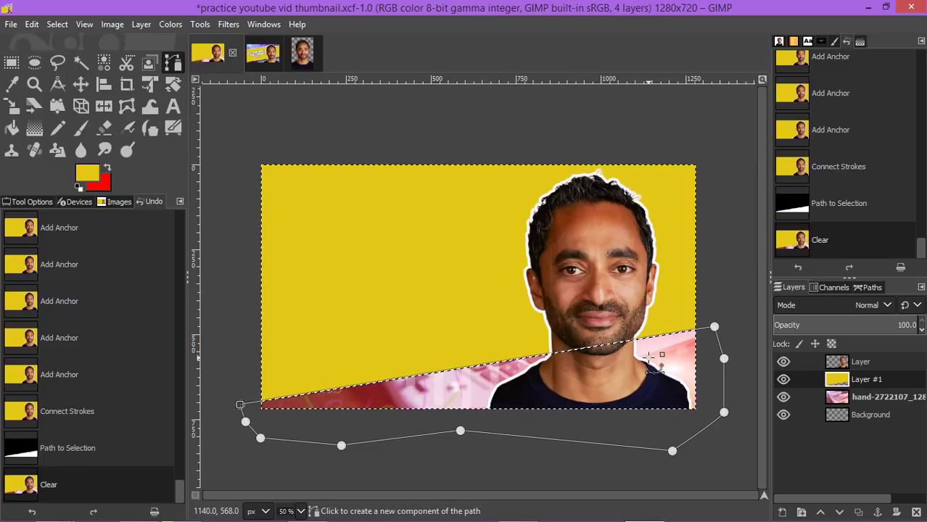
- Switch to the Move tool and deselect the cleared strip below the yellow shape
click(725, 222)
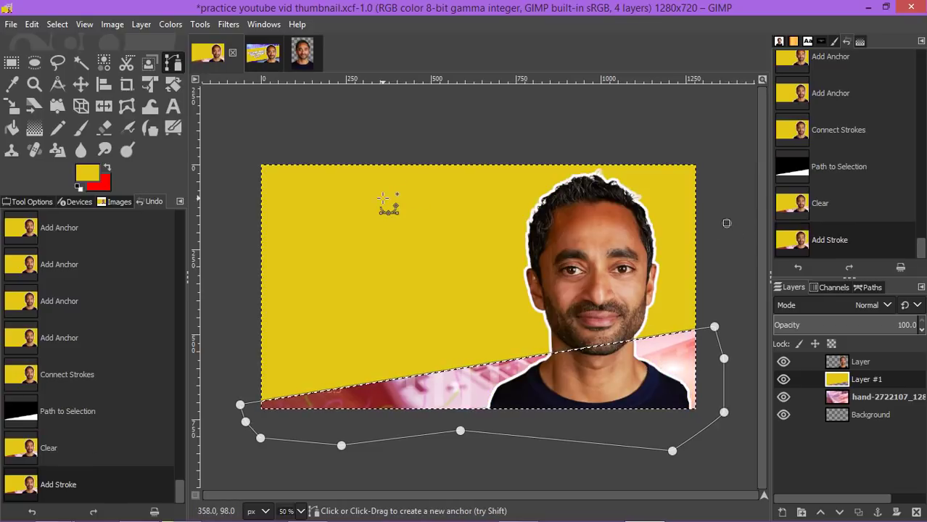
click(84, 86)
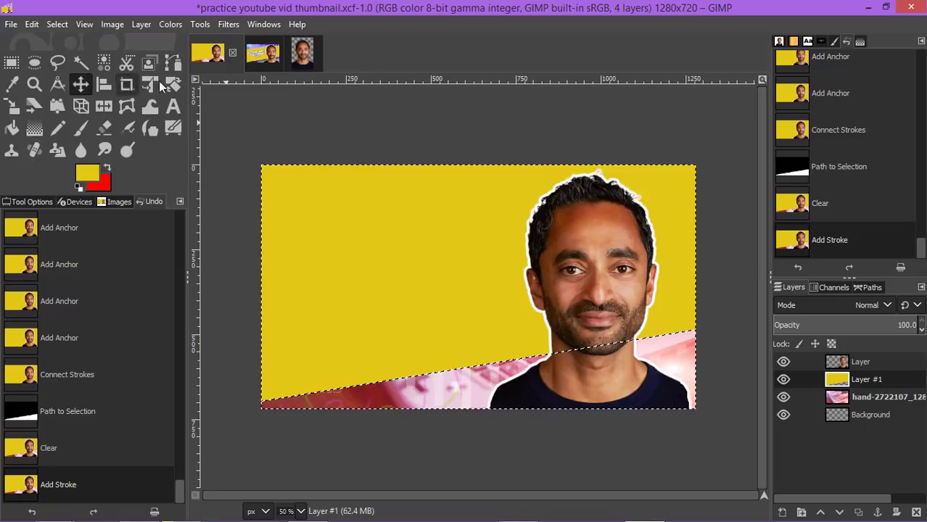
click(54, 25)
click(66, 59)
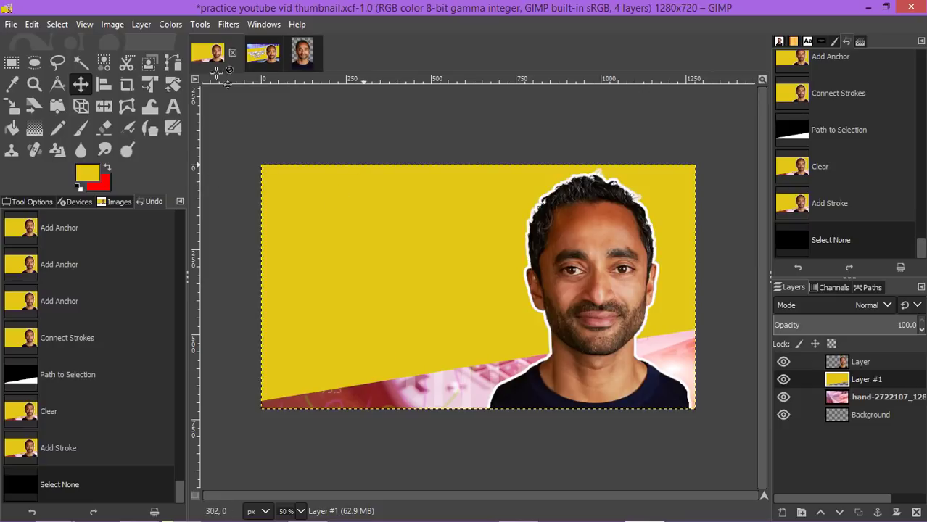
- Using the CHAMATH2.0 image as reference, draw a slanted path line across the upper yellow area, extending beyond both sides of the canvas
click(259, 55)
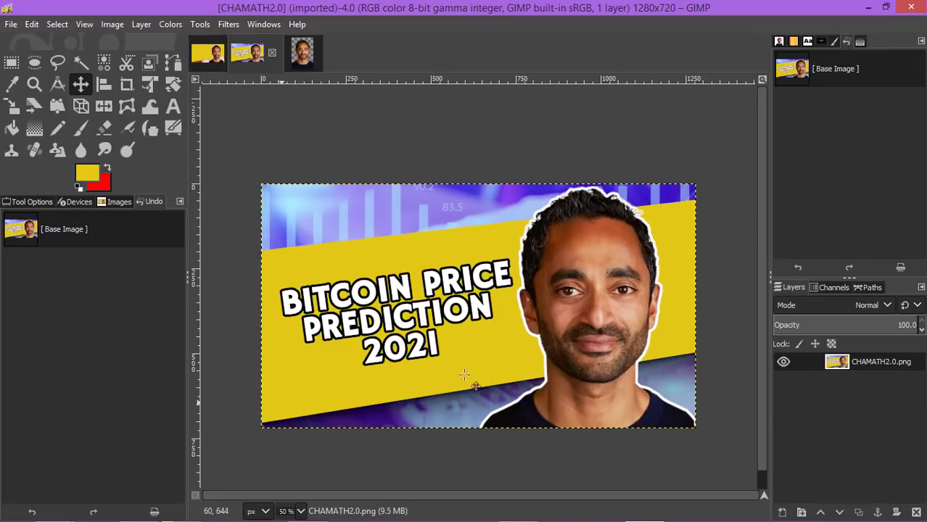
click(207, 56)
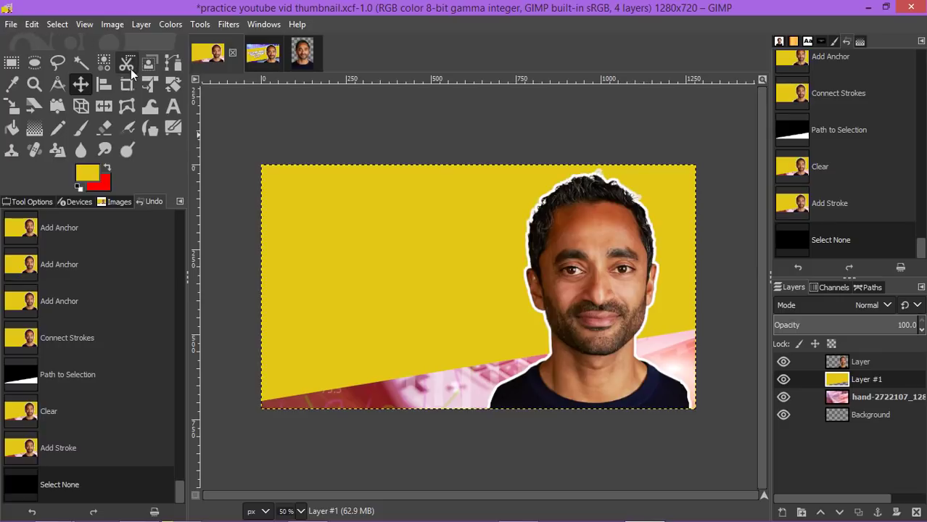
click(173, 64)
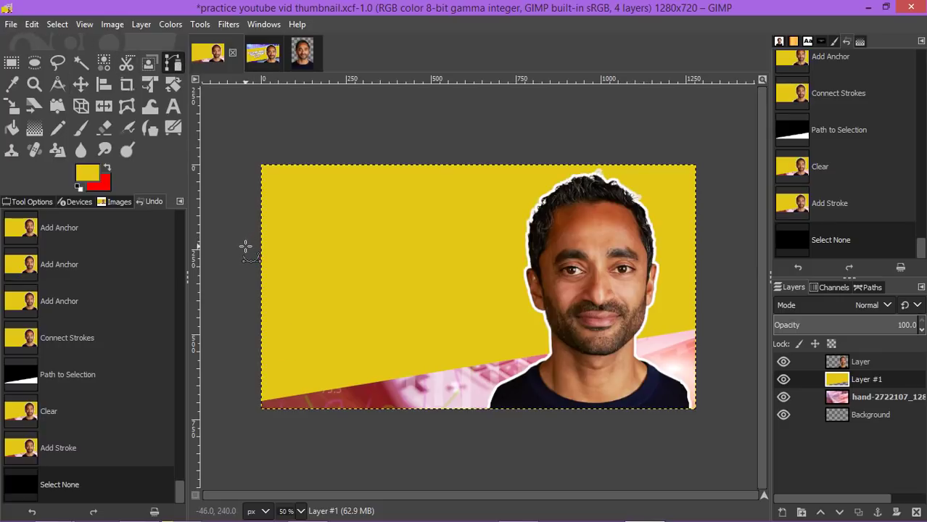
click(260, 55)
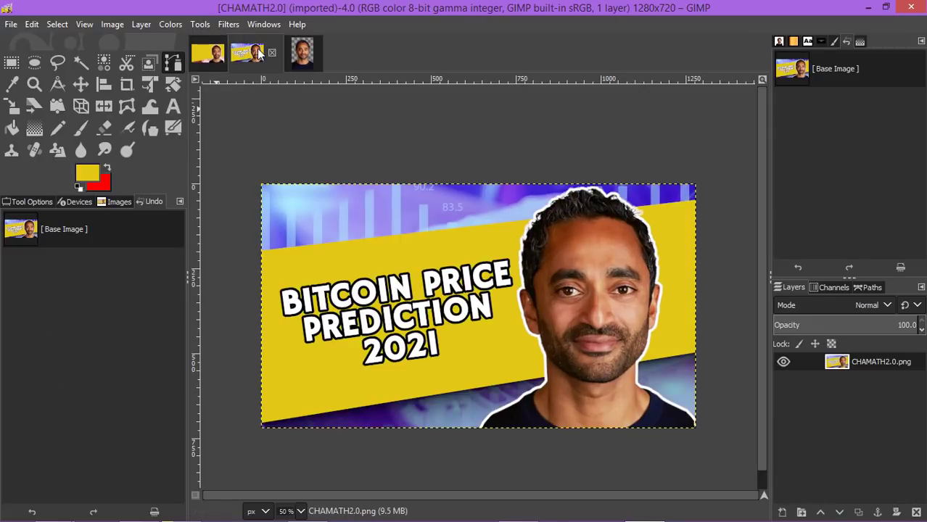
click(206, 53)
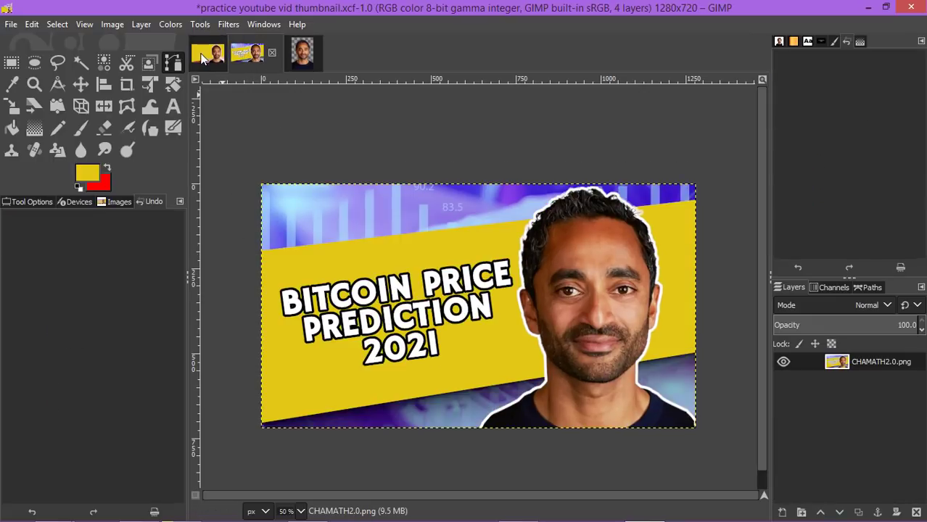
click(243, 249)
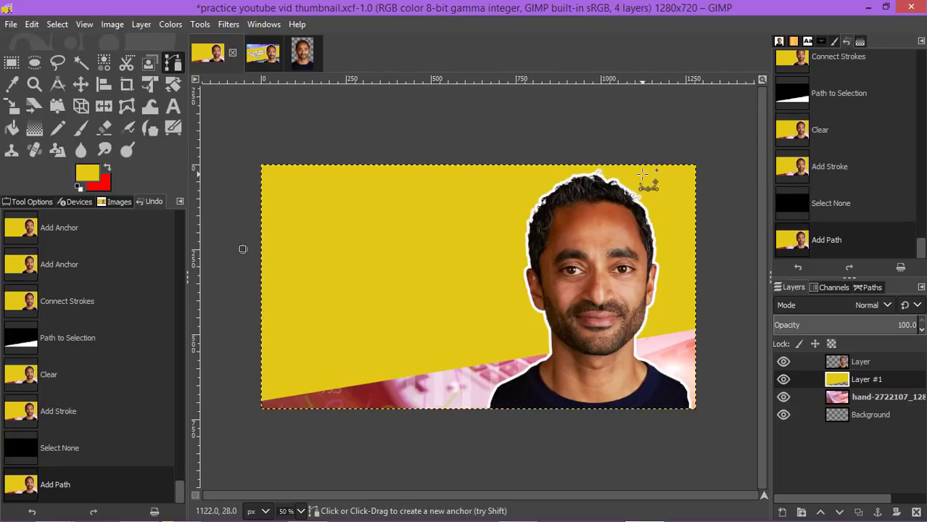
click(709, 177)
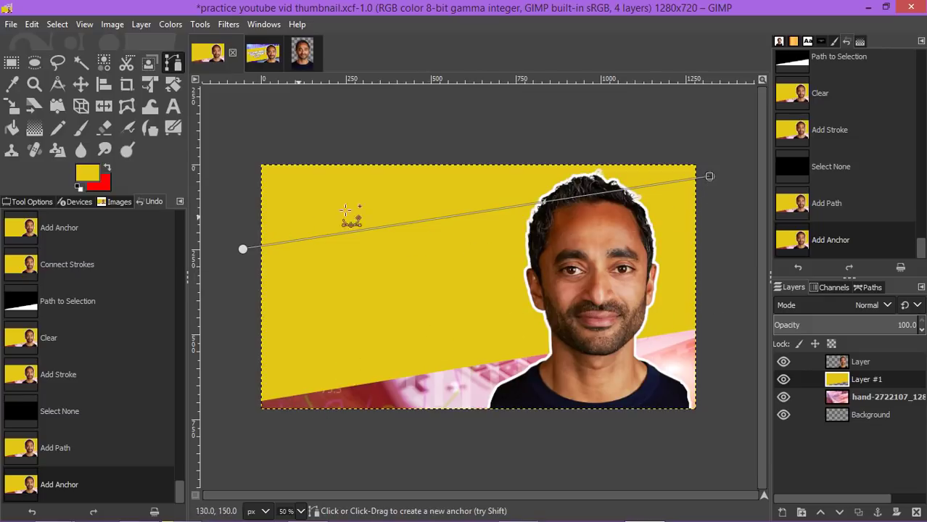
click(709, 175)
drag(708, 176, 709, 172)
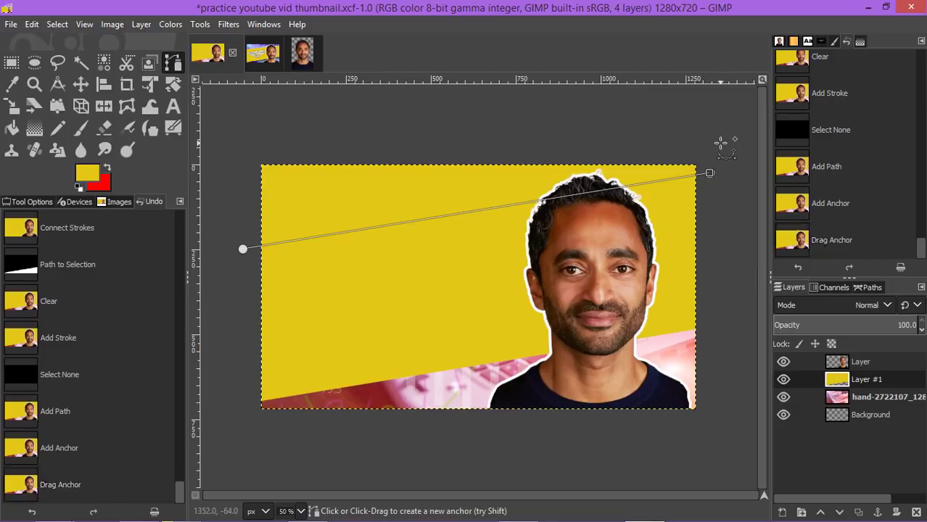
- Continue the path outside the canvas with anchors above the image and back down along the left side
click(720, 143)
click(658, 115)
click(520, 116)
click(360, 111)
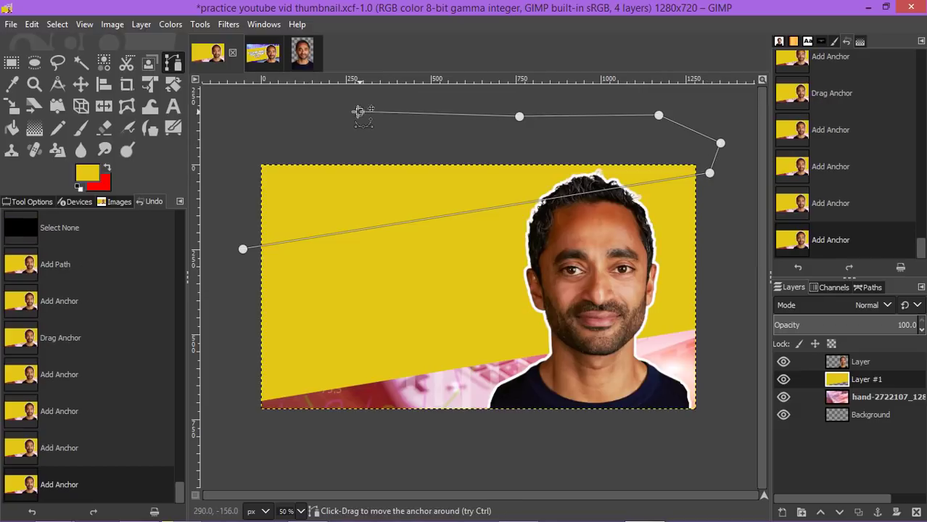
click(249, 107)
click(232, 153)
click(228, 224)
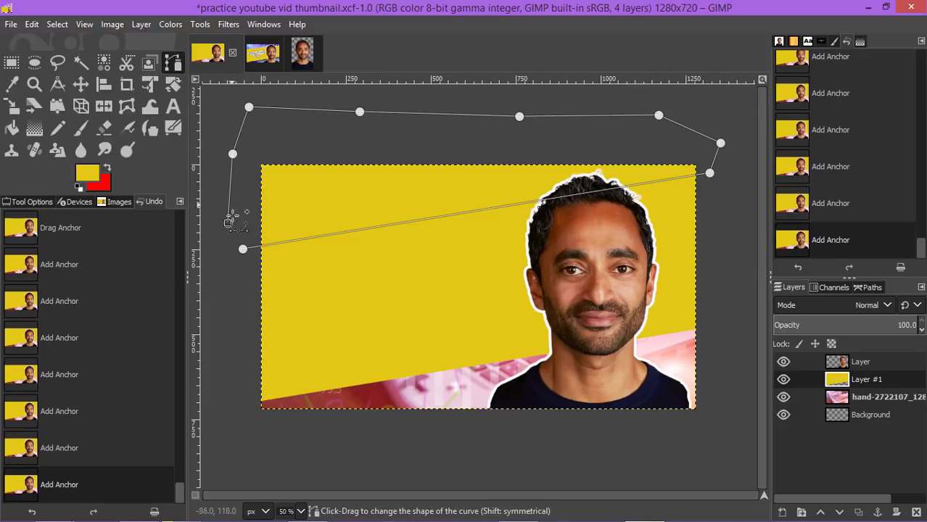
- Close the path at its starting anchor and clear the enclosed yellow area from Layer #1 using a selection made from the path
click(242, 249)
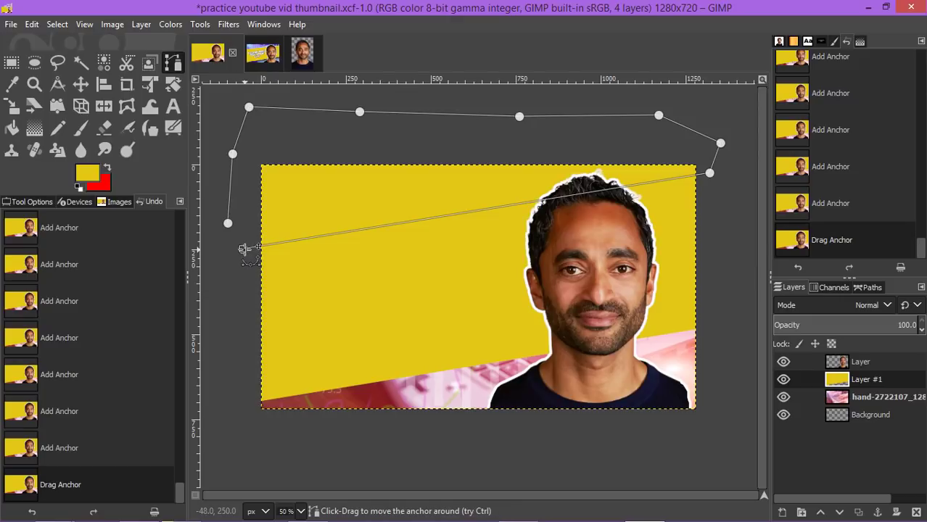
click(228, 223)
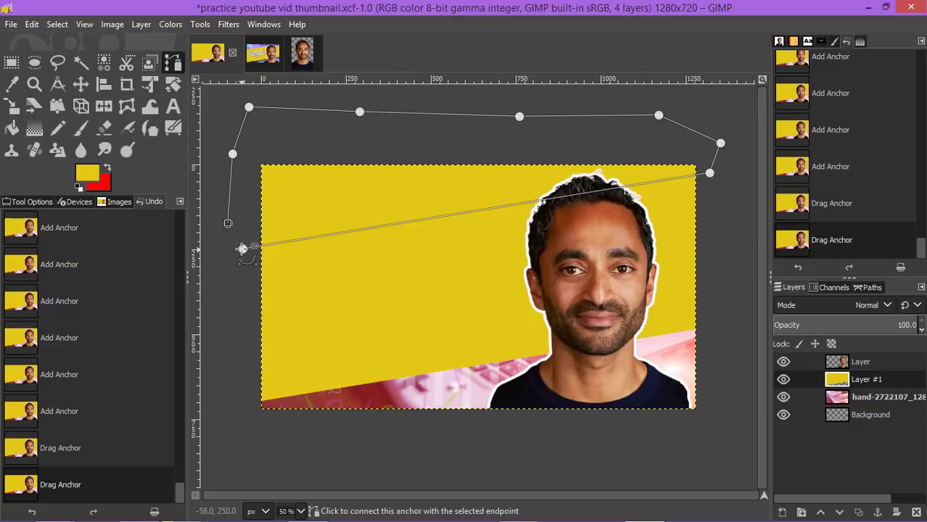
click(243, 248)
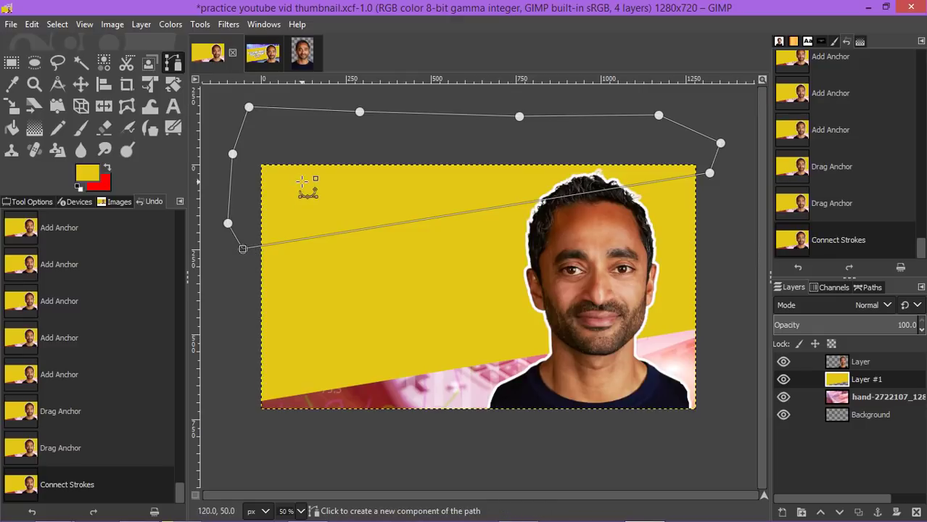
key(shift+v)
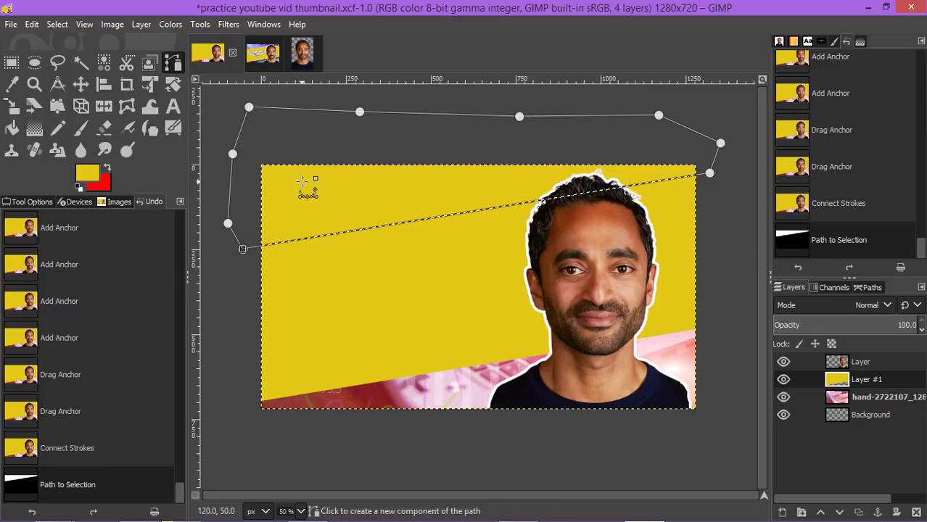
key(Delete)
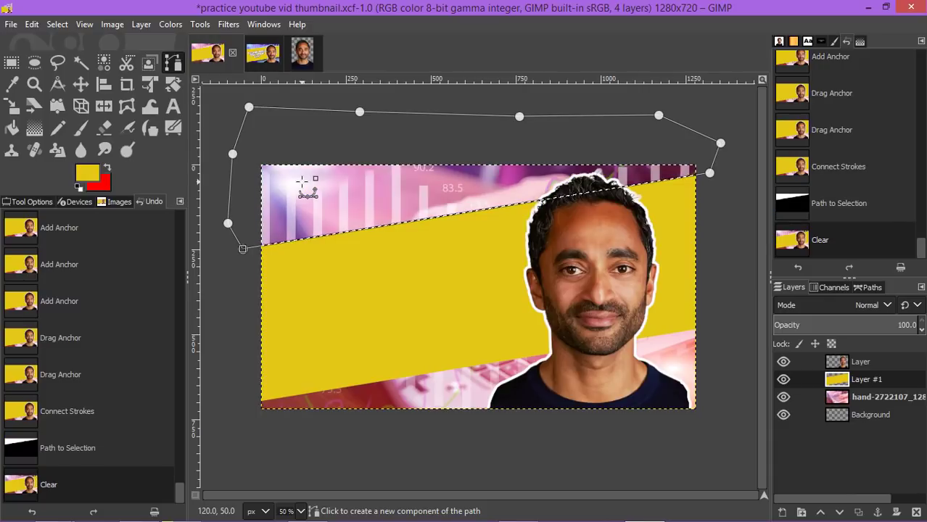
click(714, 229)
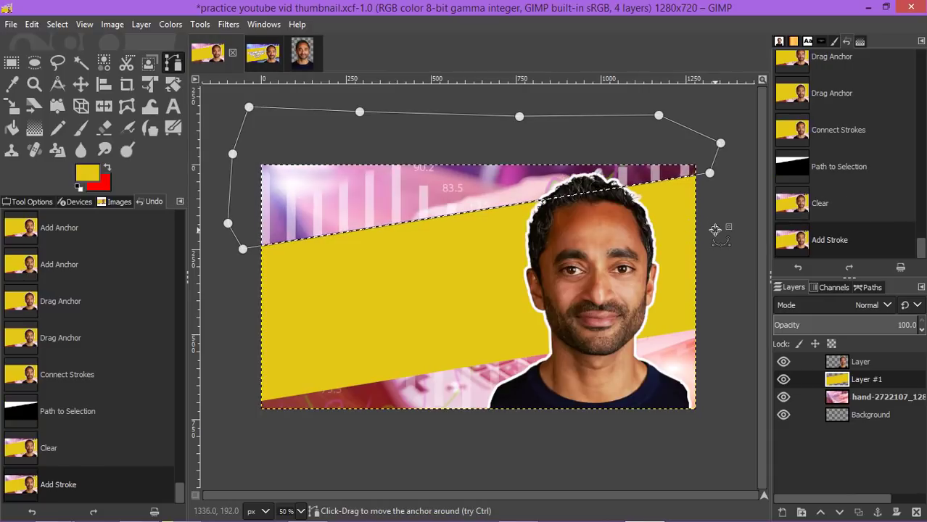
click(237, 292)
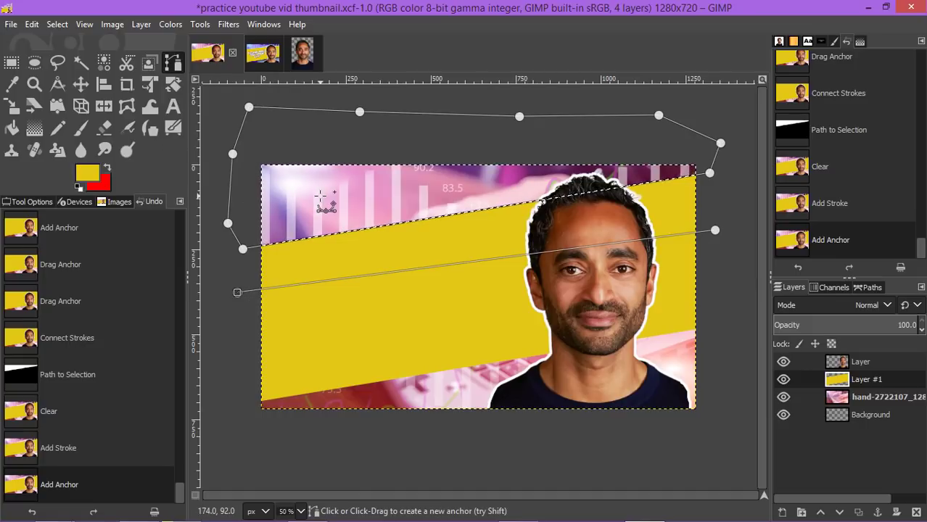
key(ctrl+z)
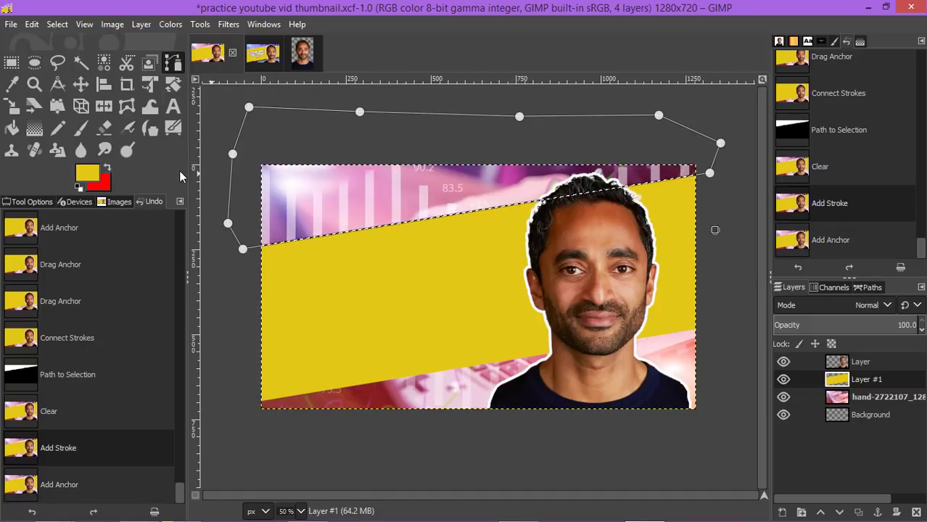
- Return to the Move tool and remove the selection over the cleared upper area
click(79, 84)
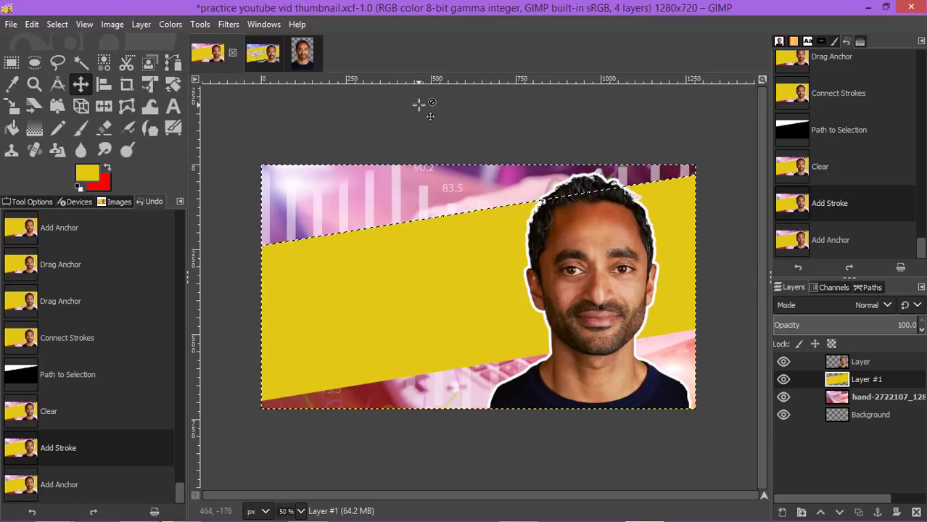
click(57, 27)
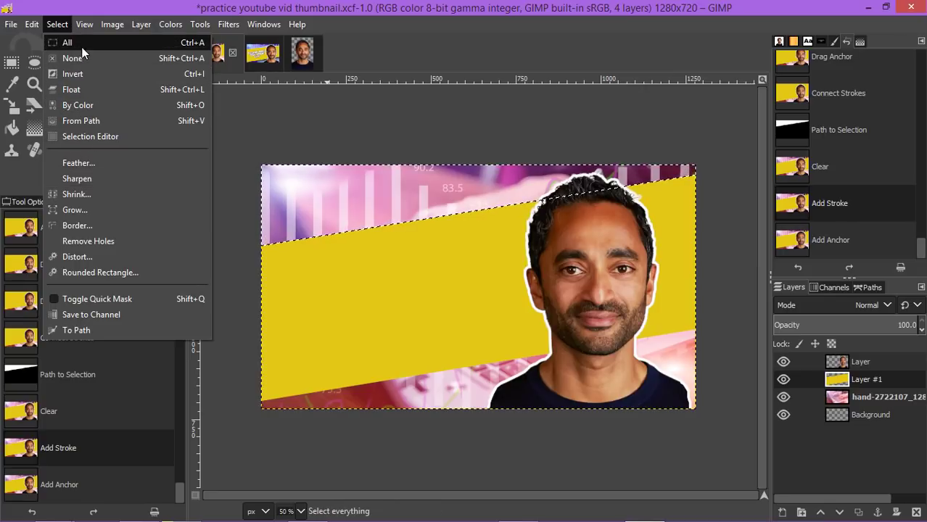
click(66, 61)
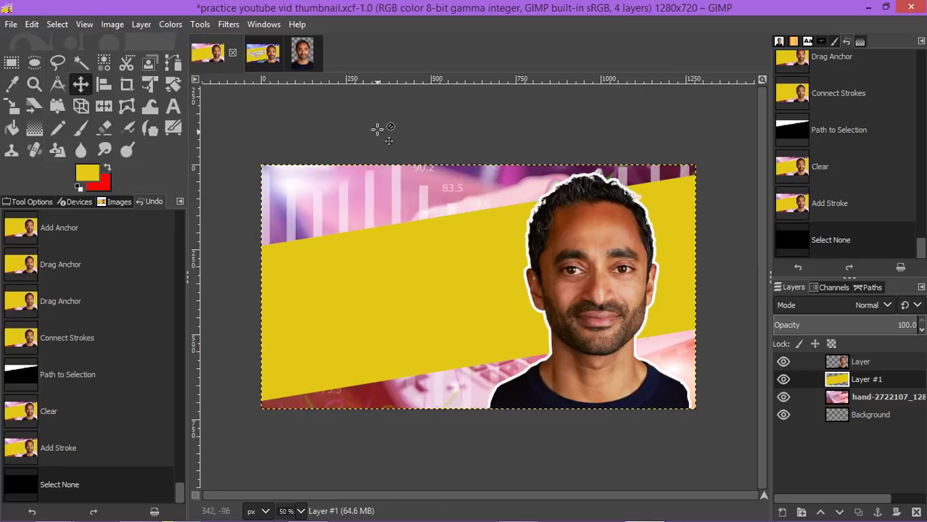
- Save the practice youtube vid thumbnail project and compare it with the CHAMATH2.0 reference image
click(253, 55)
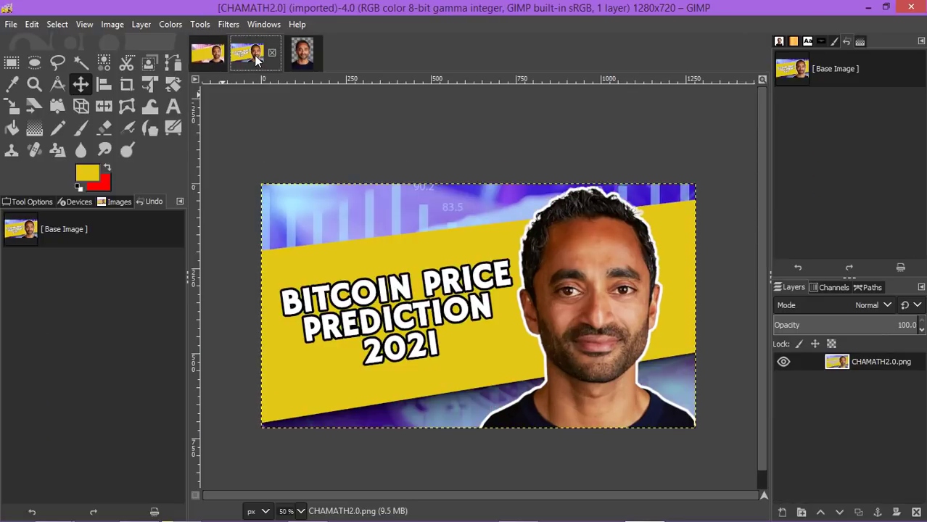
click(208, 50)
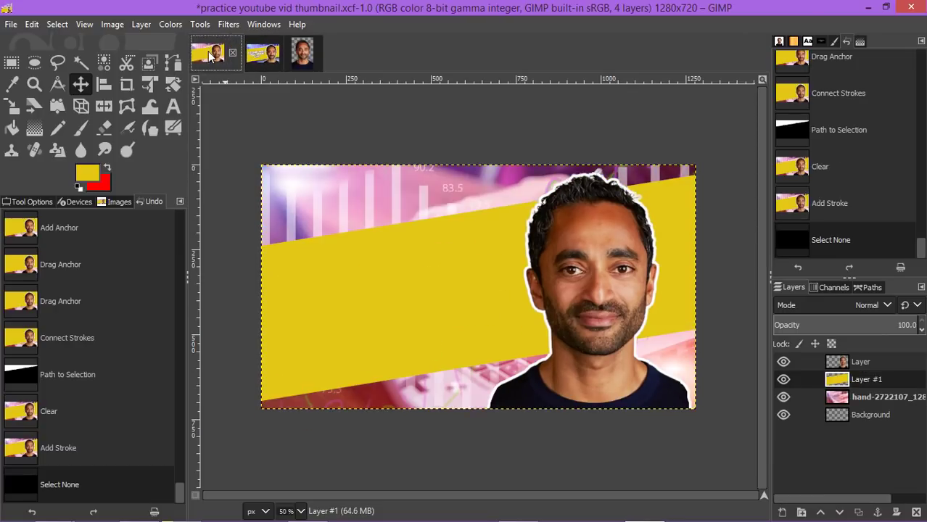
click(11, 26)
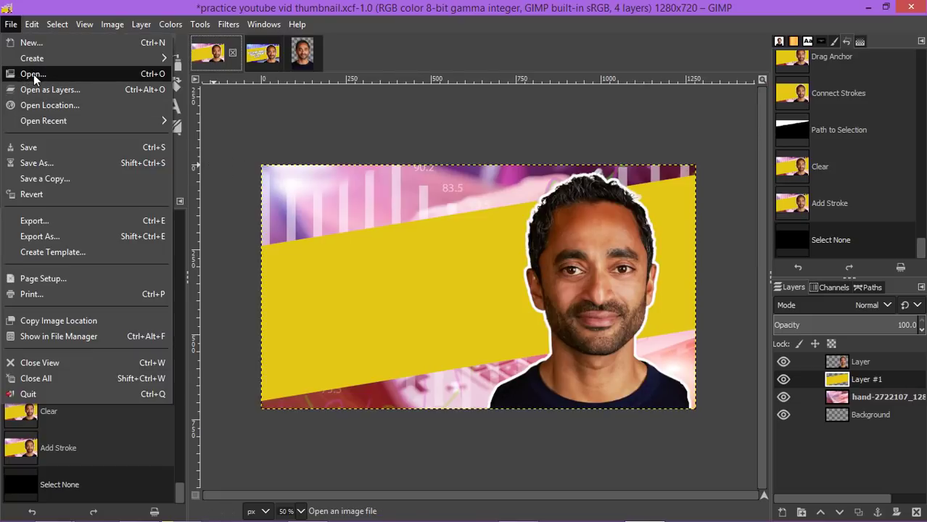
click(36, 147)
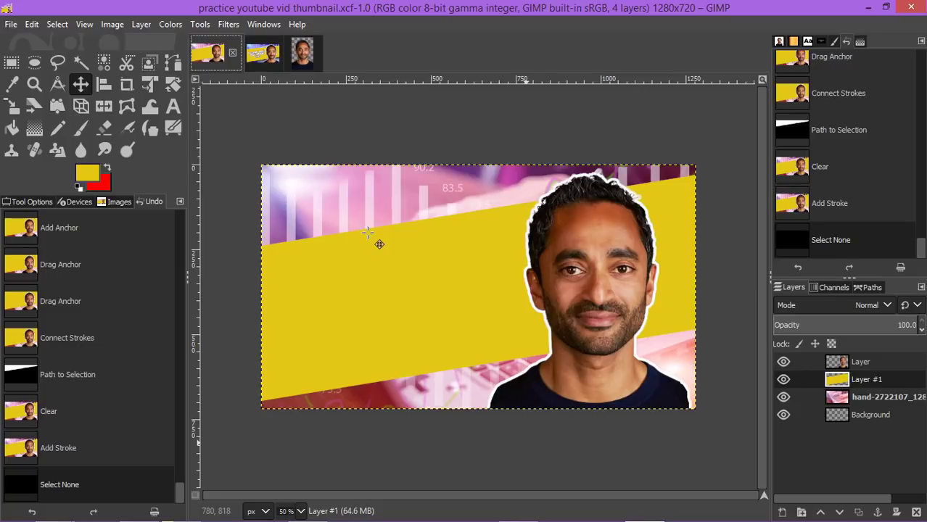
click(254, 53)
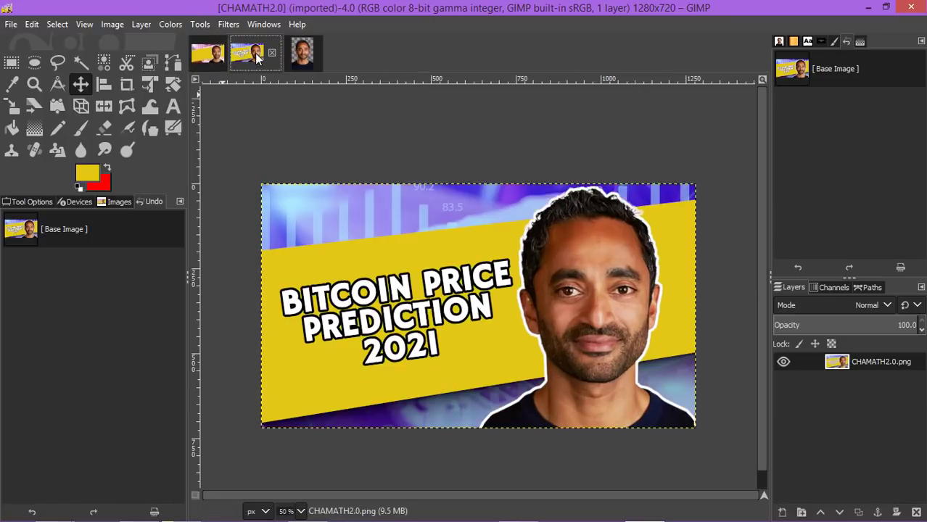
click(208, 56)
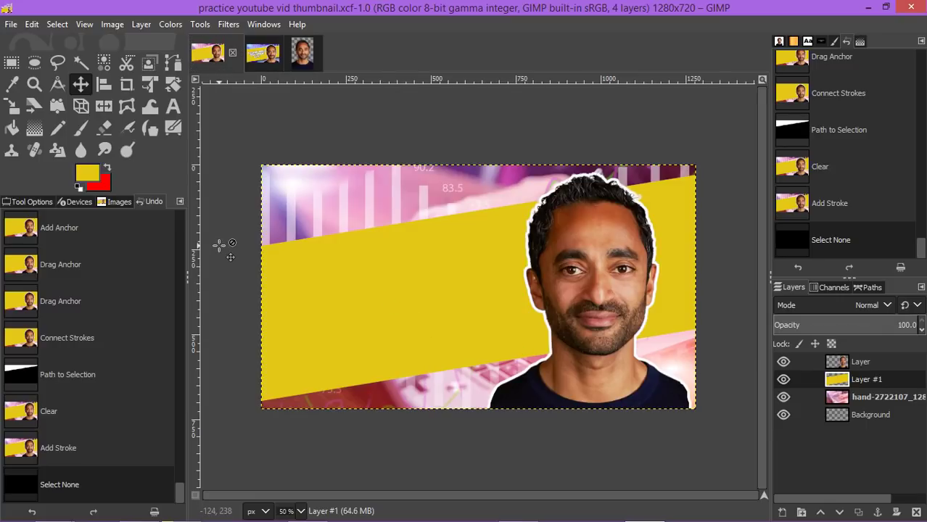
- Toggle the docks off and on to inspect the thumbnail alone, ending with the docks hidden
key(Tab)
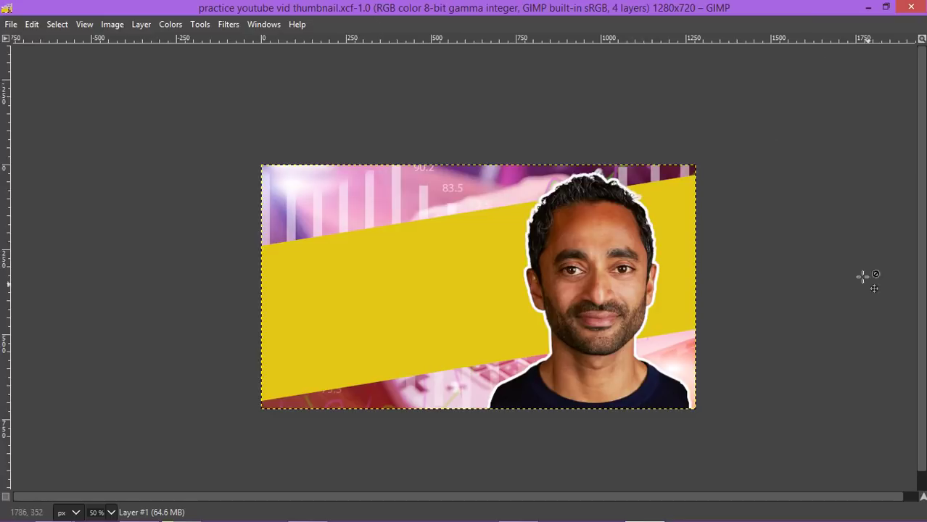
key(Tab)
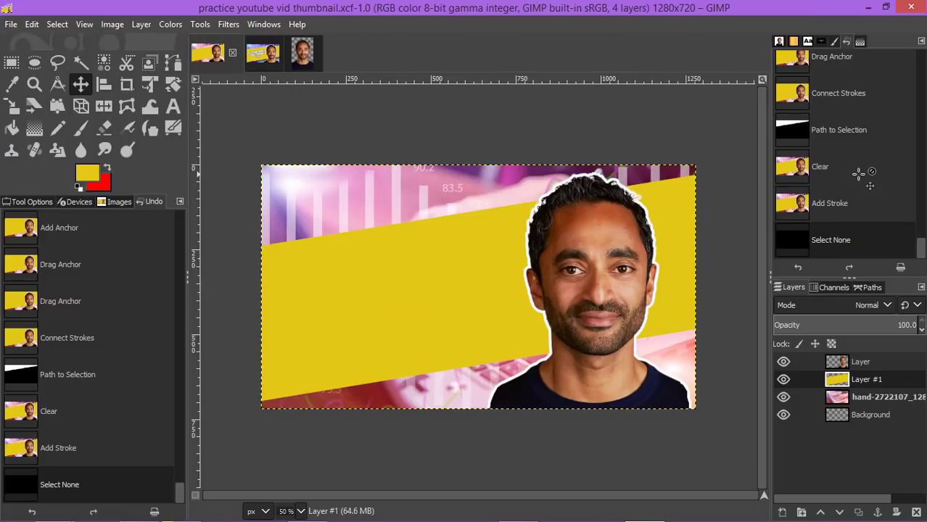
key(Tab)
key(Tab)
key(Tab)
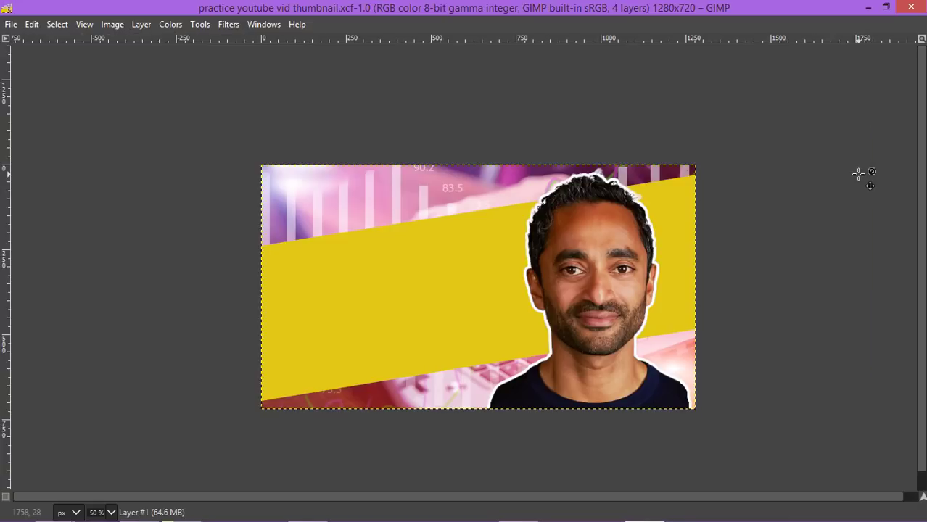
key(Tab)
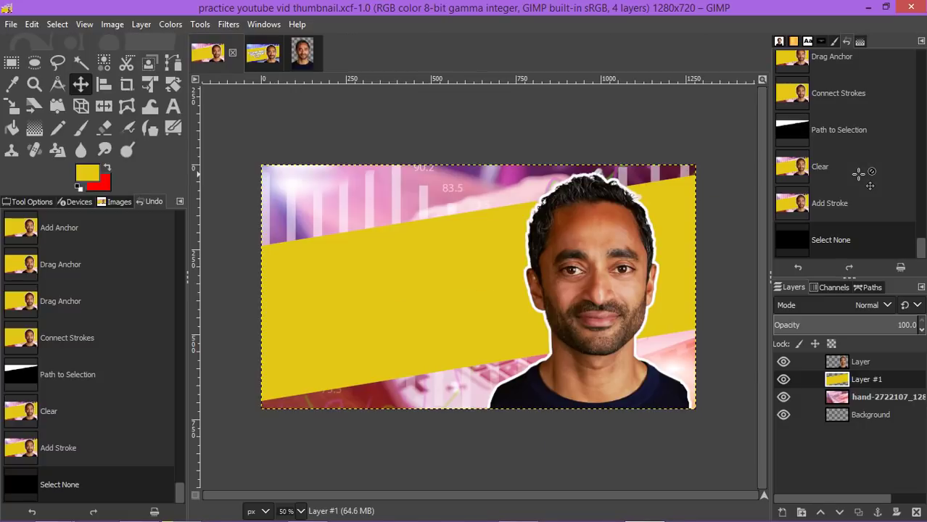
key(Tab)
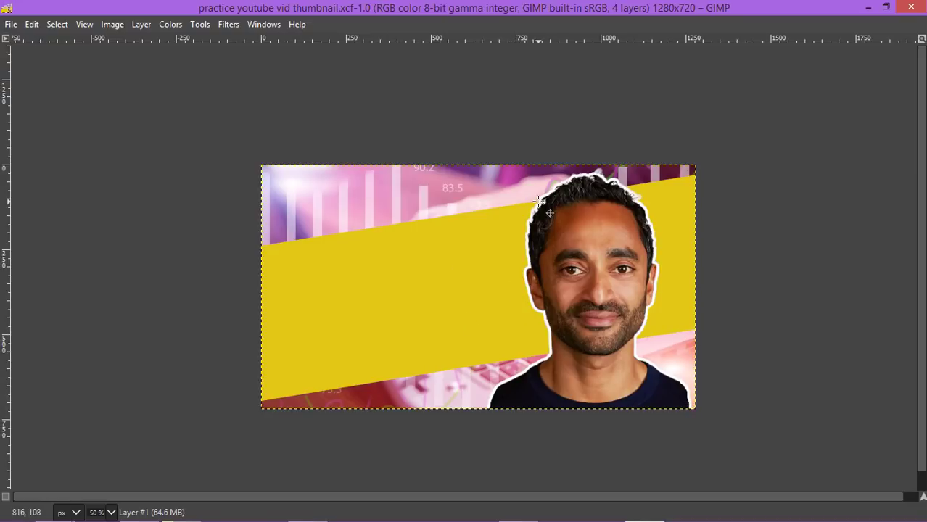
- Restore the docks, activate the Text tool and set its text colour to white
key(Tab)
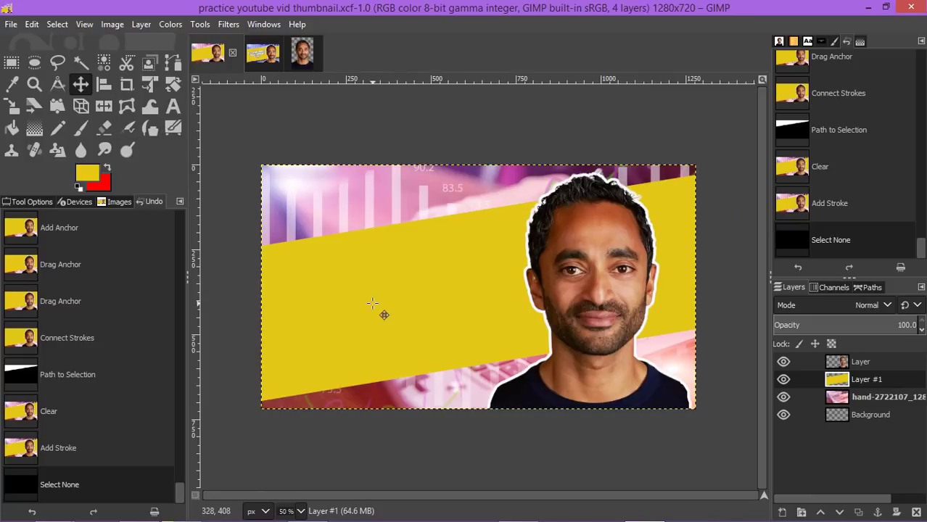
click(173, 110)
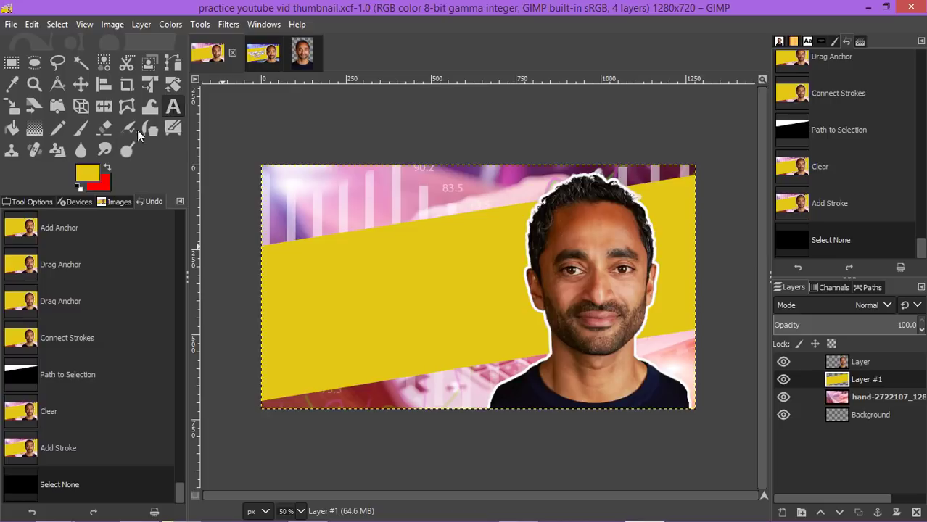
click(33, 203)
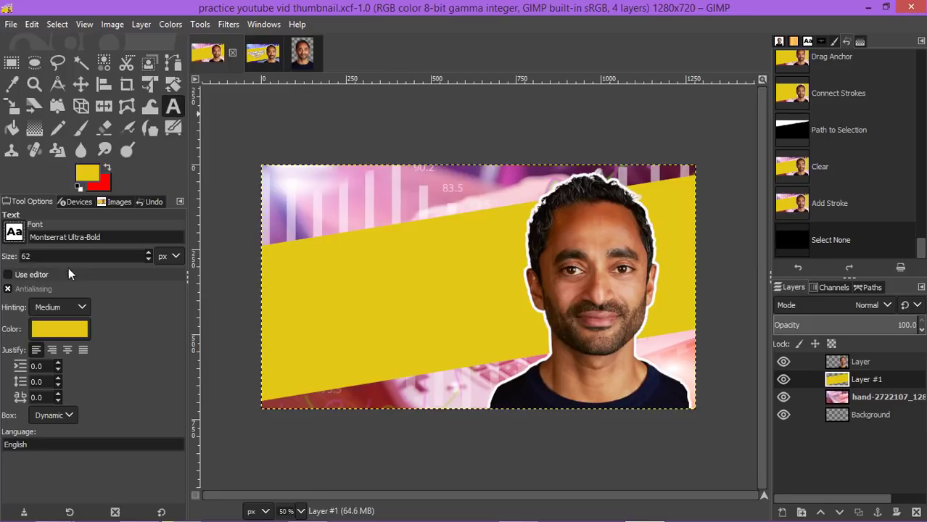
click(67, 332)
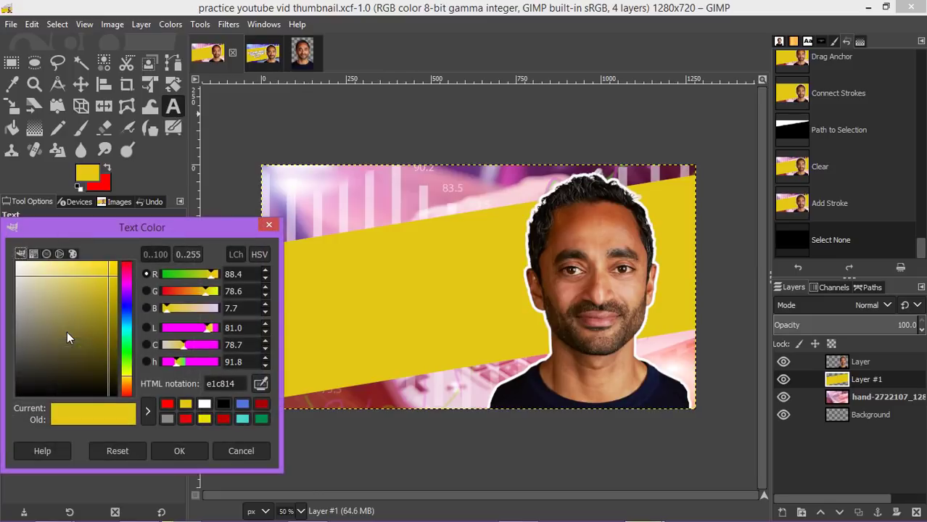
click(204, 405)
click(179, 451)
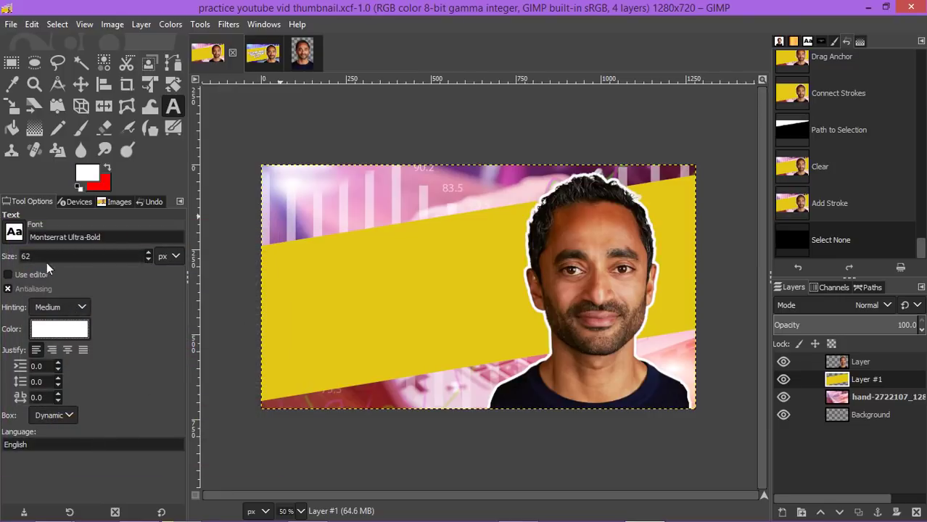
- Look through the installed typefaces near Montserrat Ultra-Bold in the Text tool's font list
click(14, 233)
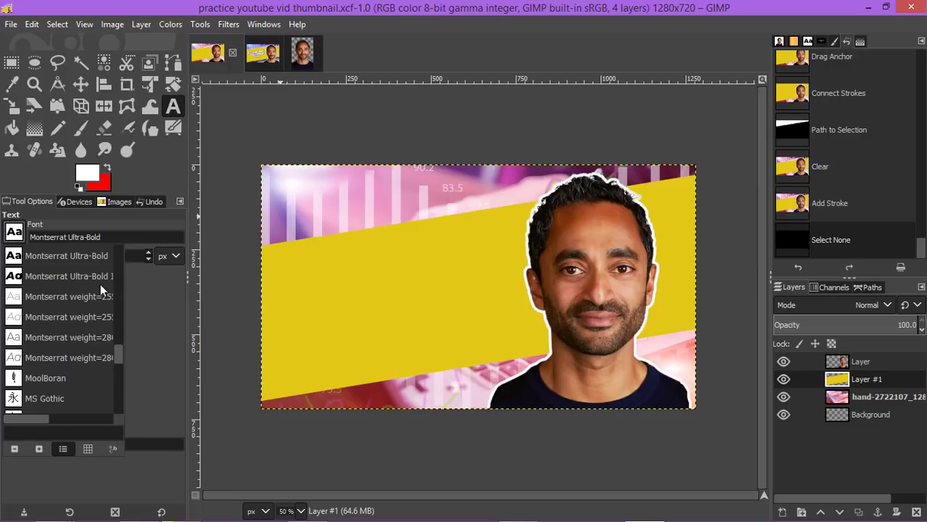
click(157, 314)
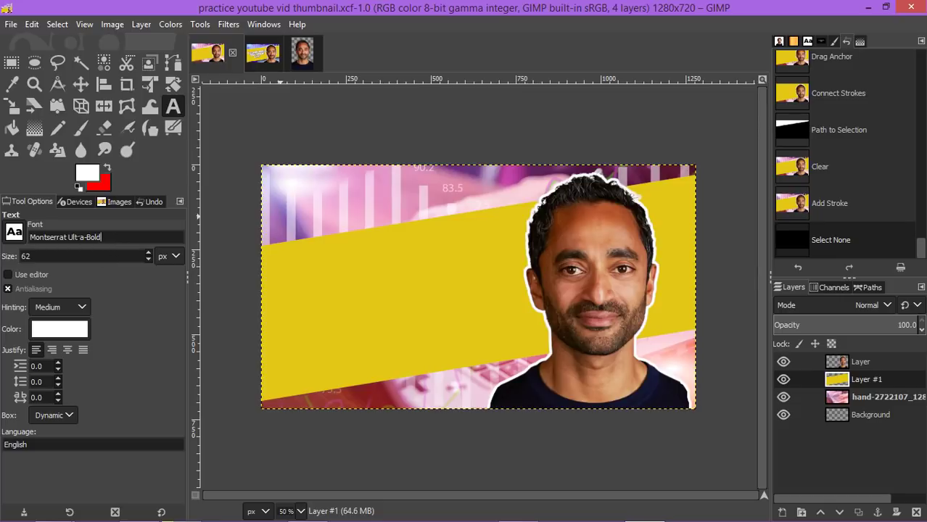
click(13, 233)
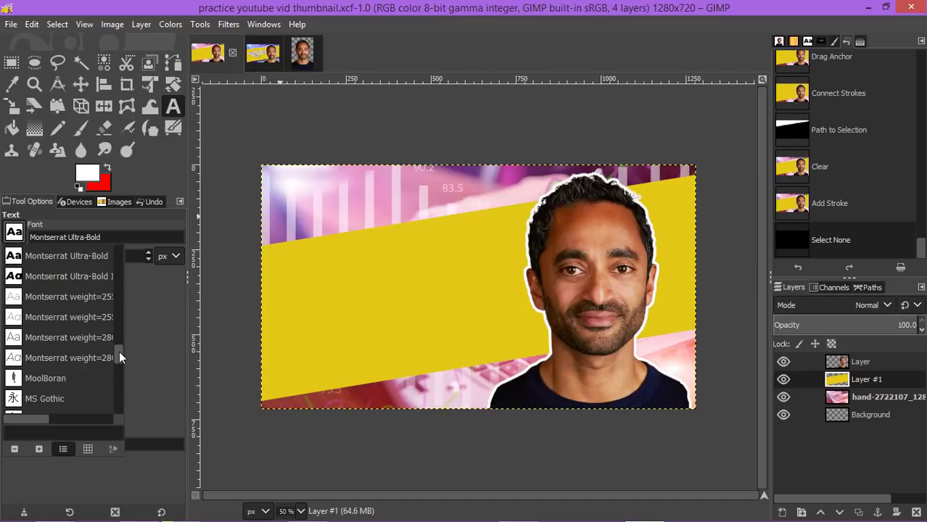
- Inspect the thumbnail at 12.5% zoom to judge it at small size, and return to 50%
click(303, 512)
click(303, 512)
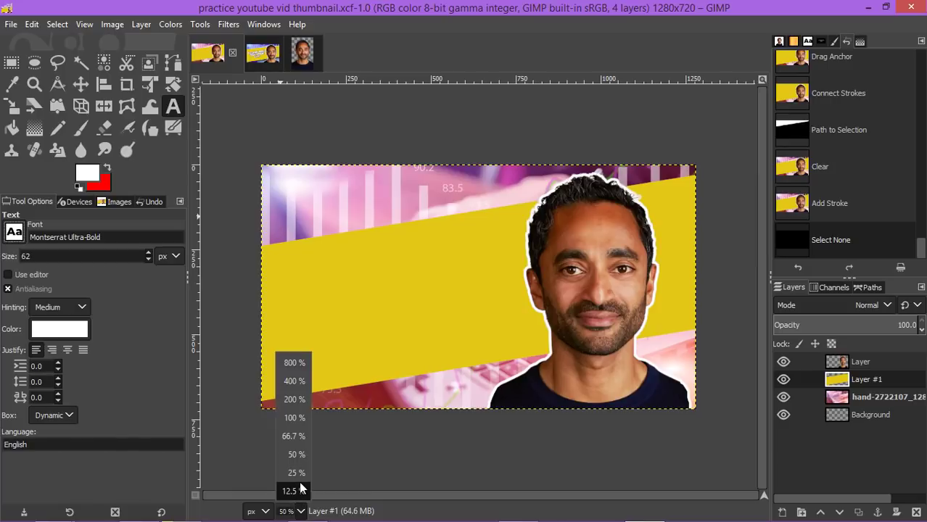
click(291, 492)
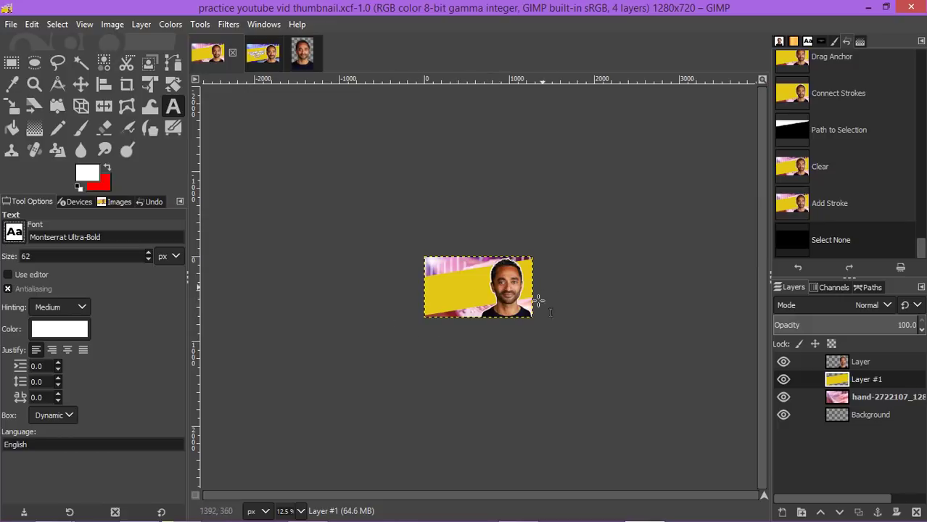
click(301, 512)
click(296, 453)
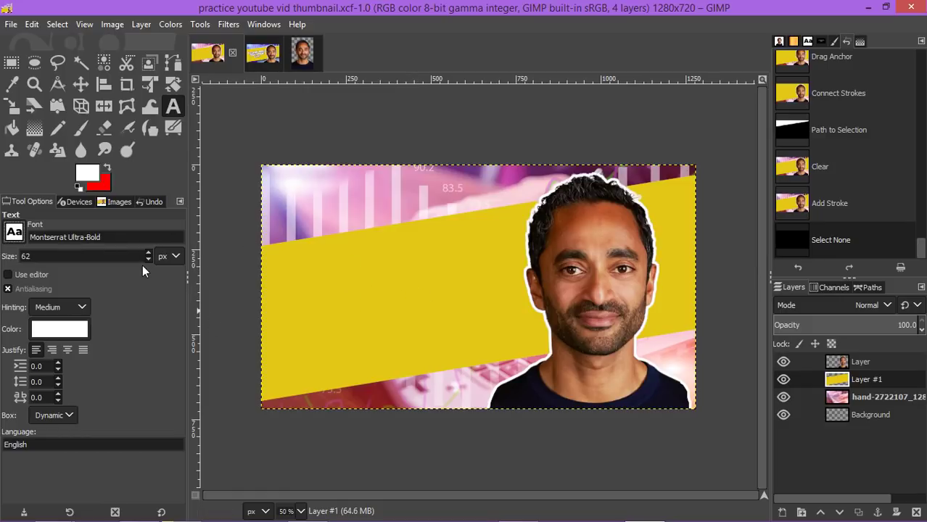
- Switch to Chrome and open the Google Fonts website by searching for "google fonts" in a new tab
click(867, 7)
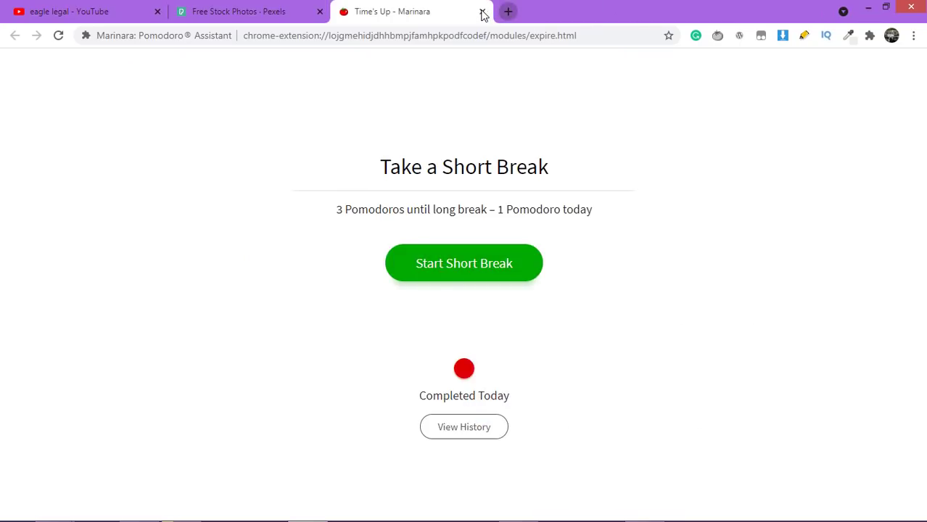
click(410, 263)
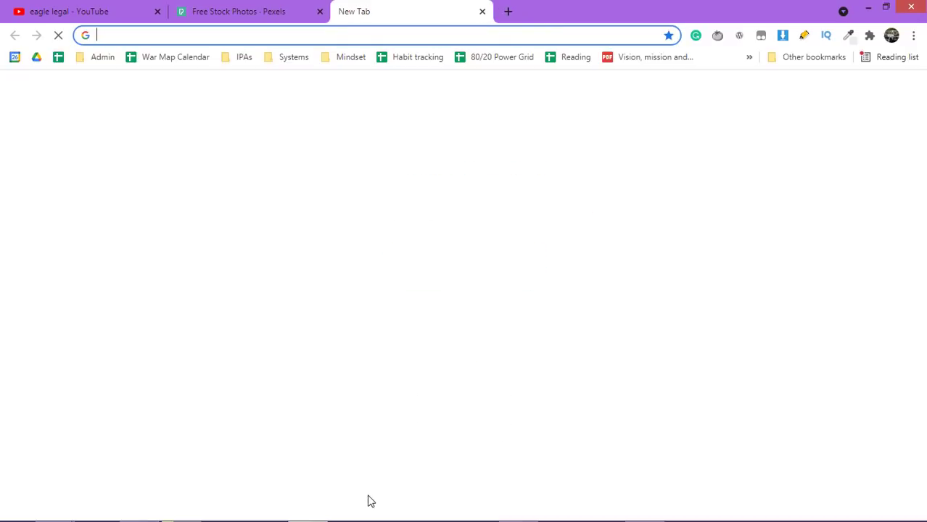
click(381, 37)
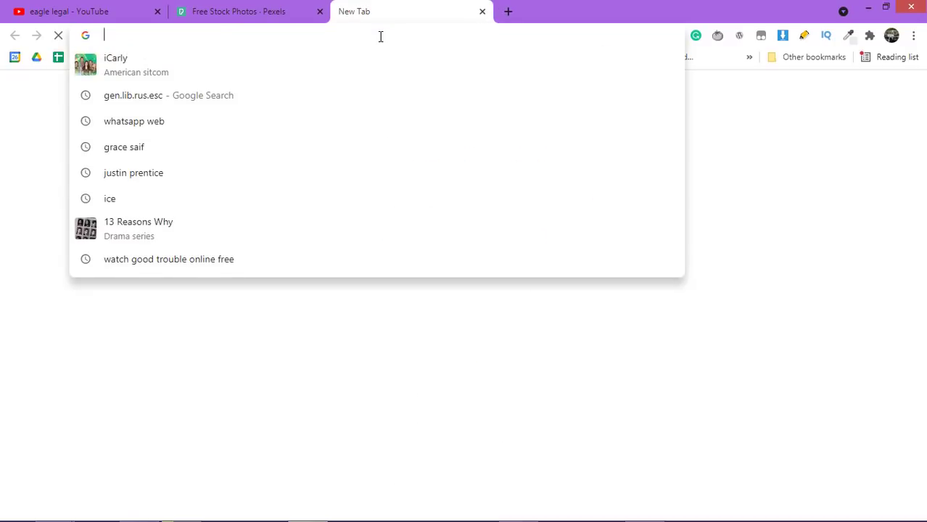
text(google)
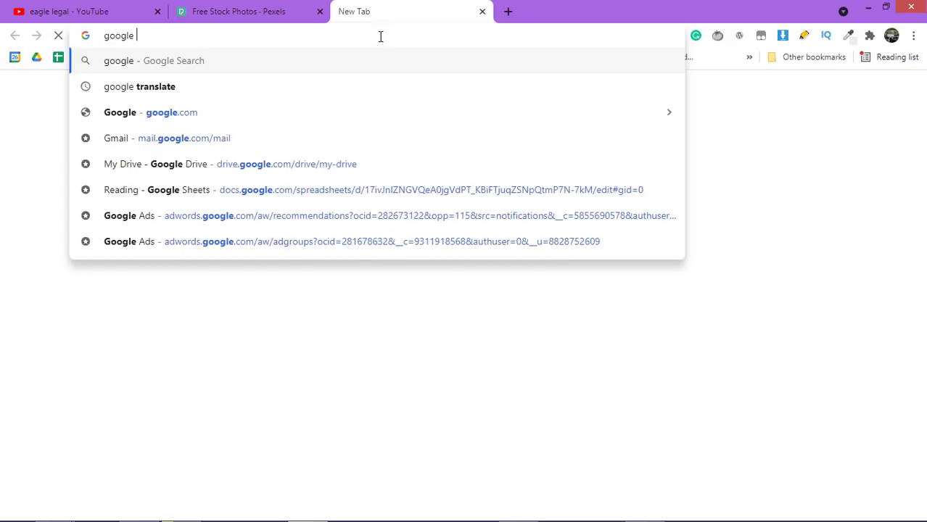
text( fonts)
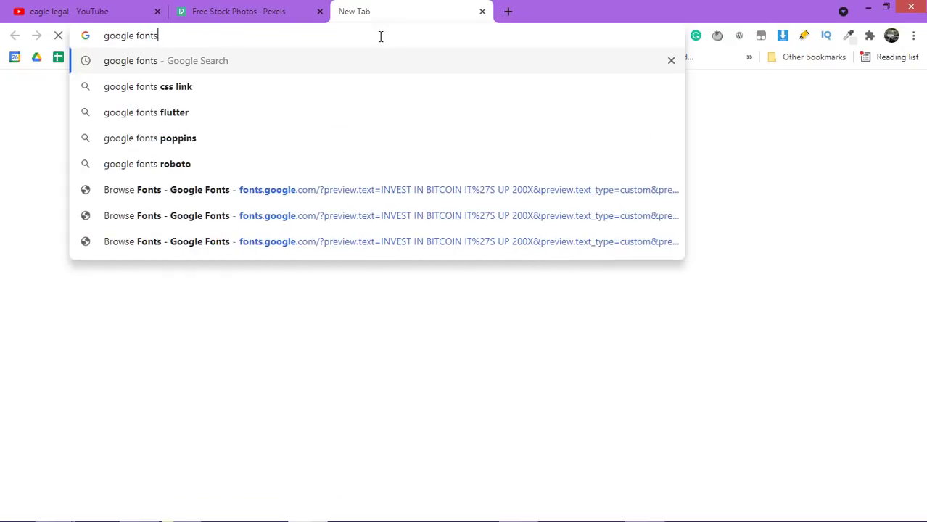
key(Return)
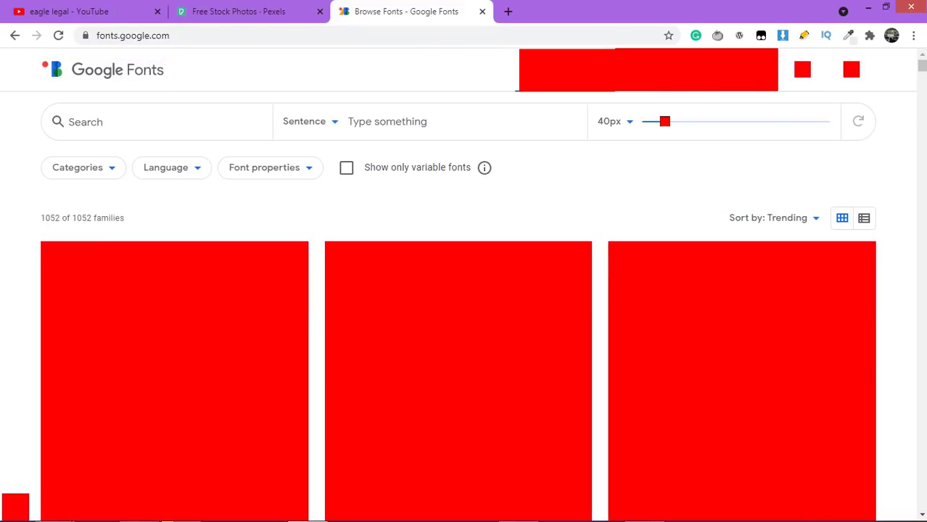
- Skim the previews of the trending Google Fonts families and return to the start of the list
scroll(922, 79, down, 5)
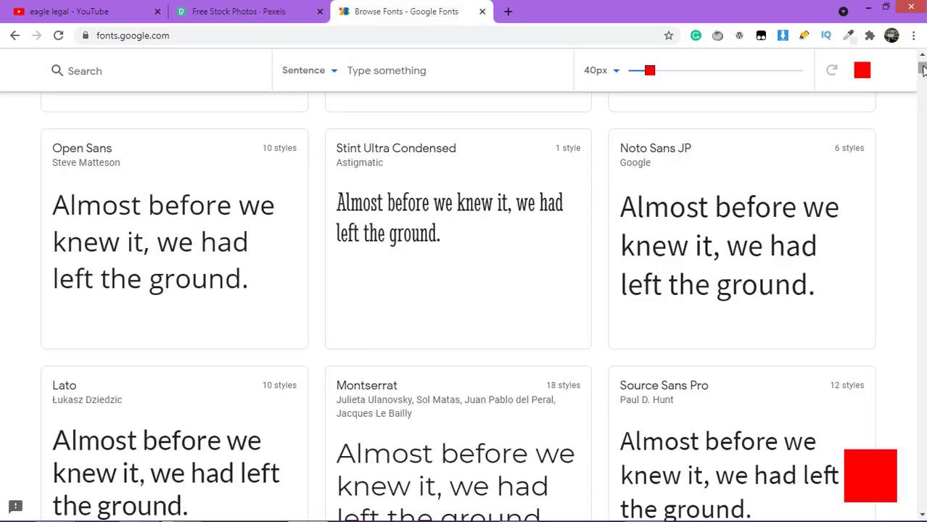
scroll(922, 68, up, 5)
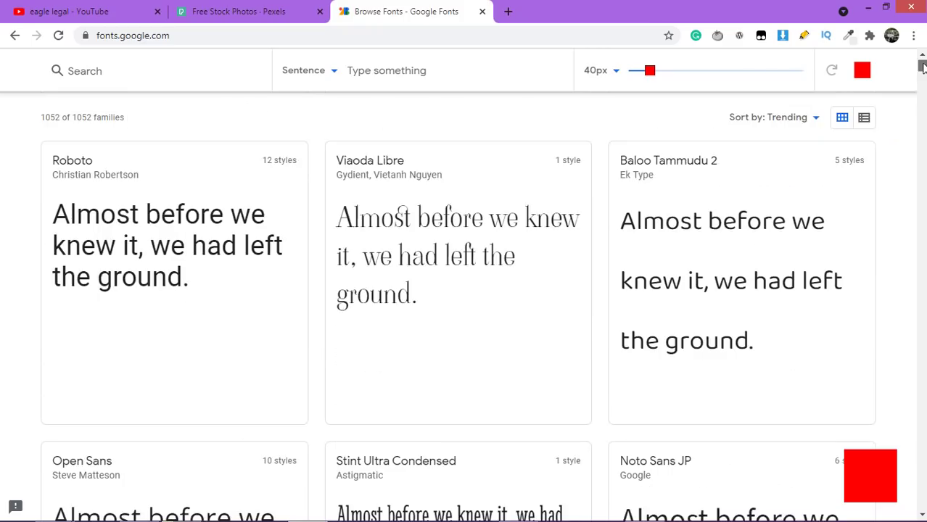
drag(922, 68, 922, 87)
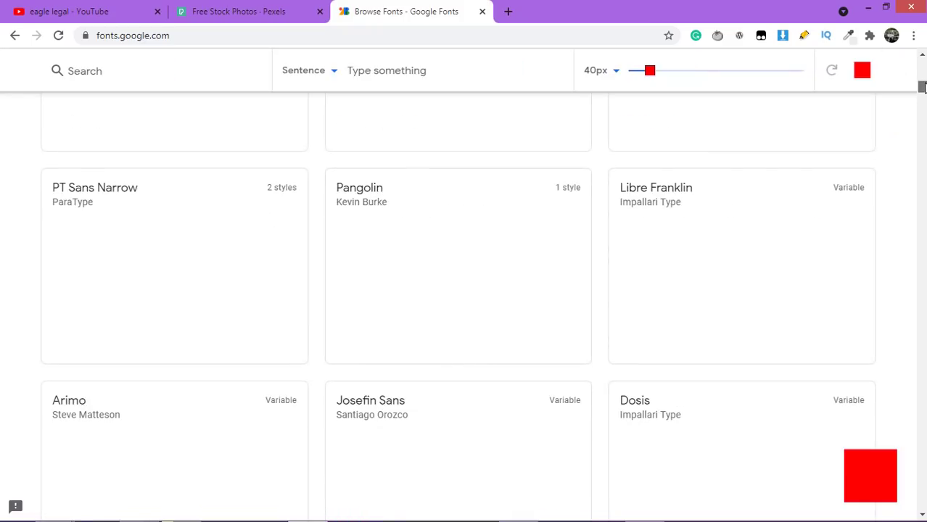
scroll(583, 131, up, 1)
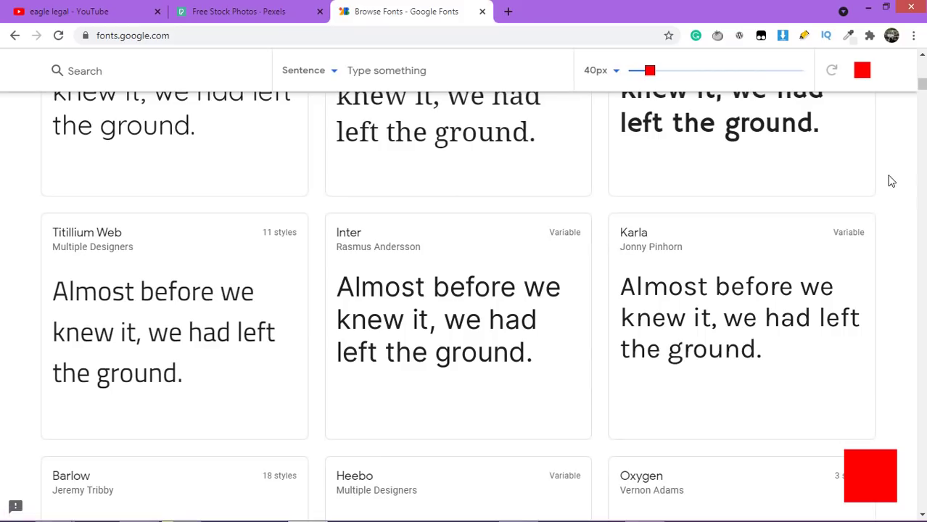
scroll(903, 179, up, 3)
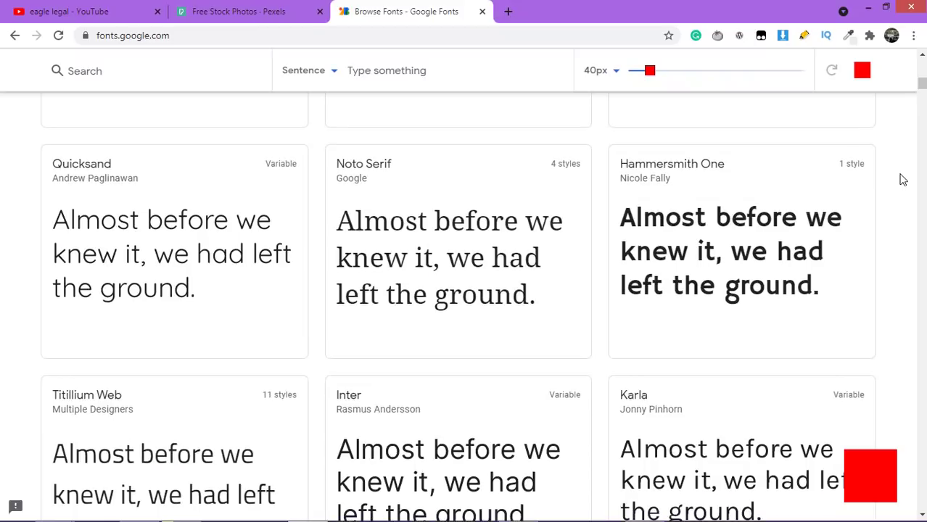
scroll(902, 180, up, 3)
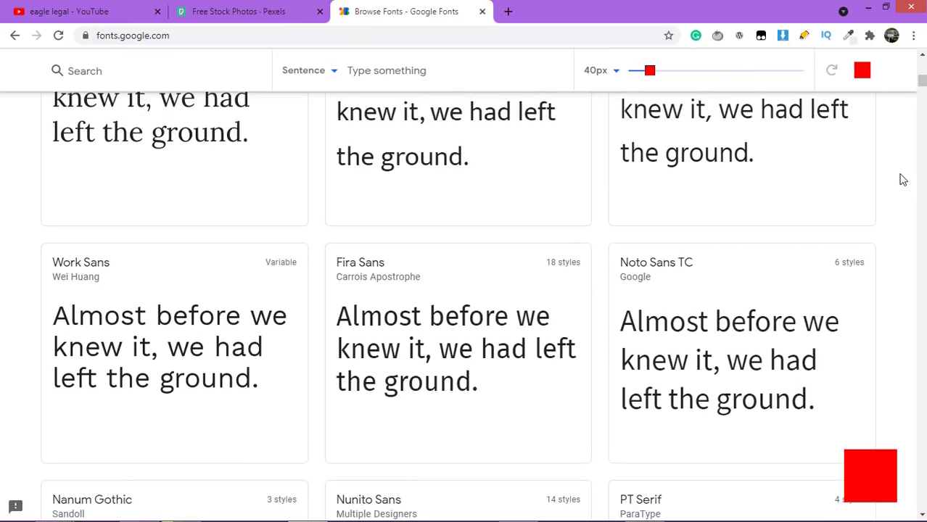
scroll(902, 180, up, 5)
scroll(903, 179, up, 3)
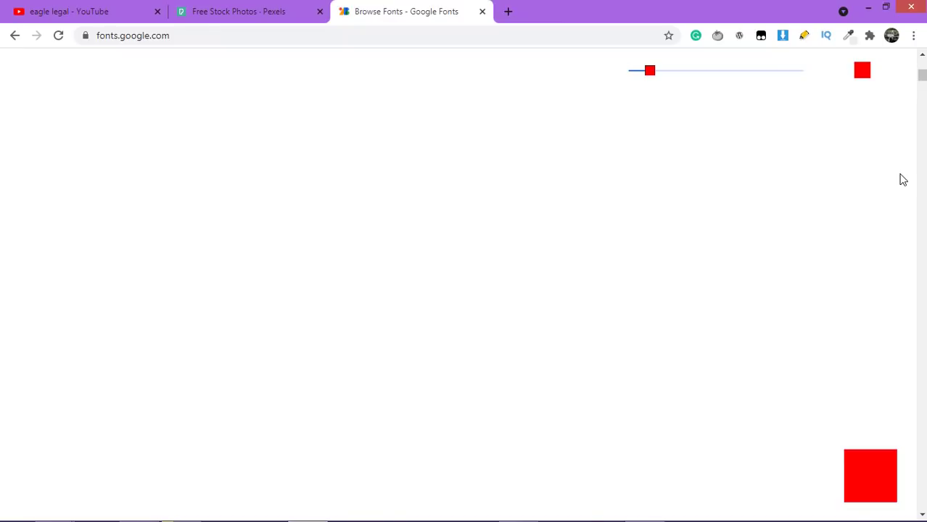
scroll(902, 179, up, 4)
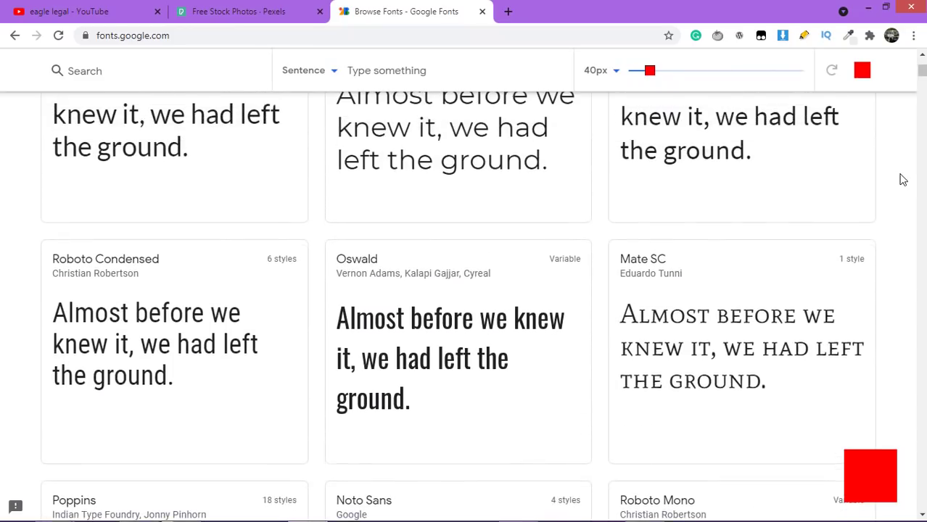
scroll(902, 180, up, 5)
scroll(903, 180, up, 2)
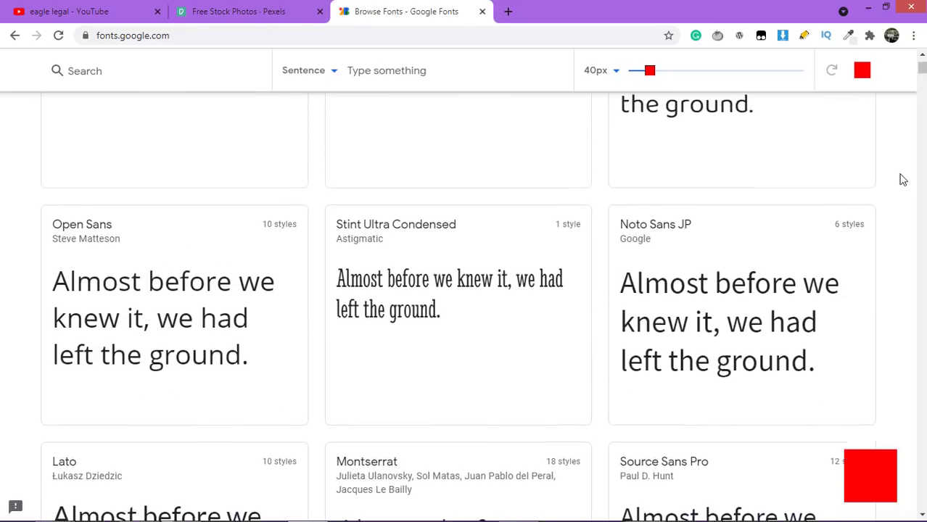
scroll(903, 180, up, 3)
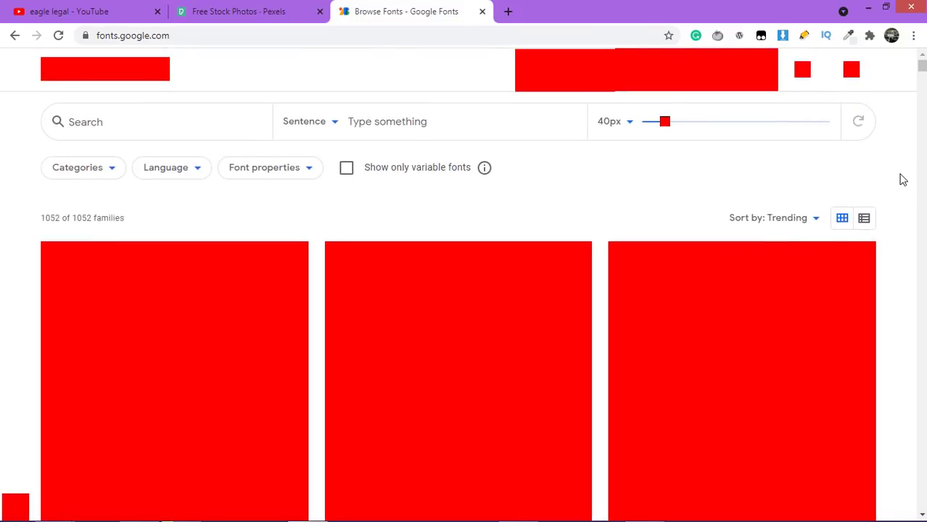
- Examine the trending font previews from Open Sans and Montserrat through Ubuntu as options for the thumbnail text
scroll(903, 180, down, 1)
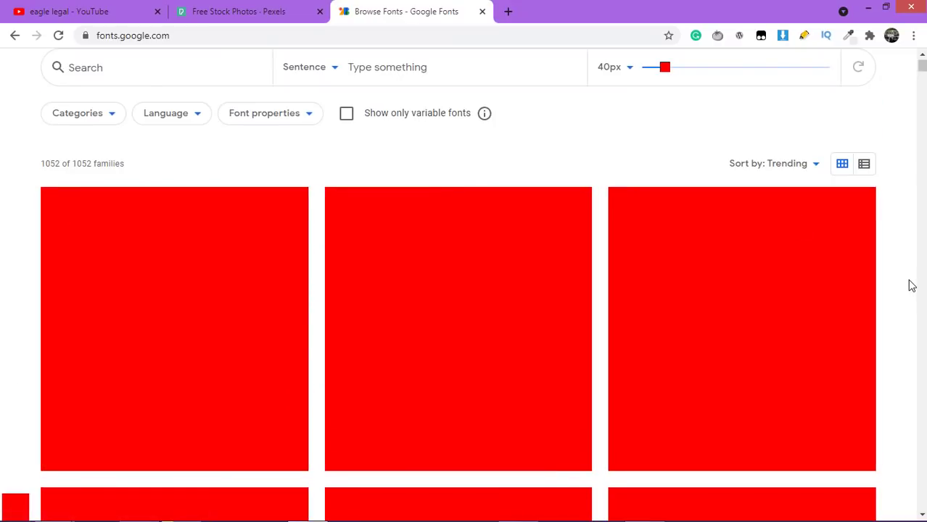
scroll(911, 284, down, 4)
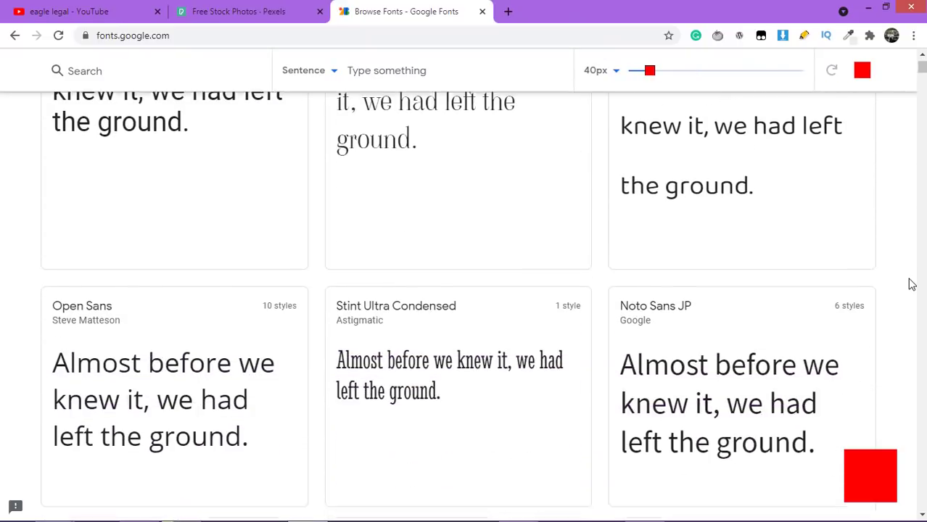
scroll(912, 284, down, 4)
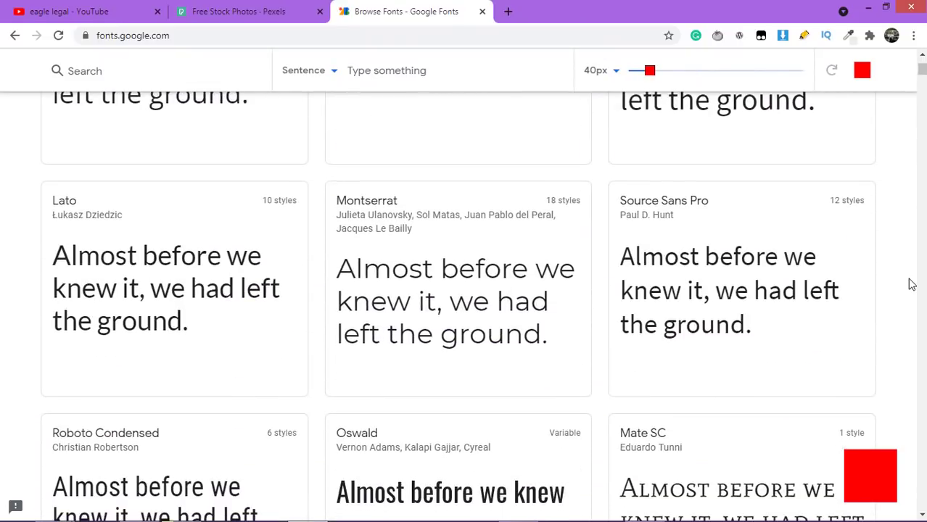
scroll(912, 284, down, 1)
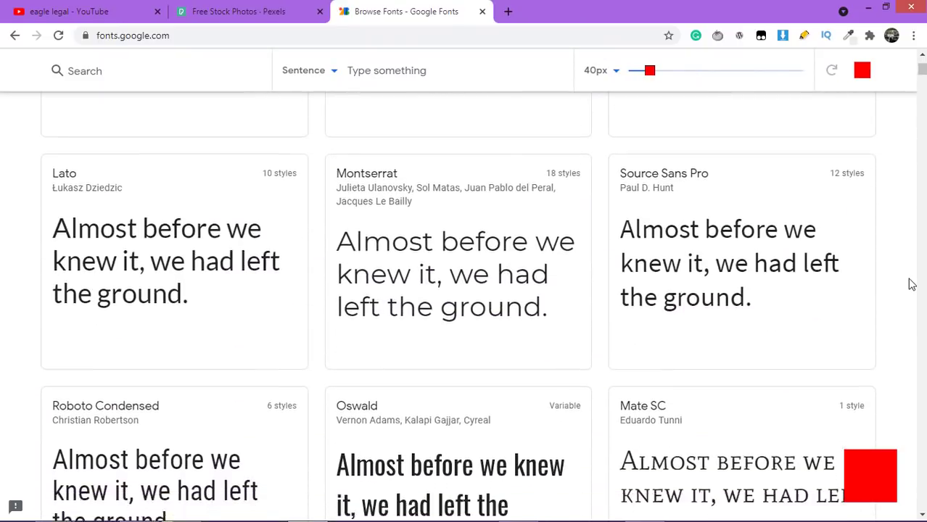
scroll(911, 284, down, 2)
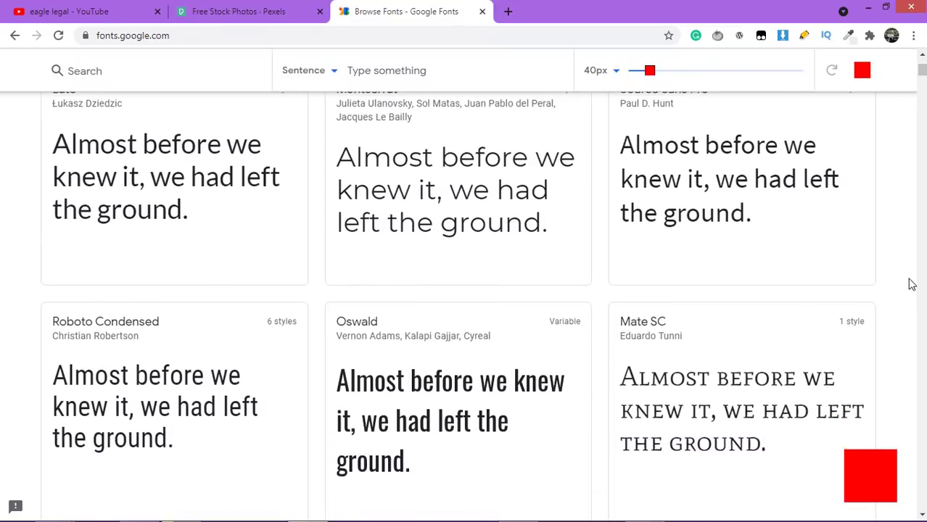
scroll(911, 284, down, 6)
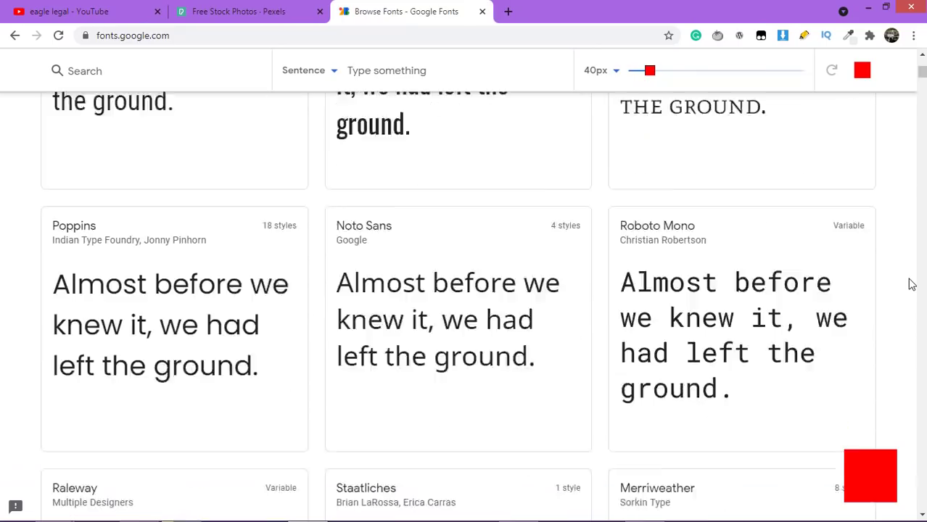
scroll(911, 285, down, 1)
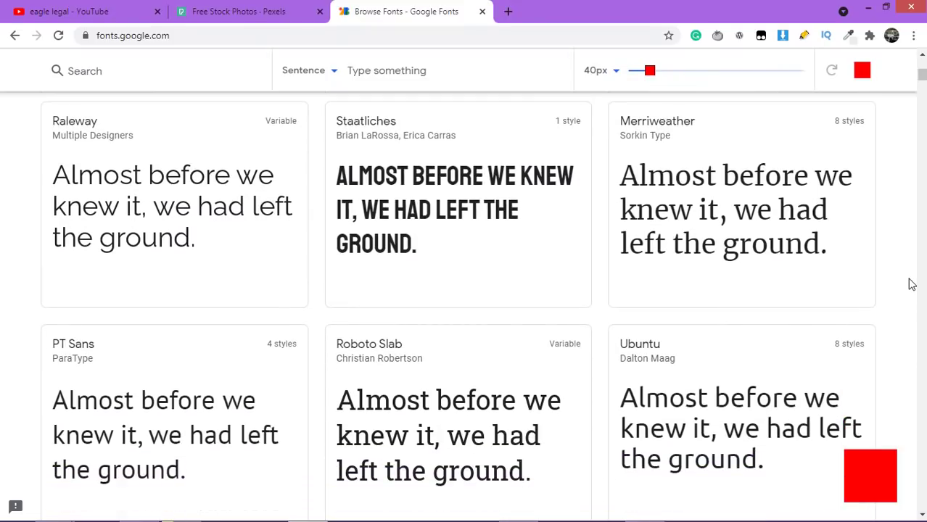
scroll(911, 284, down, 2)
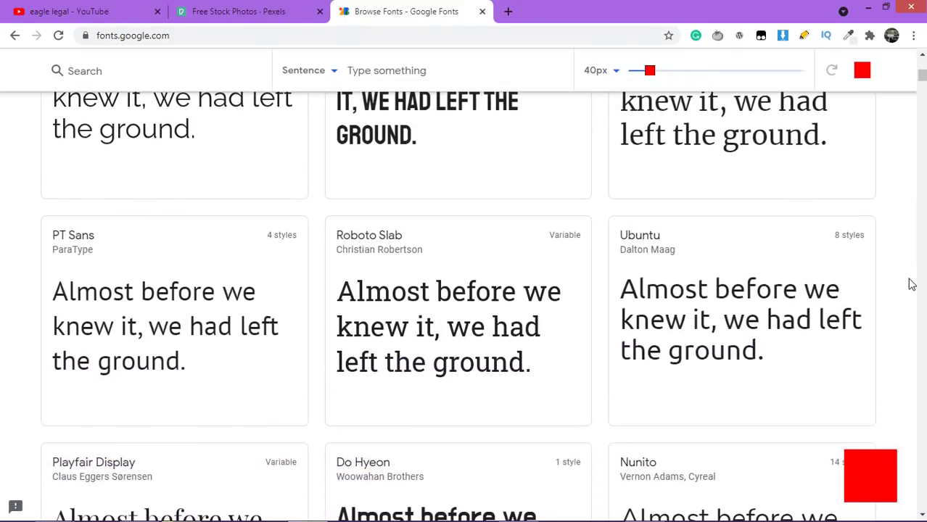
- Browse further down the trending fonts and open the Rubik family from its preview
scroll(911, 284, down, 2)
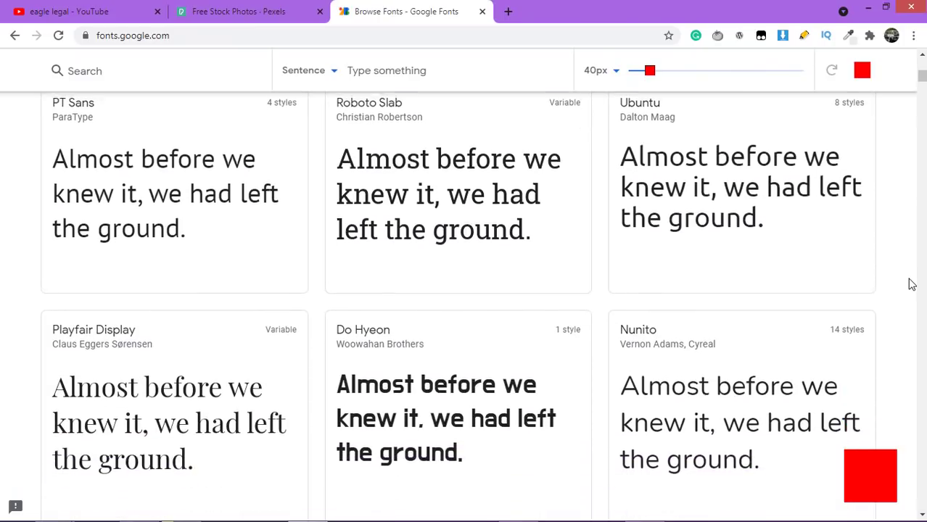
scroll(911, 284, down, 7)
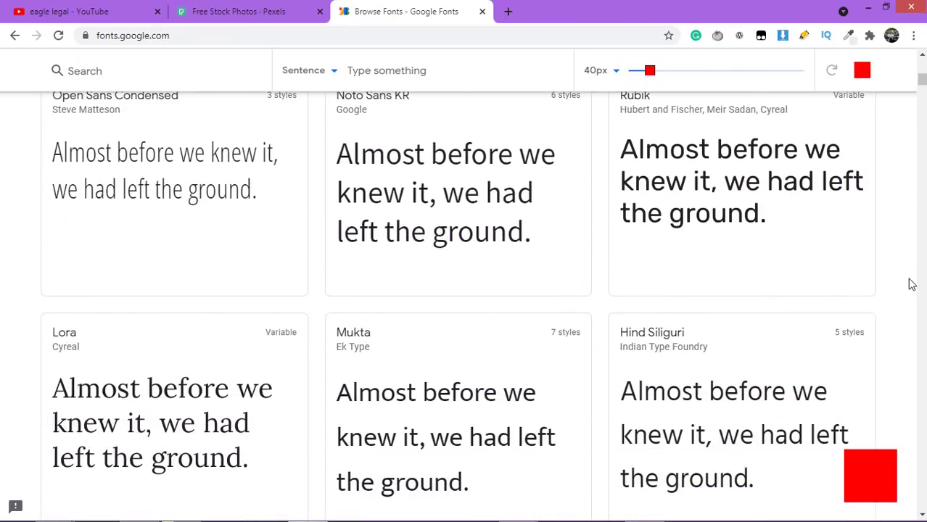
scroll(911, 284, up, 1)
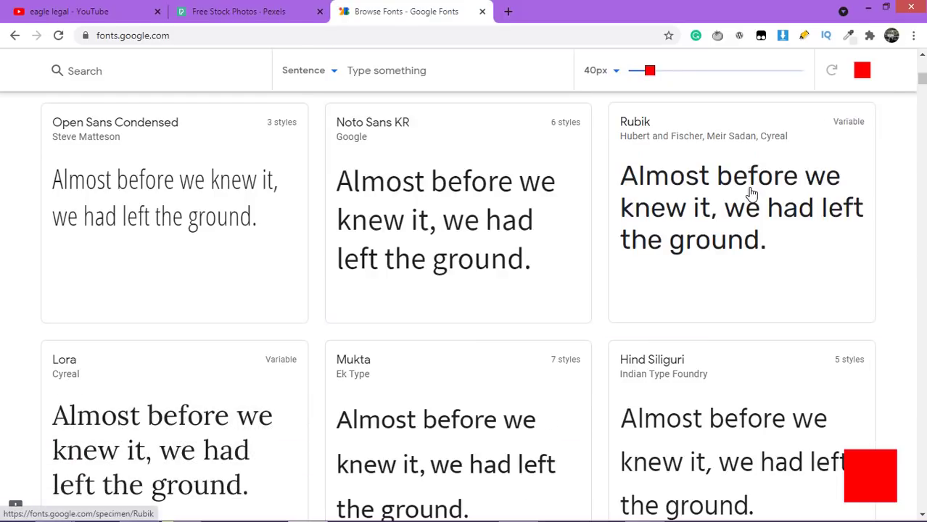
click(750, 192)
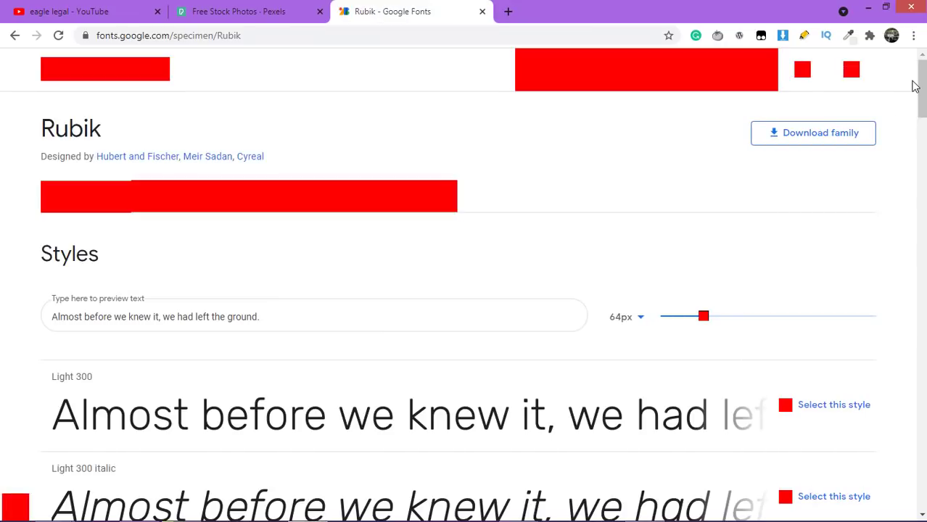
- Examine the Rubik page from the Light 300 to Black 900 styles through the glyphs, license and pairings, returning to the start
scroll(464, 290, down, 3)
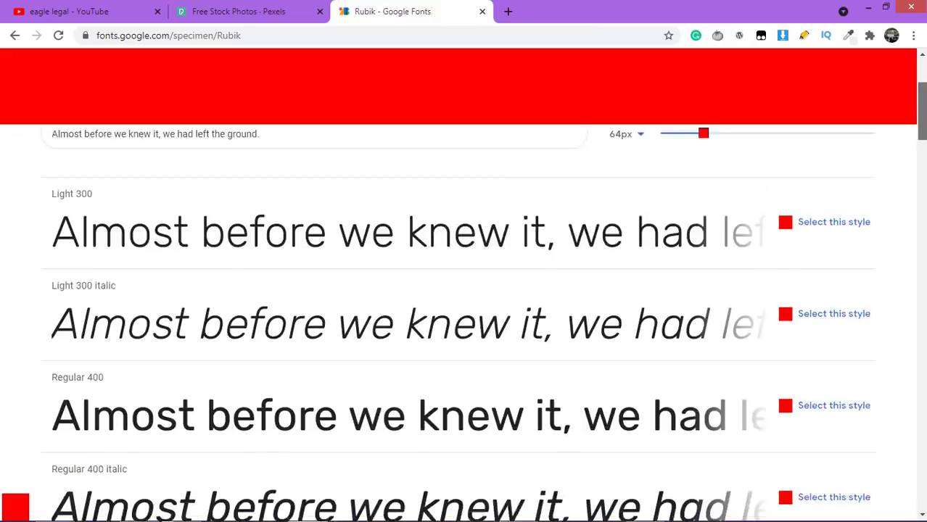
scroll(464, 290, up, 2)
scroll(464, 290, down, 1)
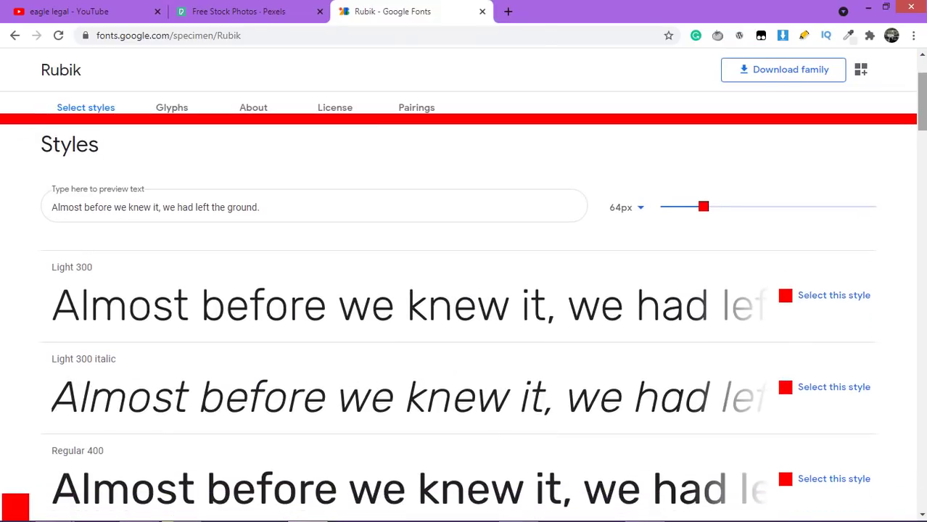
scroll(464, 290, down, 1)
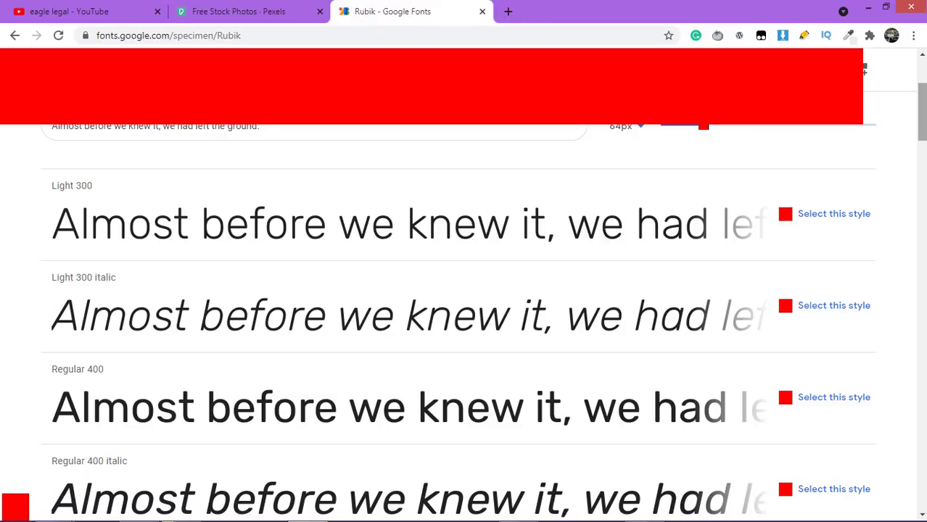
scroll(863, 71, down, 1)
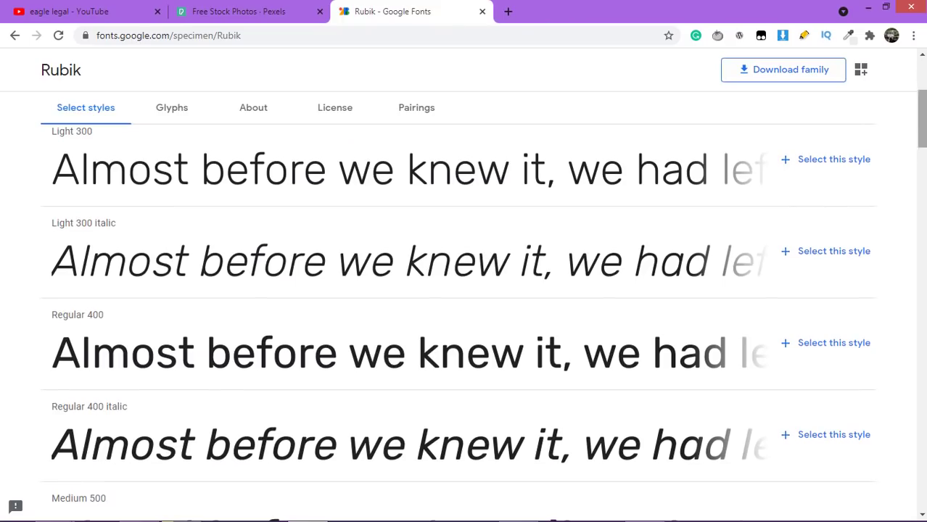
scroll(464, 304, down, 10)
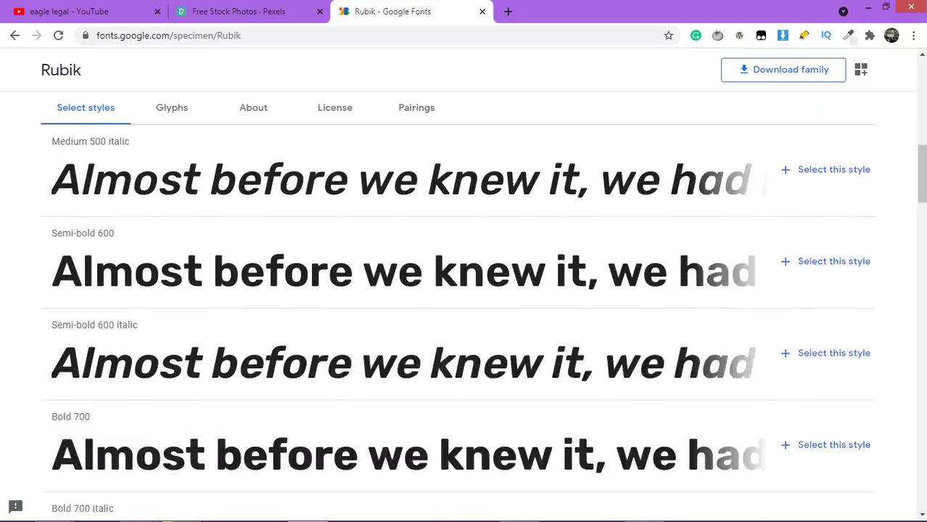
scroll(464, 305, down, 7)
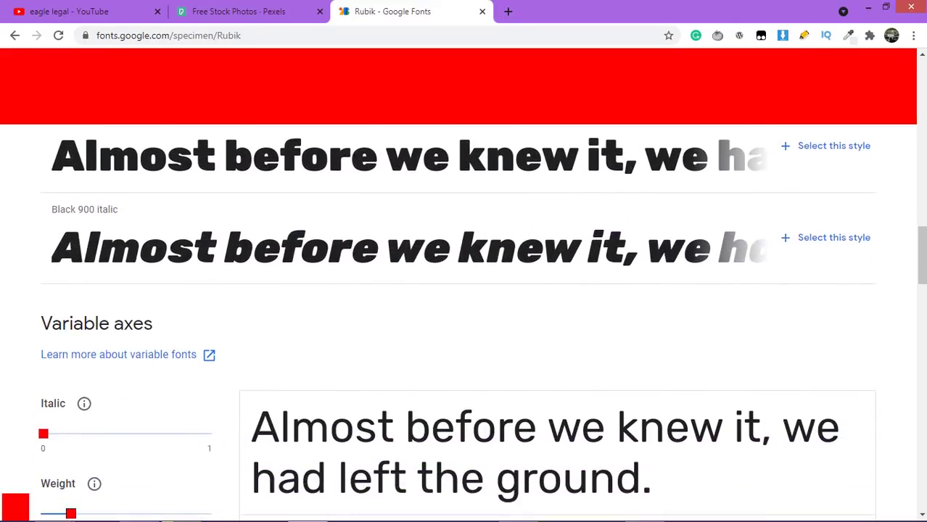
scroll(464, 305, down, 10)
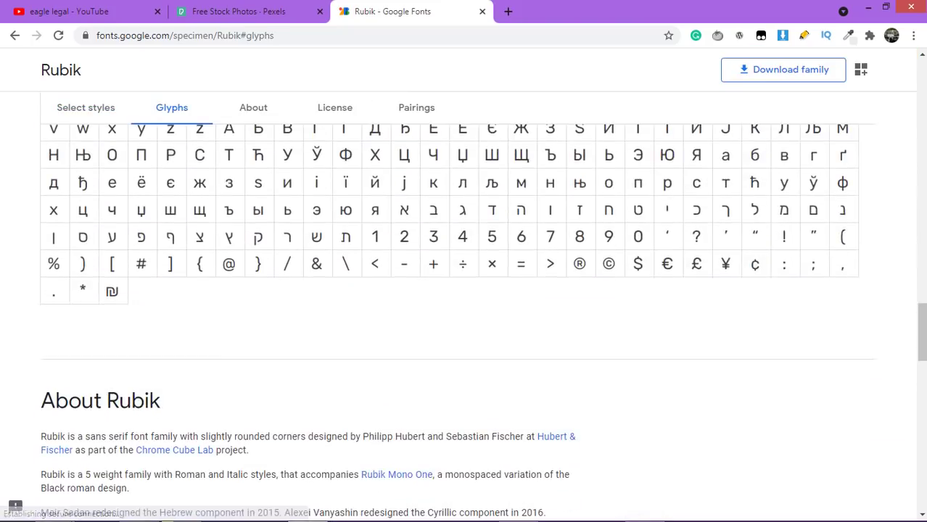
scroll(464, 305, down, 15)
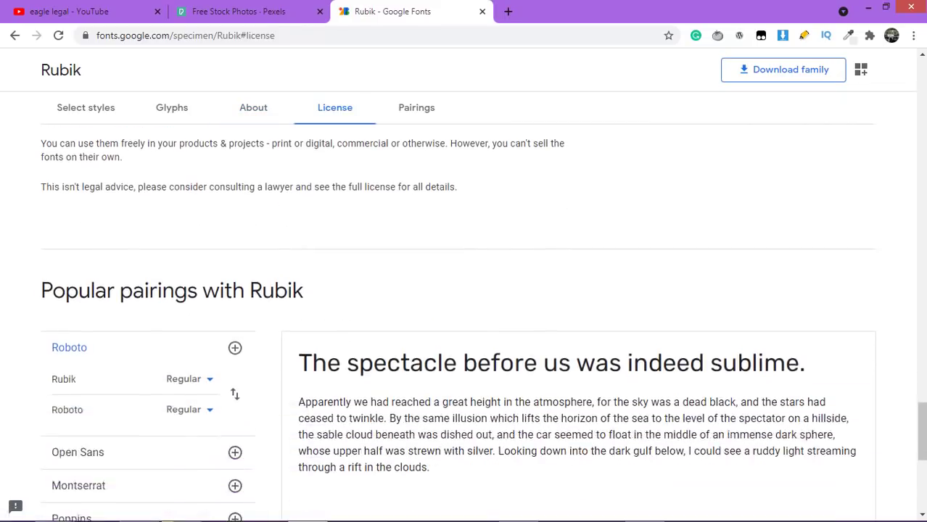
scroll(464, 304, up, 15)
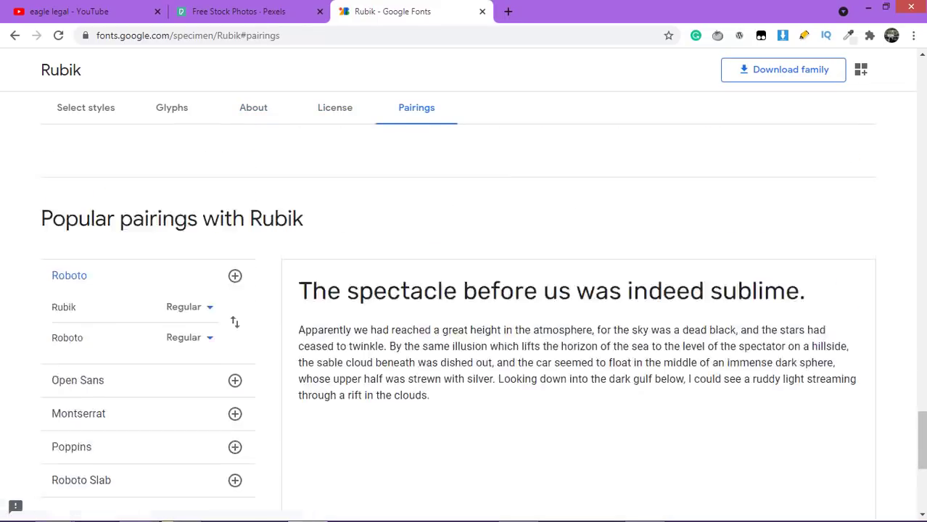
scroll(464, 305, up, 15)
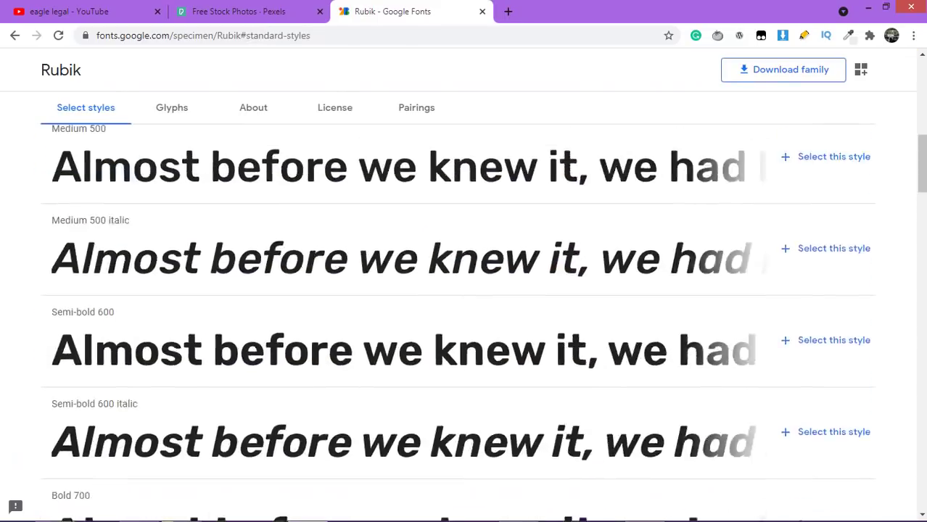
scroll(464, 305, up, 5)
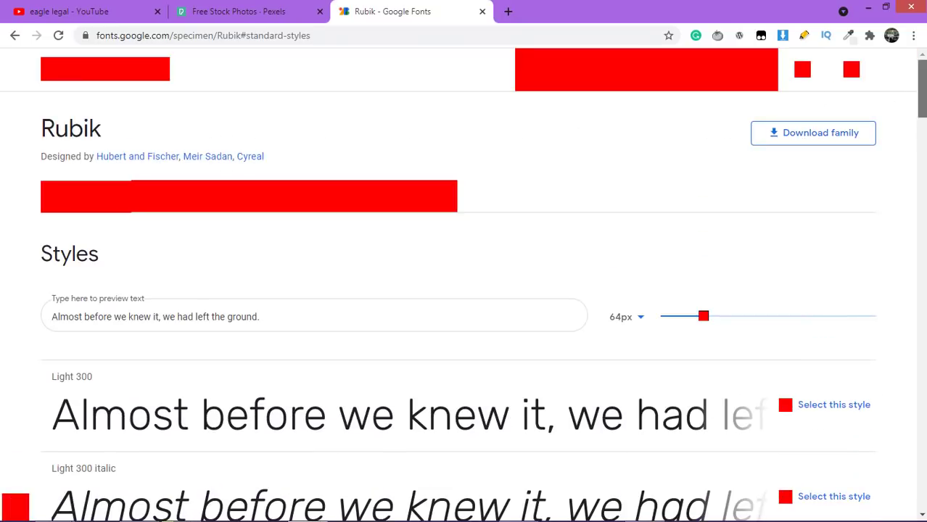
- Add Rubik's Light 300 style to the selected family
scroll(921, 87, down, 2)
scroll(920, 87, up, 2)
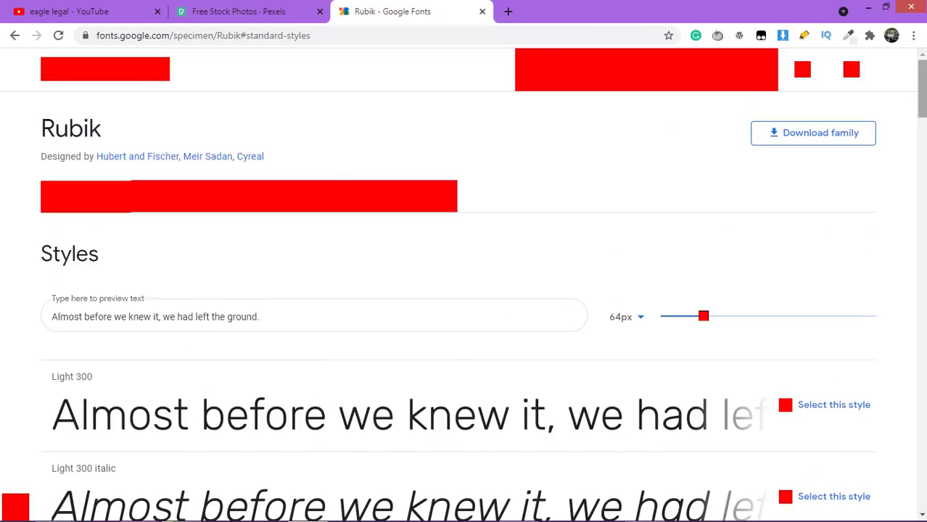
scroll(921, 87, down, 2)
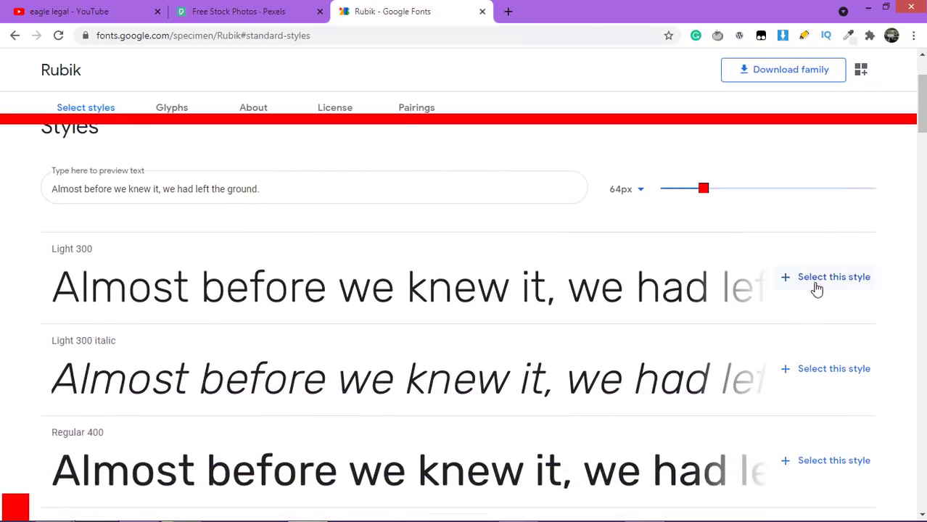
click(797, 282)
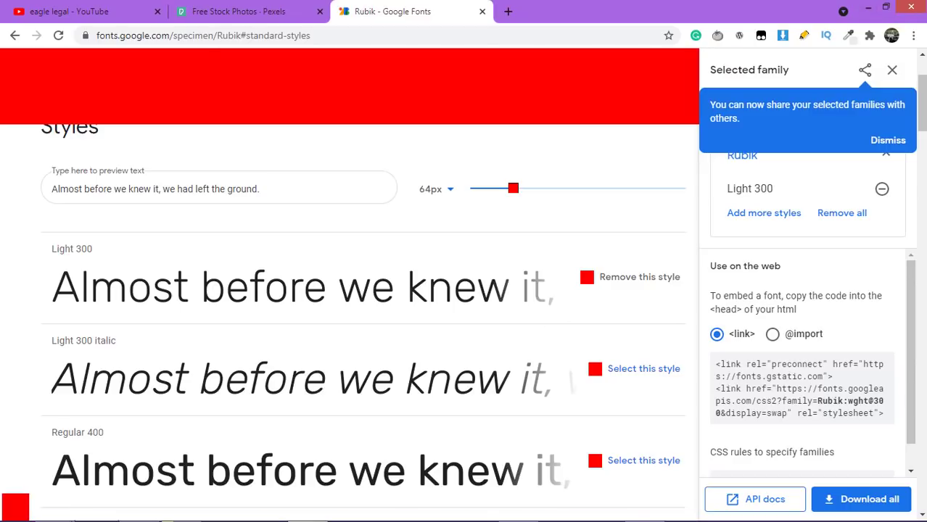
- Switch to GIMP and display the Font Folders settings in Preferences
mouse_move(524, 494)
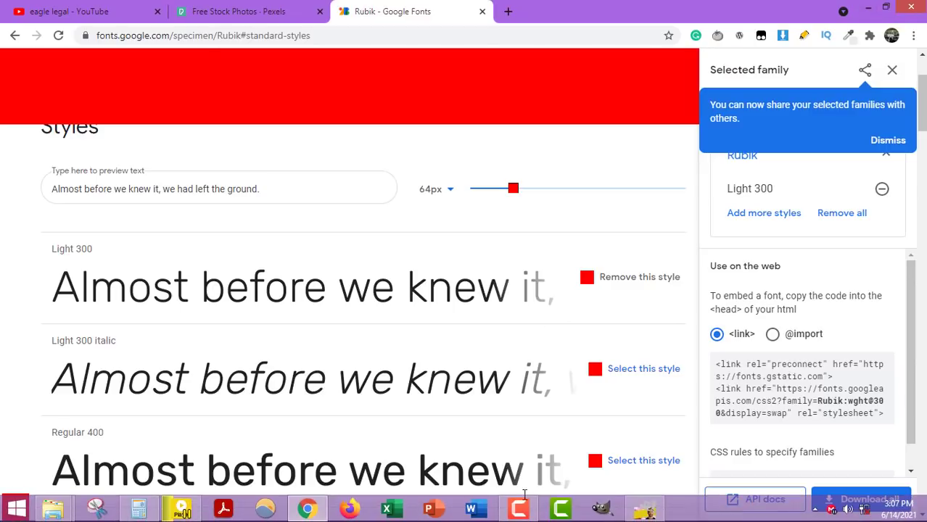
click(645, 510)
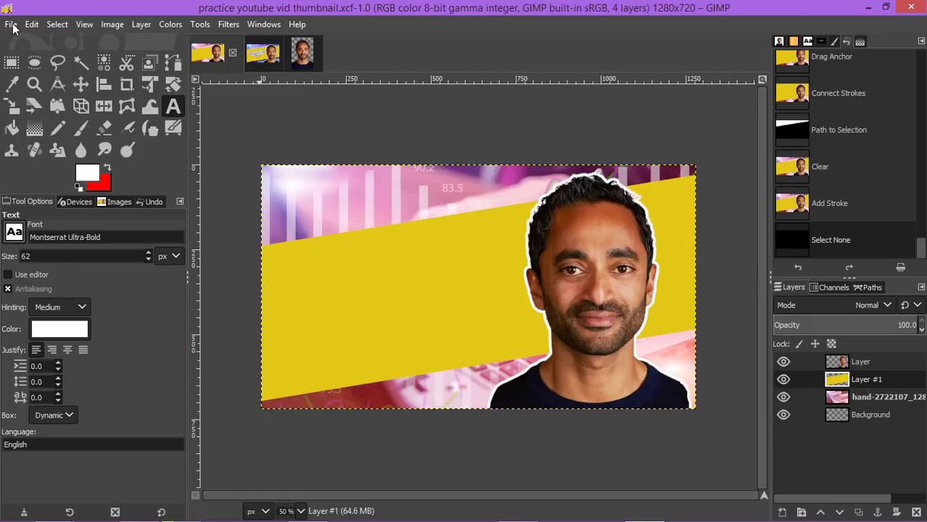
click(32, 25)
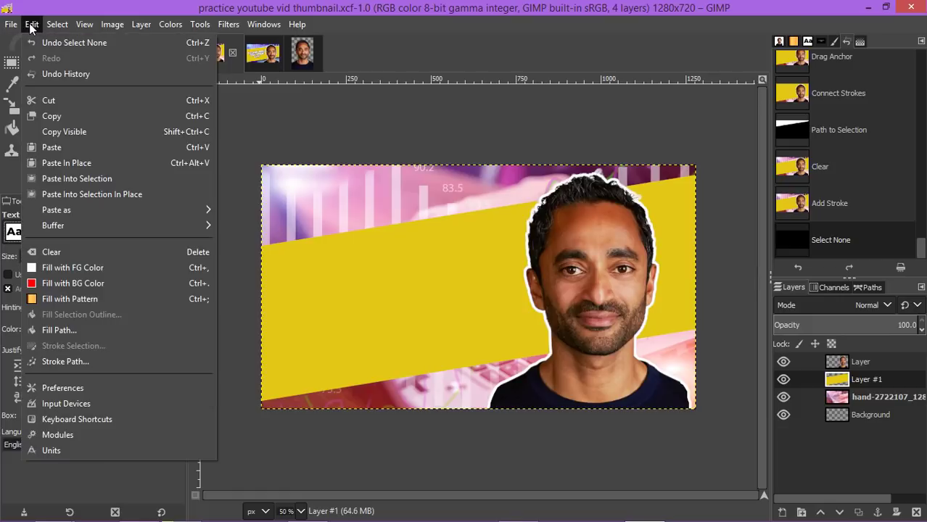
click(71, 388)
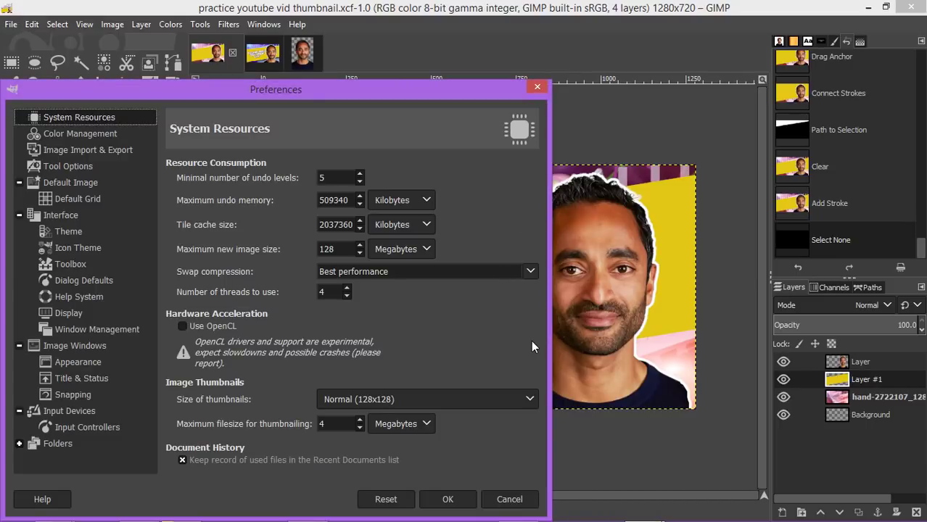
click(60, 444)
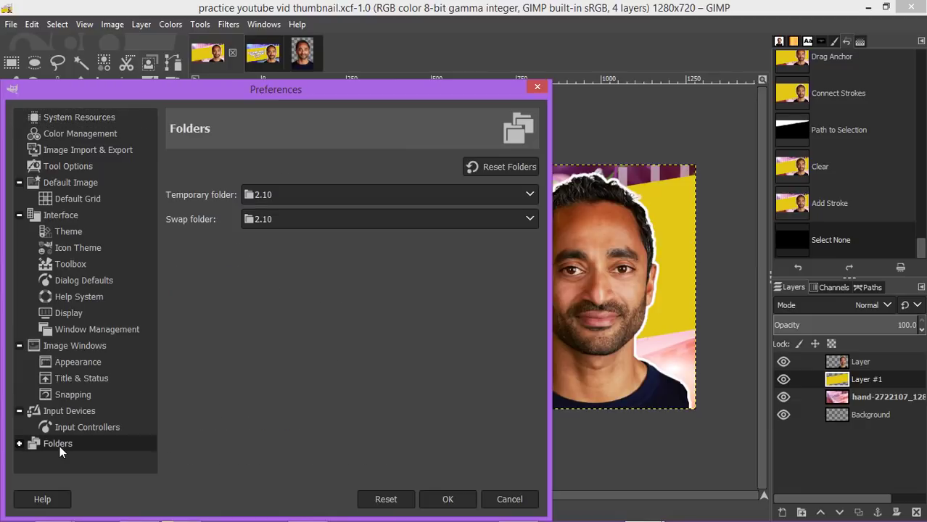
click(19, 443)
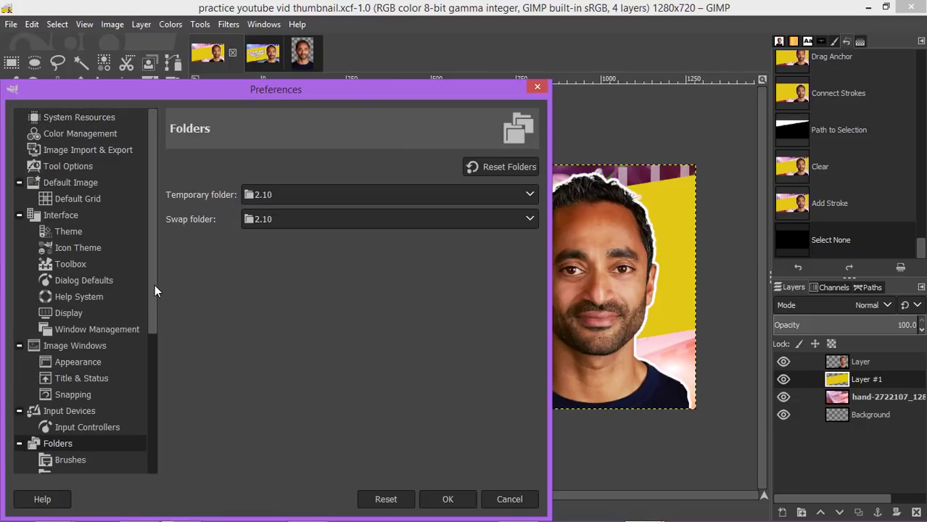
drag(154, 285, 153, 435)
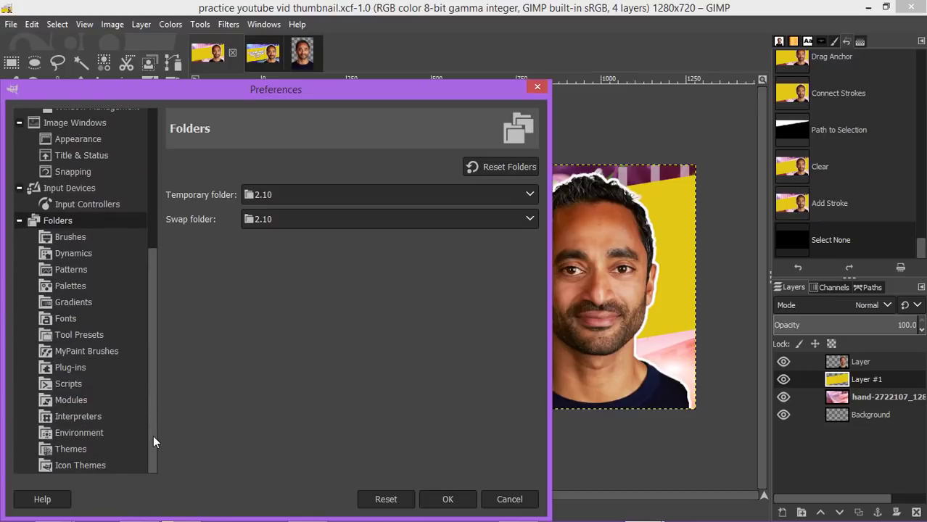
click(68, 318)
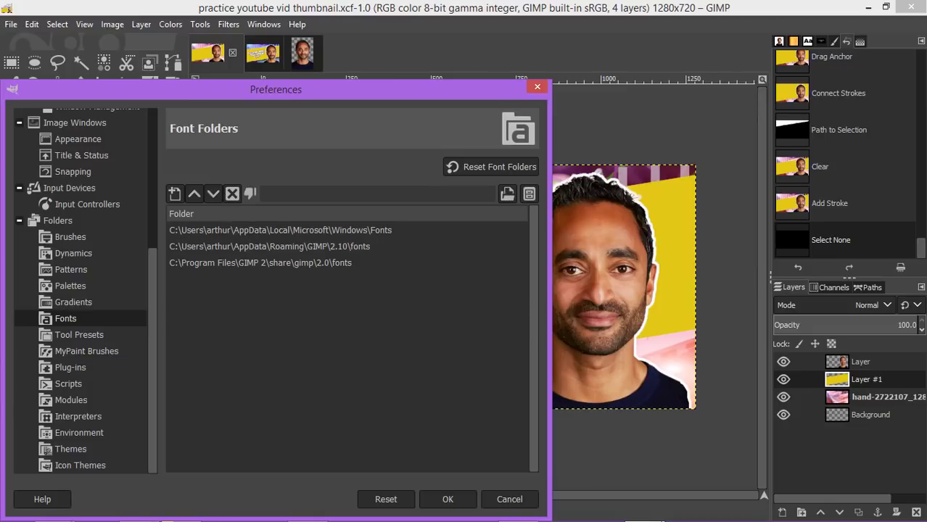
- Switch to the Documents window in File Explorer and open the user's profile folder under Users on localDrive (C:)
click(52, 508)
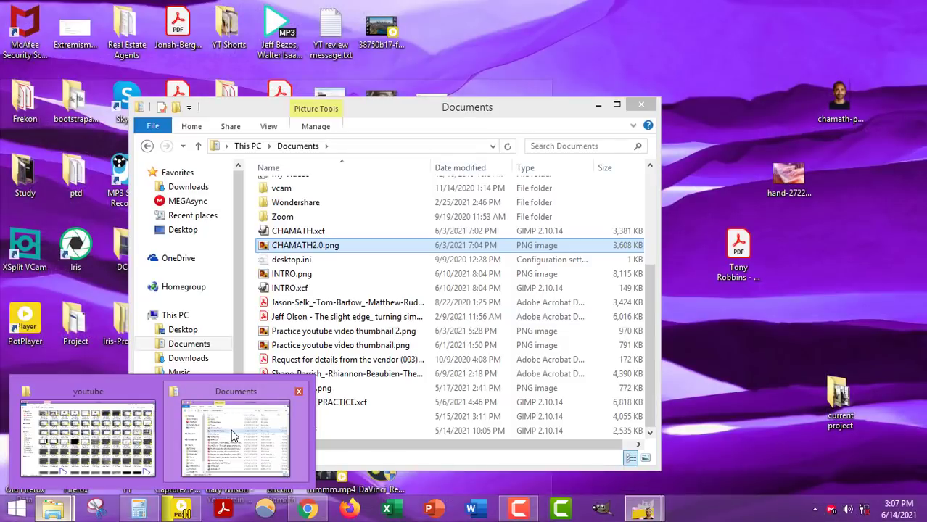
click(240, 395)
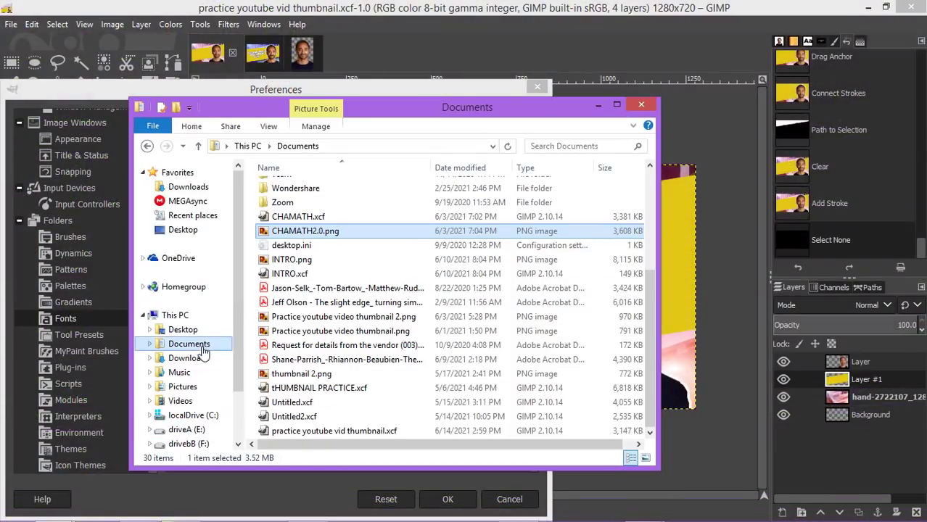
click(193, 415)
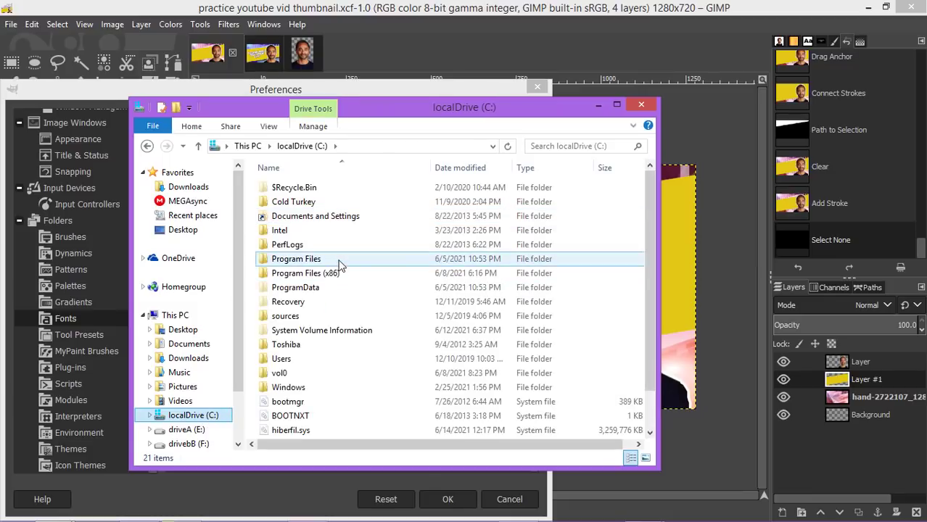
double_click(281, 359)
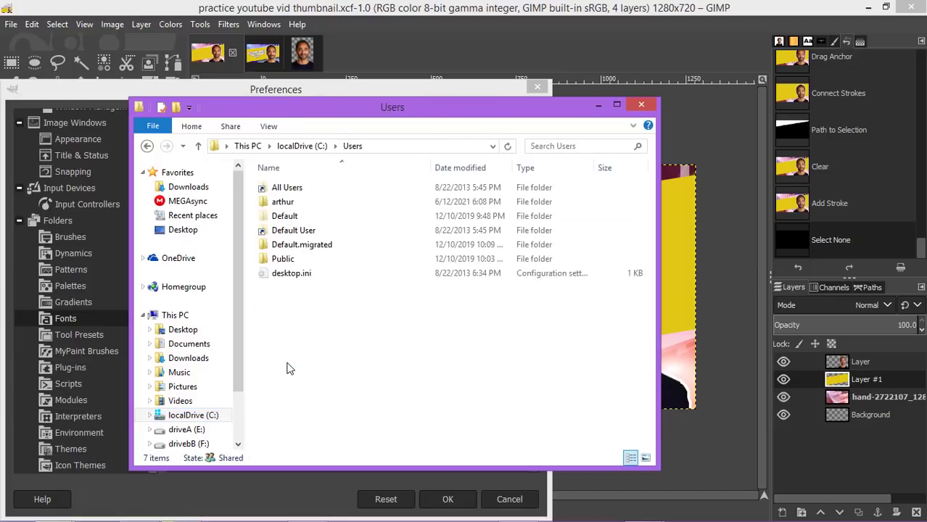
double_click(282, 202)
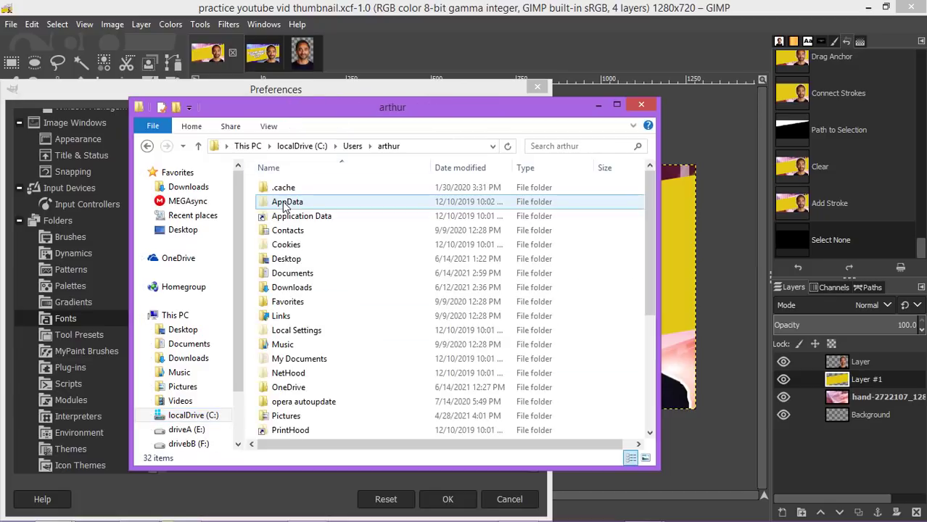
- Minimize File Explorer and review the font folder paths listed in GIMP's Preferences
click(598, 106)
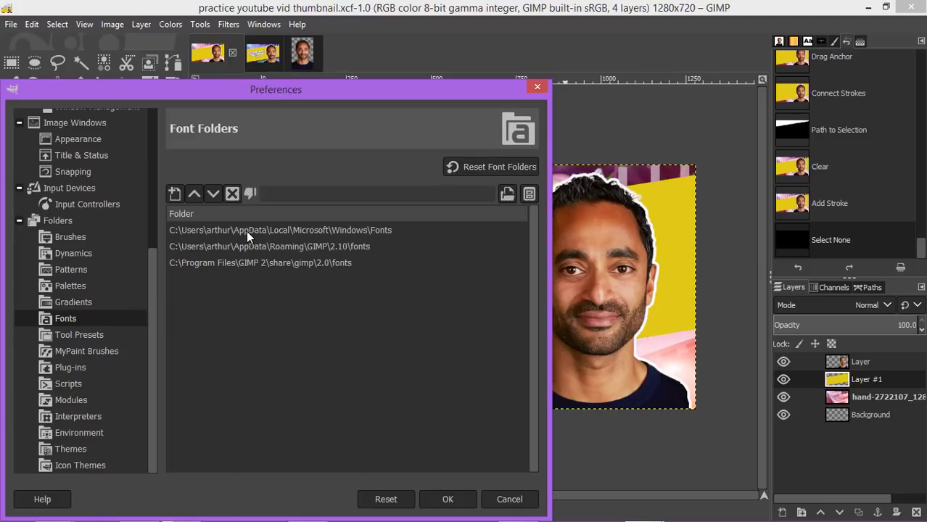
mouse_move(123, 519)
mouse_move(163, 519)
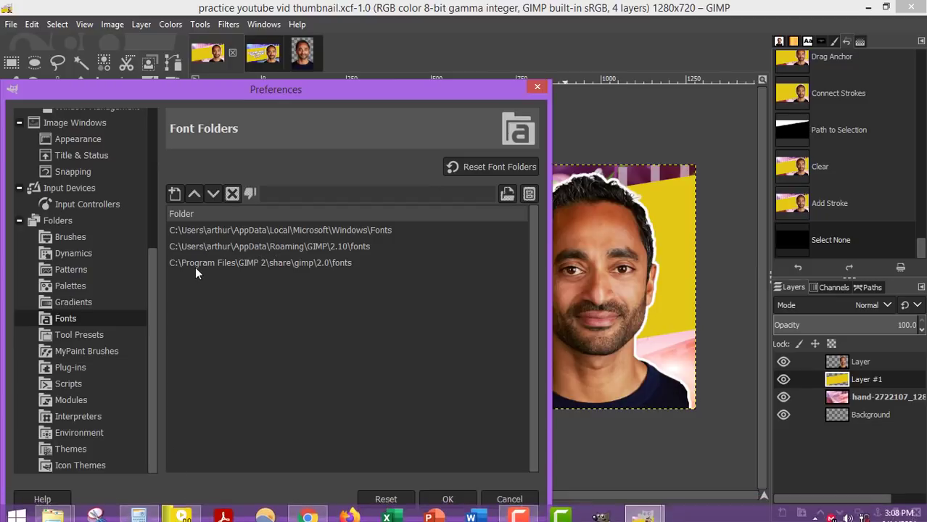
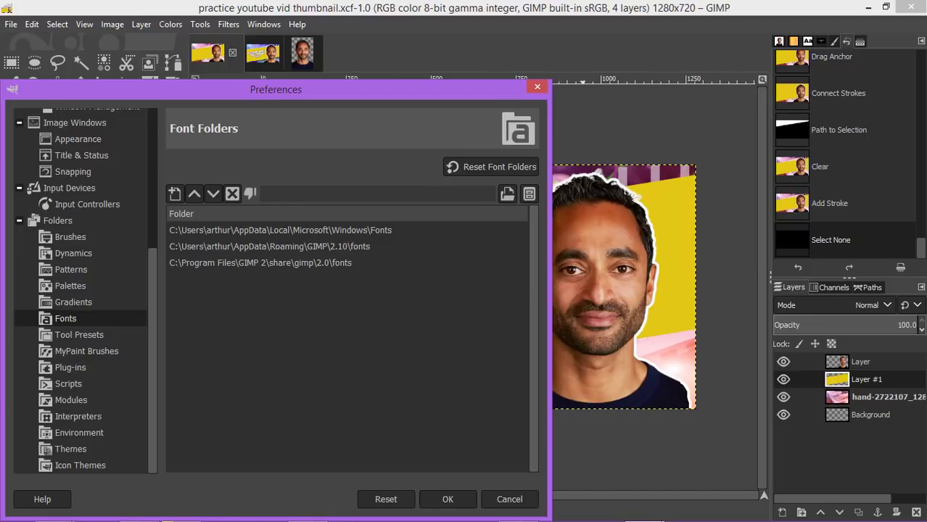
- Switch to File Explorer and open the AppData\Roaming\GIMP\2.10\fonts folder inside the user's profile folder
mouse_move(52, 516)
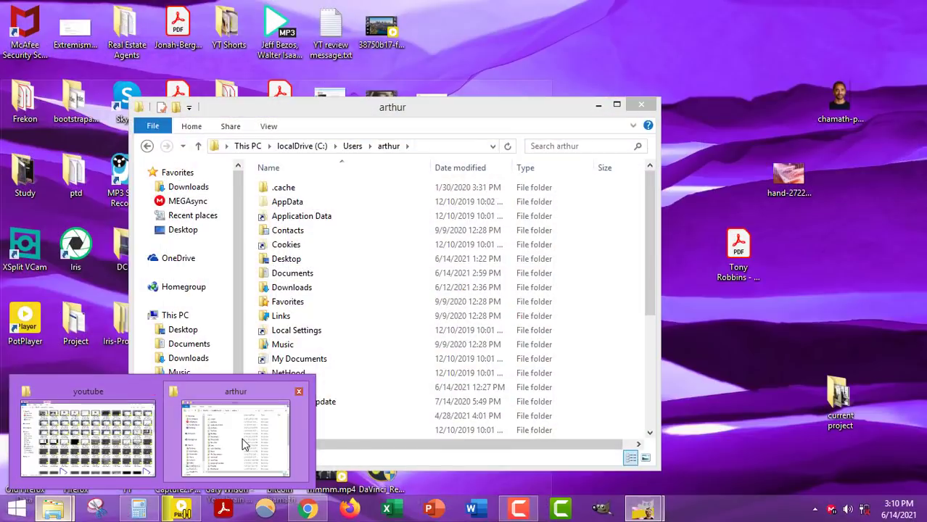
click(240, 448)
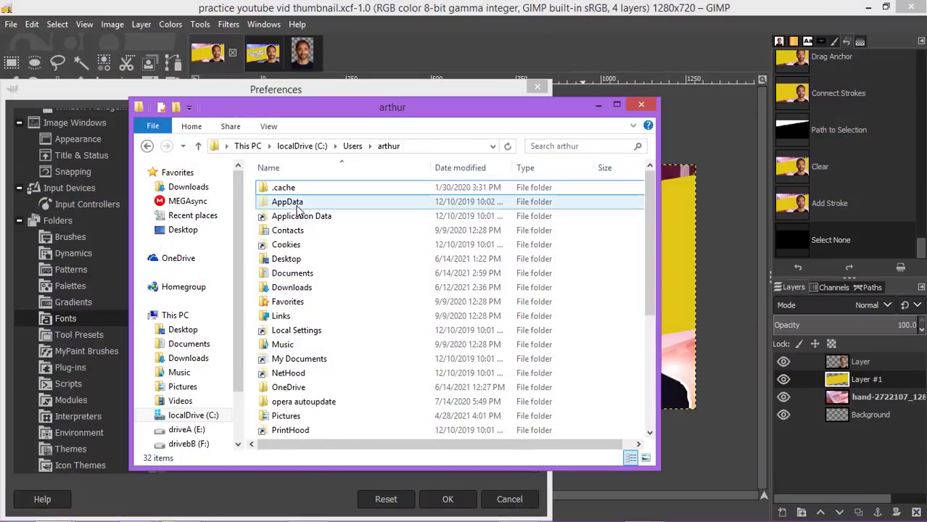
double_click(293, 205)
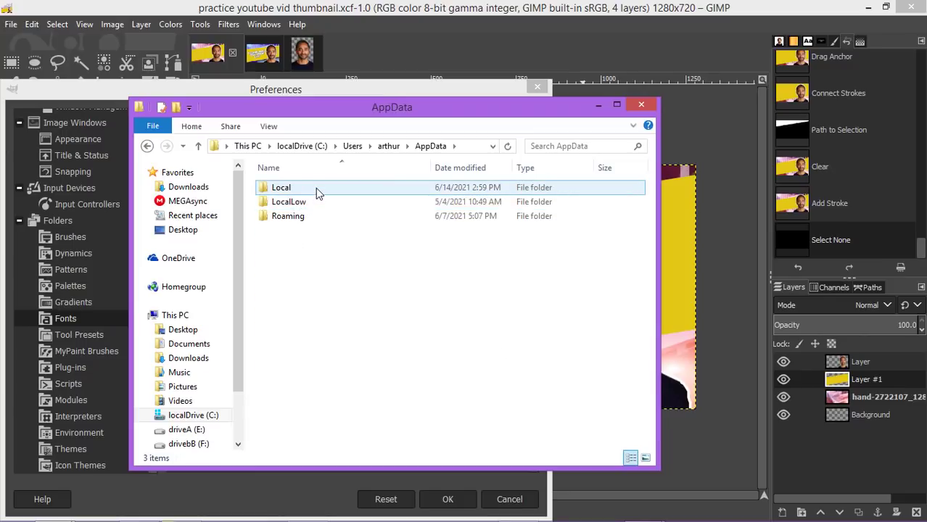
double_click(315, 216)
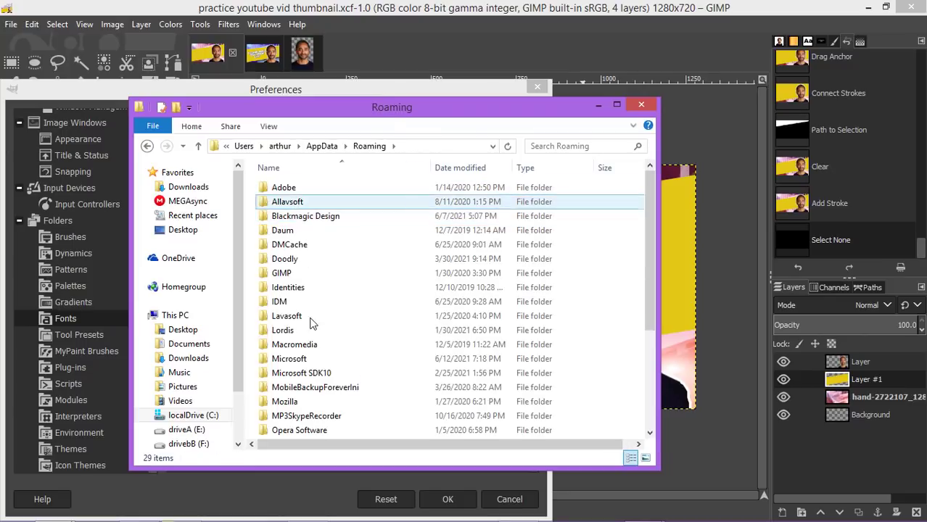
click(304, 274)
double_click(303, 274)
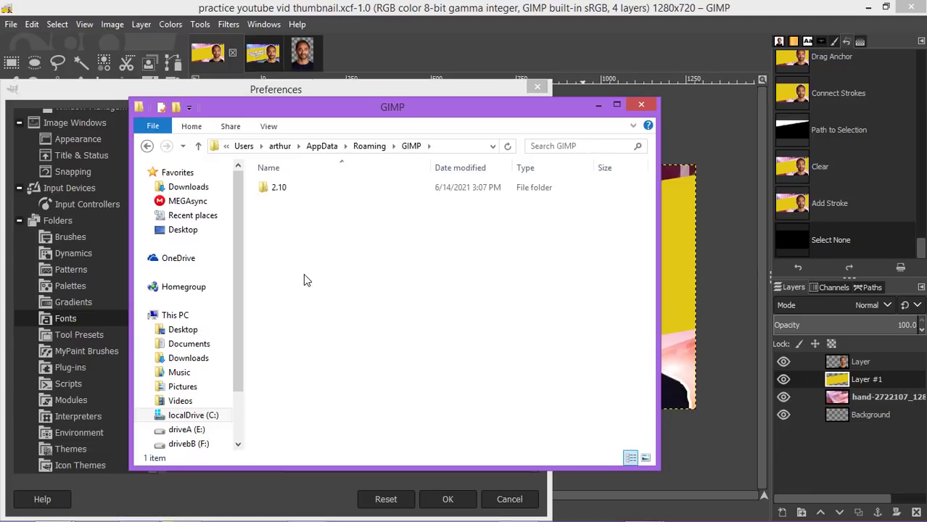
click(280, 189)
double_click(280, 191)
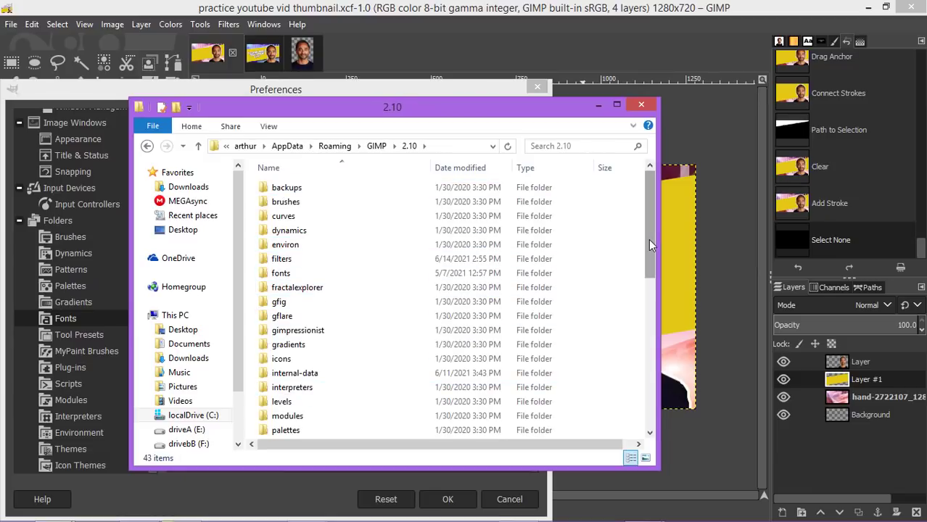
drag(649, 238, 652, 210)
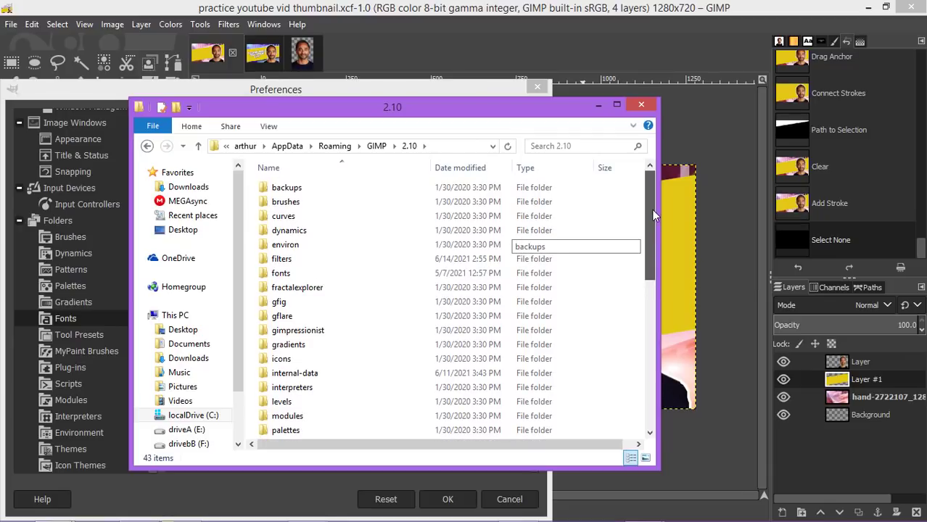
double_click(325, 277)
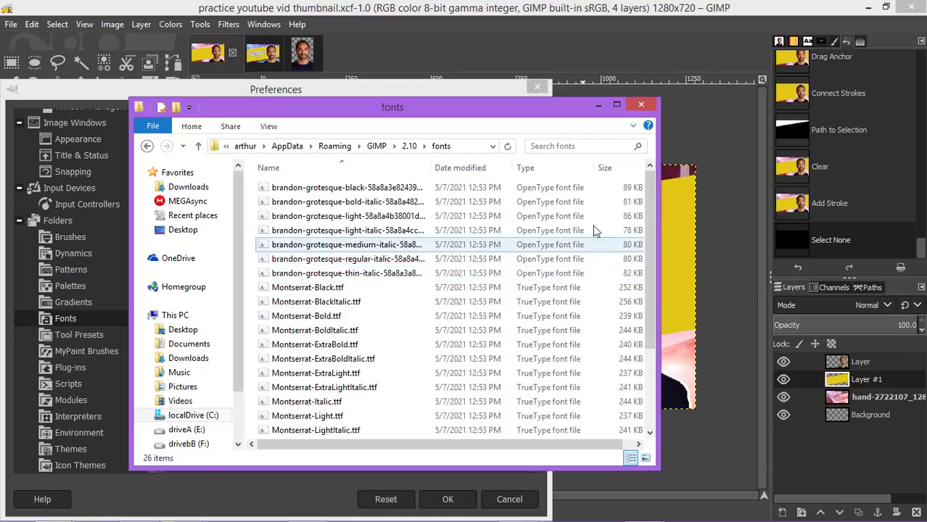
- Look through the font files in GIMP's fonts folder, select them all, and close the File Explorer window
drag(648, 198, 620, 356)
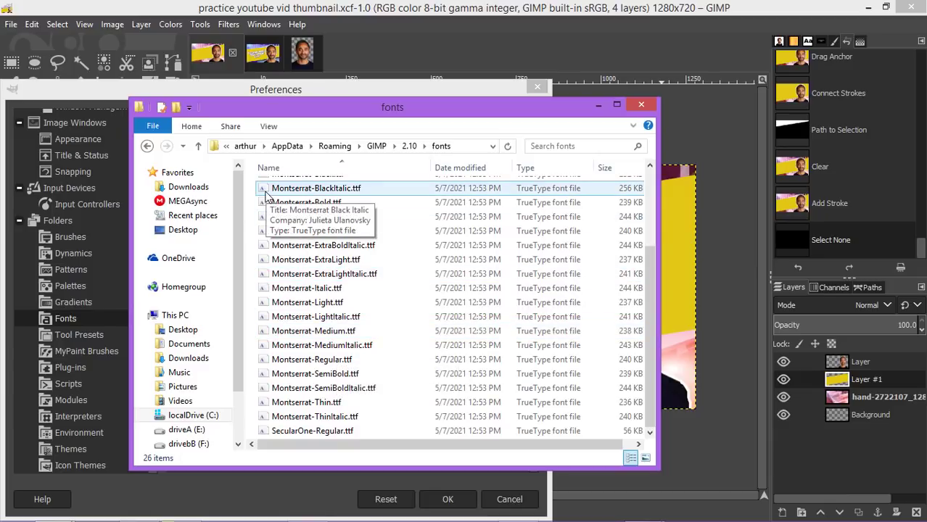
drag(267, 194, 312, 206)
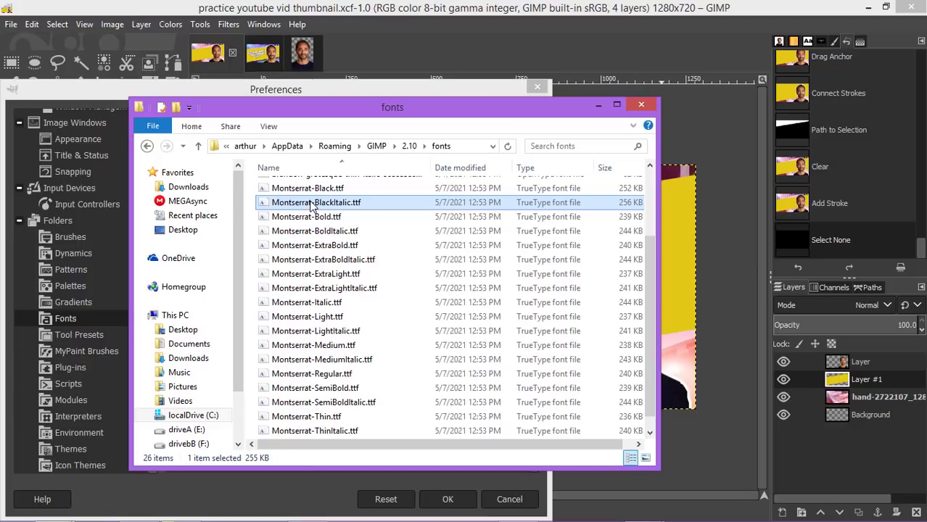
key(ctrl+a)
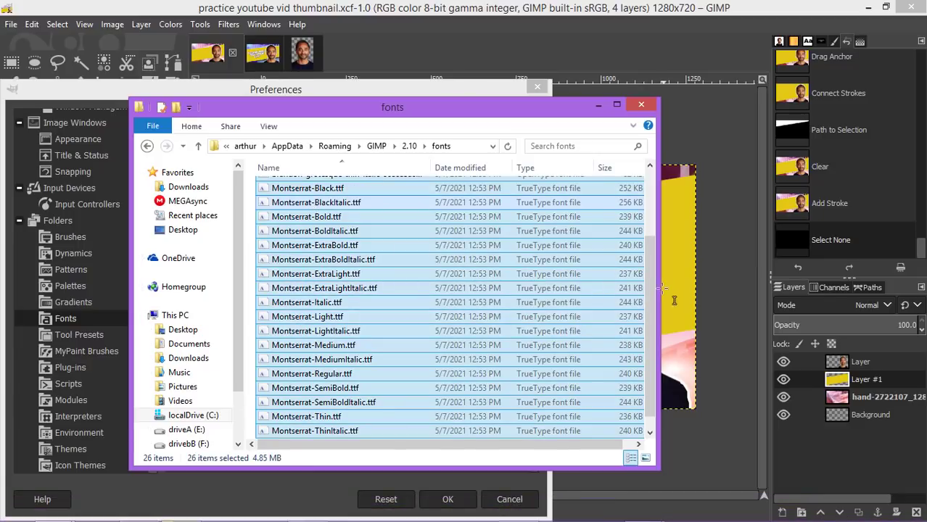
scroll(653, 290, down, 1)
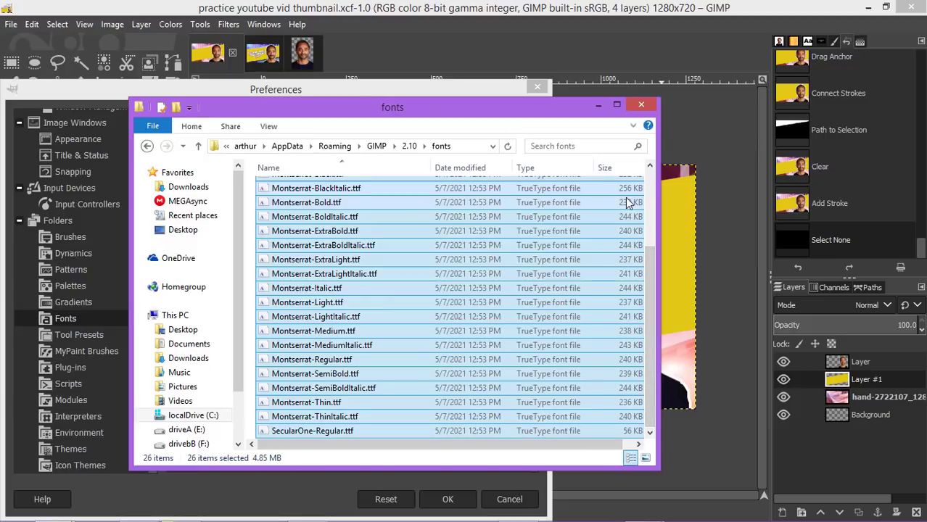
click(641, 104)
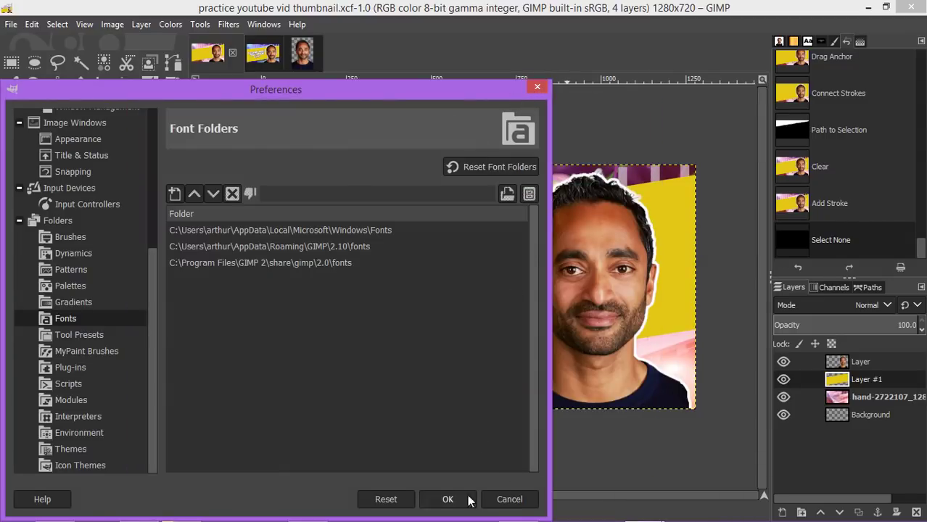
- Accept the font folder preferences in GIMP, activate the Text tool, and check its font list
click(446, 499)
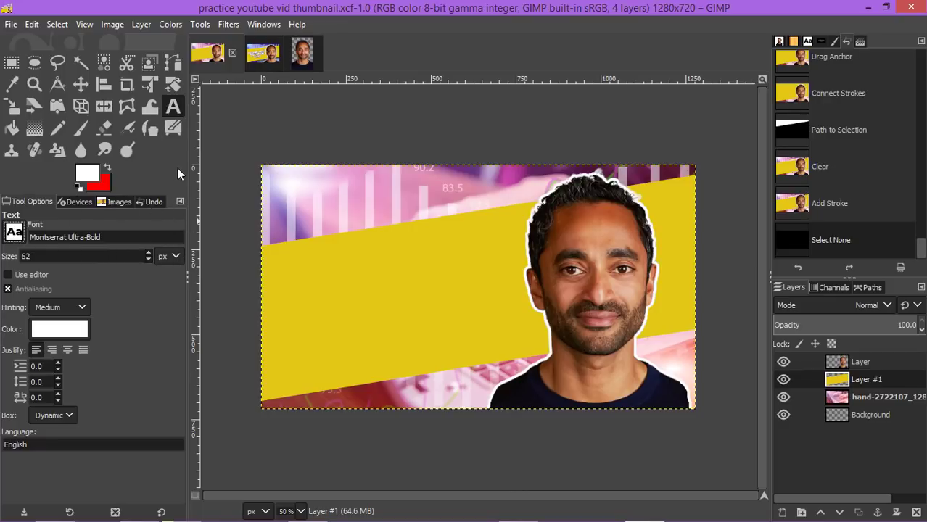
click(83, 86)
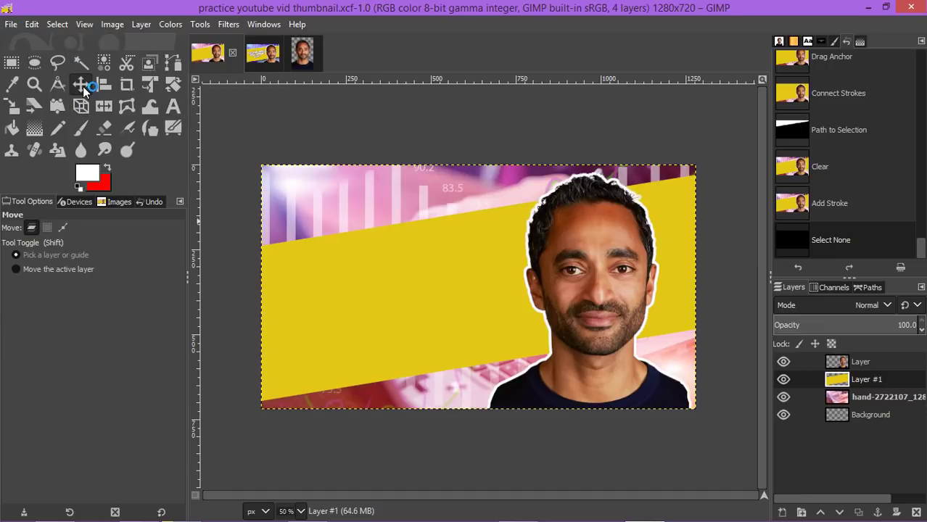
click(174, 106)
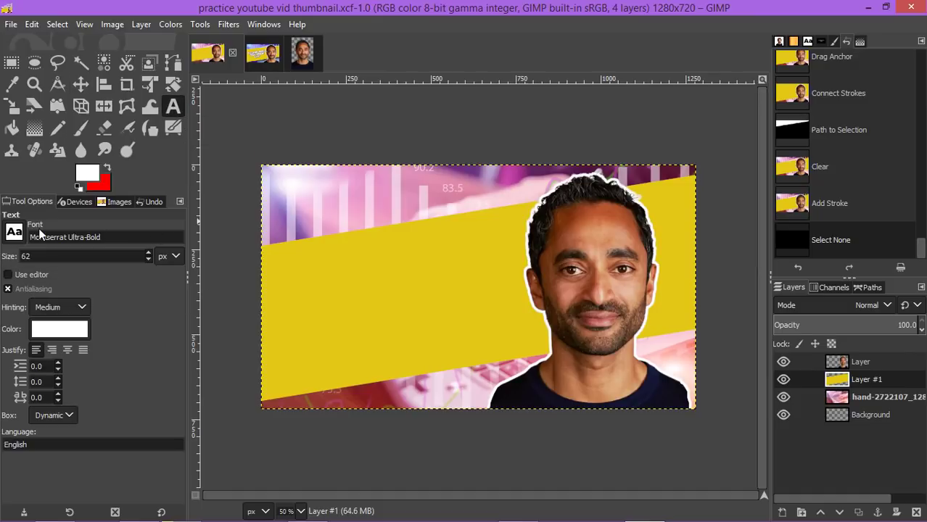
click(13, 231)
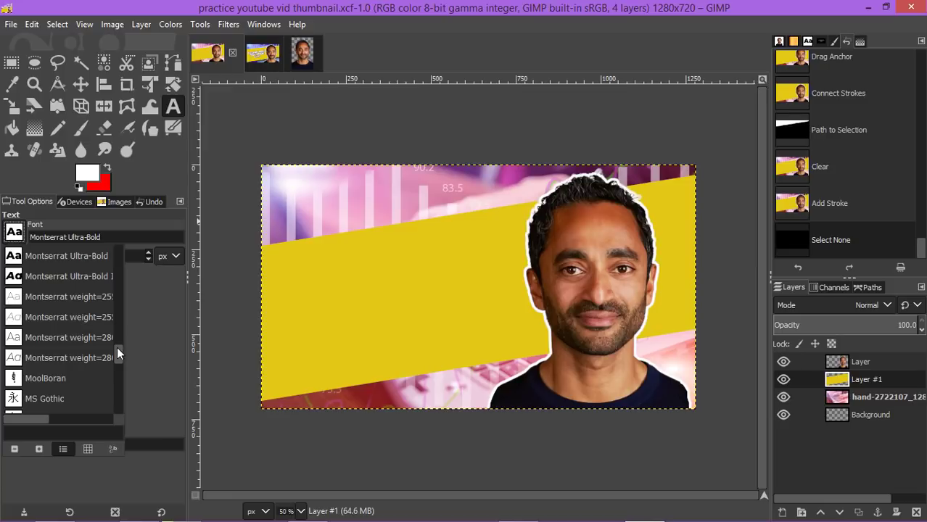
click(152, 338)
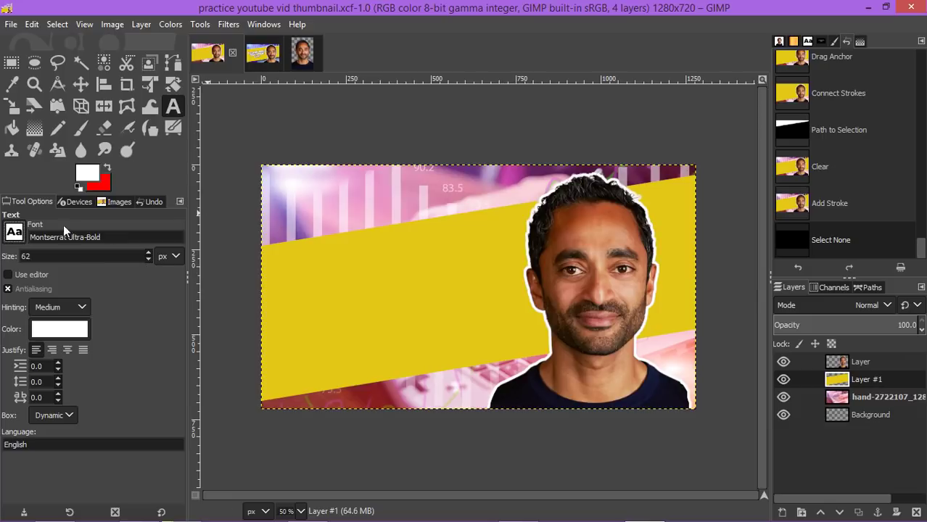
click(173, 108)
- Check the CHAMATH2.0 reference image and start a text layer with "bi" on the yellow banner of the practice thumbnail
click(259, 58)
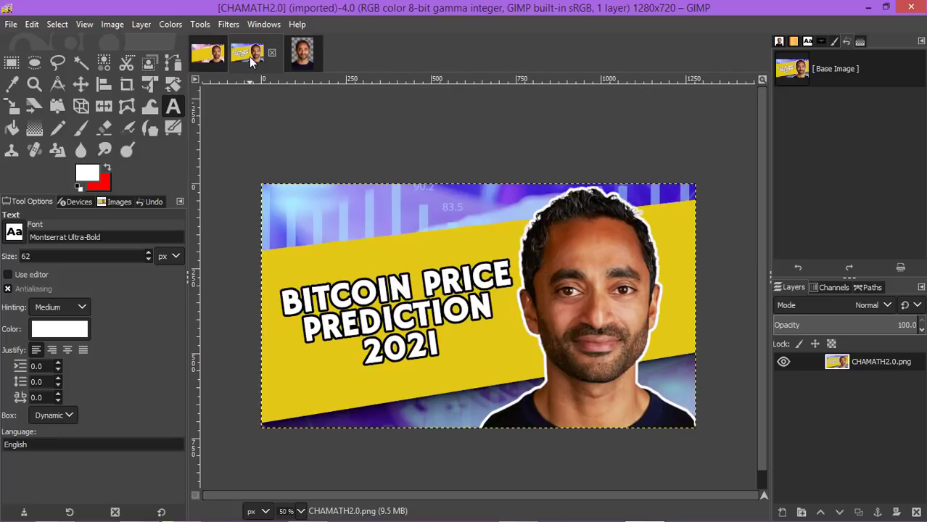
click(204, 56)
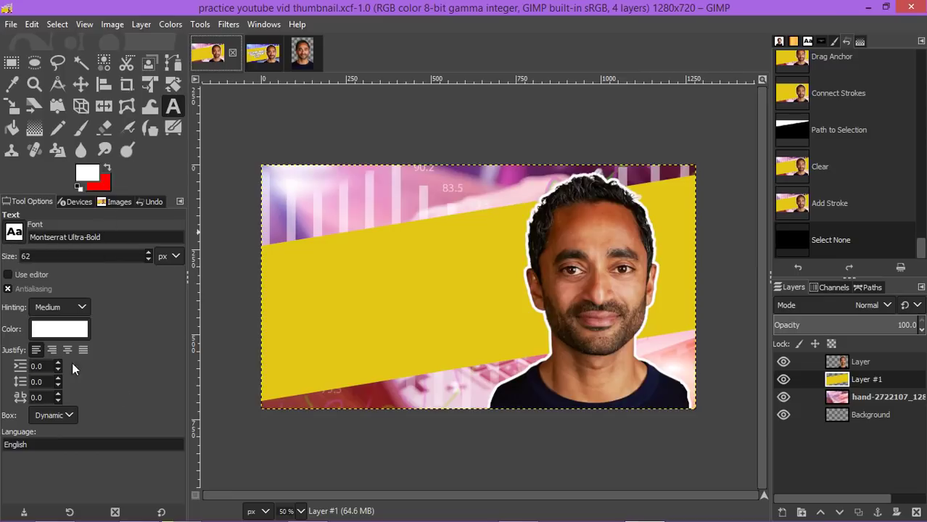
click(302, 264)
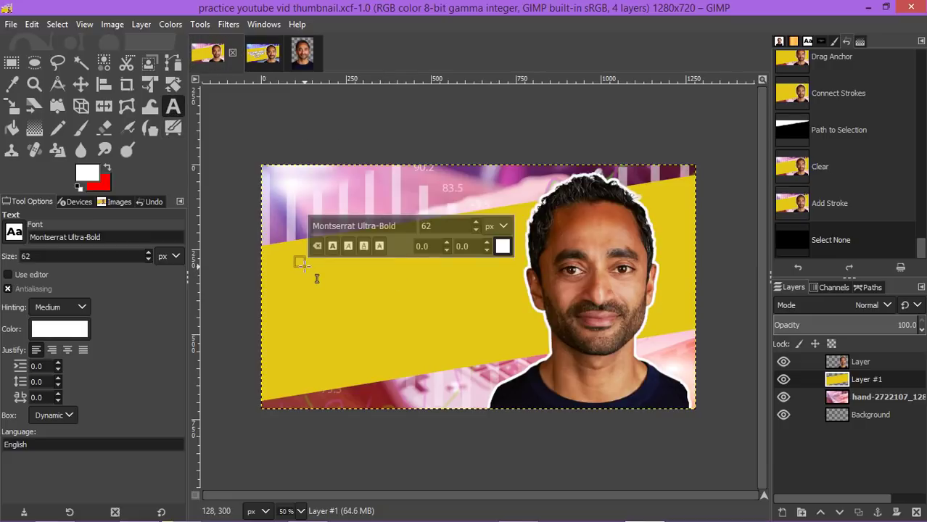
text(b)
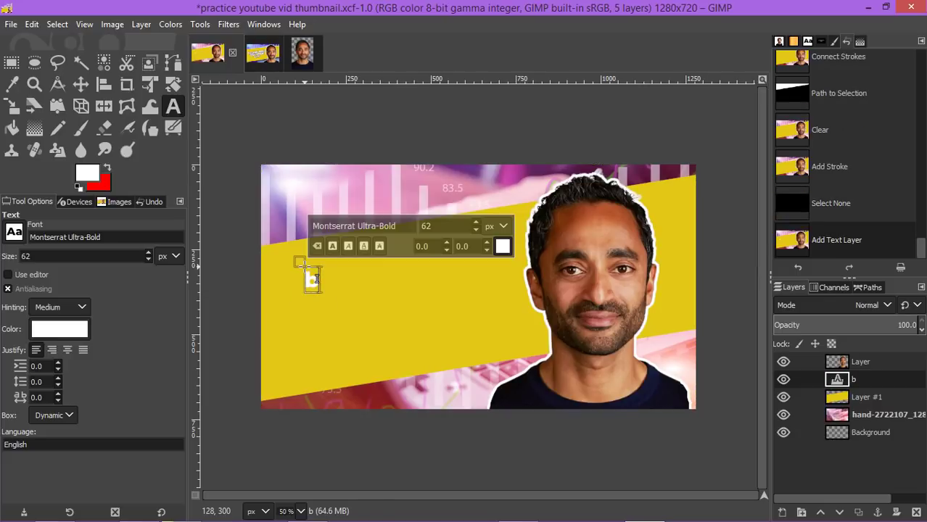
text(i)
- Compare the text with the lettering in the CHAMATH2.0 reference image, and clear the letters "bi" from the text layer
click(261, 61)
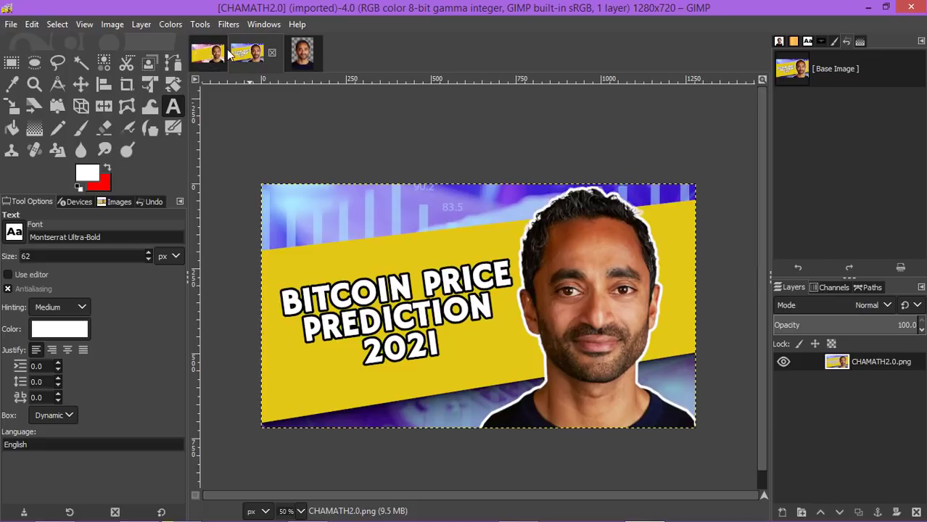
click(209, 54)
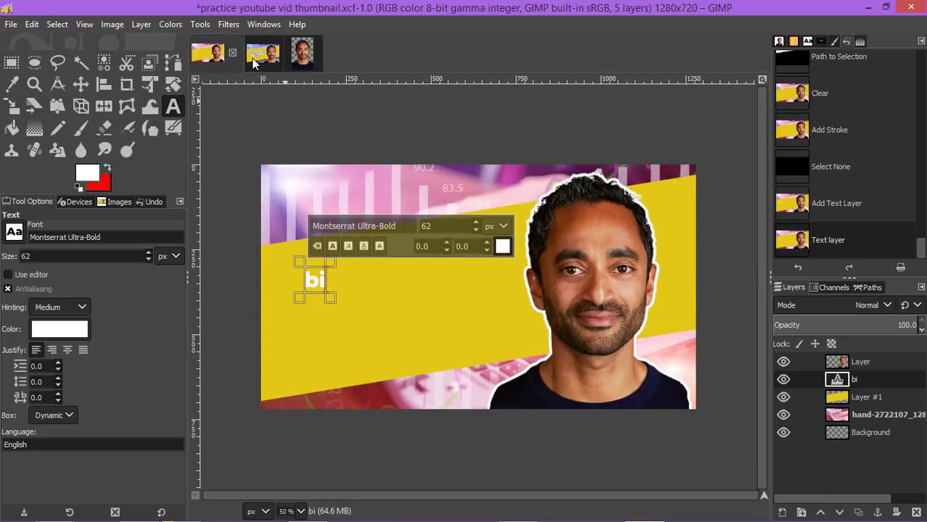
click(251, 58)
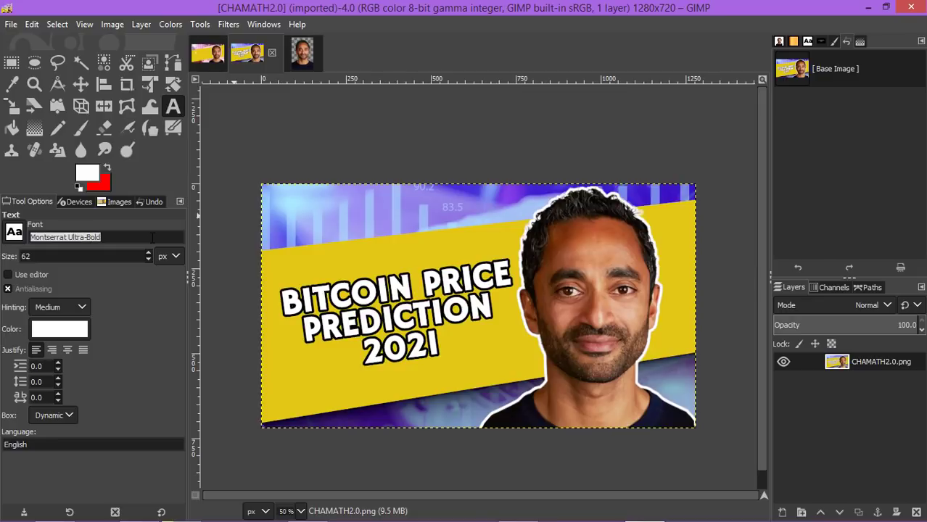
click(14, 235)
click(15, 237)
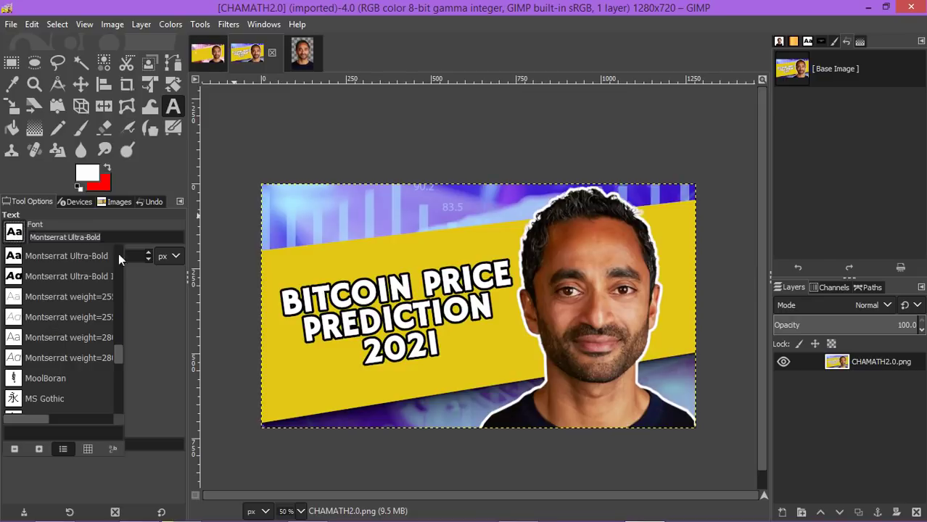
click(209, 55)
click(209, 55)
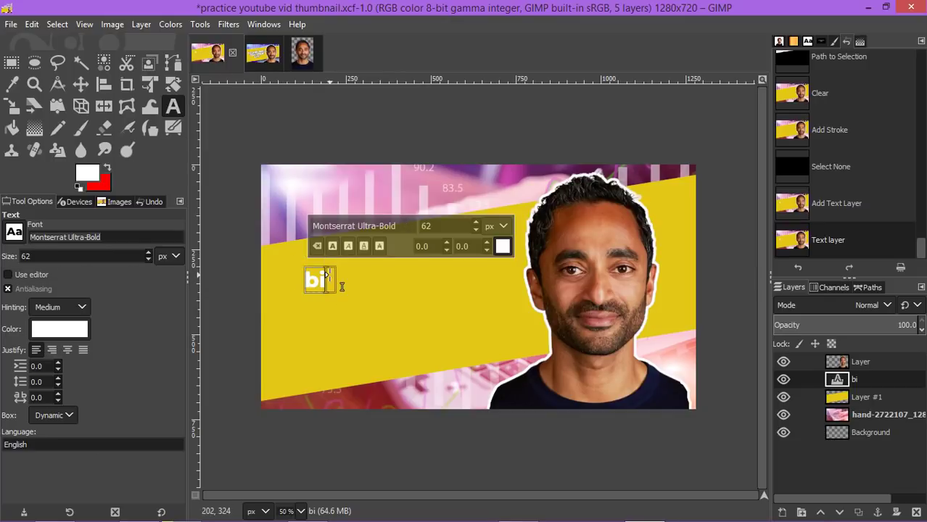
key(BackSpace)
key(BackSpace)
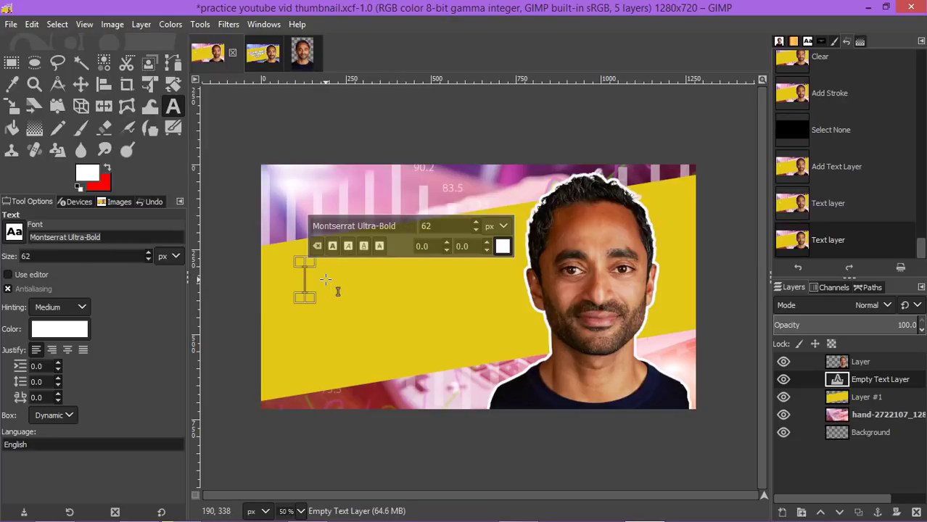
- Browse the Text tool's font list for a font suited to the thumbnail title
click(19, 234)
mouse_move(117, 351)
mouse_down()
mouse_move(117, 406)
mouse_move(118, 346)
mouse_up()
scroll(120, 344, up, 10)
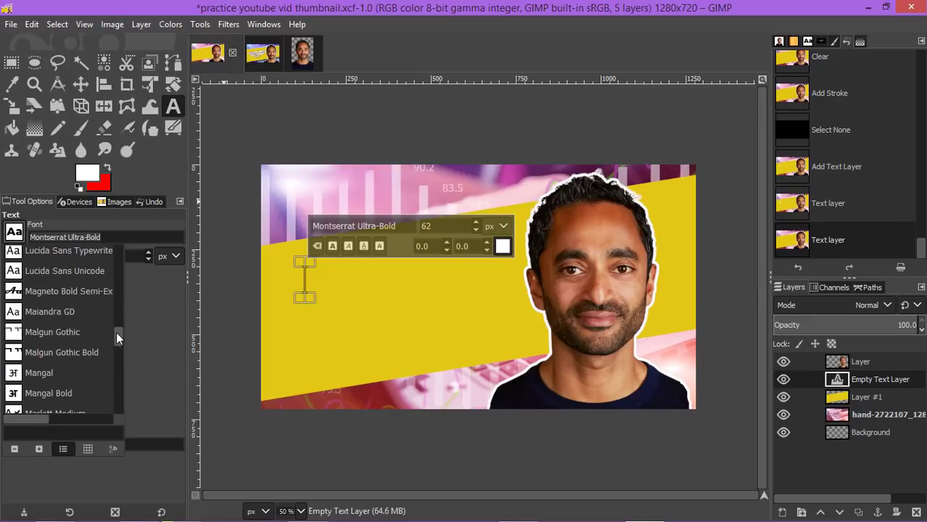
scroll(119, 317, up, 10)
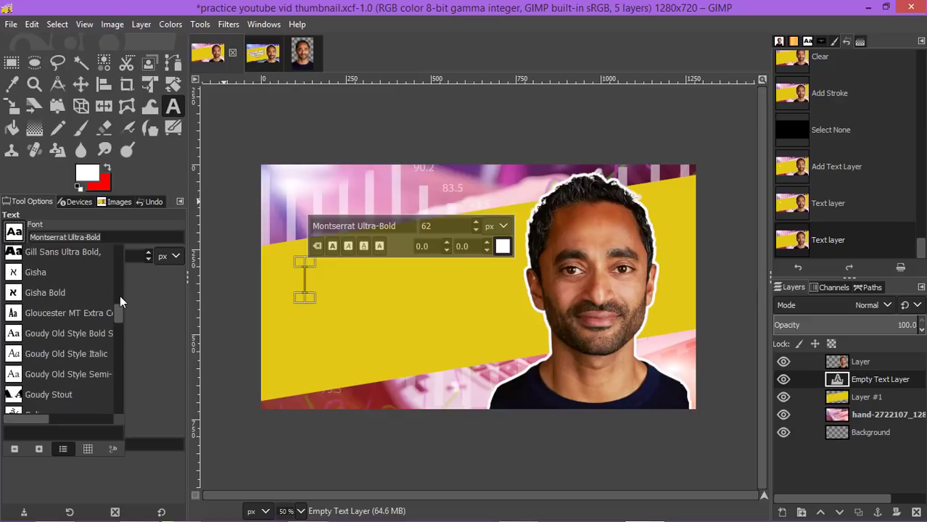
scroll(119, 295, up, 15)
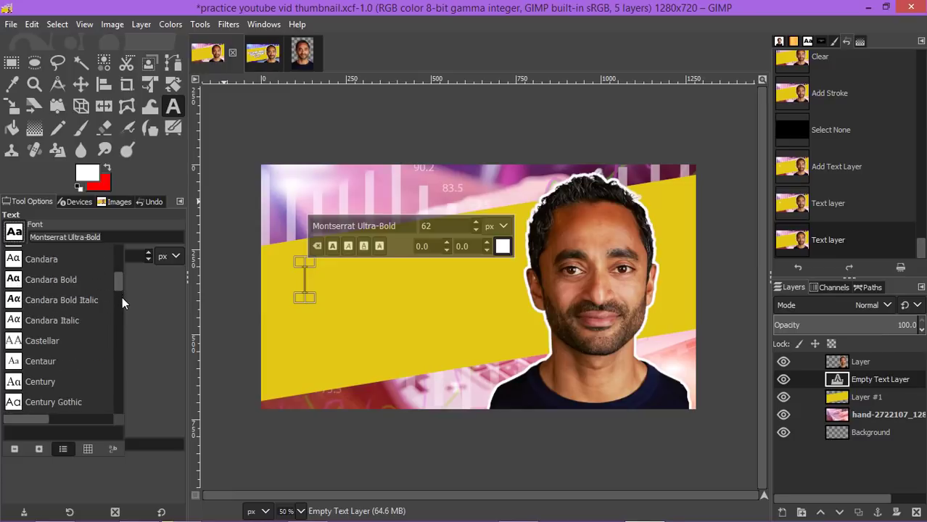
scroll(122, 323, down, 20)
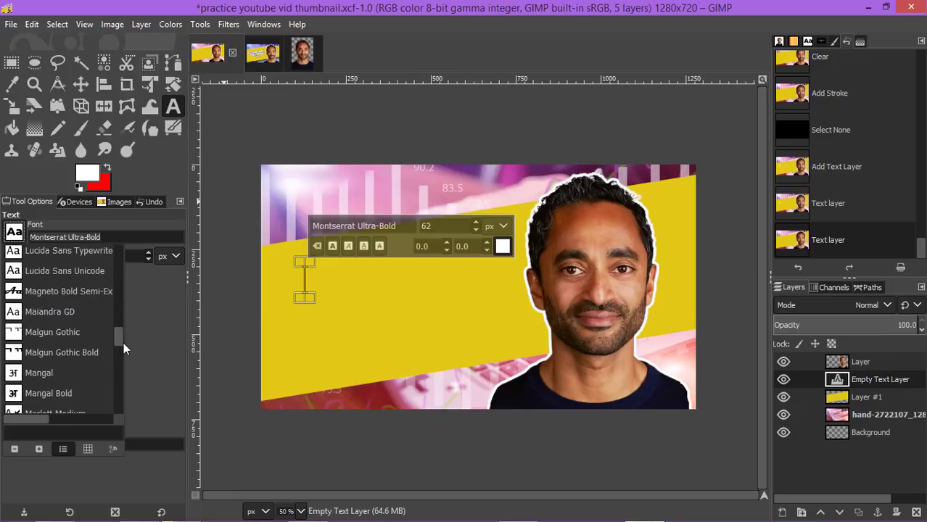
scroll(122, 341, down, 5)
- Find the HammersmithOne font and apply it to the empty text layer
click(103, 236)
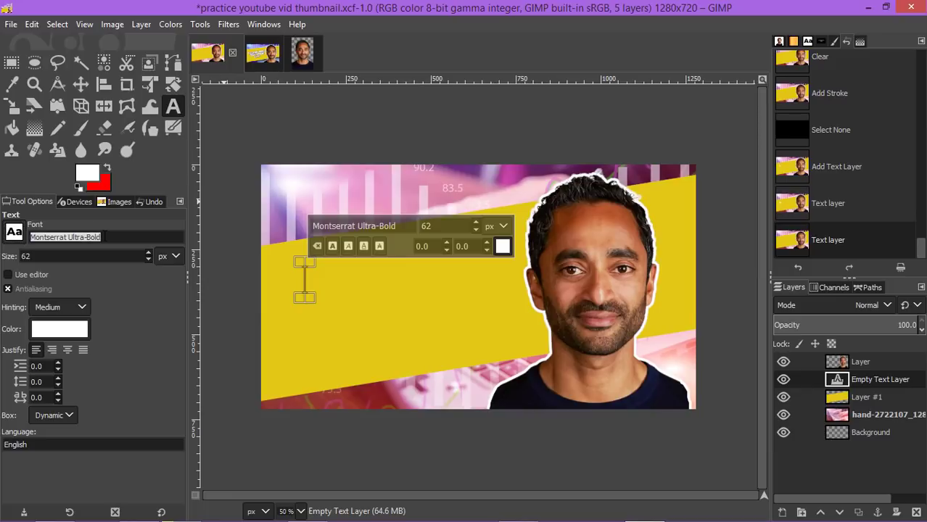
text(hammer)
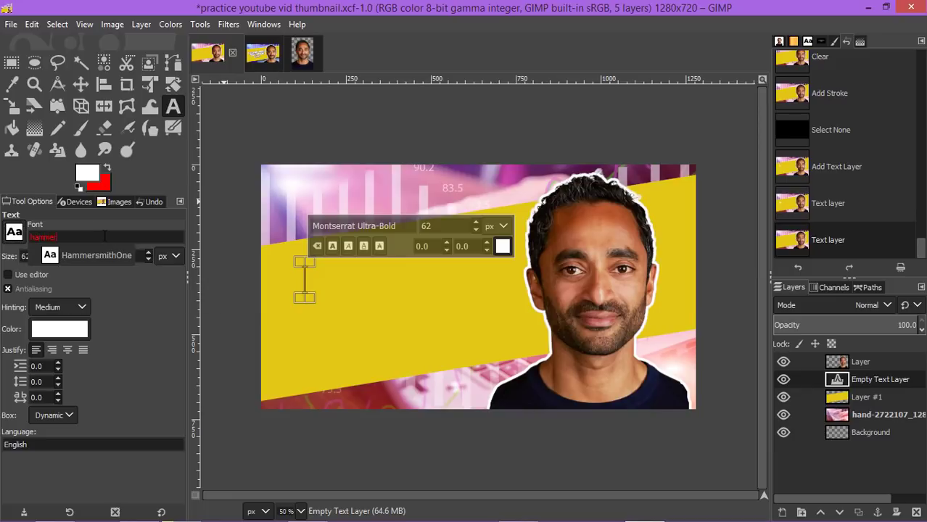
key(Escape)
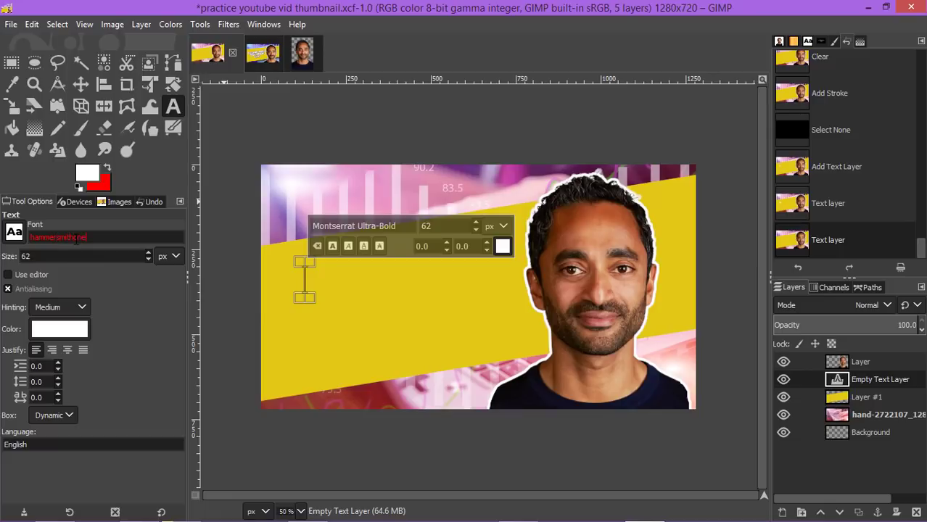
click(16, 231)
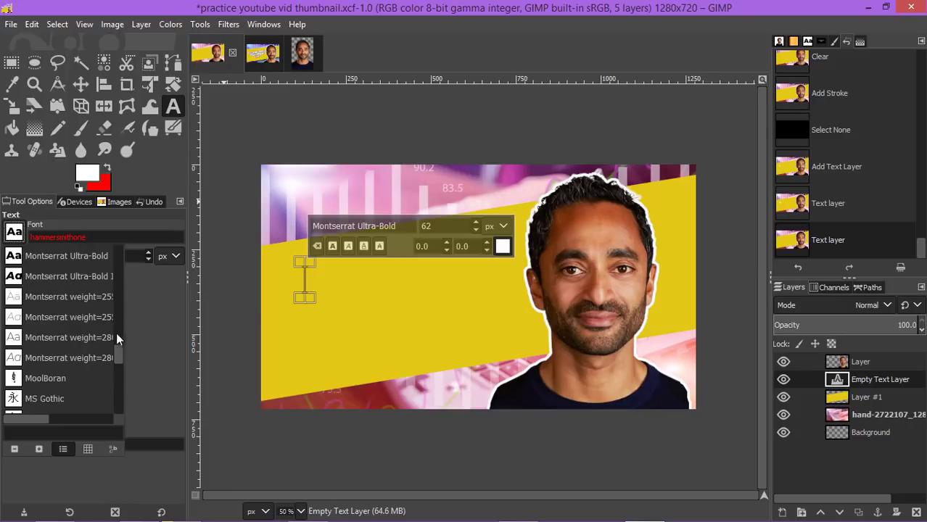
scroll(118, 344, up, 10)
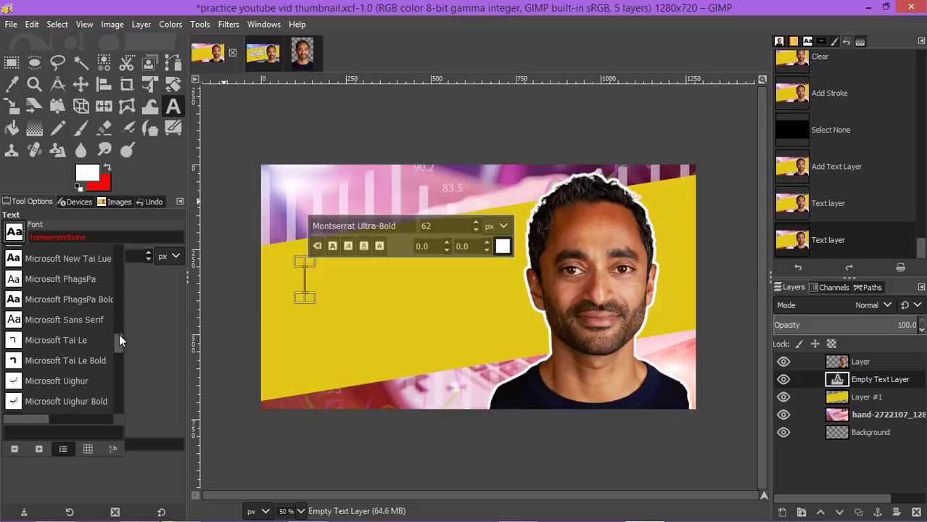
scroll(119, 319, up, 10)
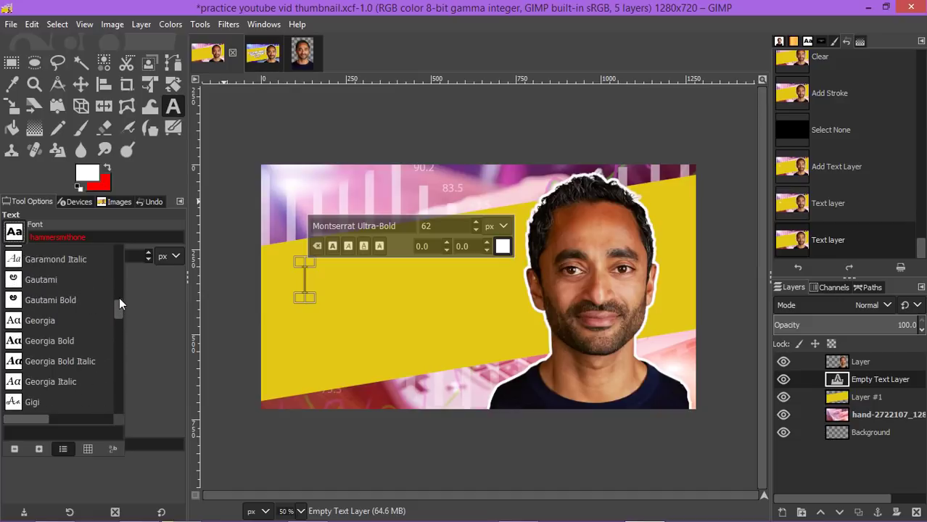
drag(119, 295, 120, 310)
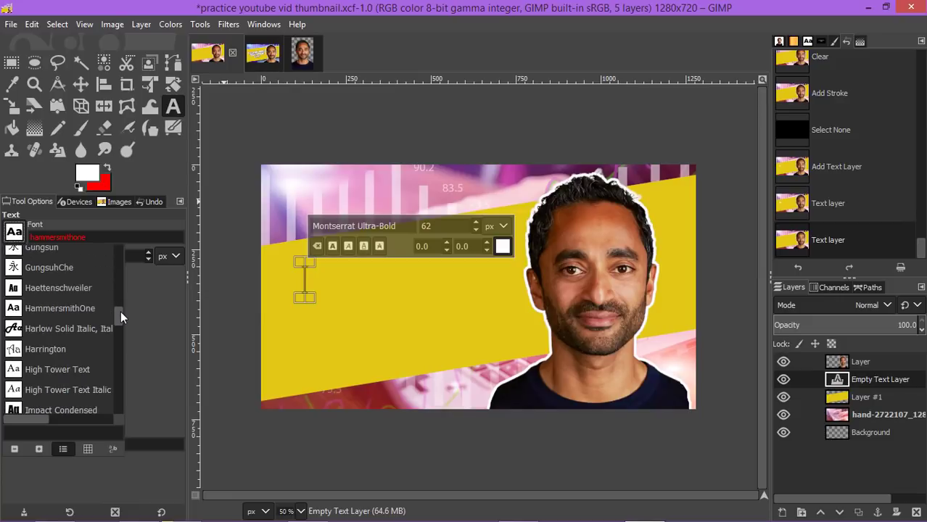
click(85, 310)
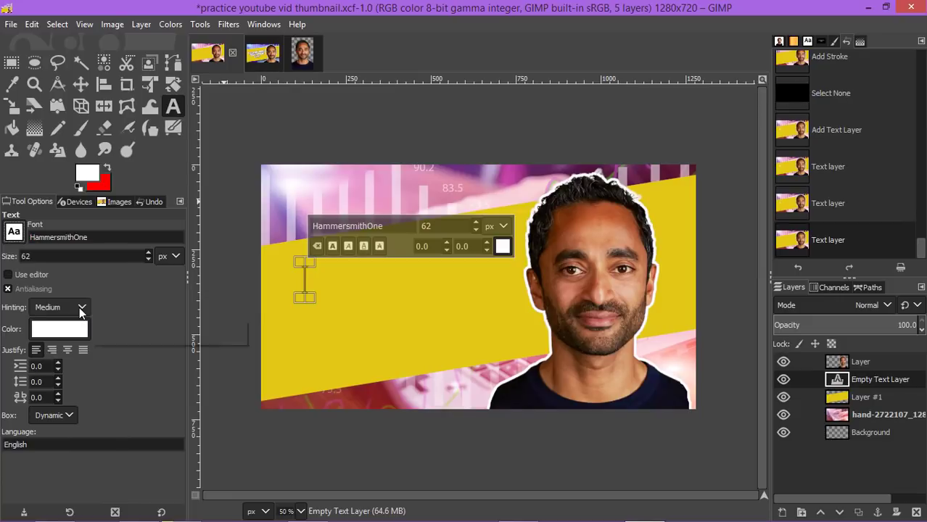
- Write "BITCOIN PRICE" in the text layer on the yellow banner, checking the wording against the CHAMATH2.0 reference image
click(310, 280)
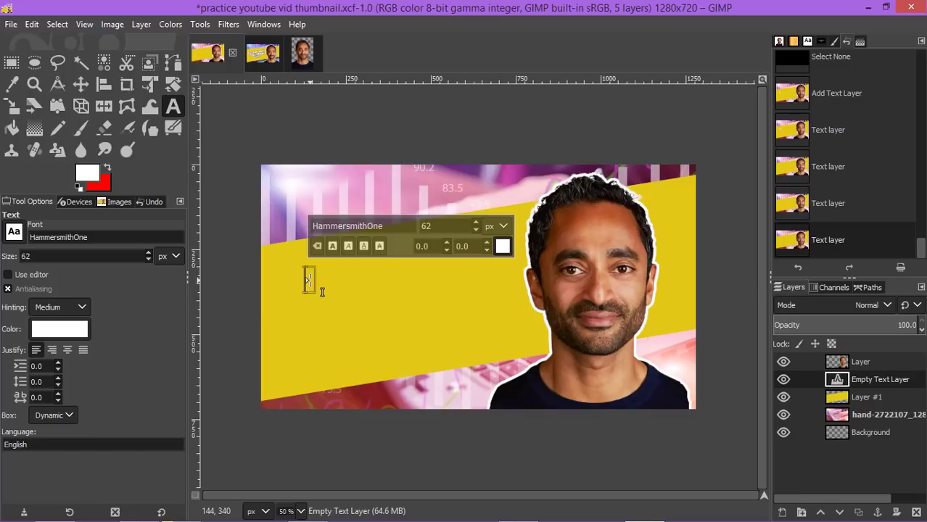
text(BITCOIN)
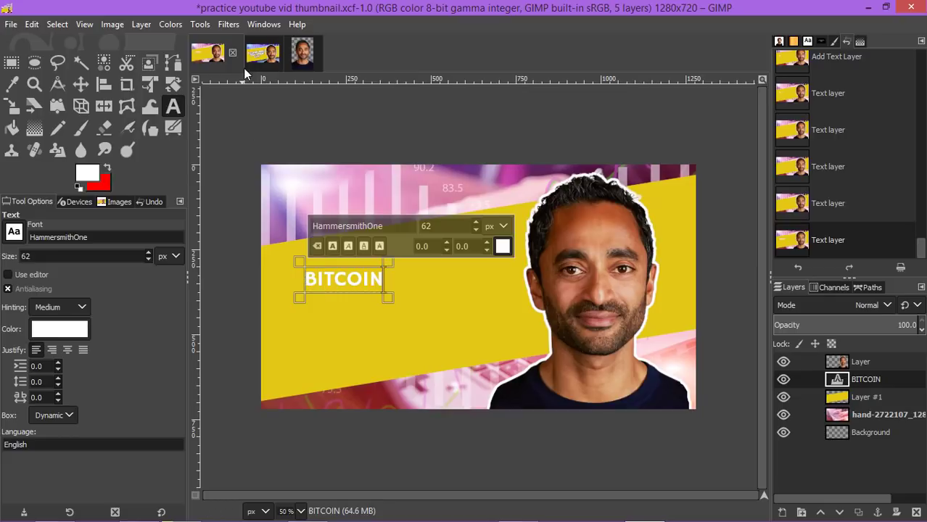
click(259, 53)
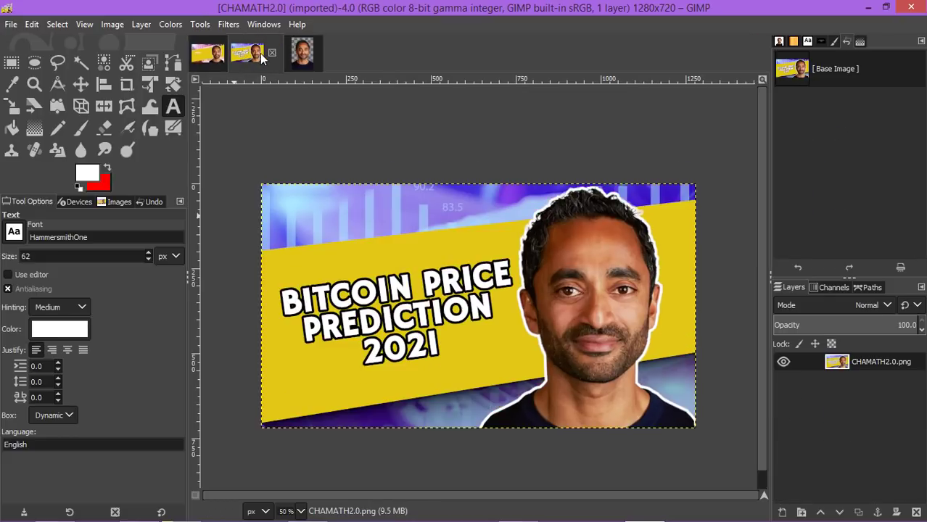
click(193, 59)
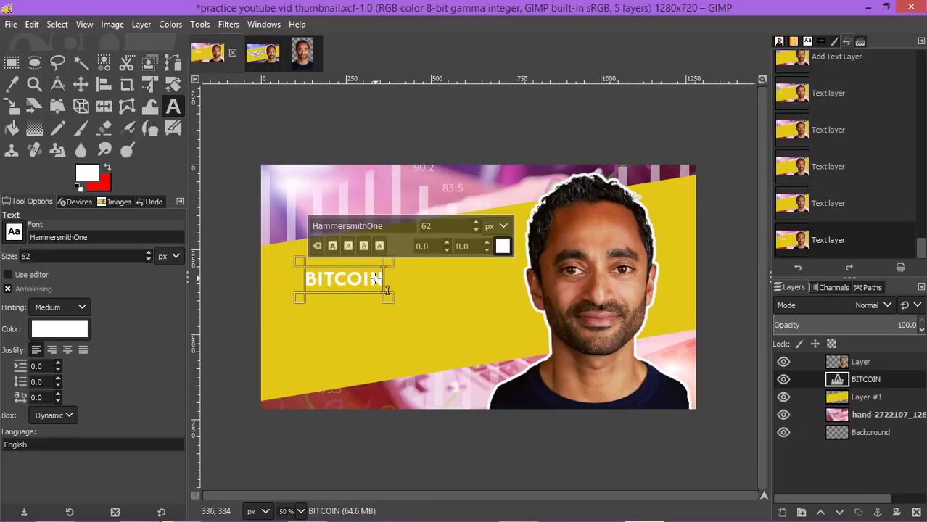
text(PRICE)
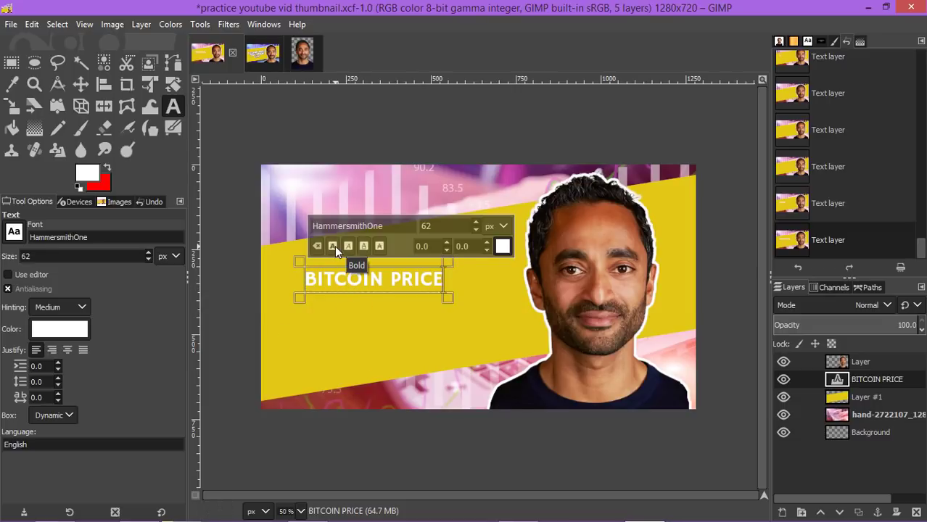
- Make the whole "BITCOIN PRICE" text bold
click(352, 281)
triple_click(353, 284)
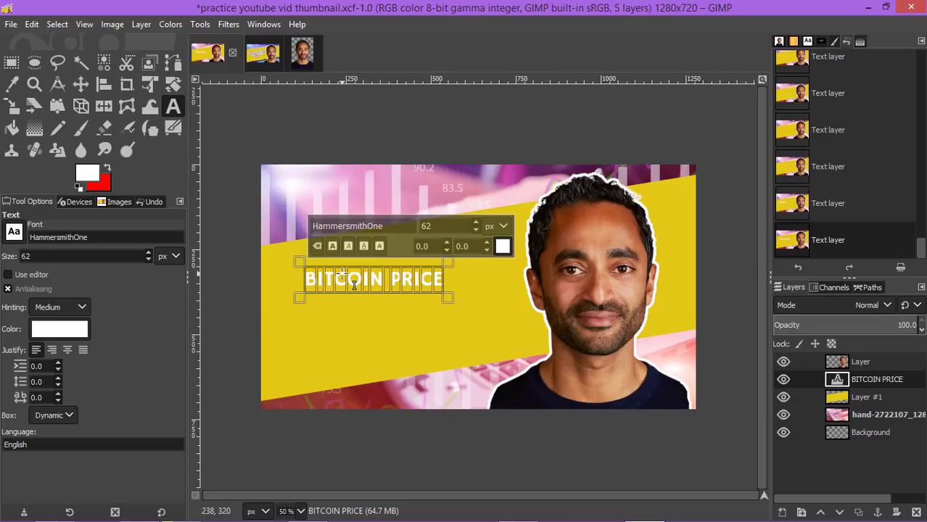
click(332, 247)
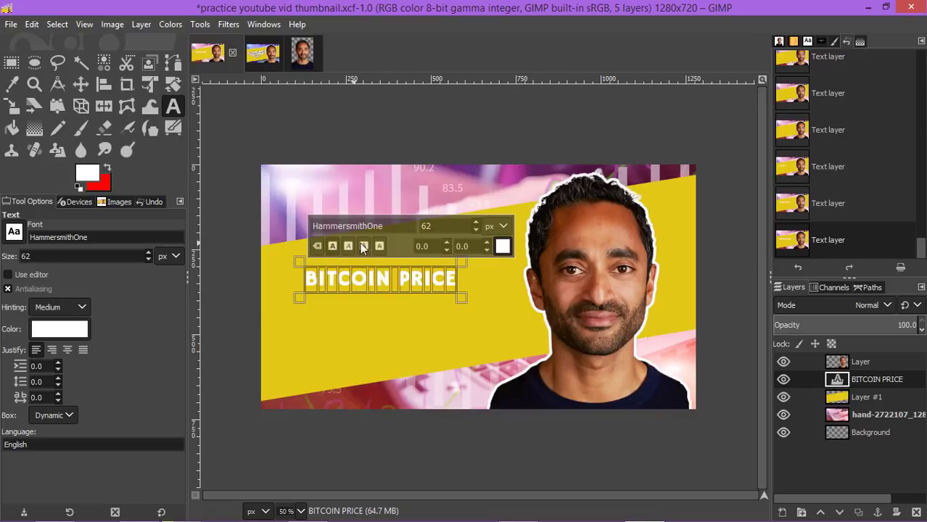
- Enlarge the selected "BITCOIN PRICE" text to 92 px
click(475, 222)
click(475, 222)
click(476, 222)
click(476, 222)
click(476, 222)
click(475, 222)
click(477, 221)
click(476, 221)
click(477, 222)
click(477, 222)
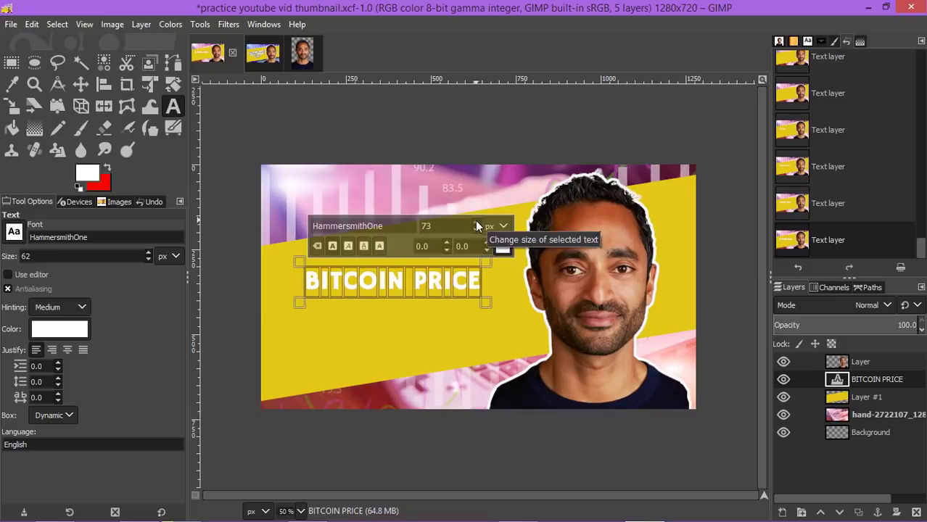
click(477, 222)
click(477, 222)
click(476, 222)
click(476, 222)
click(476, 222)
click(476, 222)
click(477, 222)
click(476, 222)
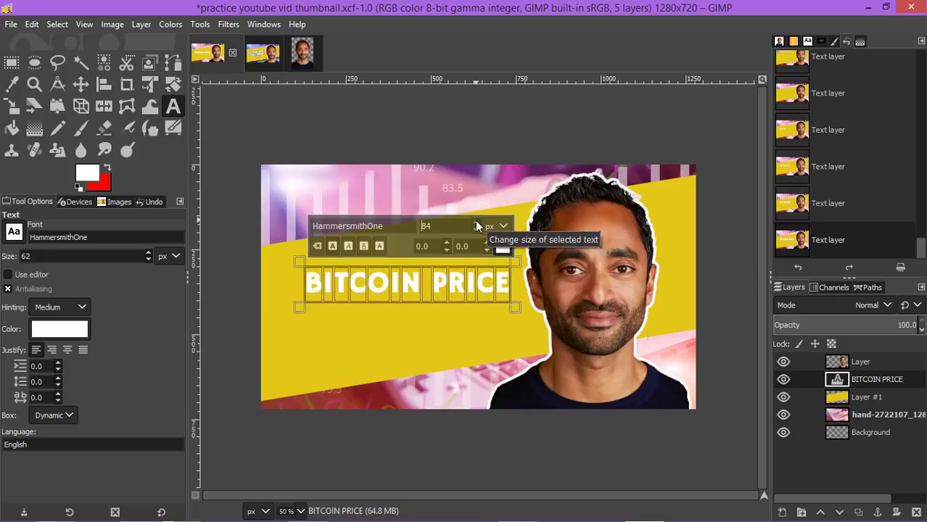
click(476, 222)
click(476, 222)
click(476, 222)
click(477, 222)
click(476, 222)
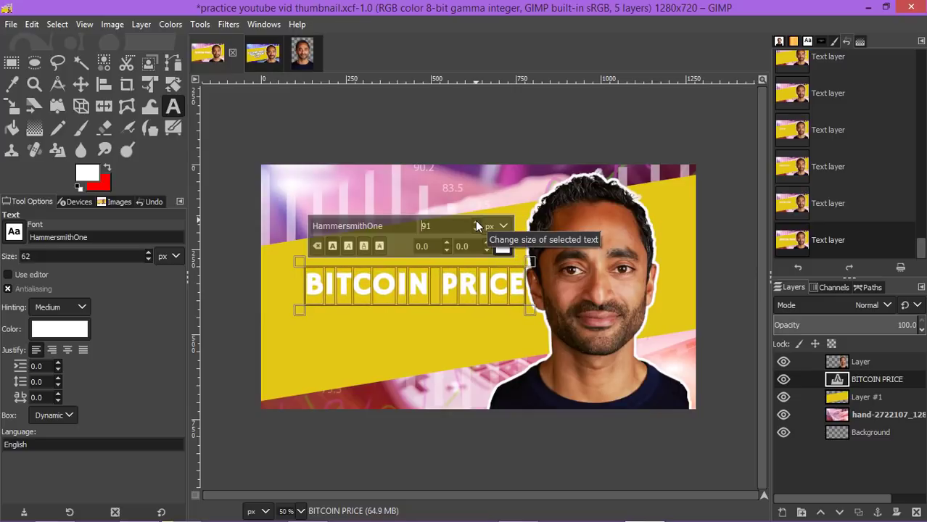
click(476, 221)
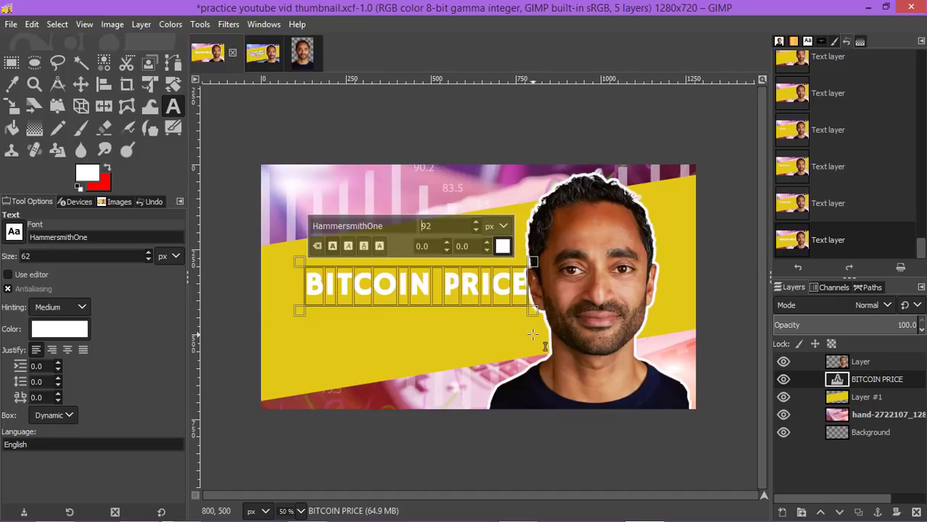
- Tighten the kerning of the selected "BITCOIN PRICE" text to -4.0
click(486, 250)
click(485, 250)
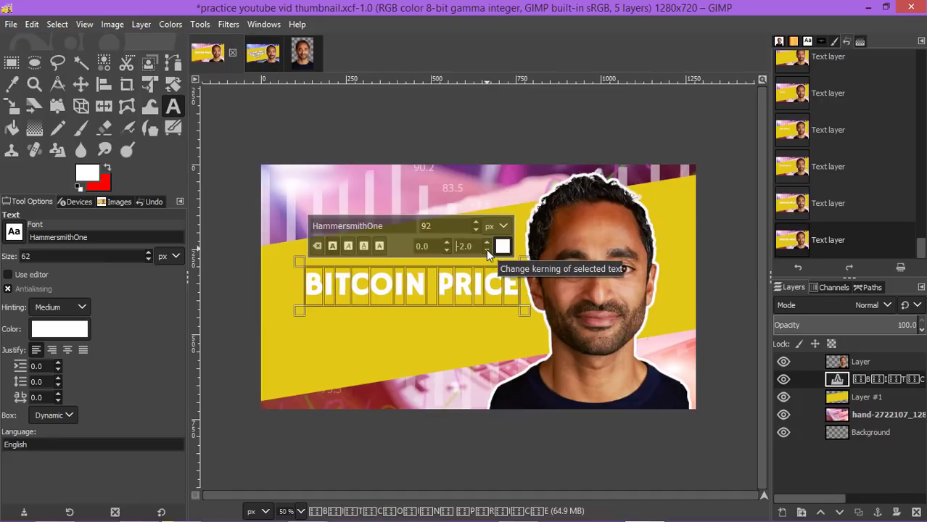
click(486, 250)
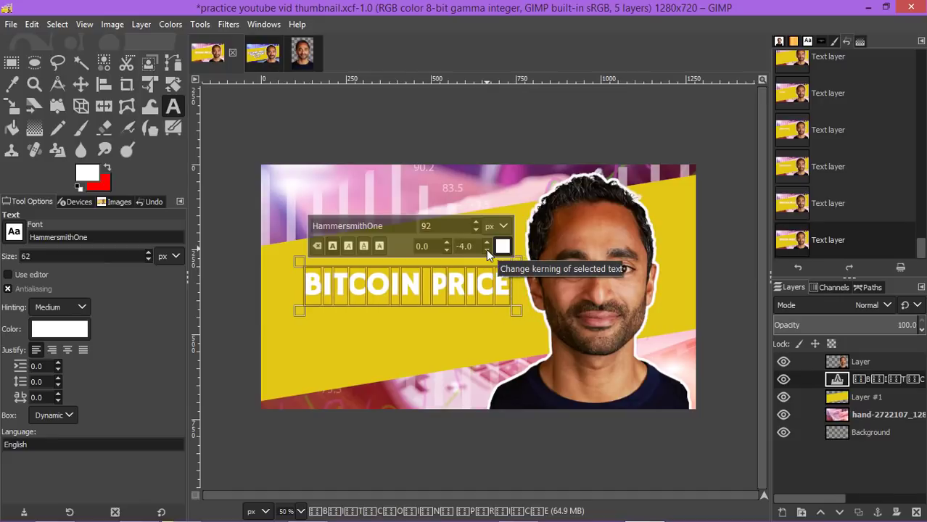
click(485, 250)
- Increase the "BITCOIN PRICE" text size to 104 px and leave text editing
click(476, 222)
scroll(476, 225, up, 10)
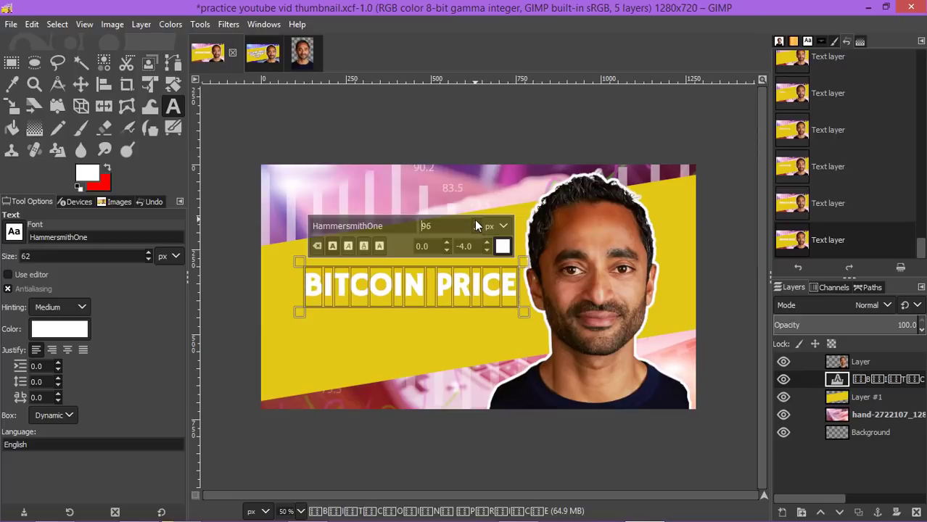
scroll(475, 225, up, 1)
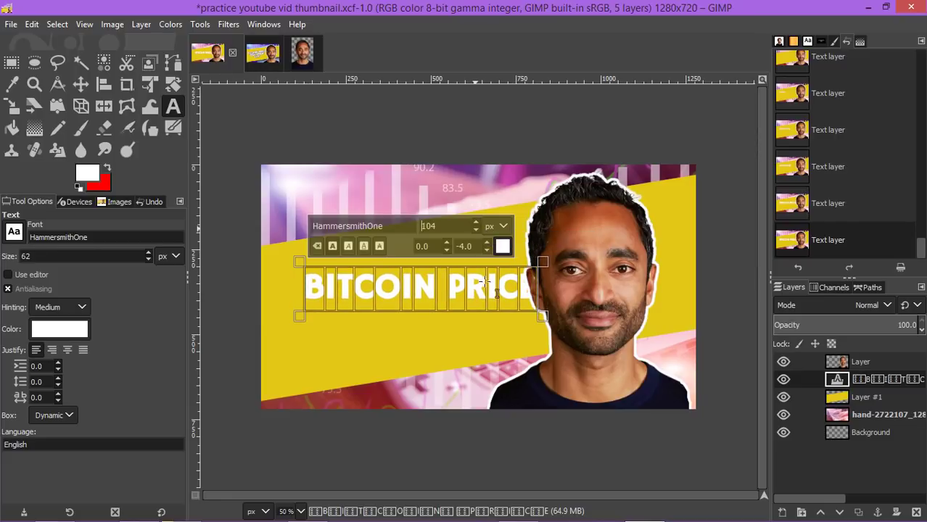
click(458, 175)
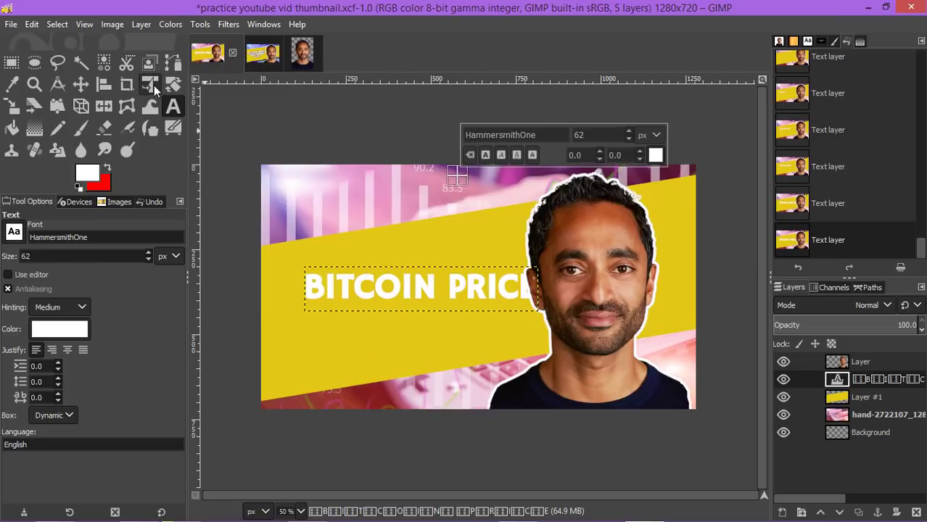
- Move the "BITCOIN PRICE" text up and to the left on the yellow banner, clear of the man's face
click(88, 84)
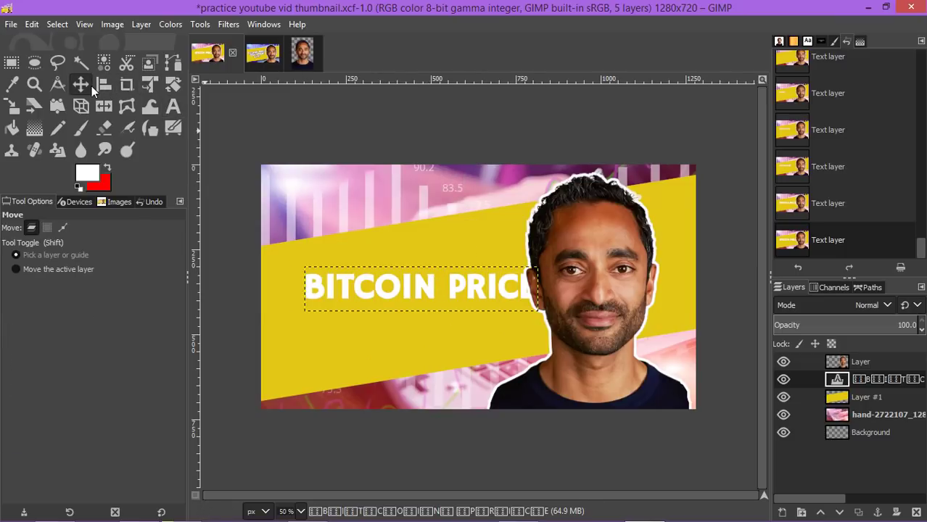
click(413, 280)
drag(416, 293, 396, 281)
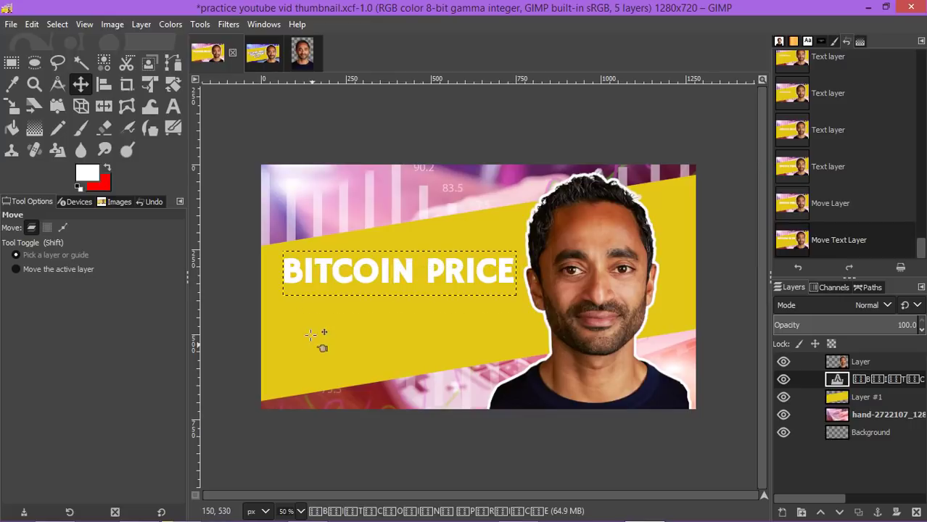
- Add a new text layer reading "PREDICTION" in HammersmithOne below "BITCOIN PRICE" on the yellow banner
click(173, 107)
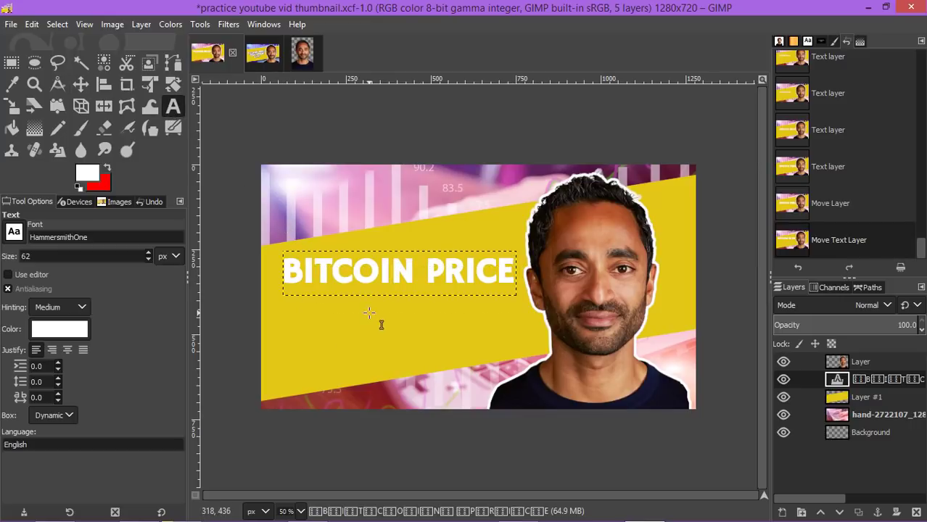
click(306, 305)
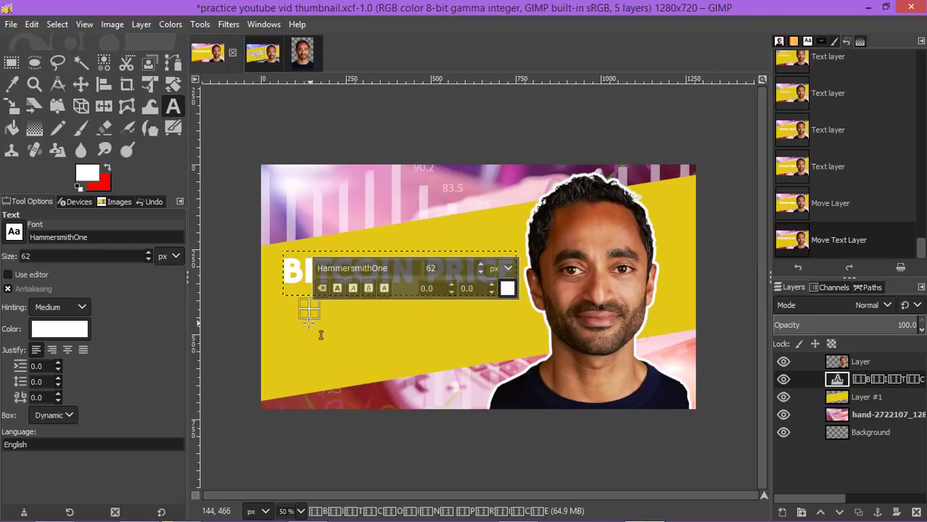
click(304, 320)
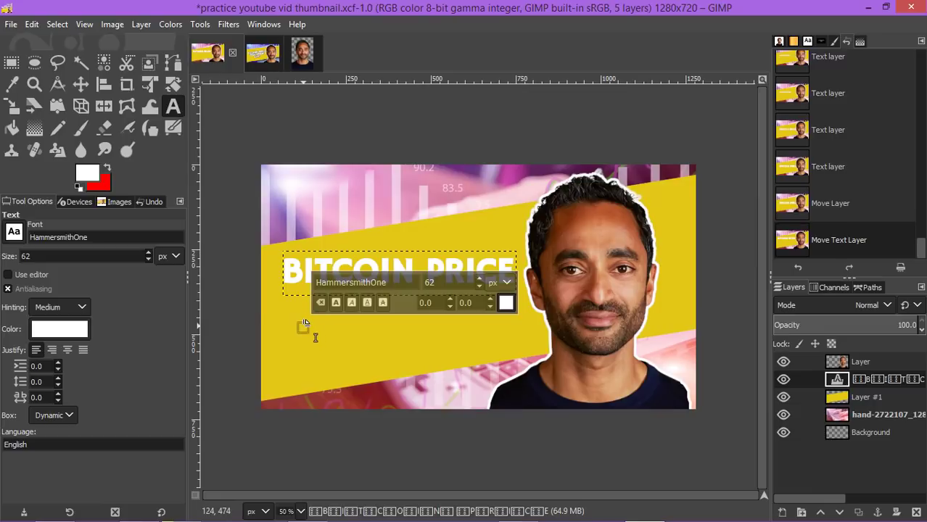
click(302, 325)
text(PRE)
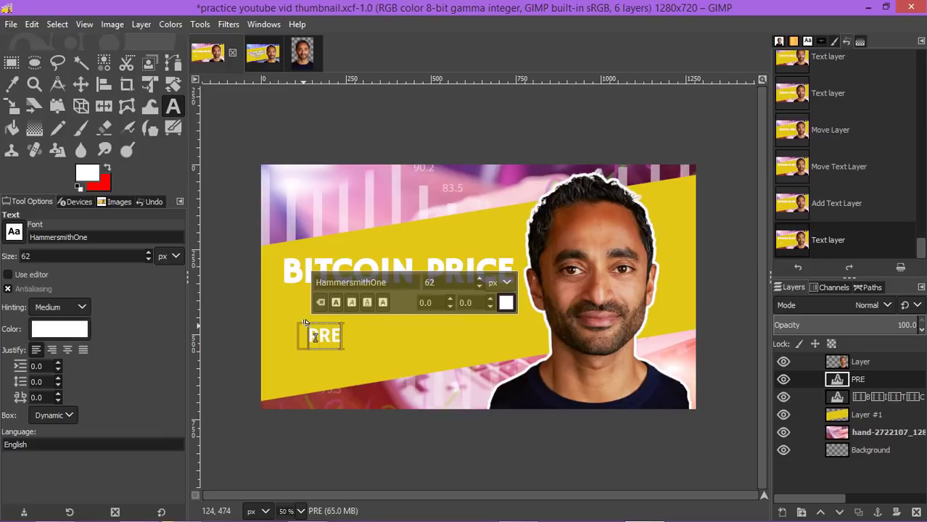
text(DICTION)
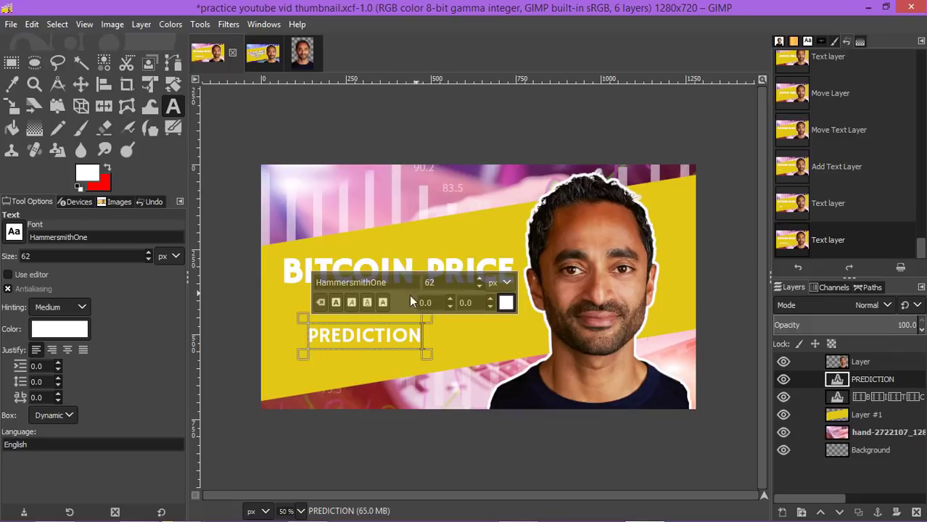
- Check the reference thumbnail, and set the "PREDICTION" text to 104 px and bold
click(266, 58)
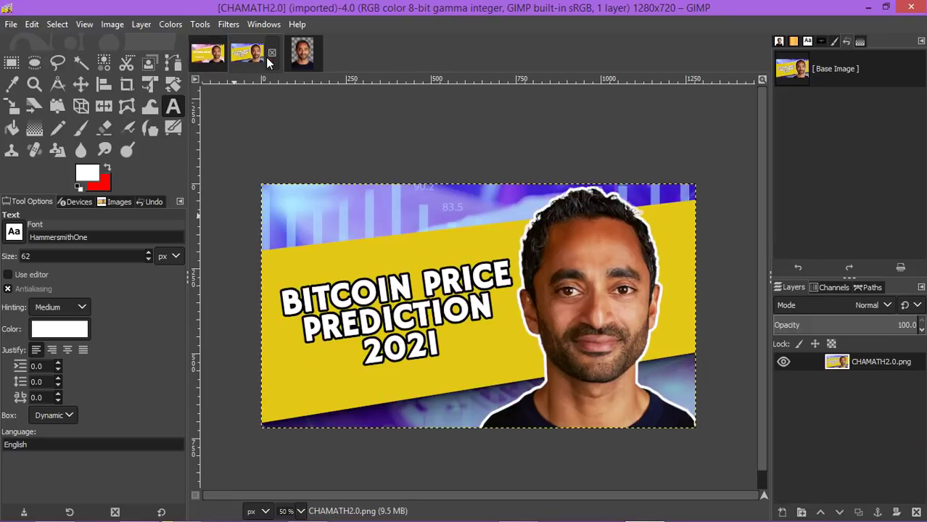
click(204, 54)
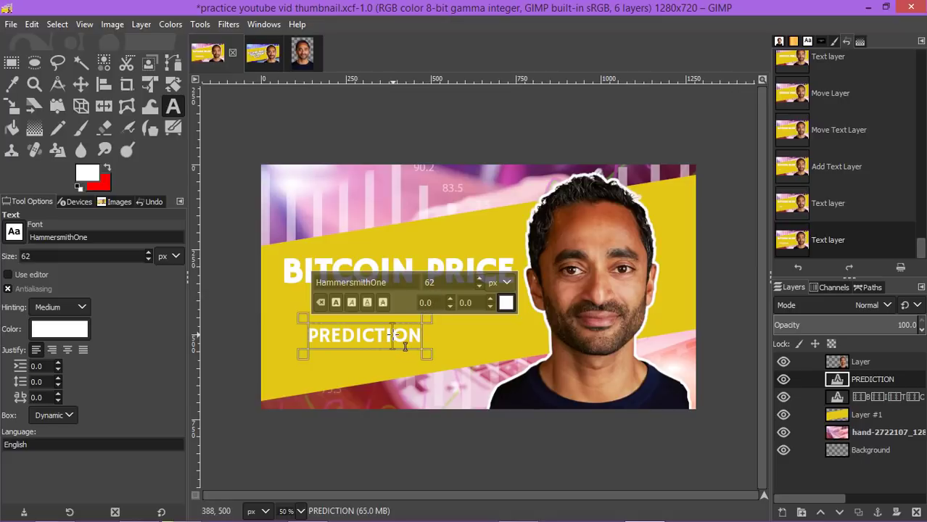
key(ctrl+a)
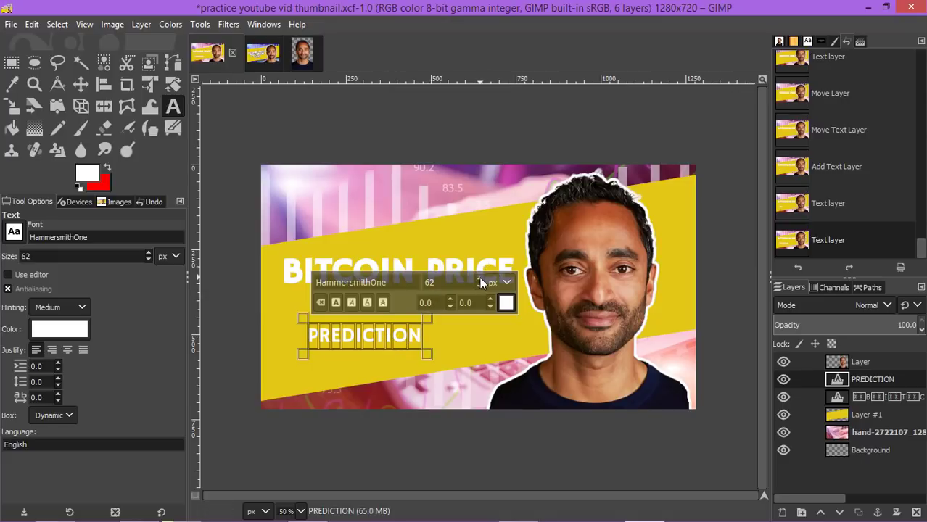
scroll(479, 279, up, 5)
scroll(480, 279, up, 20)
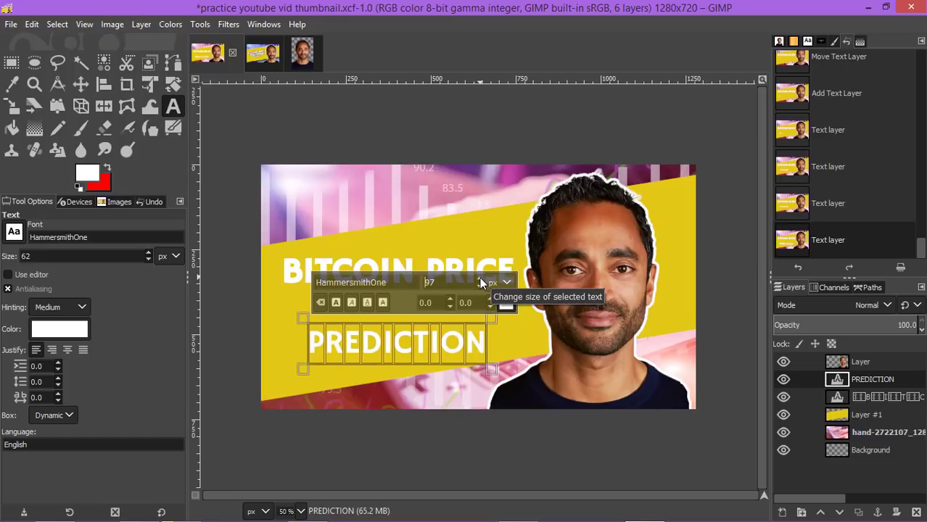
scroll(480, 282, up, 4)
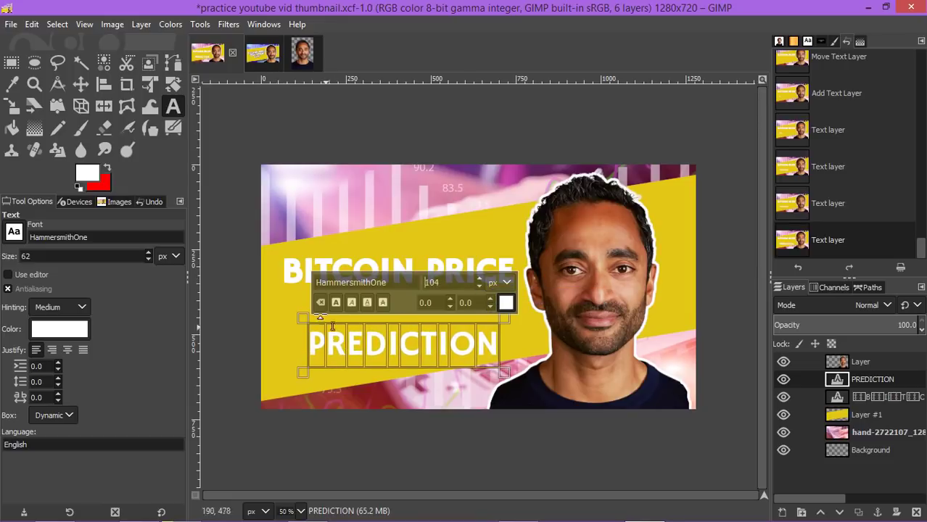
click(335, 302)
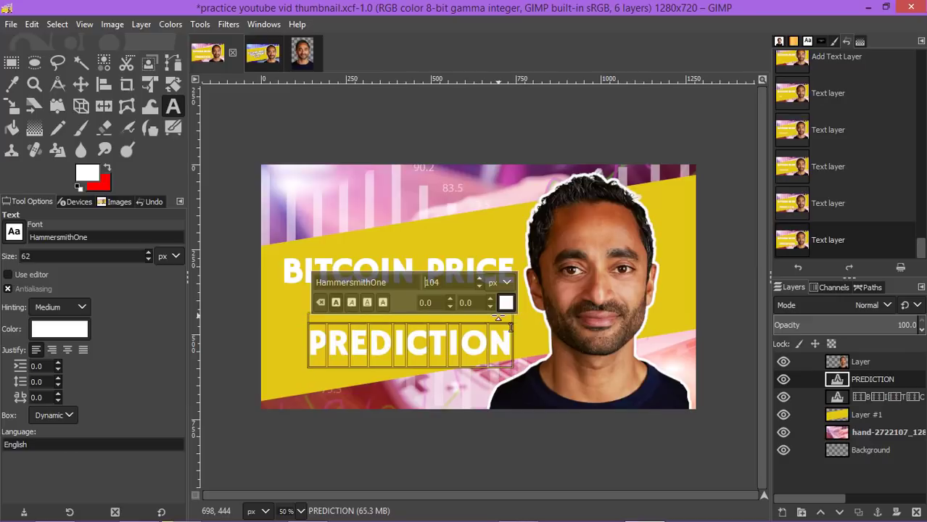
- Tighten the kerning of the whole "PREDICTION" text to -4.0
scroll(490, 304, up, 3)
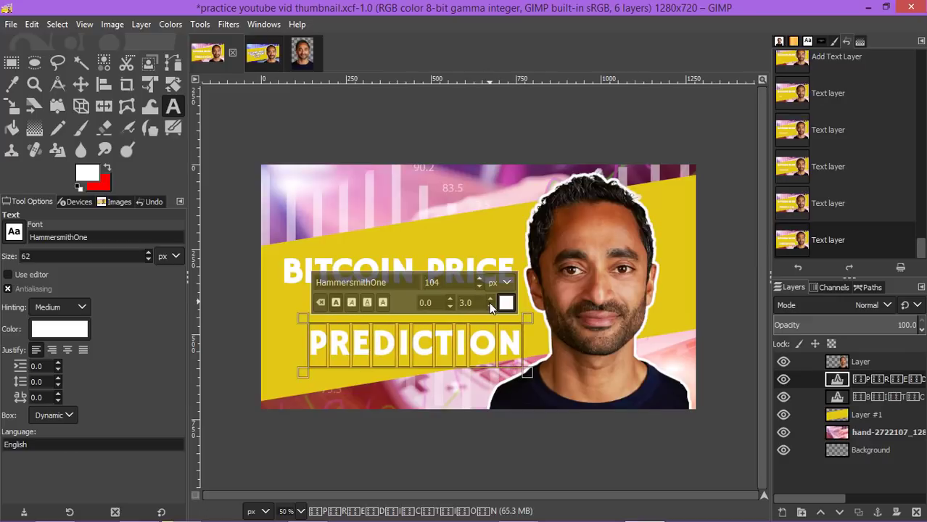
scroll(488, 305, down, 6)
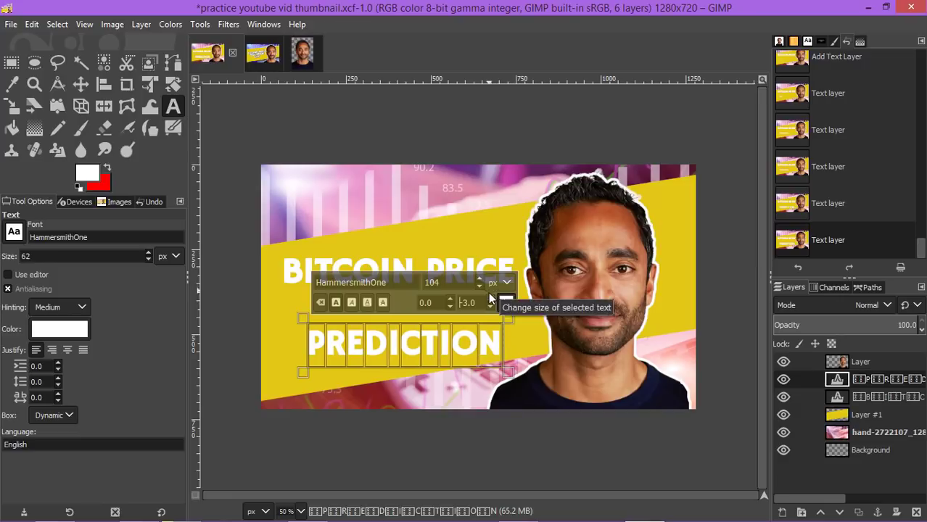
scroll(489, 304, up, 1)
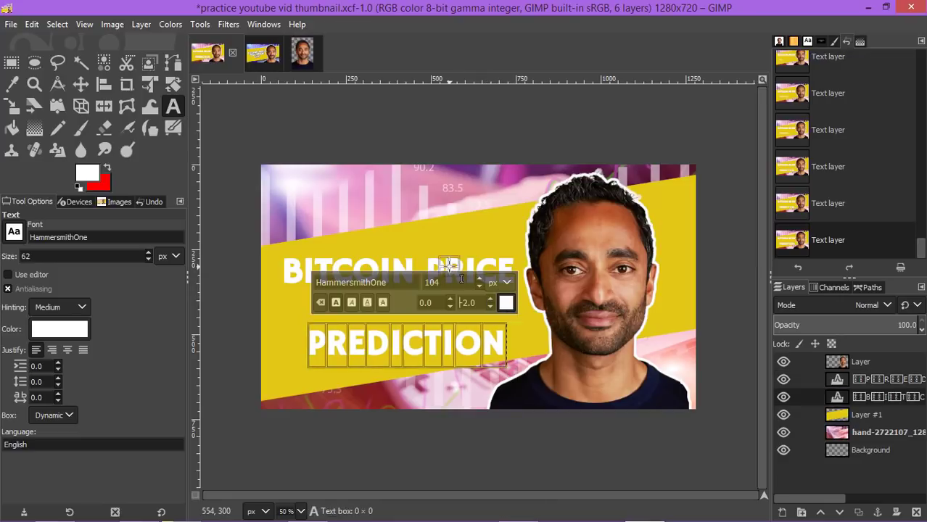
click(447, 269)
click(484, 354)
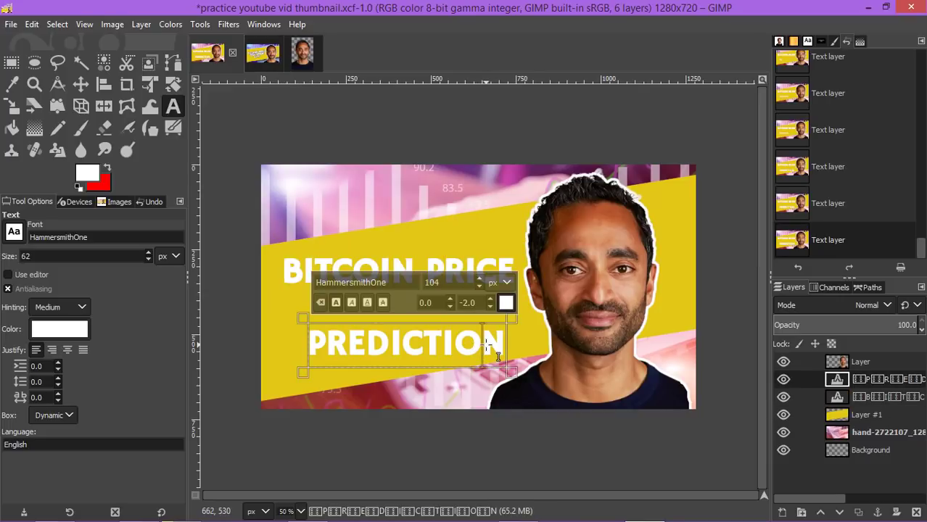
double_click(485, 347)
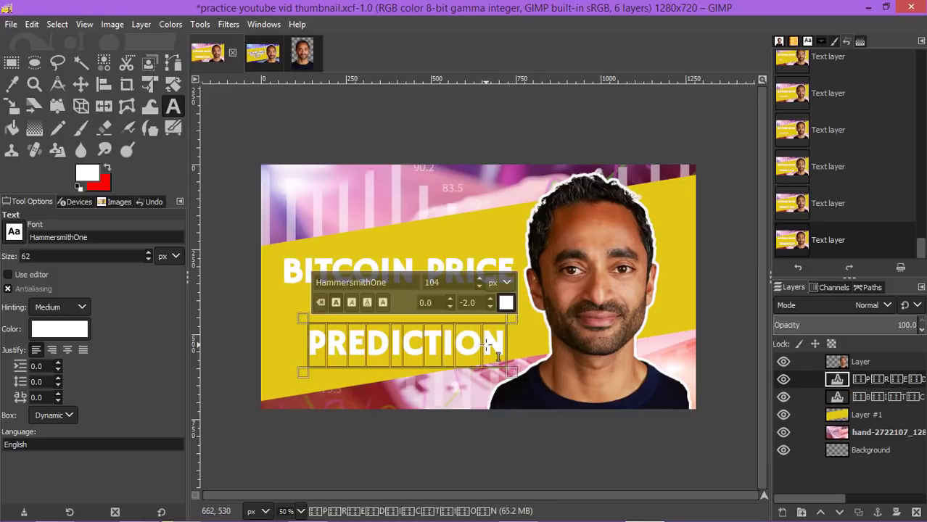
click(491, 308)
click(491, 307)
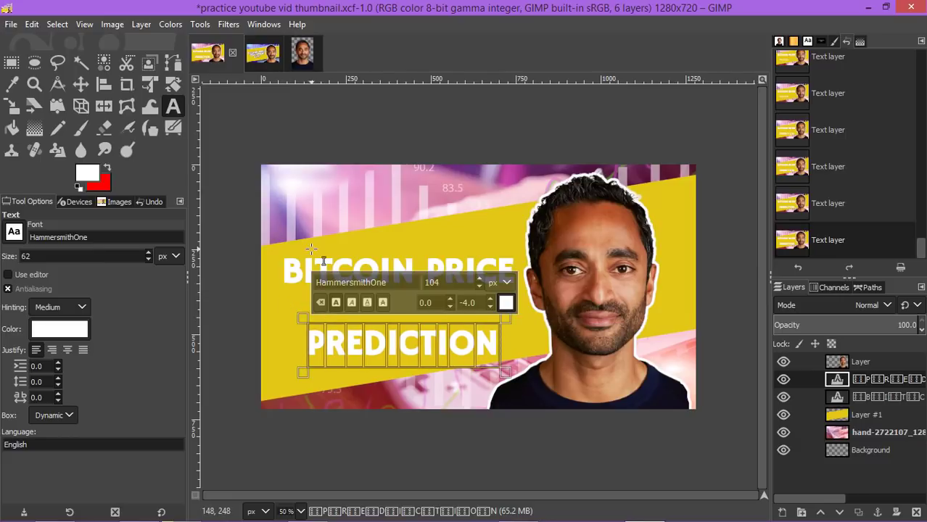
- Move the "PREDICTION" text up so it sits directly beneath "BITCOIN PRICE" on the yellow banner
click(79, 85)
click(392, 345)
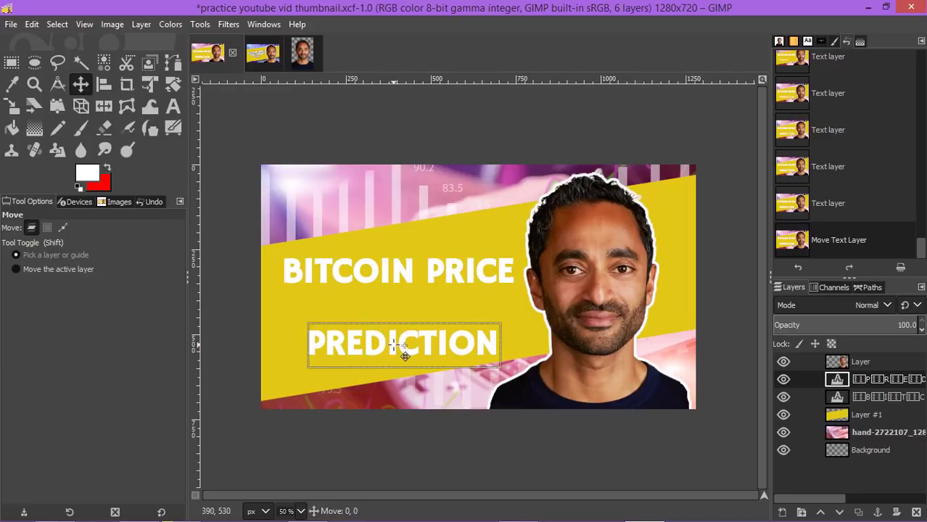
drag(393, 345, 391, 304)
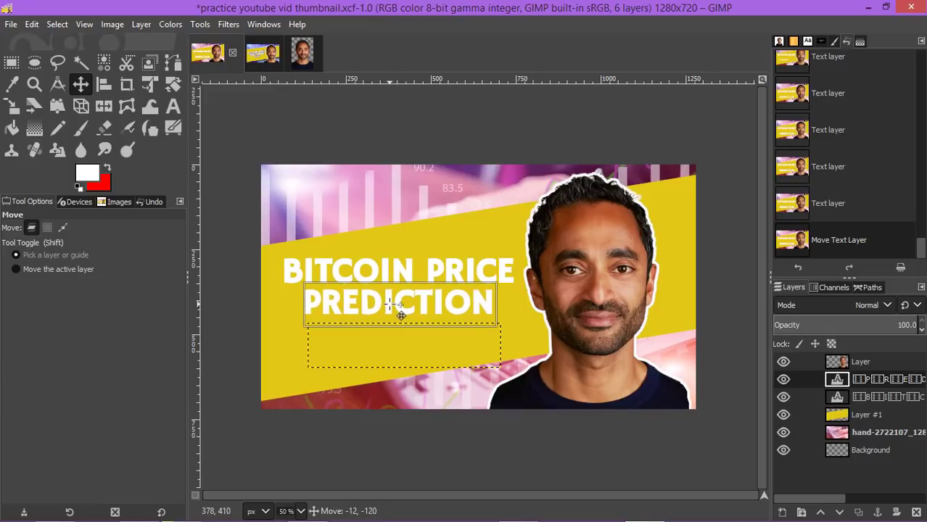
drag(393, 304, 394, 304)
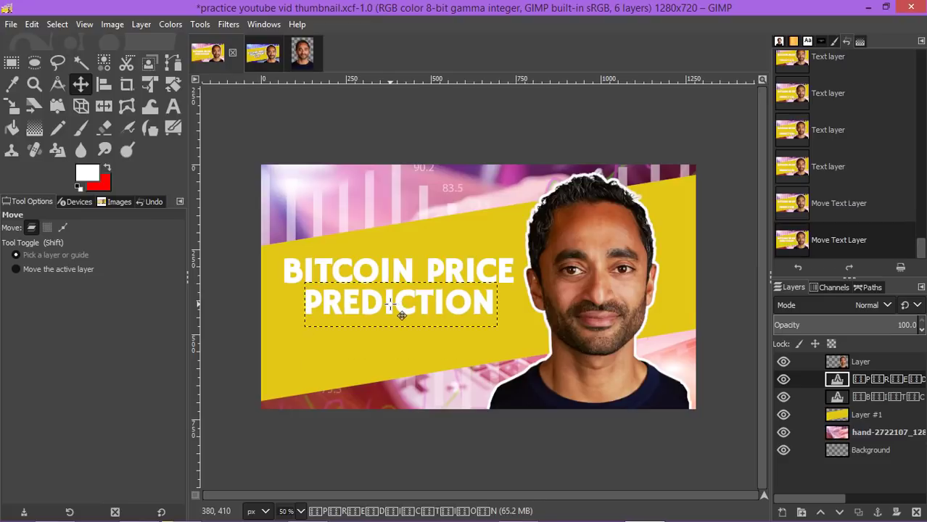
click(139, 25)
mouse_move(114, 27)
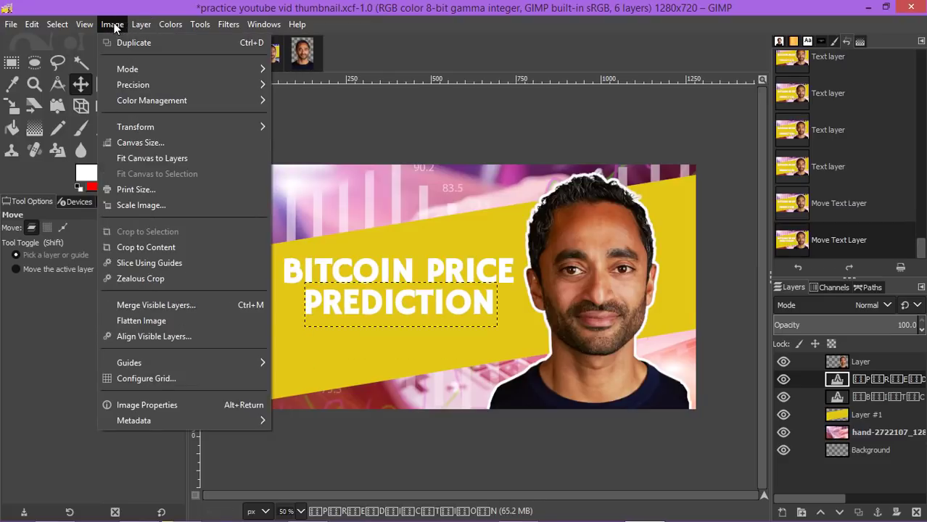
mouse_move(176, 364)
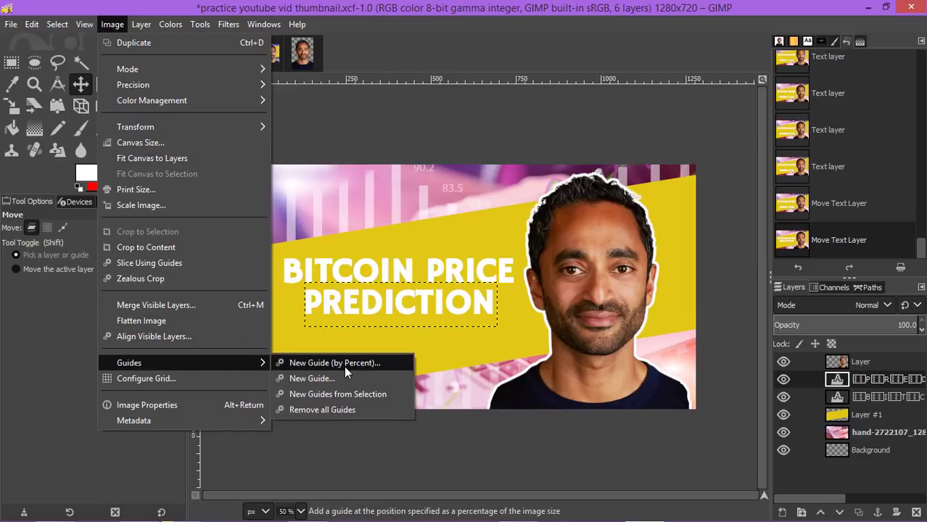
click(531, 450)
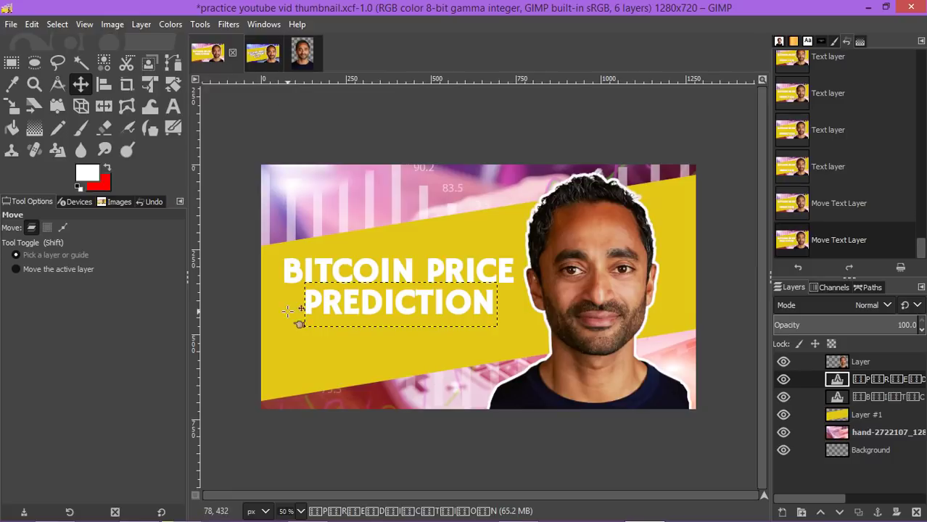
- Nudge the "PREDICTION" text slightly up and to the left beneath "BITCOIN PRICE"
drag(403, 311, 399, 308)
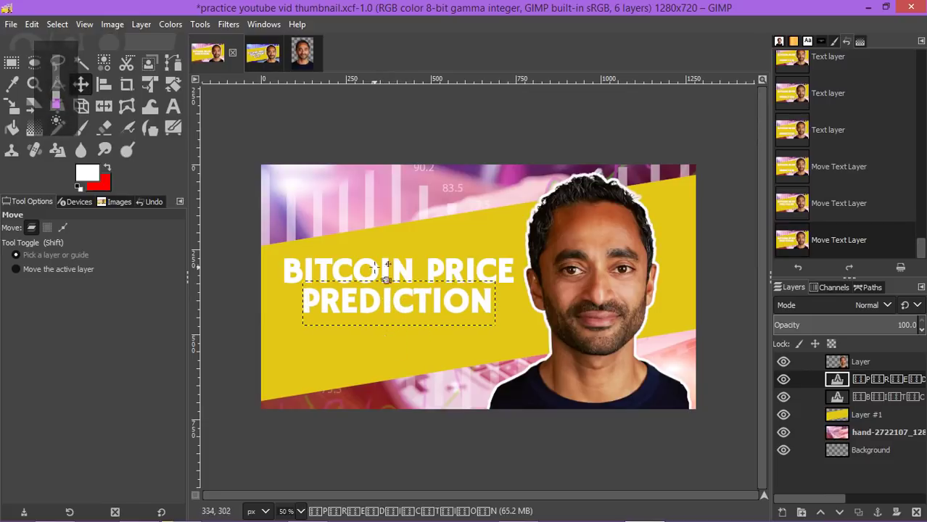
click(409, 298)
drag(418, 307, 414, 306)
click(415, 309)
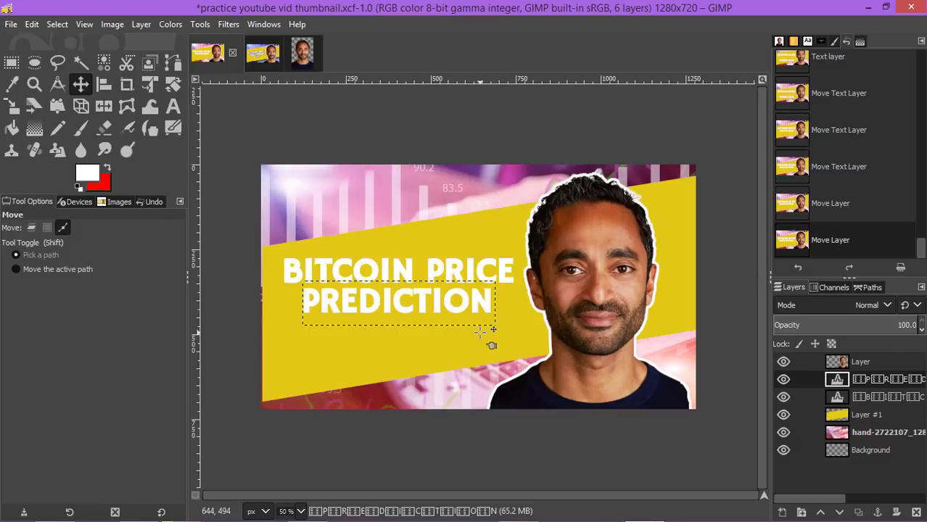
key(ctrl+z)
key(ctrl+z)
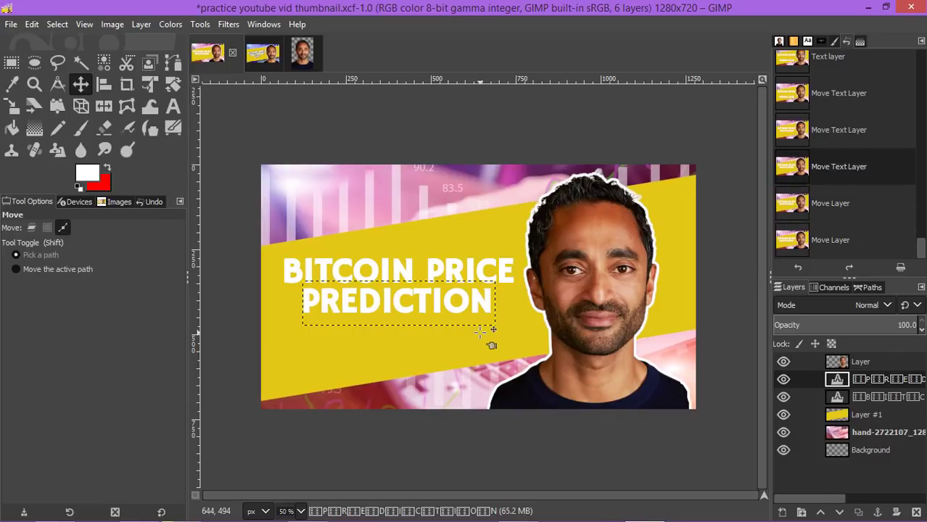
- Fine-tune the position of the "PREDICTION" text so it is centred closely under "BITCOIN PRICE"
drag(452, 303, 447, 304)
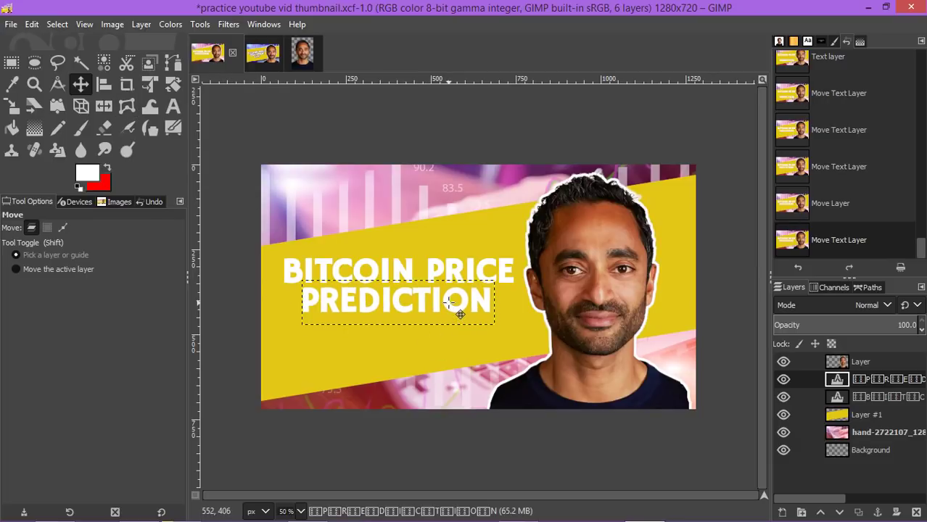
drag(448, 304, 448, 304)
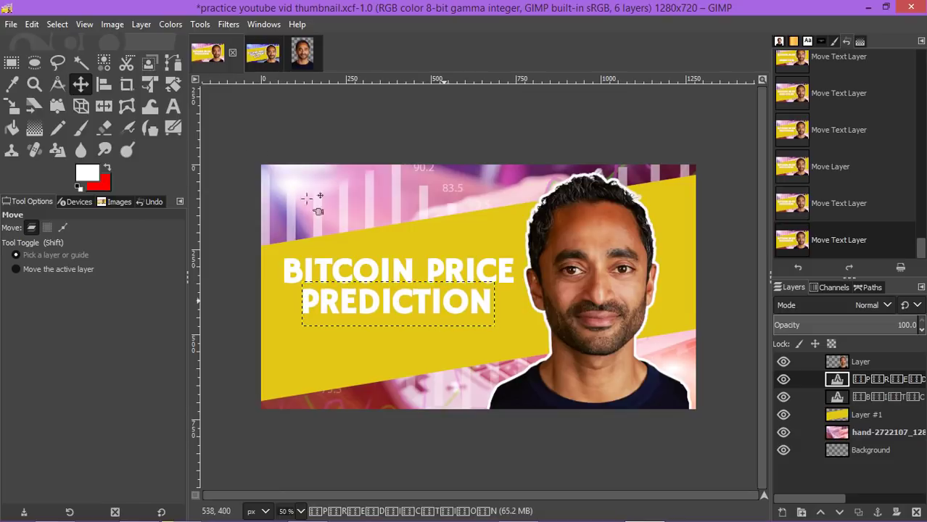
- Add a new text layer reading "2021" in HammersmithOne below "PREDICTION" near the banner's lower edge
click(172, 106)
click(328, 350)
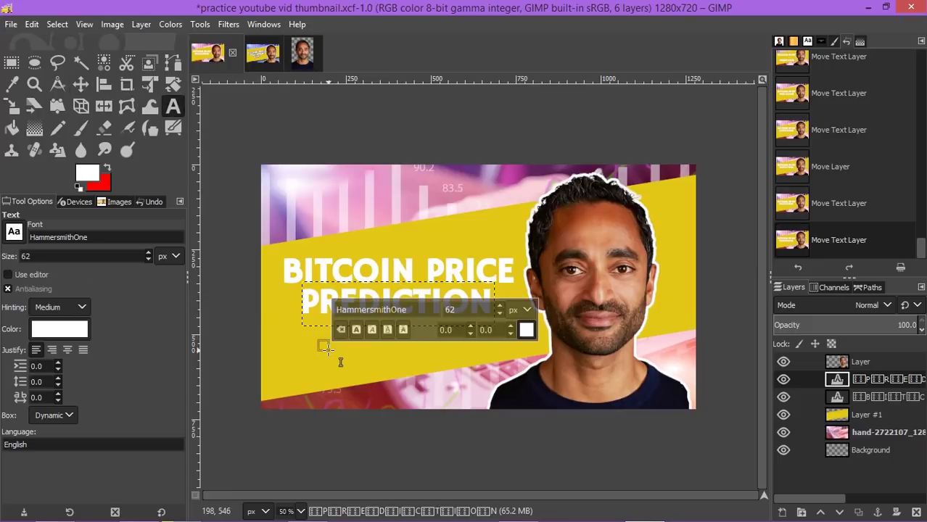
text(21)
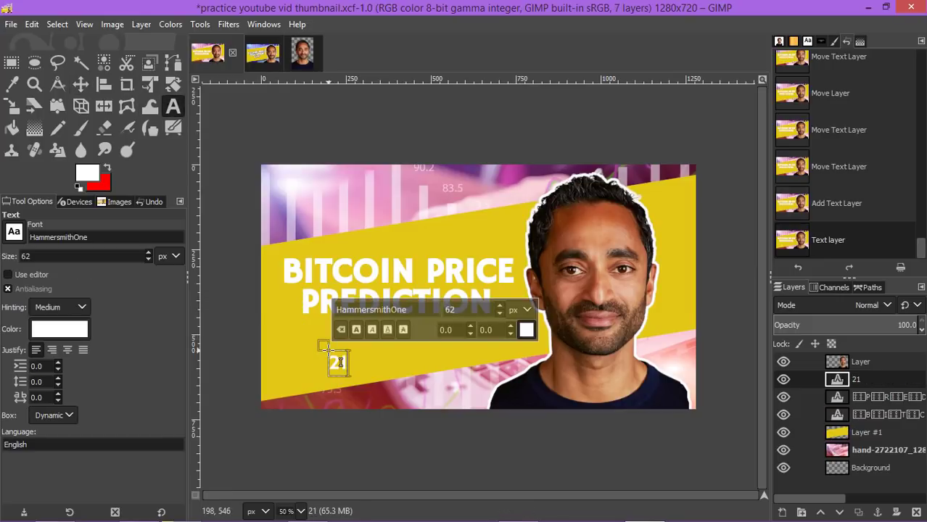
key(BackSpace)
text(021)
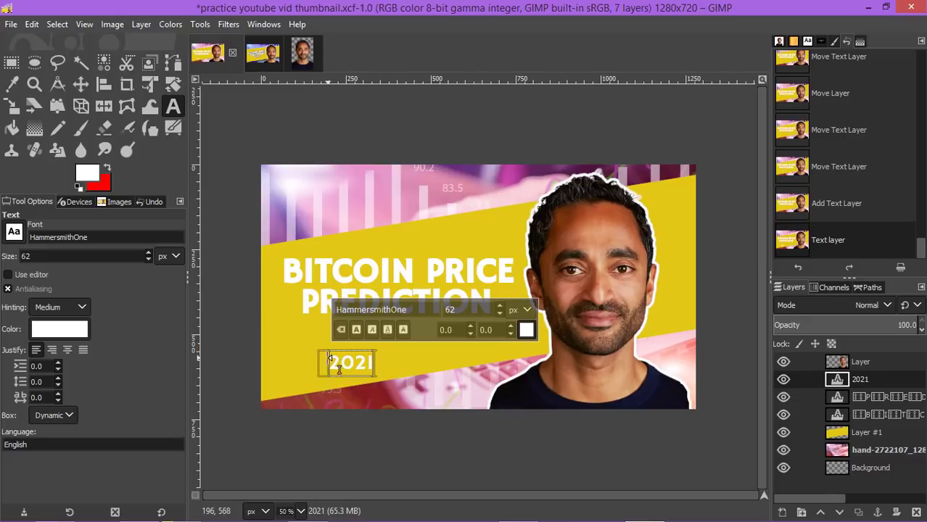
- Make the whole "2021" text bold and enlarge it to 104 px
drag(329, 358, 375, 363)
click(356, 330)
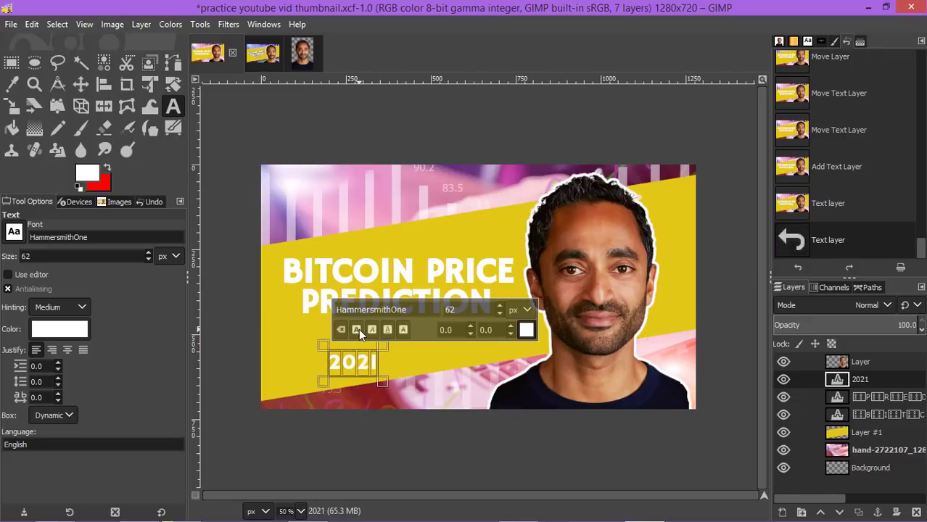
click(499, 306)
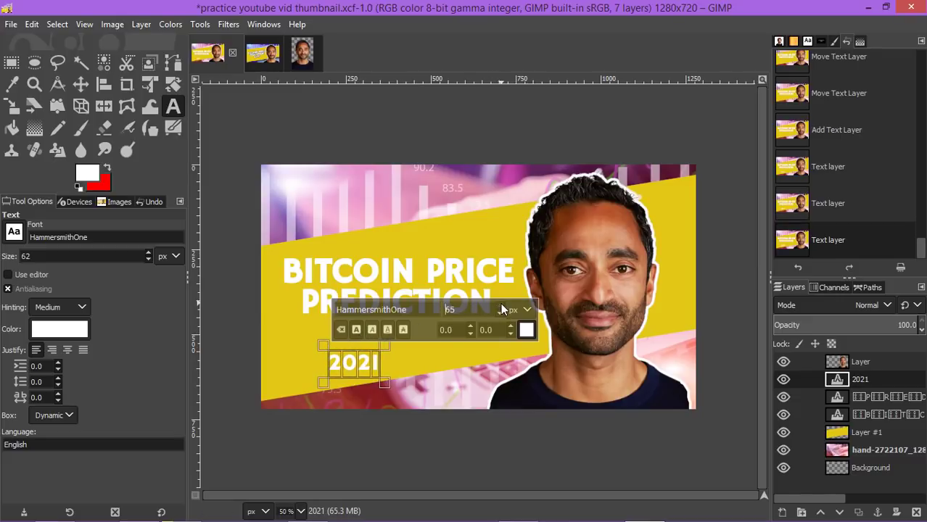
click(501, 310)
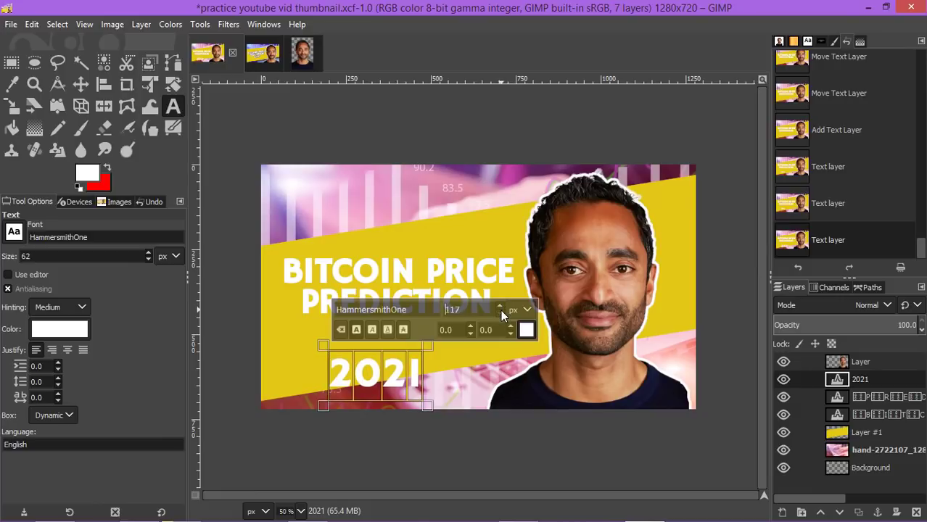
click(500, 310)
click(501, 309)
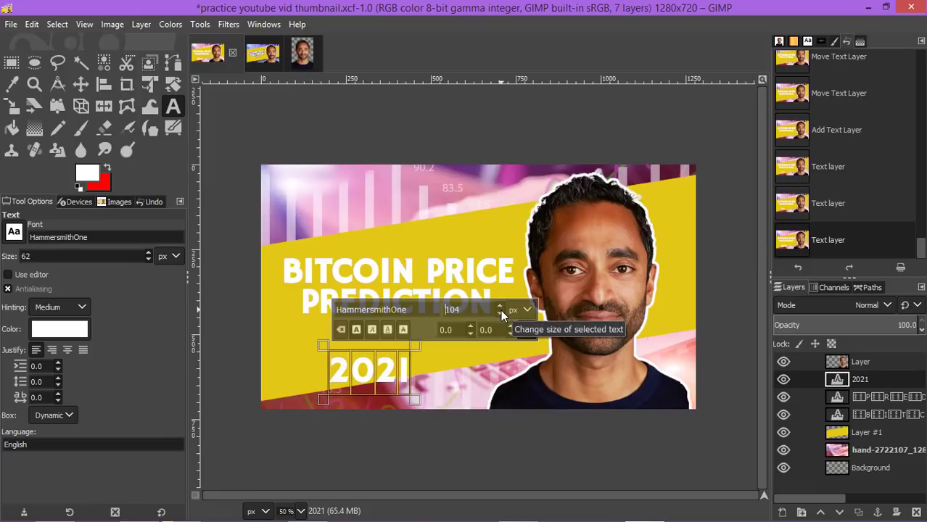
click(501, 310)
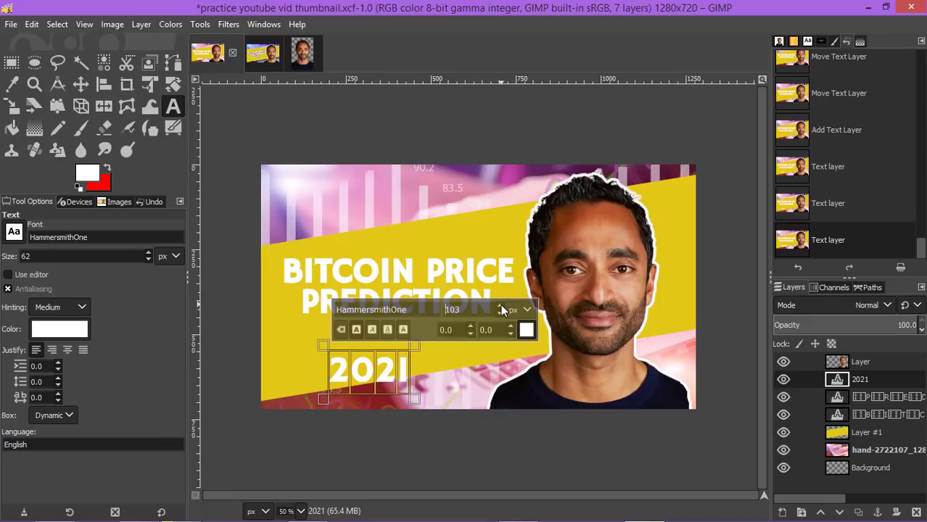
click(501, 305)
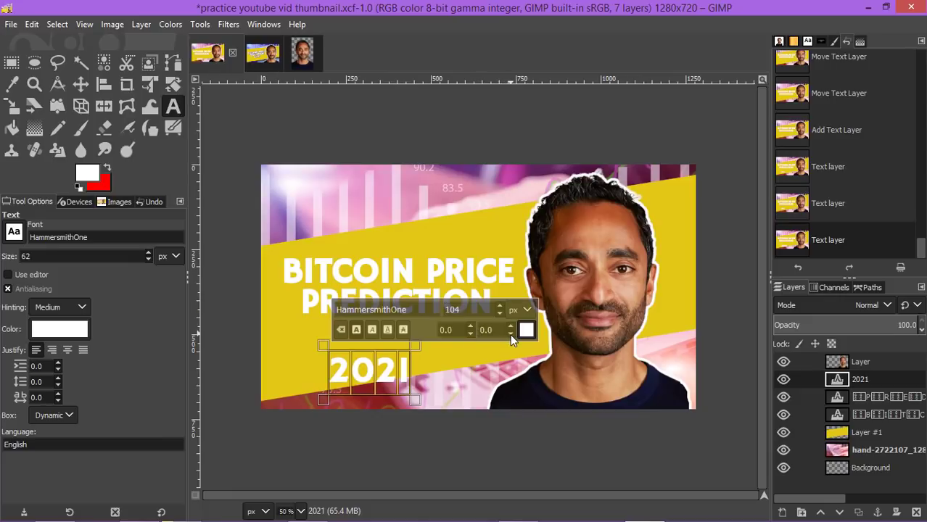
- Tighten the kerning of the selected "2021" text to -4.0 and leave text editing for the Move tool
click(509, 334)
click(510, 334)
click(510, 334)
click(510, 333)
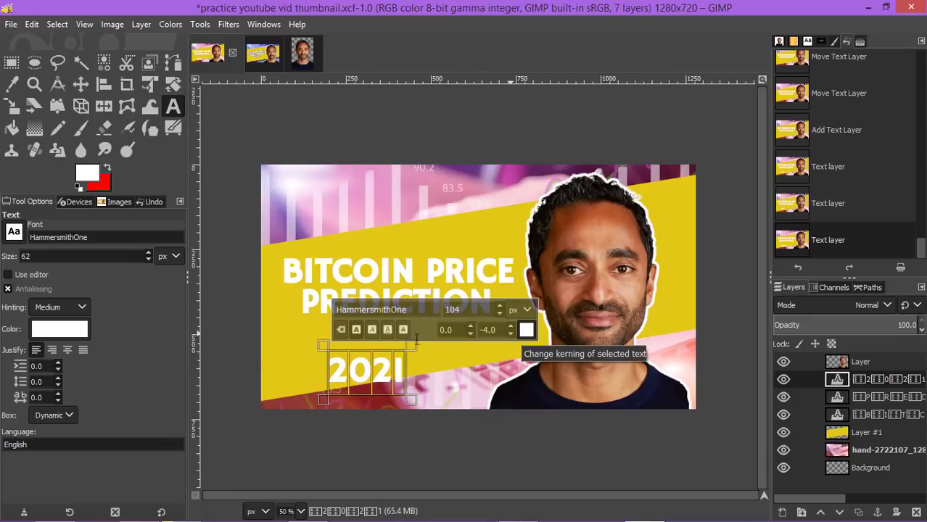
click(275, 354)
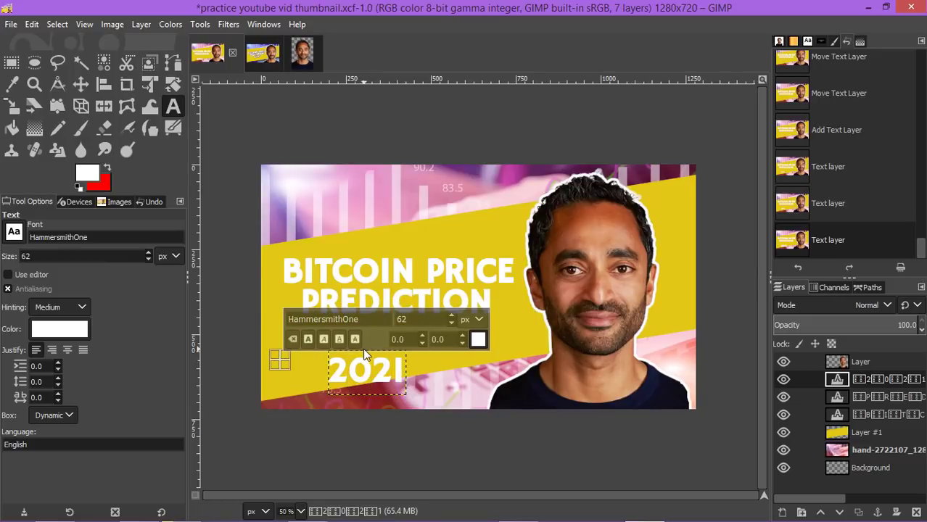
click(79, 85)
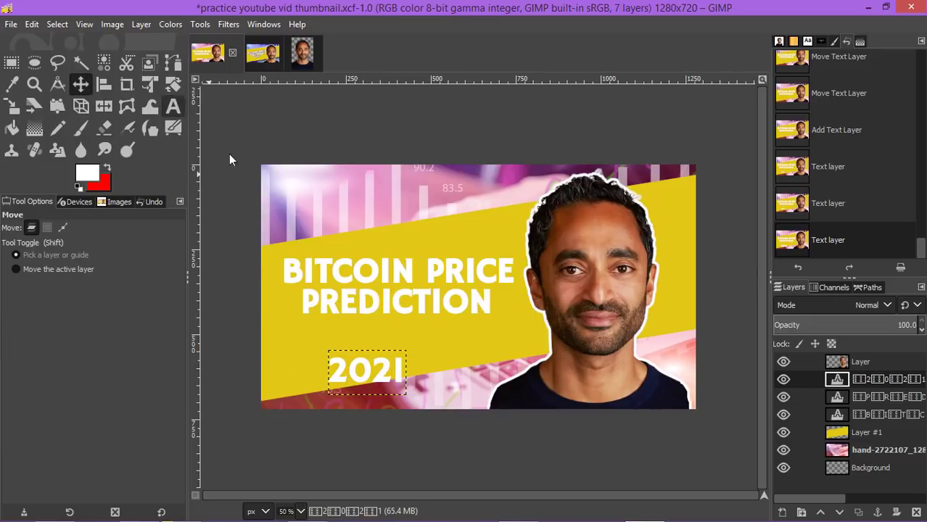
- Move the "2021" text up so it sits centred directly beneath "PREDICTION", and make the yellow banner layer active
drag(392, 383, 426, 345)
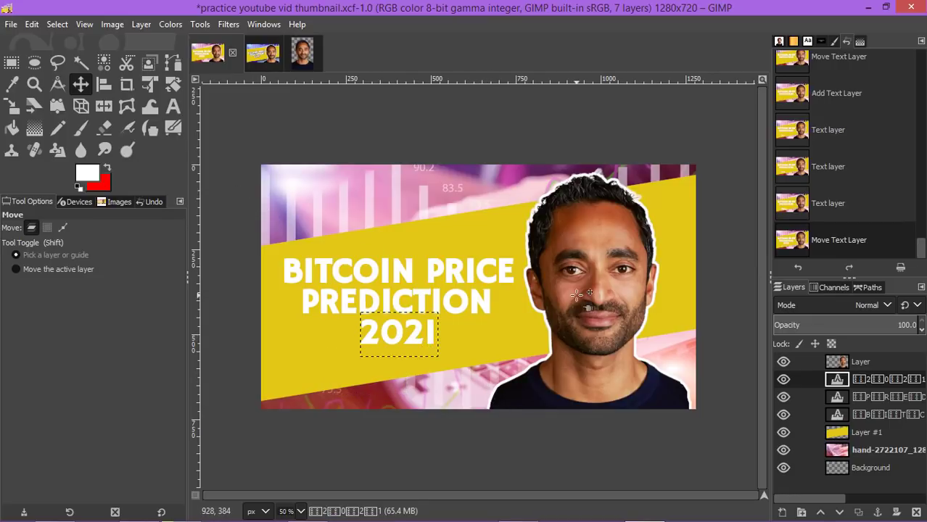
click(354, 216)
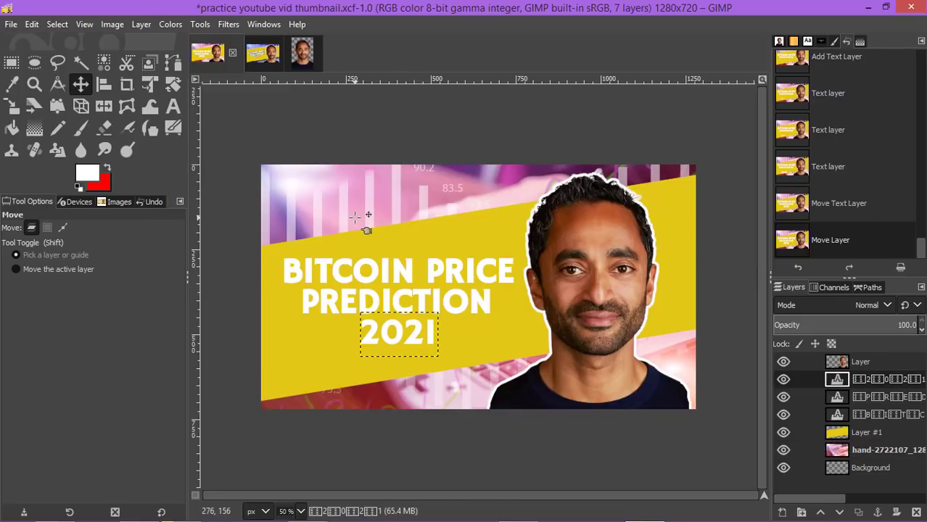
click(355, 216)
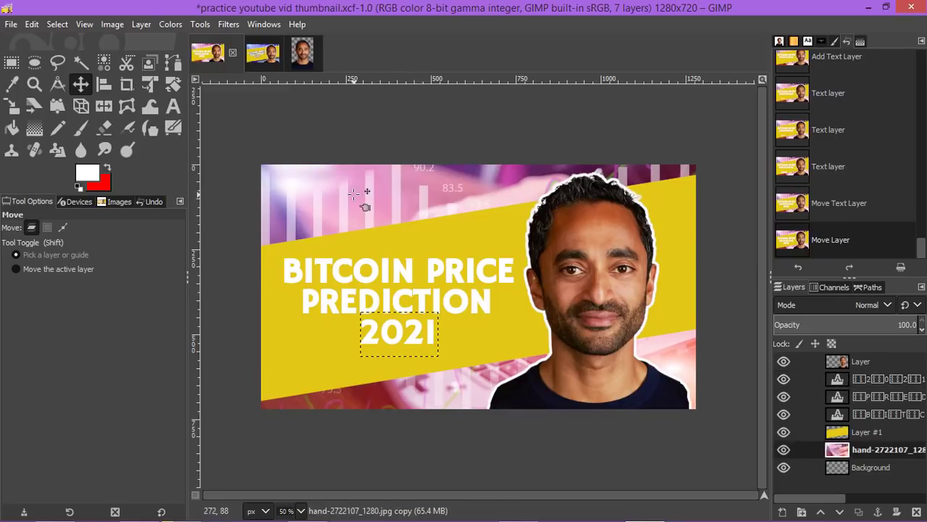
click(852, 432)
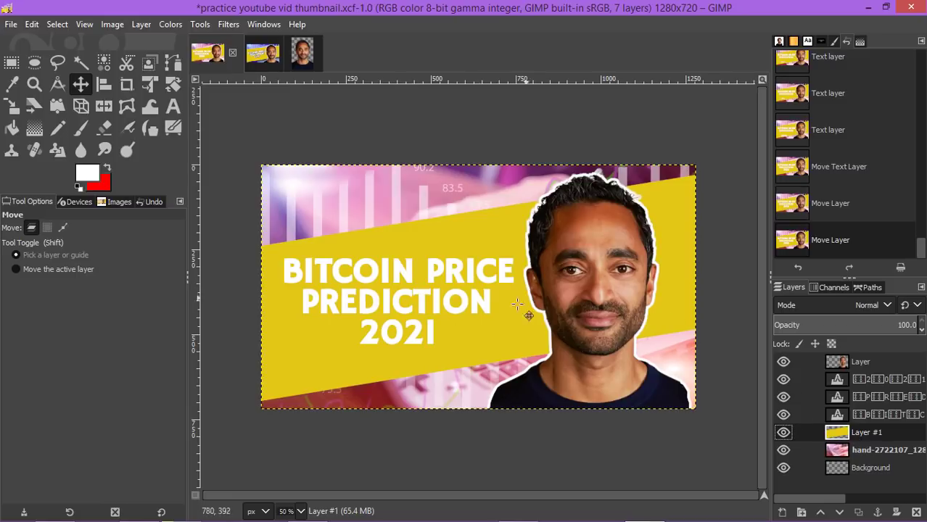
- Compare the three-line title with the CHAMATH2.0 reference image and return to the practice thumbnail
click(255, 61)
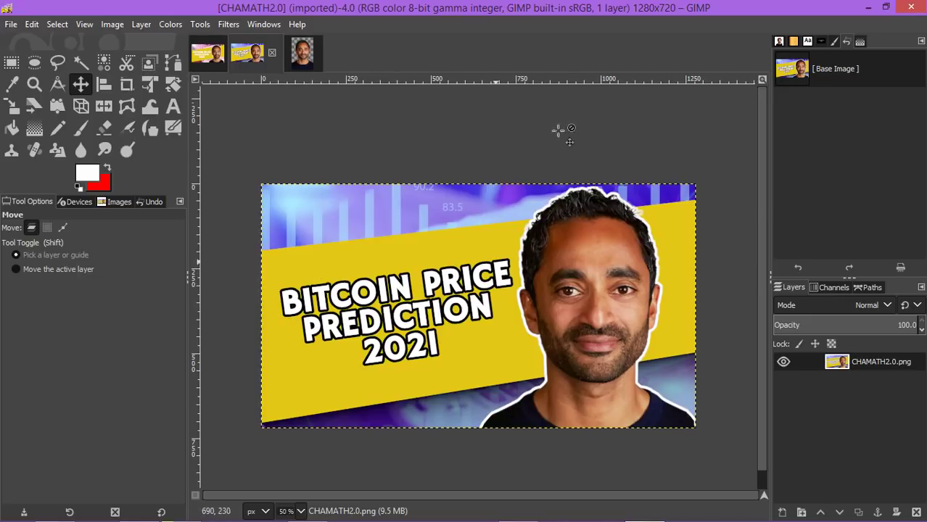
click(210, 52)
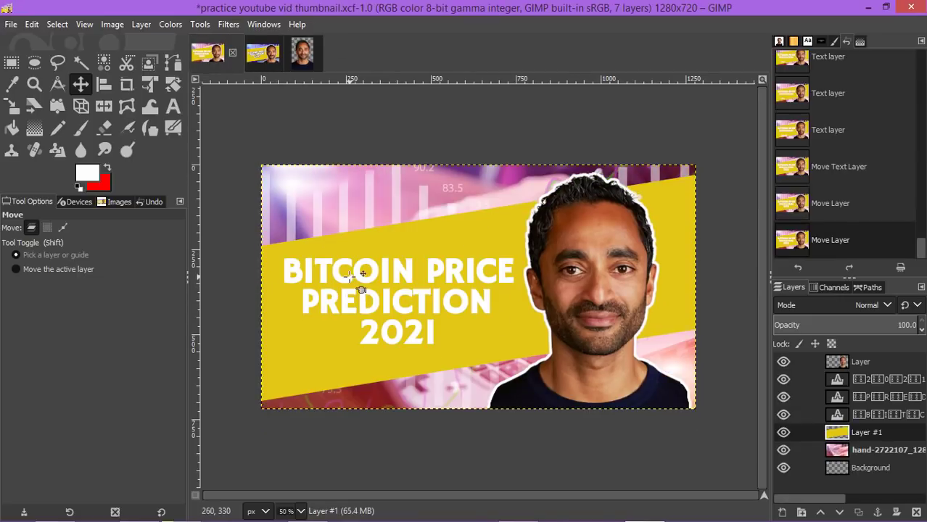
click(398, 269)
click(400, 269)
key(alt)
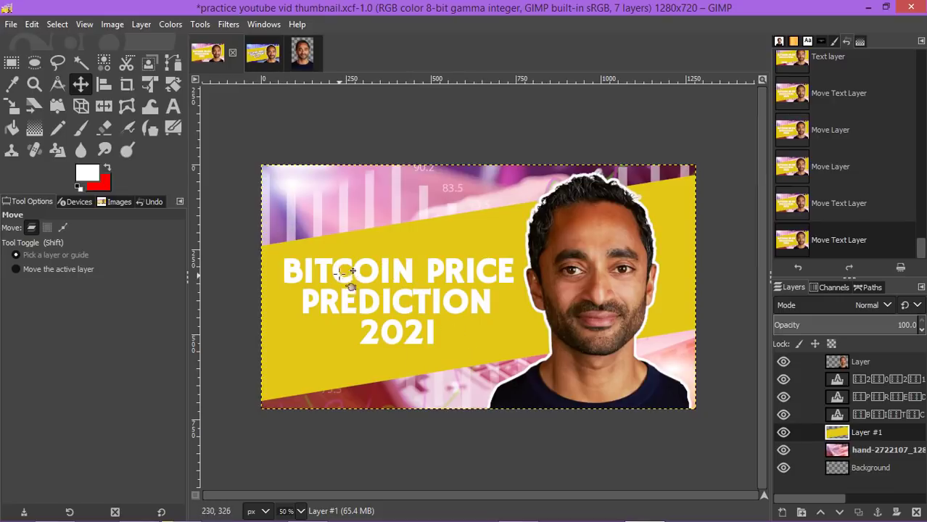
- Merge the "2021", "PREDICTION" and "BITCOIN PRICE" text layers into one layer and check it by toggling its visibility
click(817, 378)
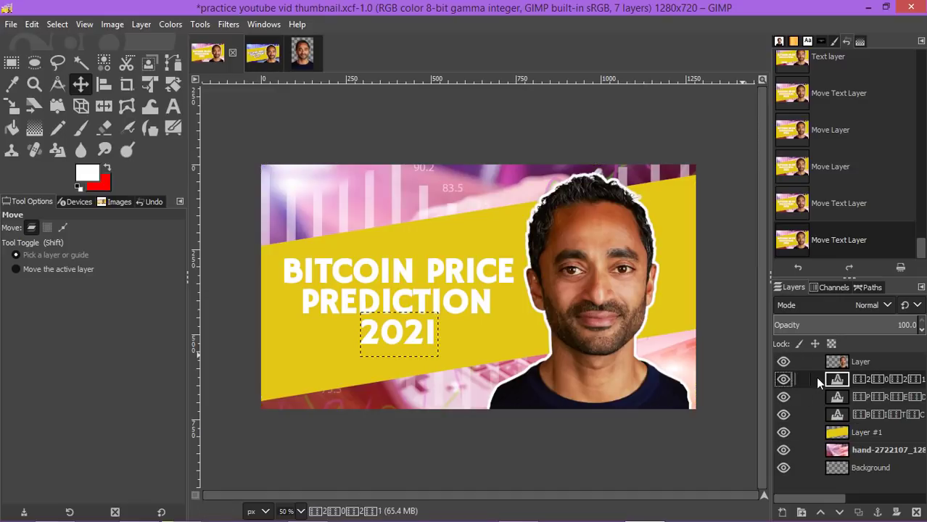
right_click(818, 378)
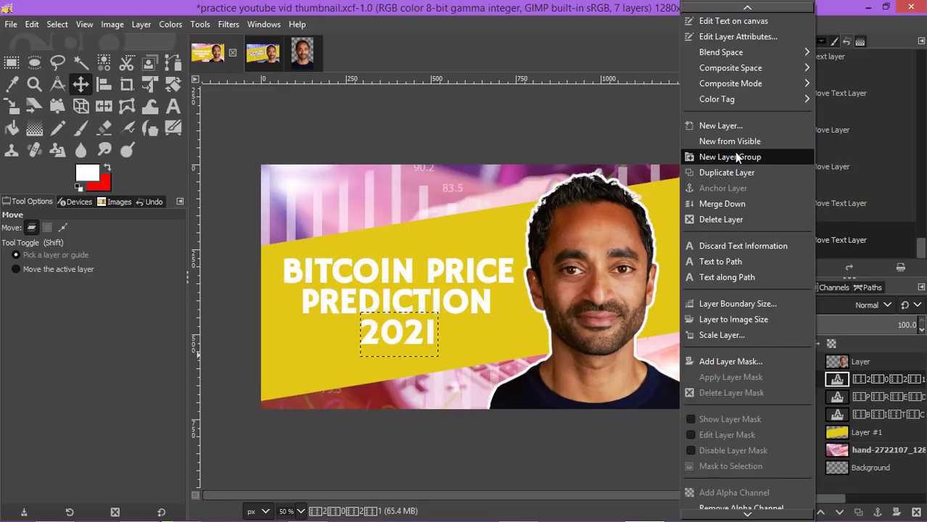
click(736, 206)
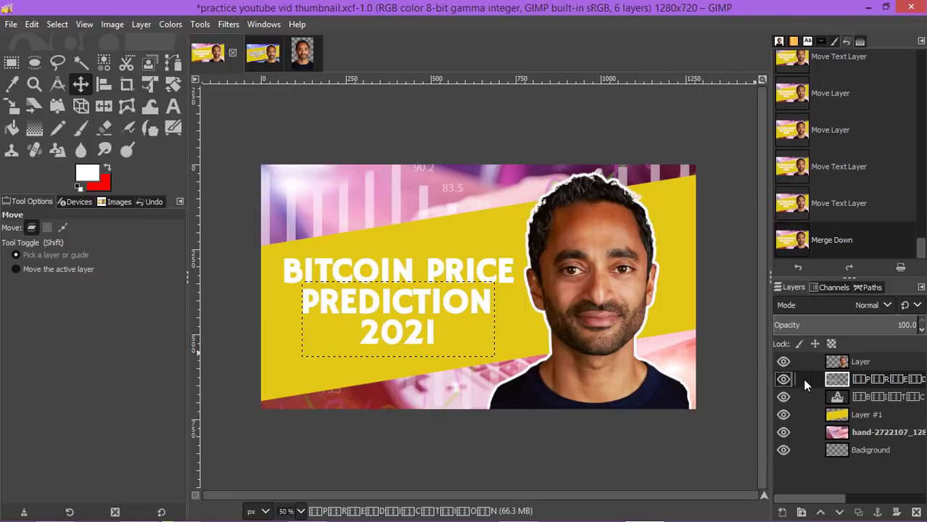
right_click(803, 384)
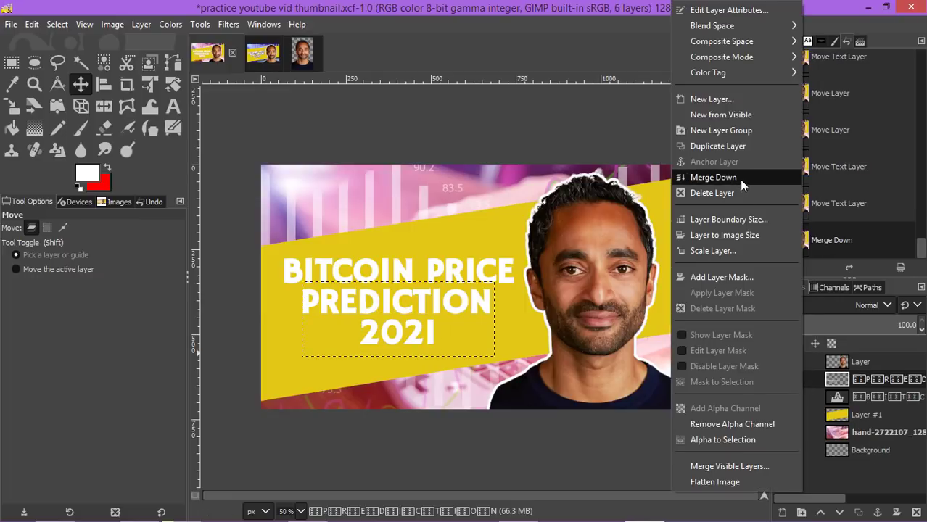
click(739, 179)
click(783, 379)
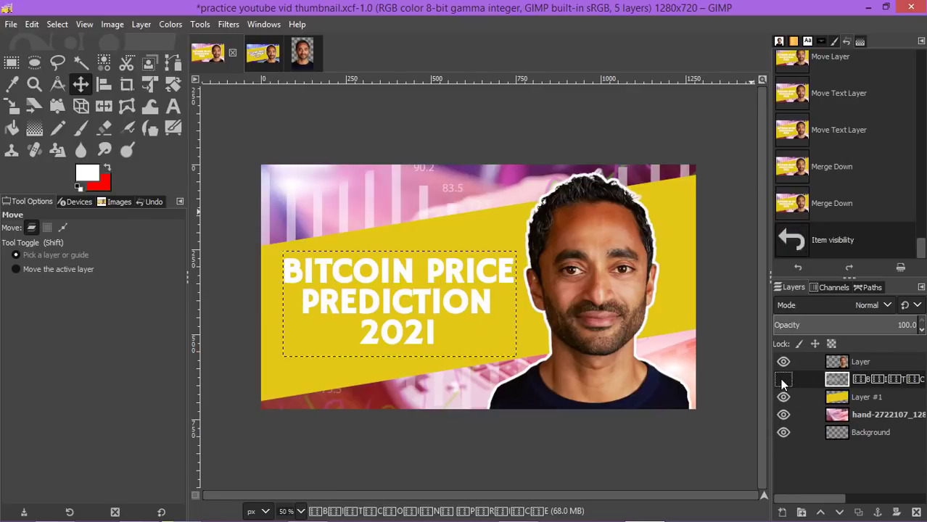
click(783, 379)
click(783, 379)
click(783, 379)
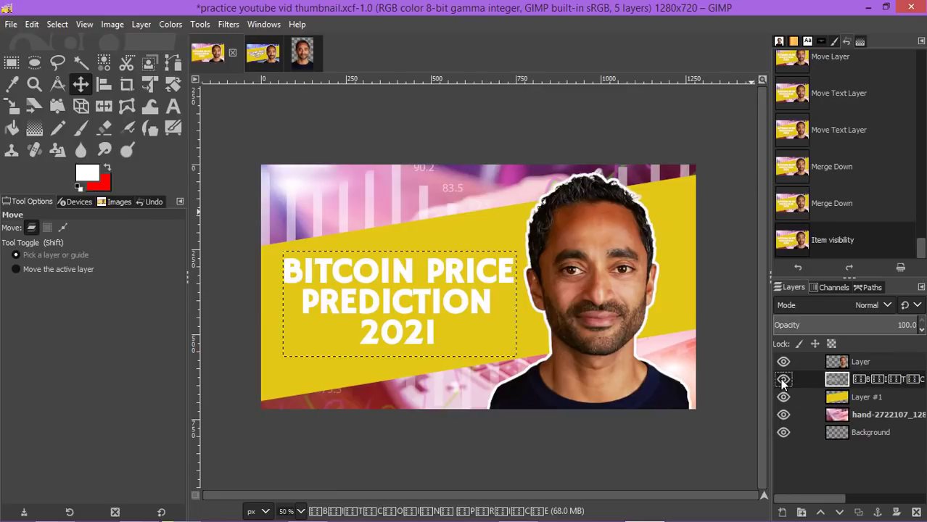
click(783, 379)
click(783, 379)
- Select the merged title's lettering from its alpha and add a transparent 1280 x 720 px layer above it
right_click(815, 385)
click(747, 439)
click(782, 511)
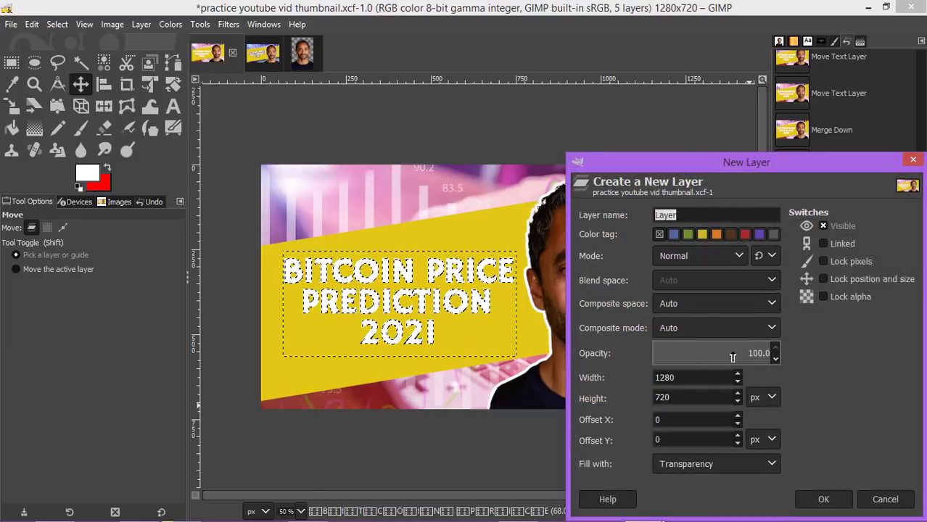
click(823, 500)
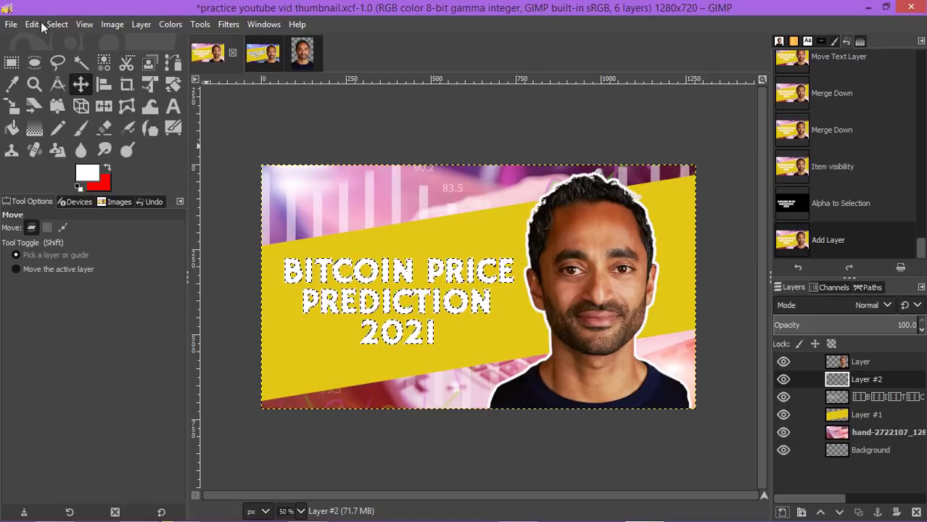
- Grow the lettering selection slightly beyond the letter edges to make room for an outline
click(62, 23)
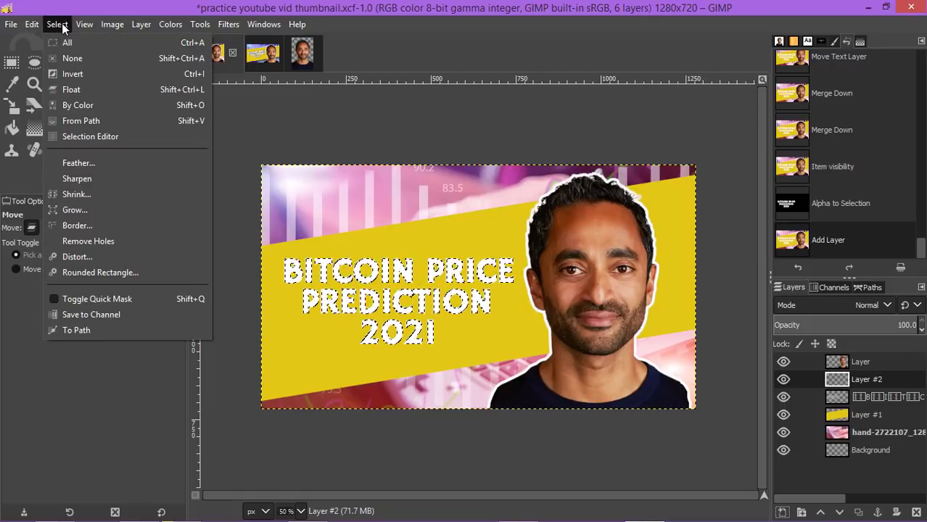
click(80, 215)
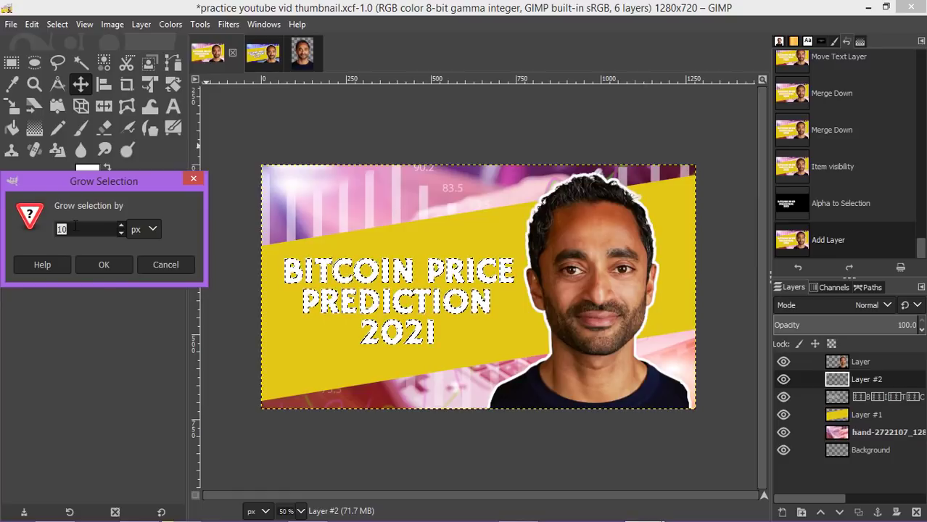
click(107, 265)
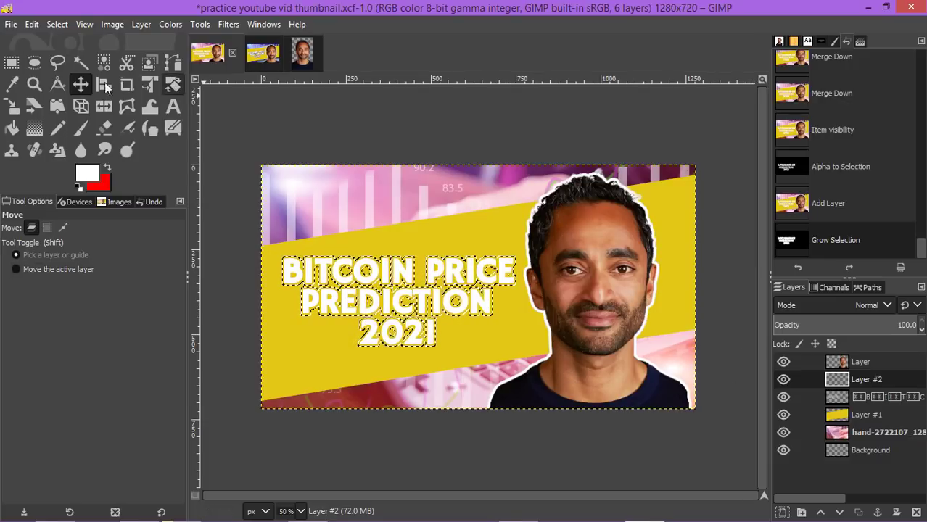
- Set the foreground colour to black (000000) and fill the grown selection with it on the new layer
click(81, 172)
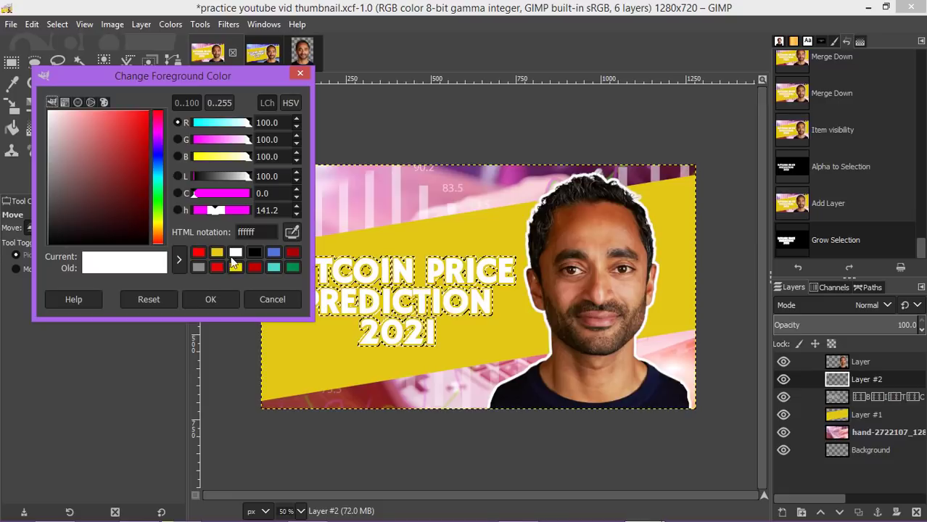
click(254, 255)
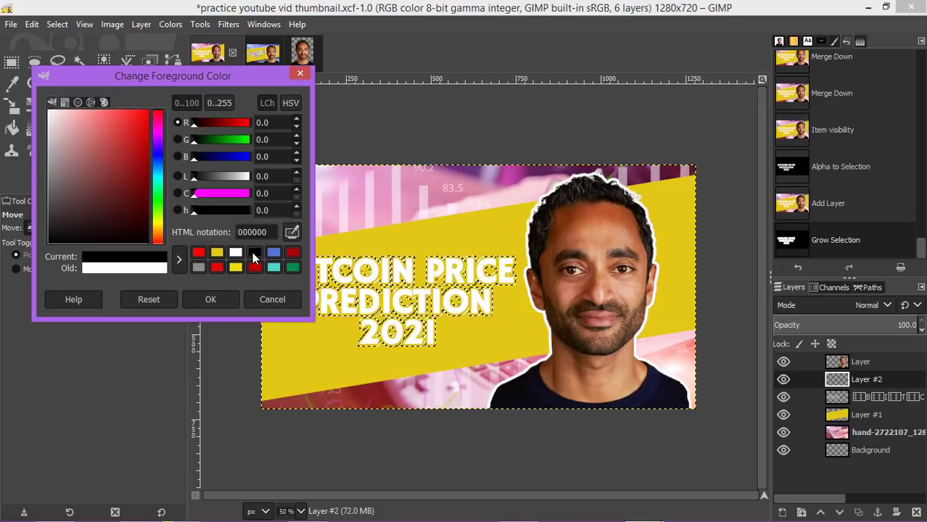
click(211, 299)
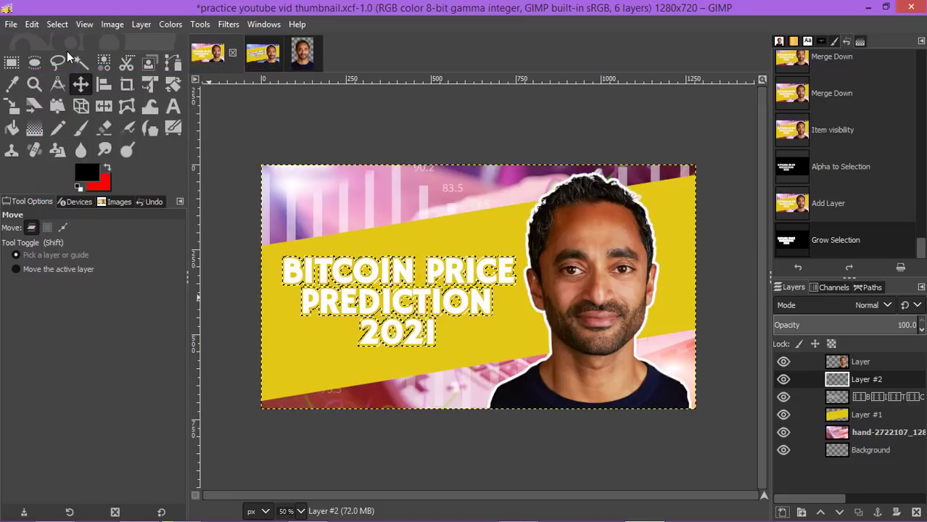
click(31, 25)
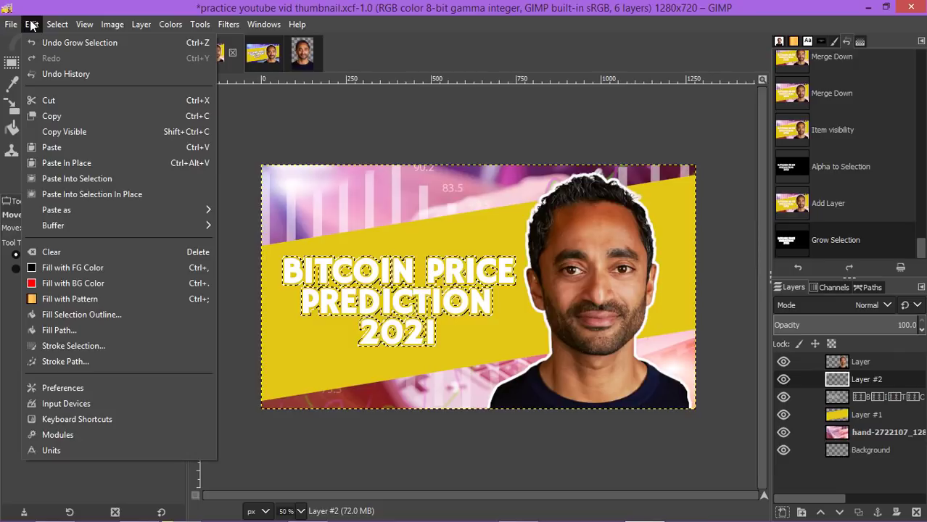
click(73, 268)
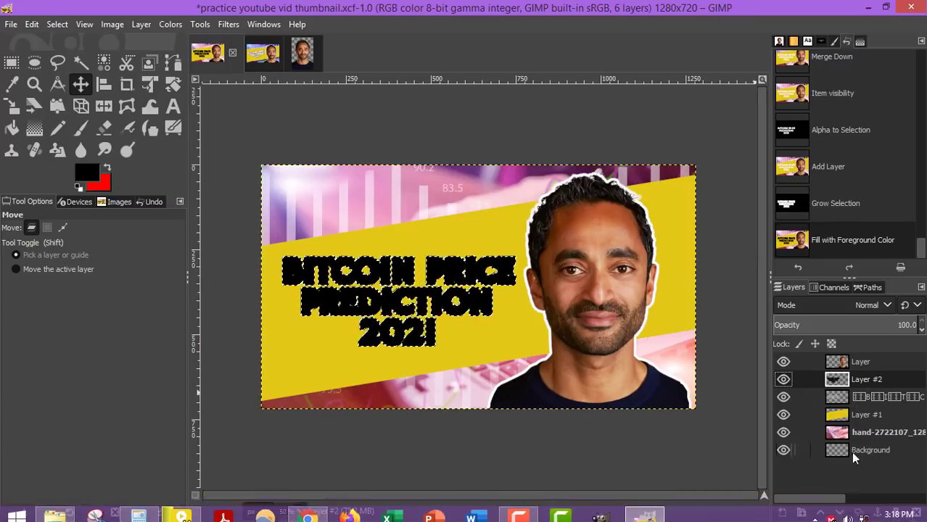
- Lower the black-filled layer beneath the white title layer and clear the selection
click(839, 512)
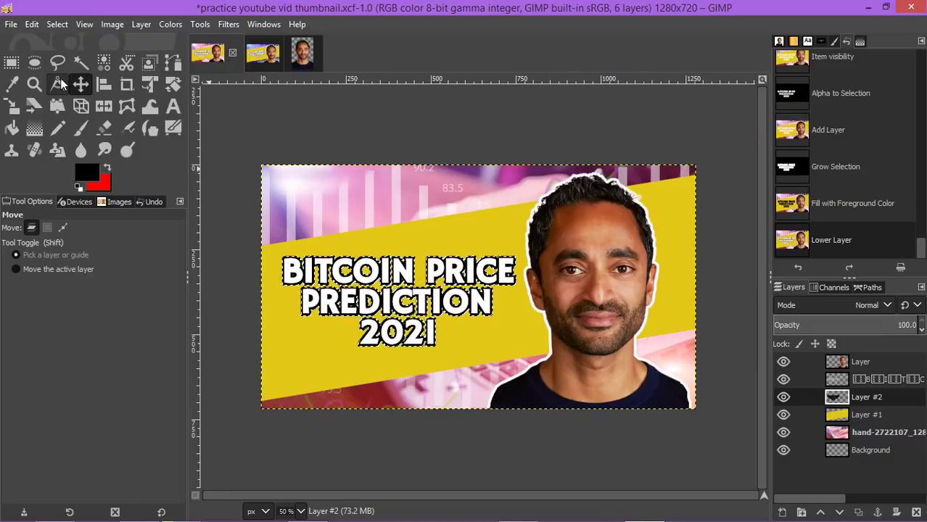
click(57, 24)
click(65, 60)
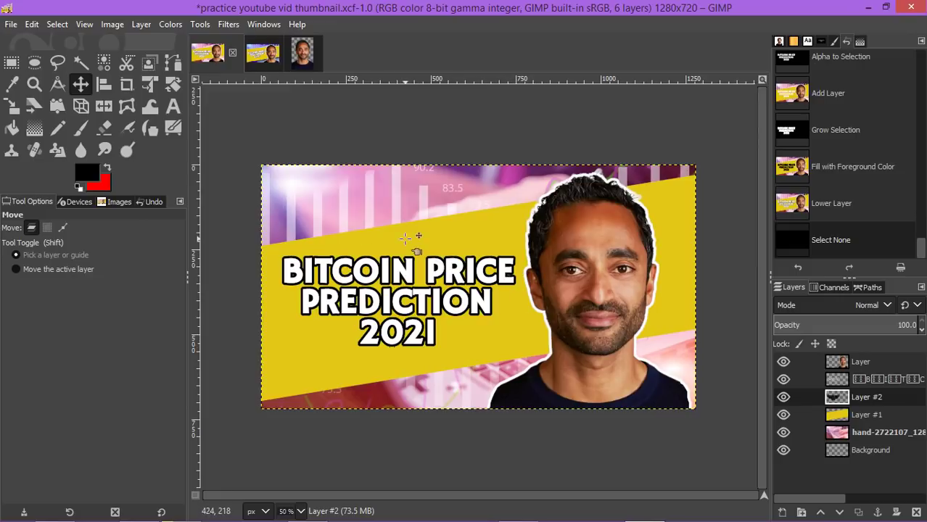
- Compare the outlined title with the CHAMATH2.0 reference, and merge the white title layer down onto its black outline layer
click(263, 55)
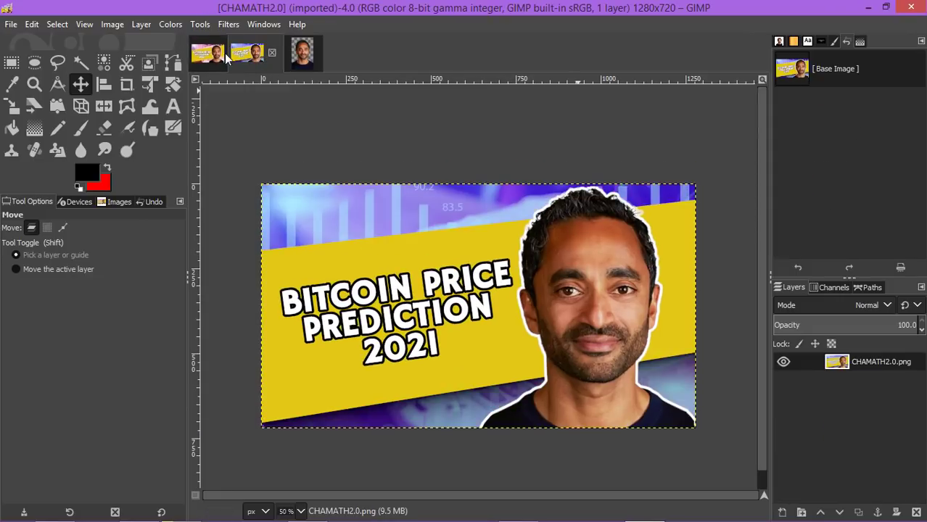
click(206, 53)
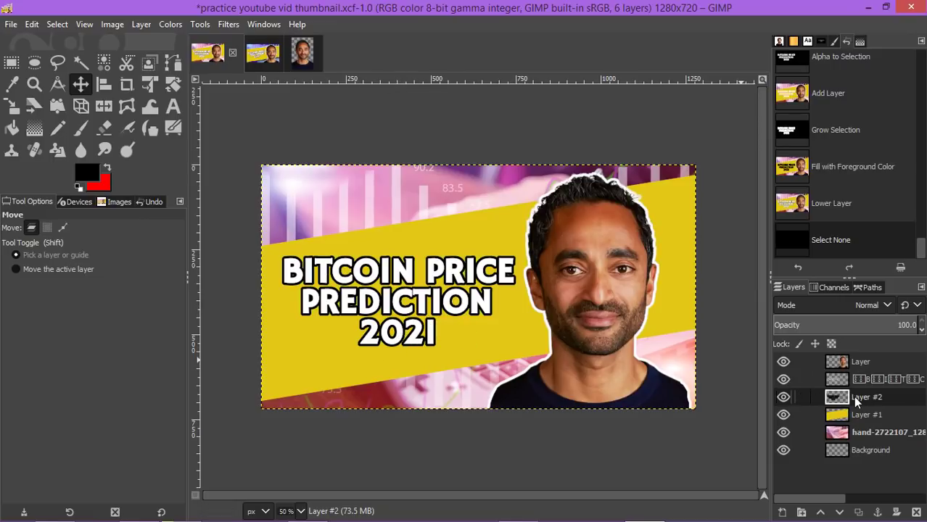
click(815, 379)
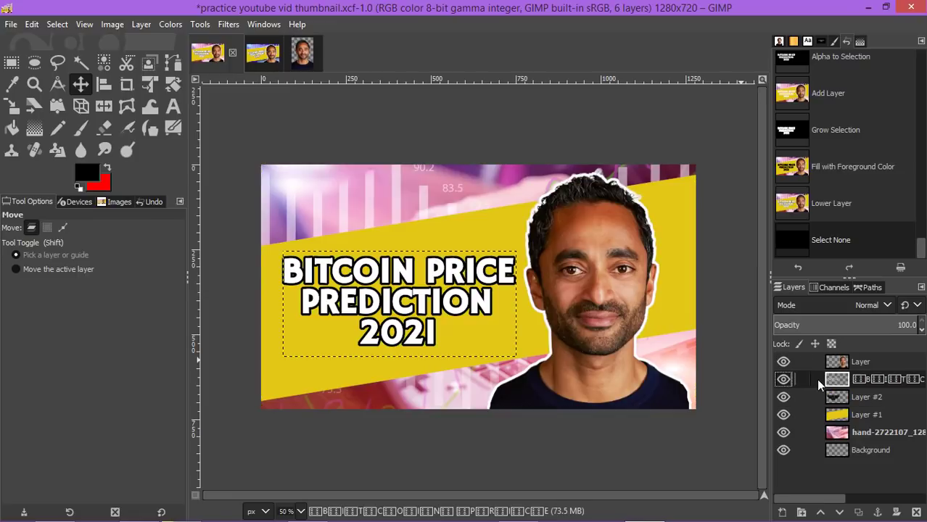
right_click(816, 379)
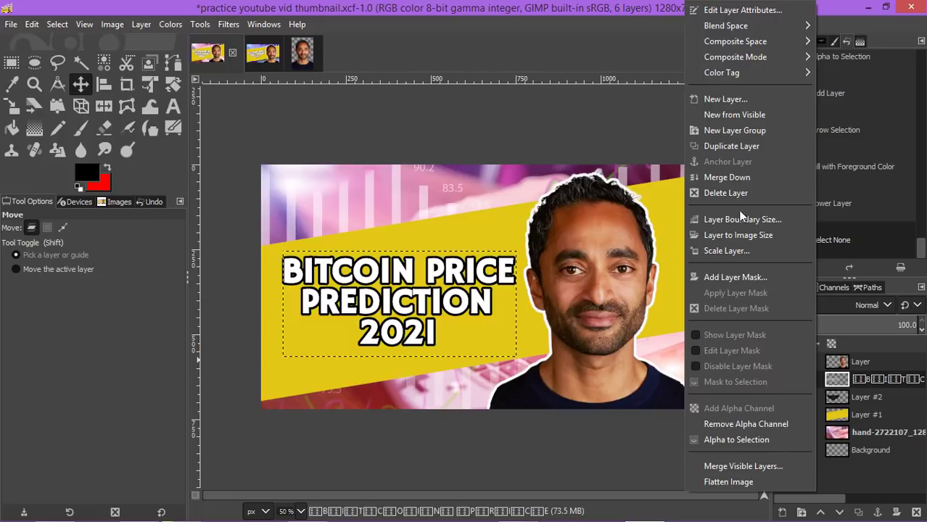
click(742, 179)
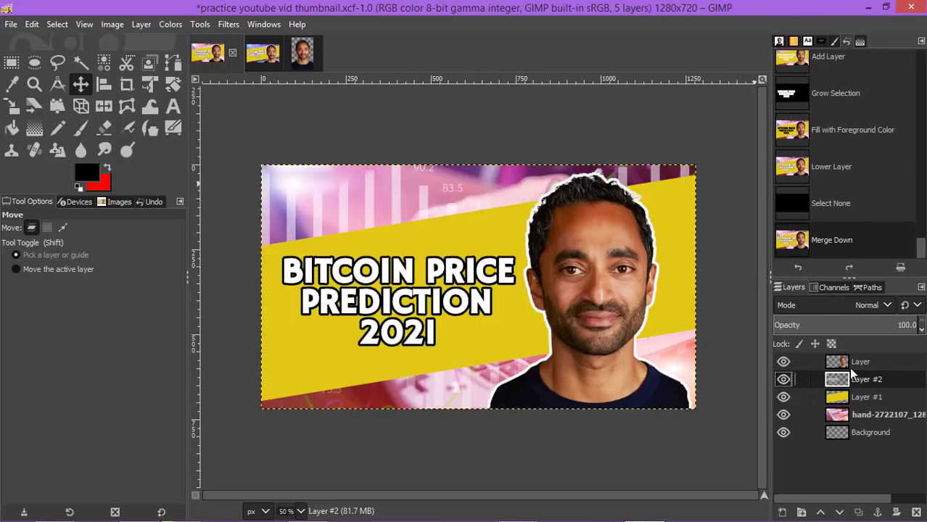
- Select the outlined title lettering from the alpha of the merged title layer
right_click(869, 382)
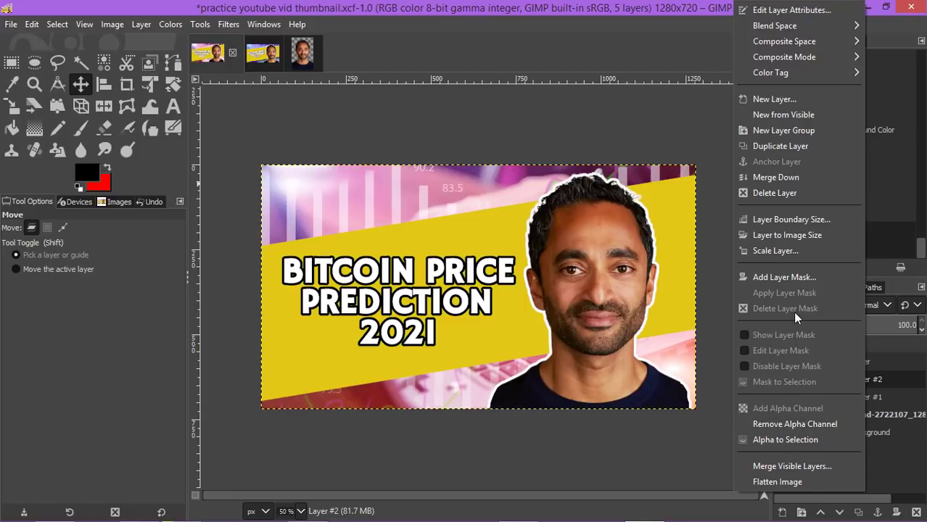
click(887, 459)
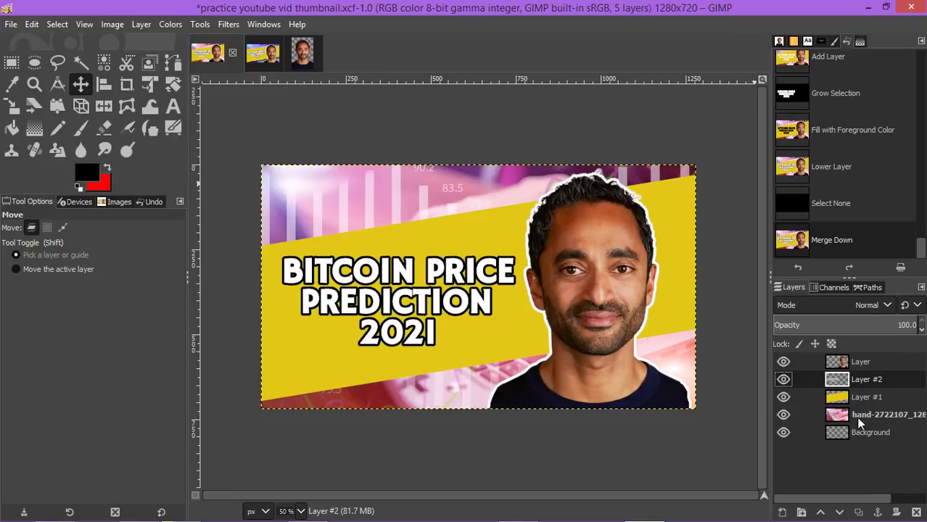
right_click(857, 377)
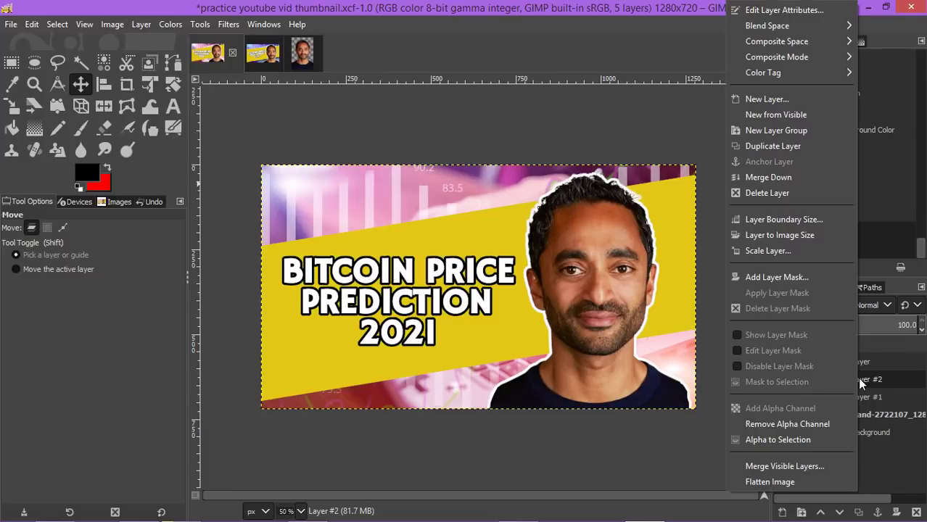
click(802, 441)
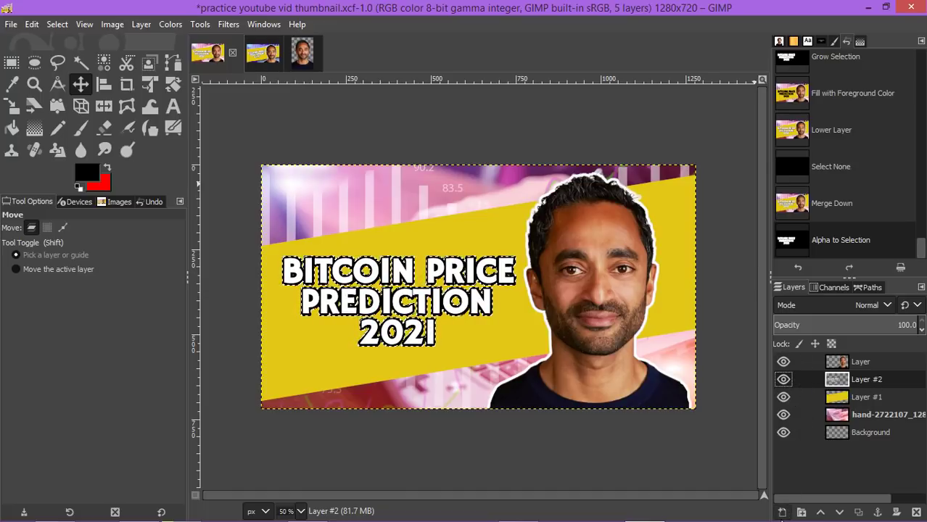
- Add a new transparent layer above the title and grow the lettering selection by 5 px
click(782, 512)
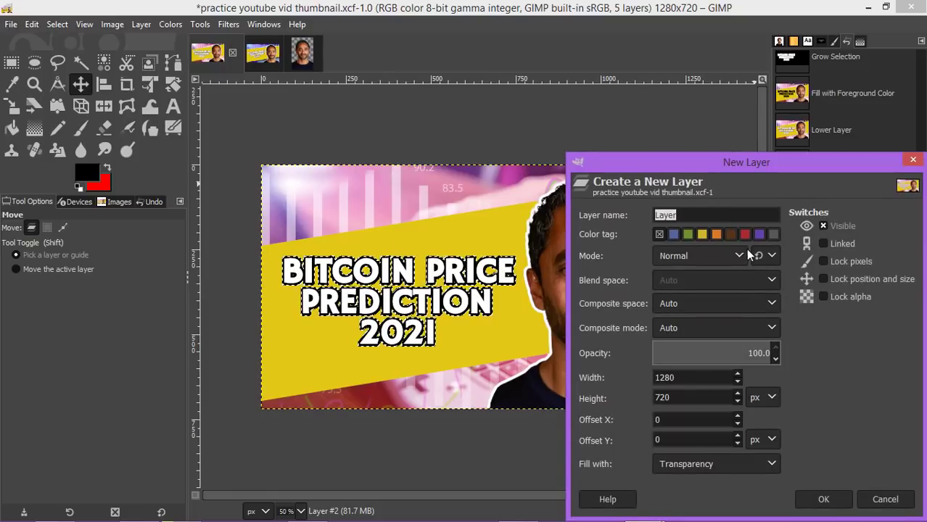
click(823, 499)
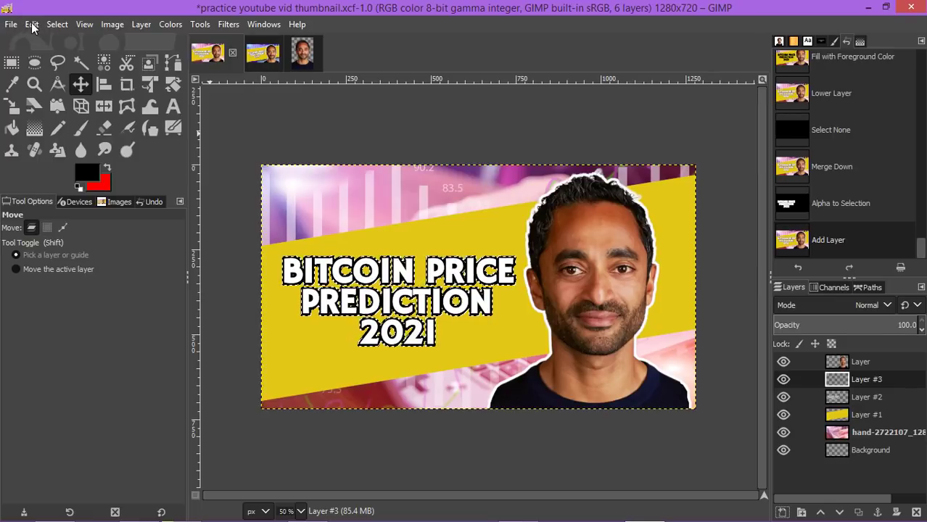
click(60, 24)
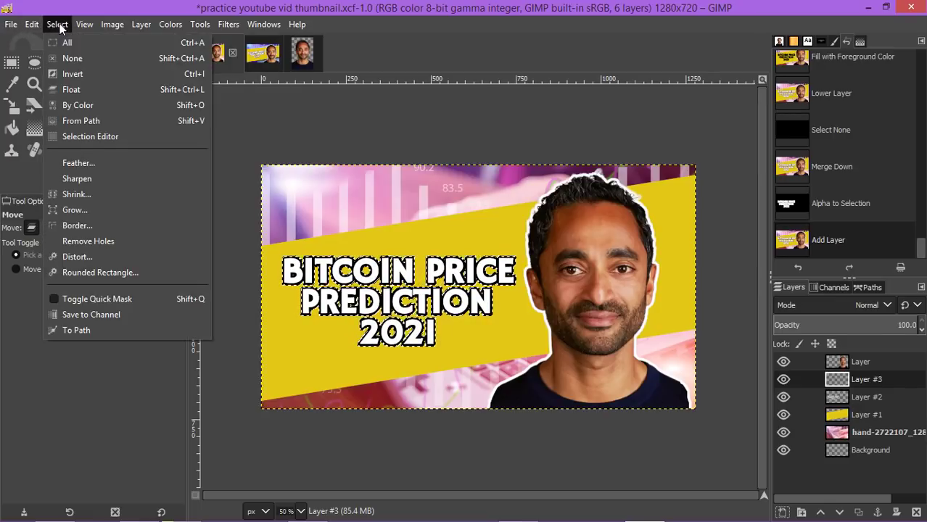
click(81, 210)
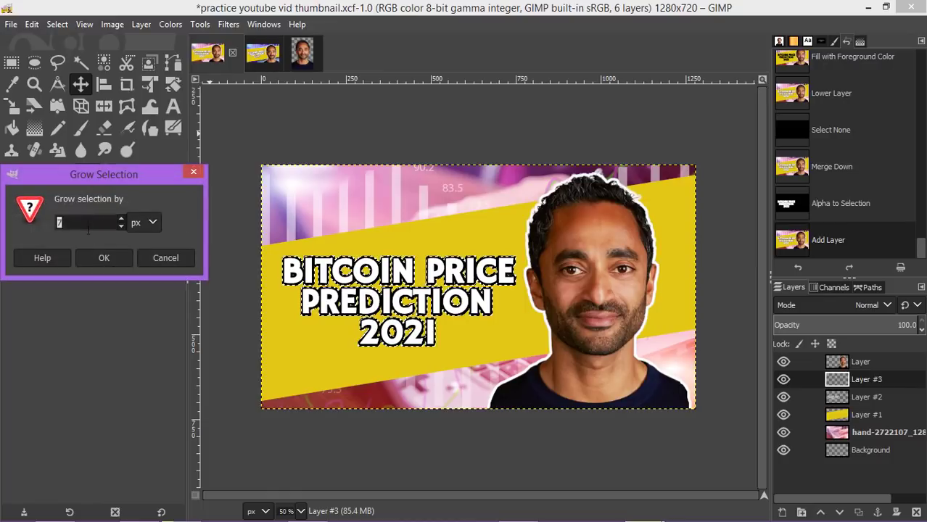
text(5)
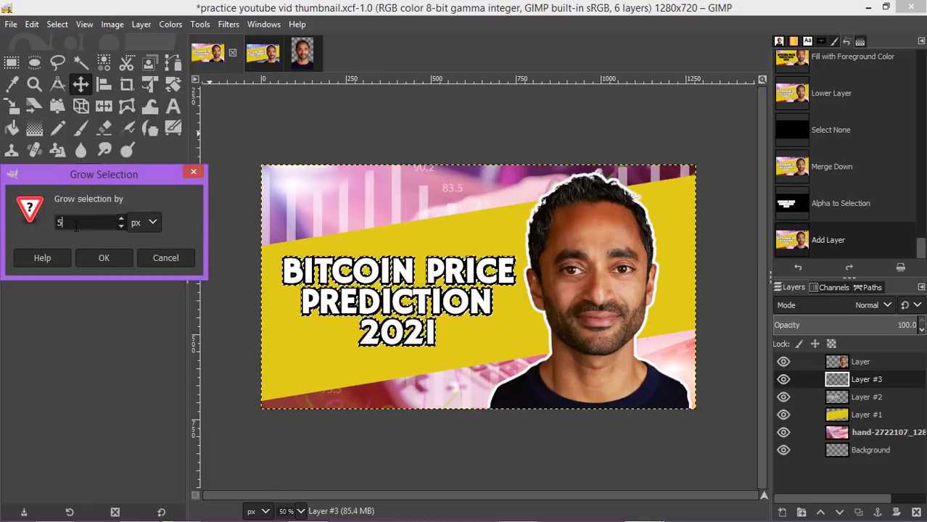
click(104, 259)
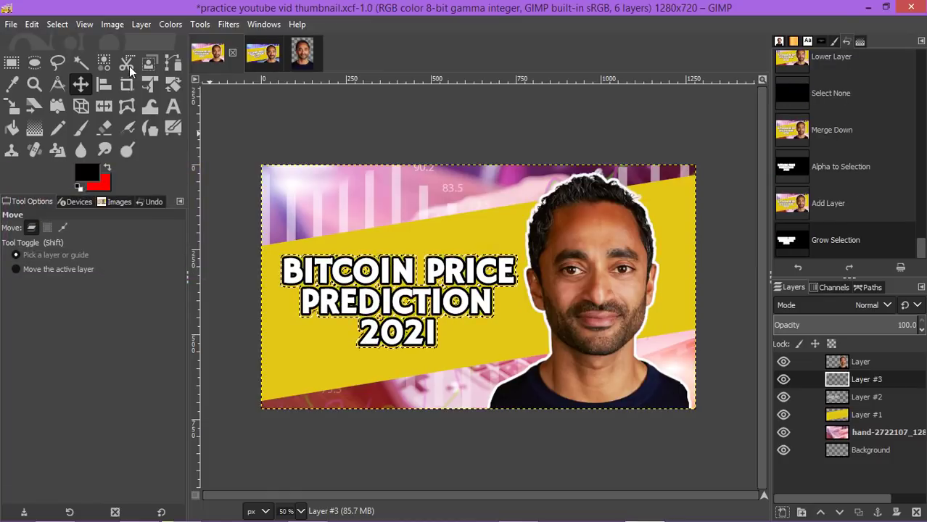
- Fill the grown selection with the black foreground colour and nudge the filled layer slightly downward
click(31, 24)
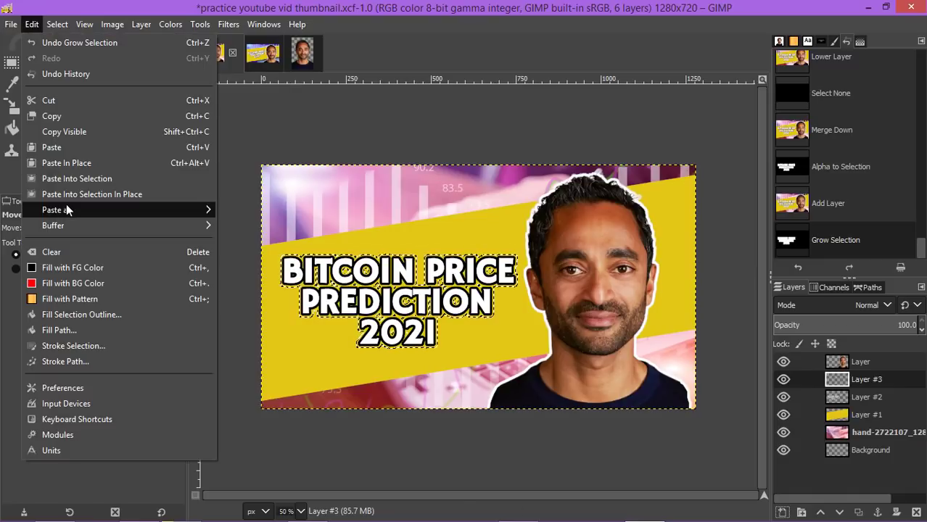
click(74, 268)
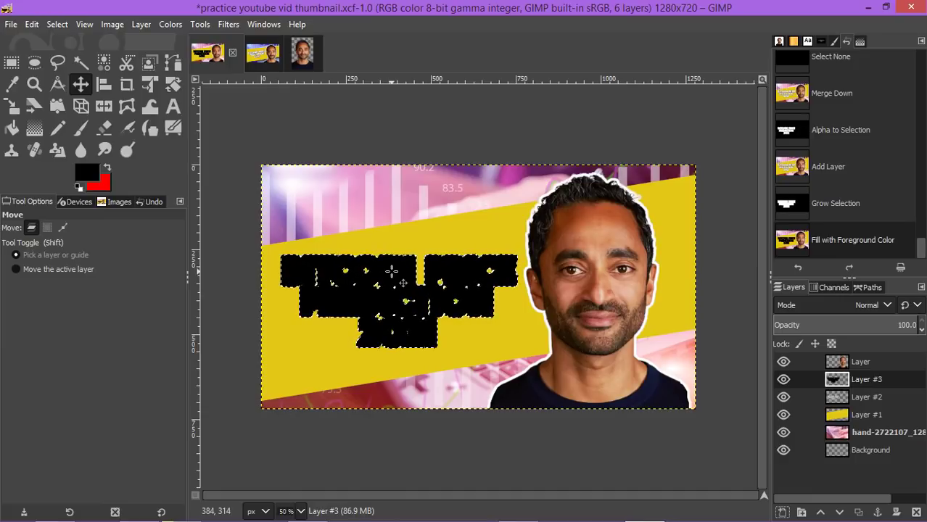
drag(392, 270, 392, 271)
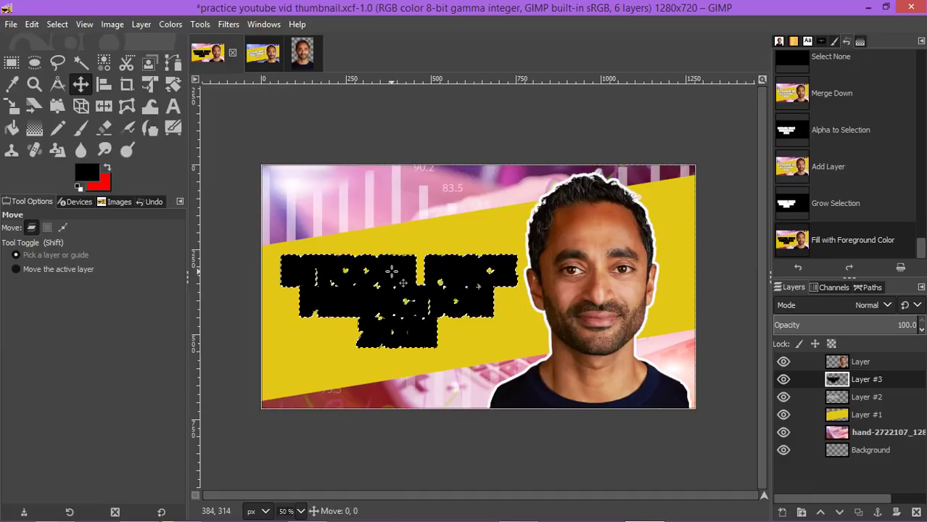
drag(391, 270, 392, 272)
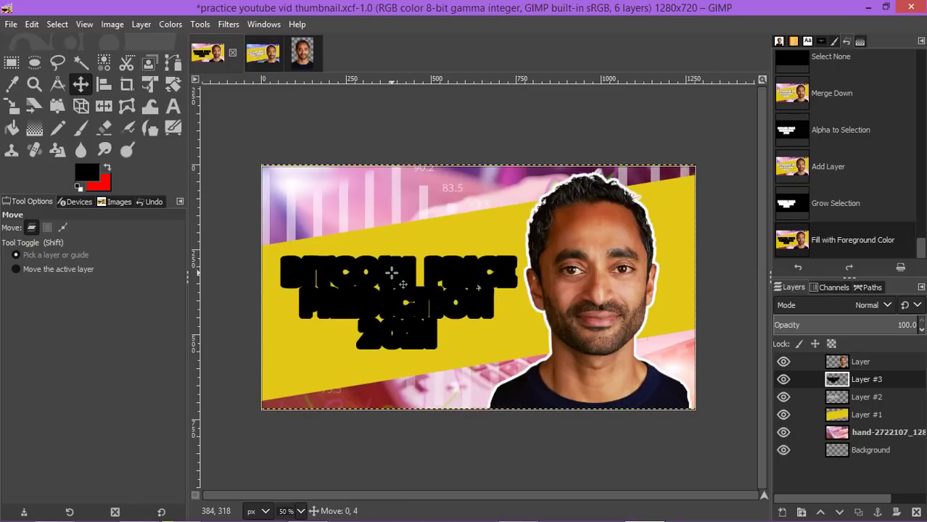
drag(391, 273, 391, 272)
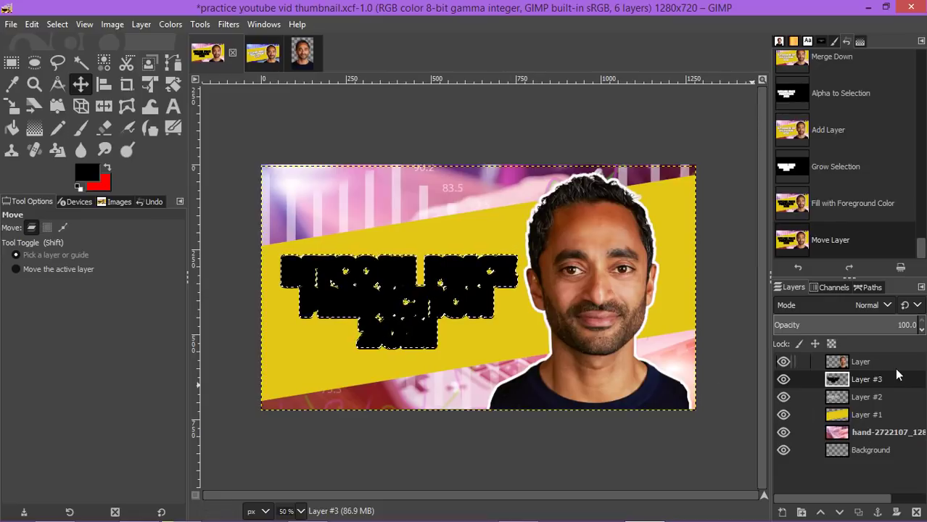
- Clear the selection and lower the black-filled layer beneath the title layer
click(57, 24)
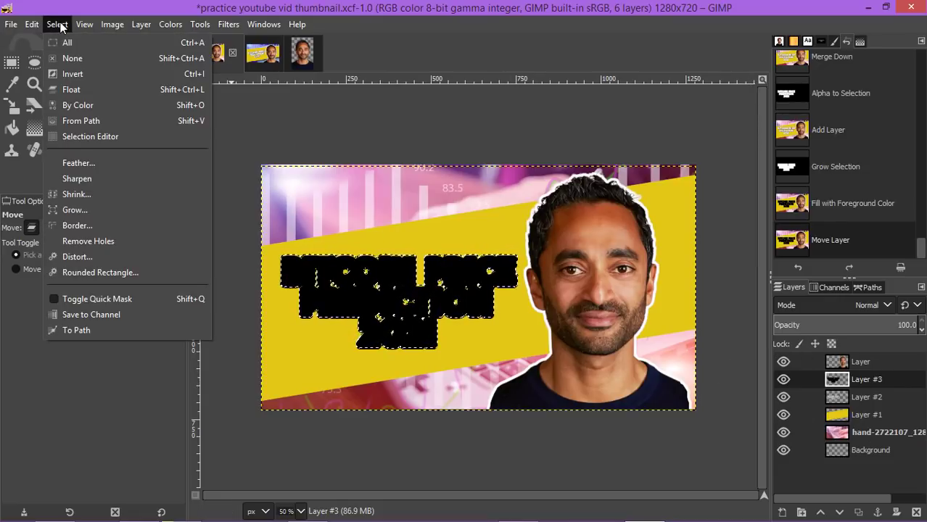
click(70, 60)
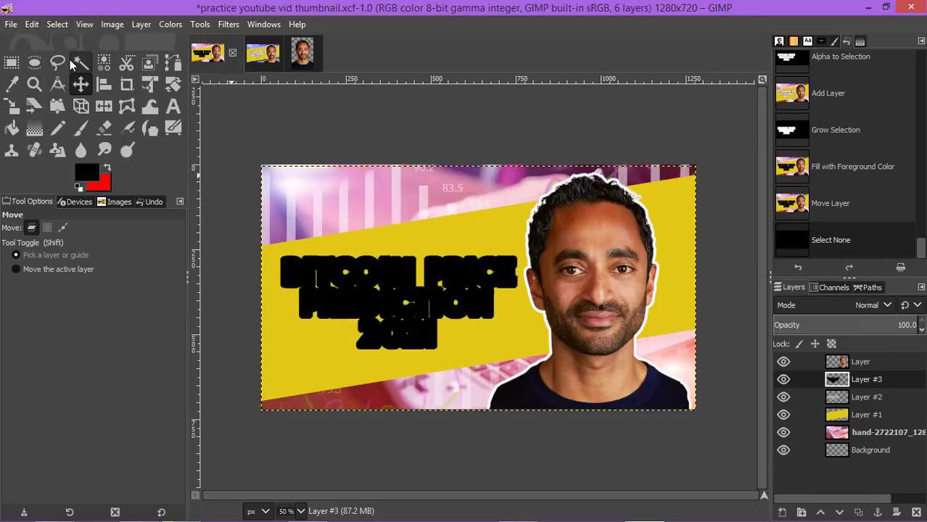
right_click(884, 383)
key(Escape)
click(837, 511)
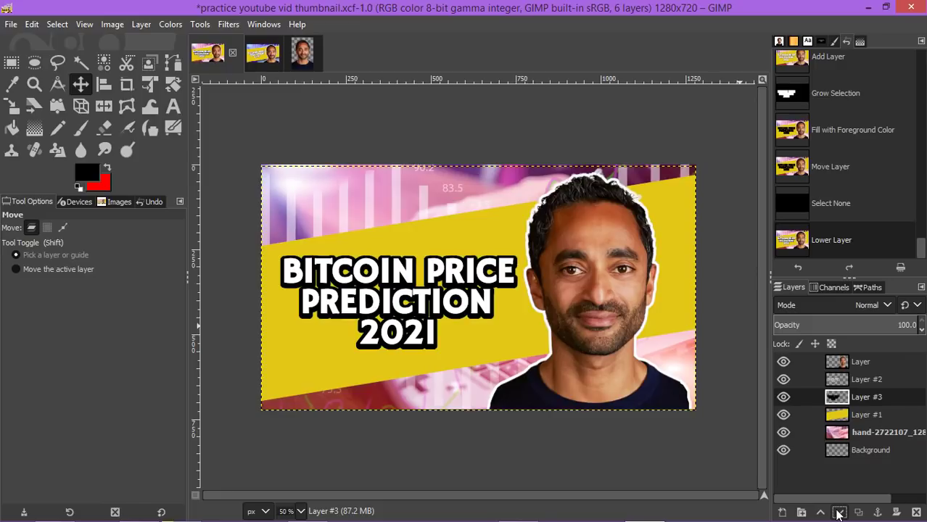
- Undo the layer lowering and the deselection, and move the black-filled layer back up slightly
key(ctrl+z)
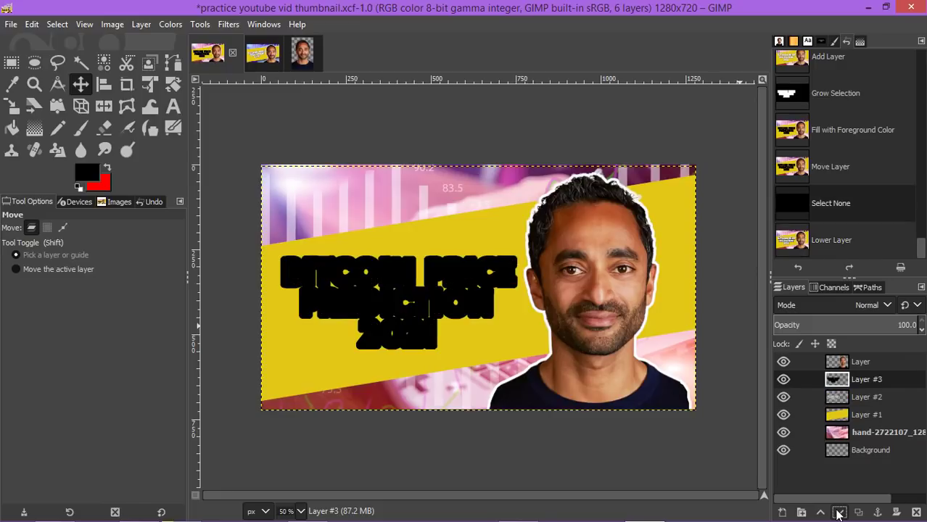
key(ctrl+z)
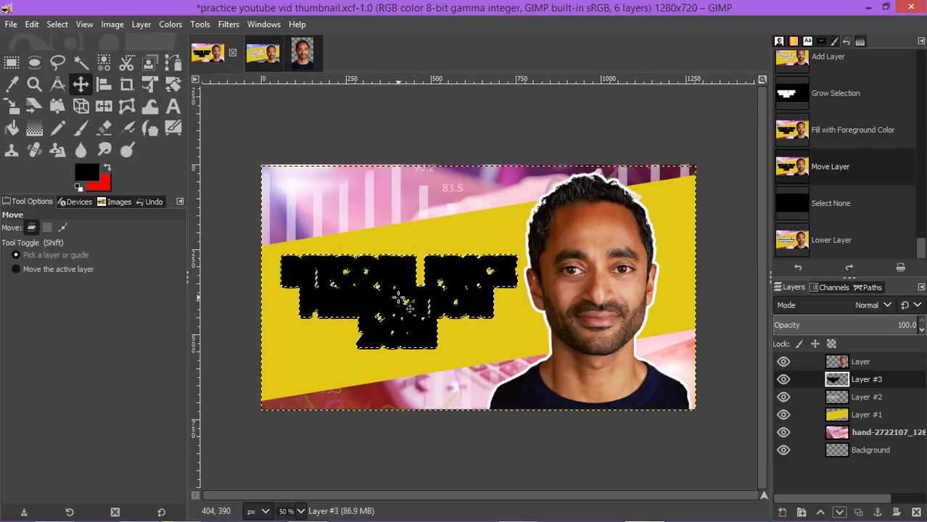
drag(410, 309, 410, 307)
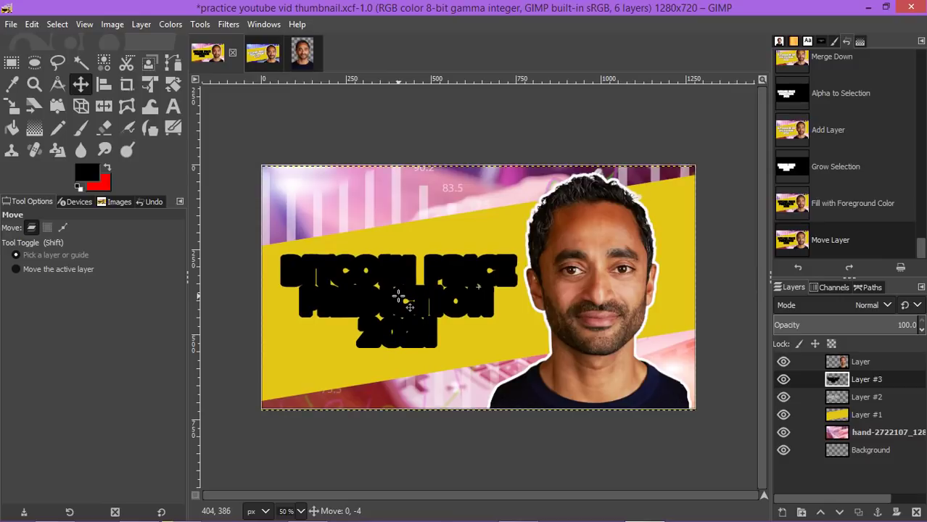
drag(409, 307, 410, 307)
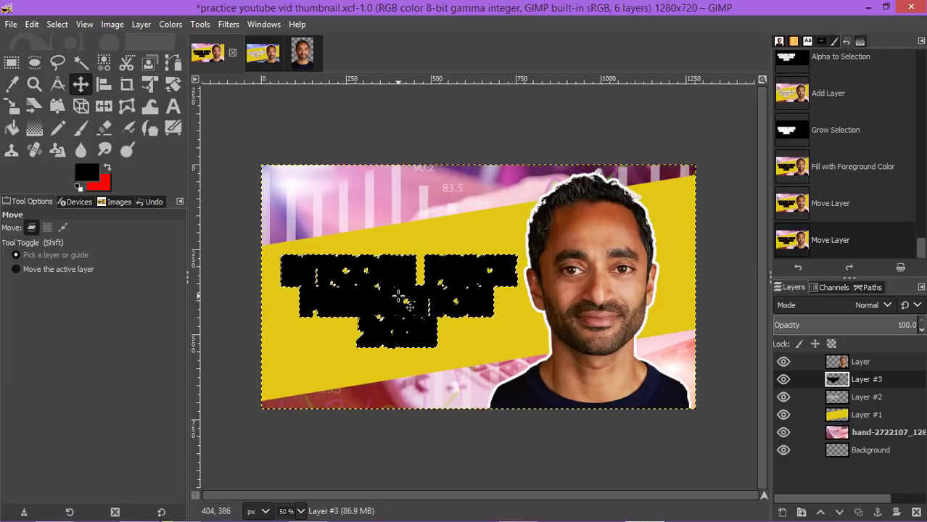
- Undo the layer moves, the black fill, the selection growth and the added layer, keeping the lettering selection
key(ctrl)
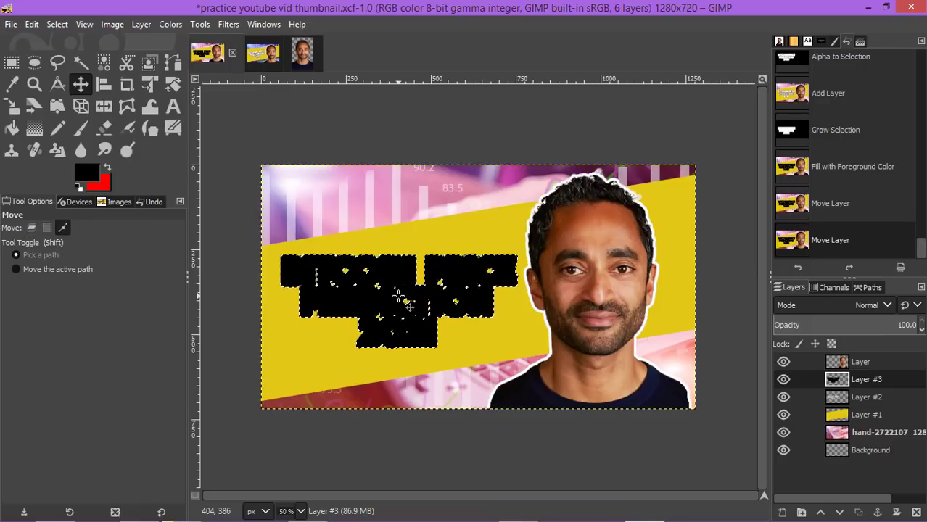
key(ctrl+z)
key(ctrl+z)
key(ctrl+z)
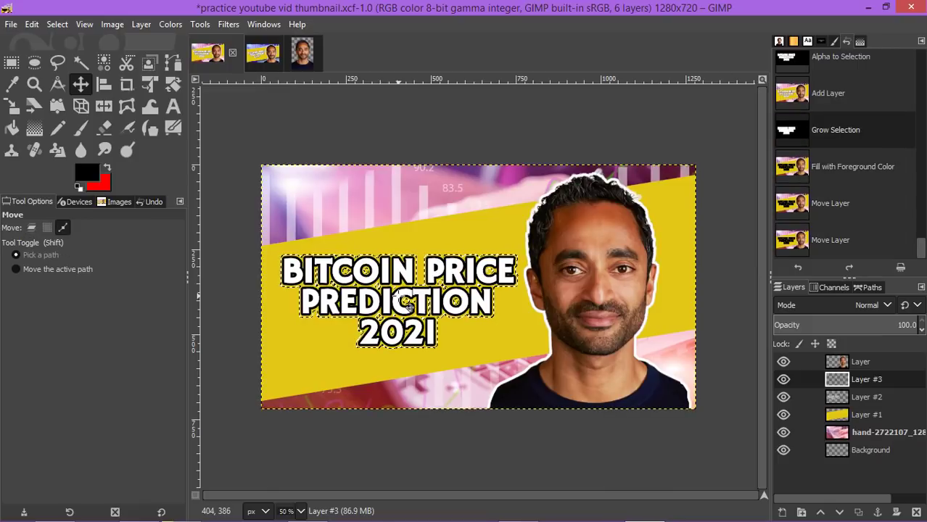
key(ctrl+z)
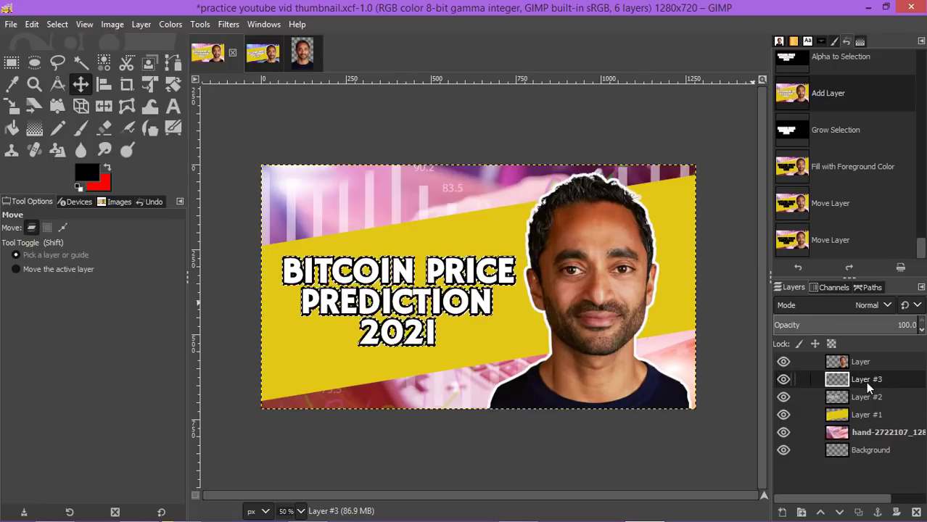
click(782, 380)
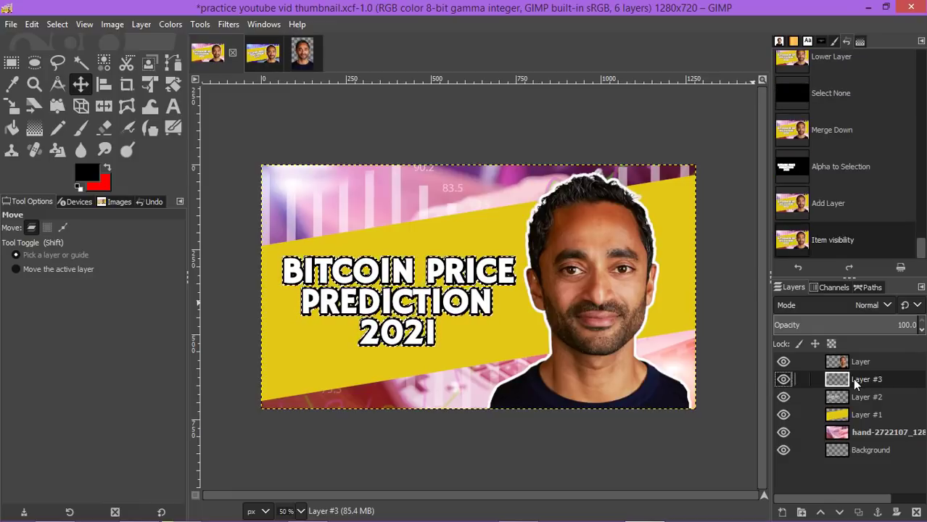
key(ctrl+z)
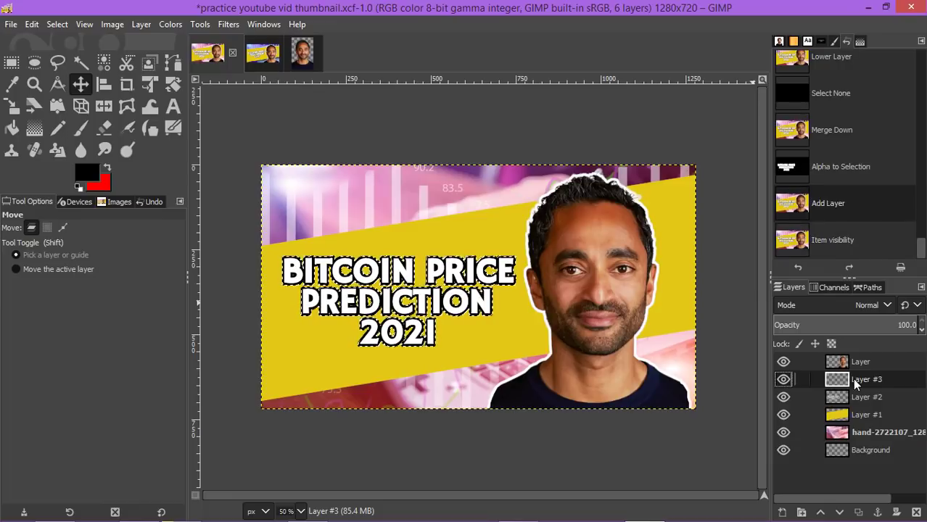
key(ctrl+z)
- Add a new transparent 1280 x 720 px layer above the outlined title layer
right_click(854, 378)
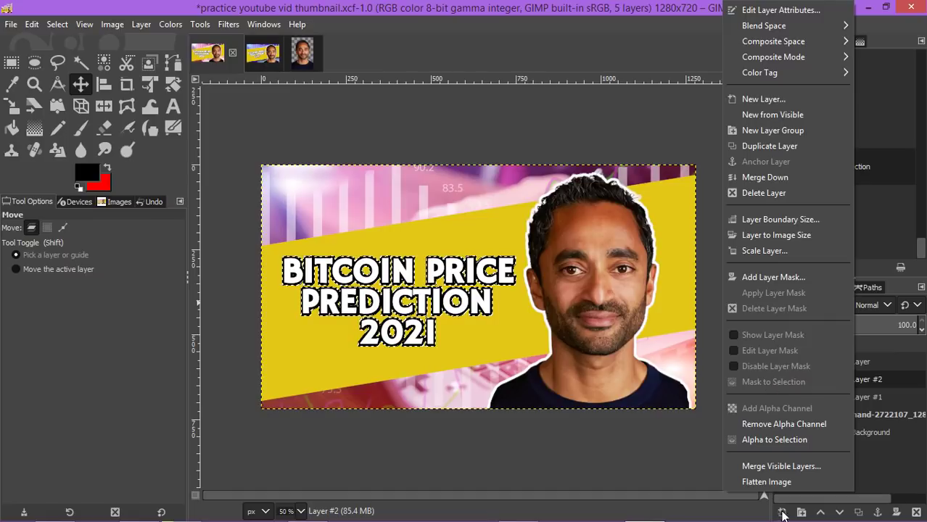
click(787, 517)
click(784, 513)
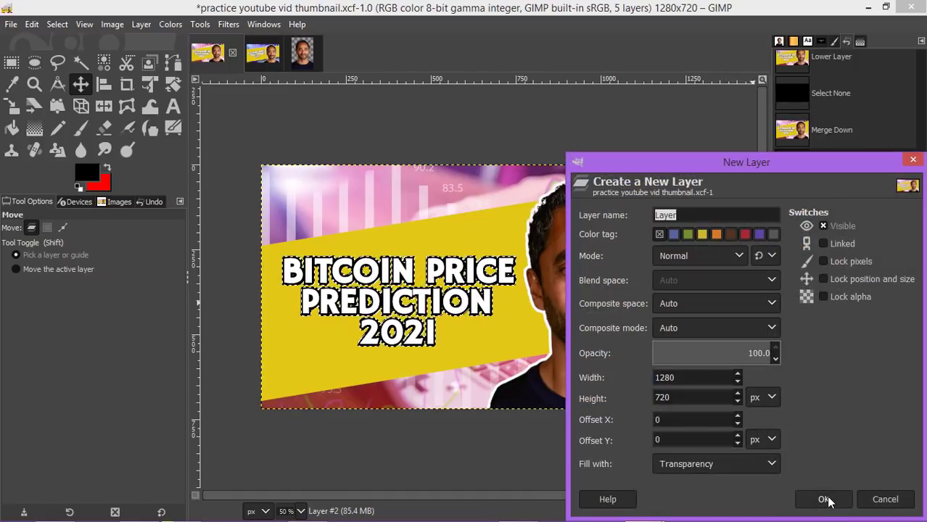
click(823, 499)
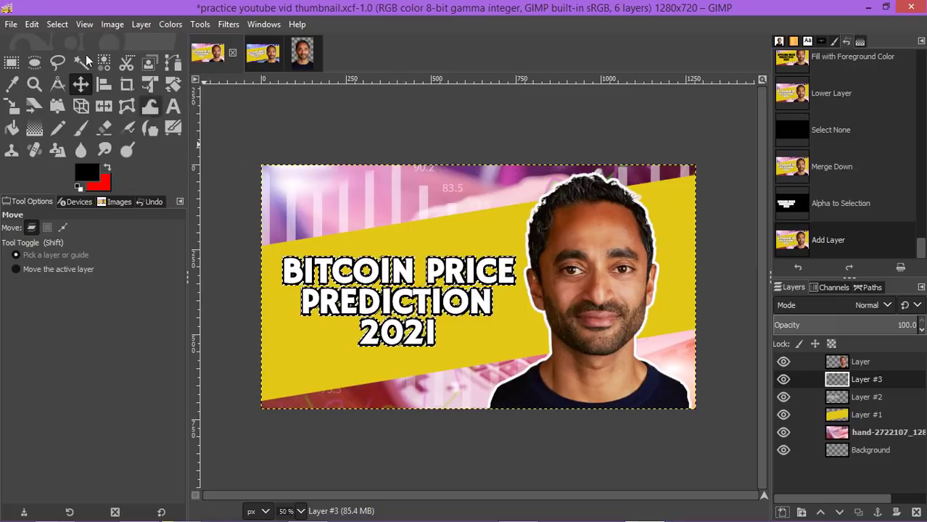
- Fill the lettering selection with black on the new layer and nudge that layer slightly down and to the right
click(32, 23)
click(77, 265)
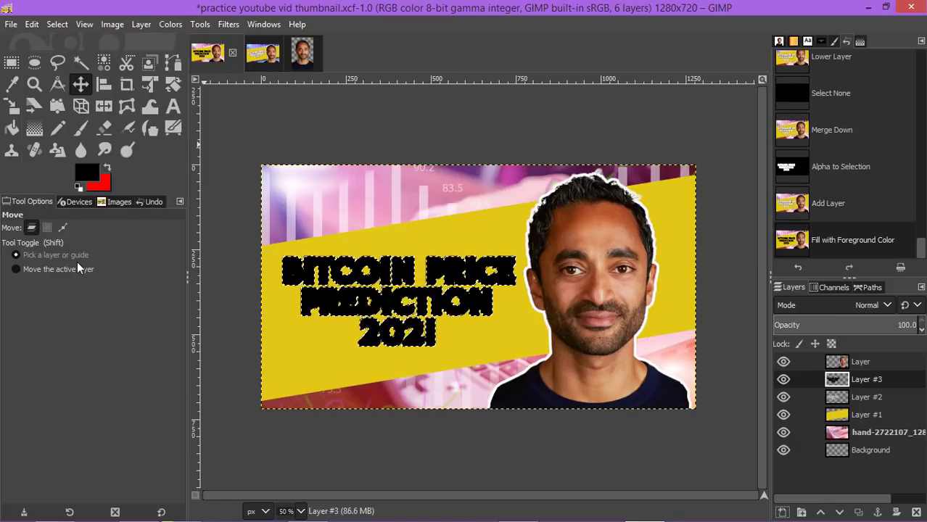
click(366, 276)
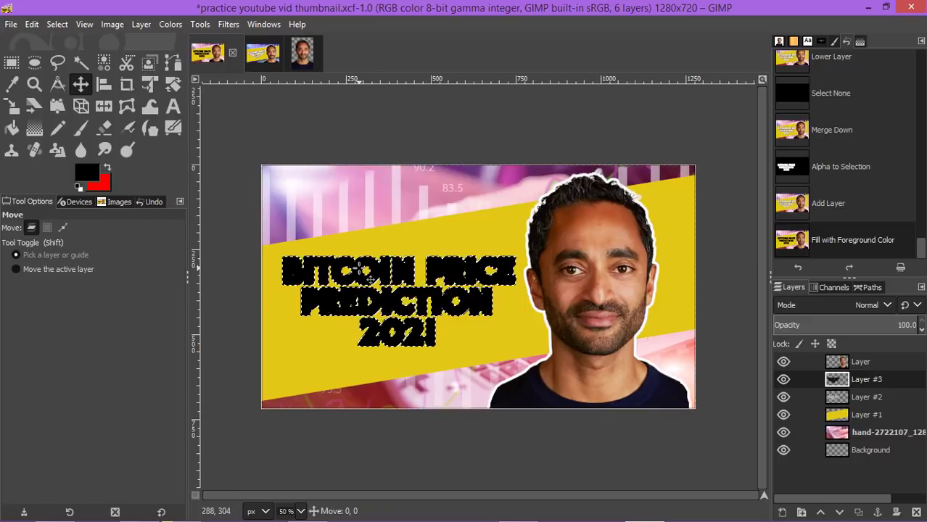
drag(367, 275, 359, 270)
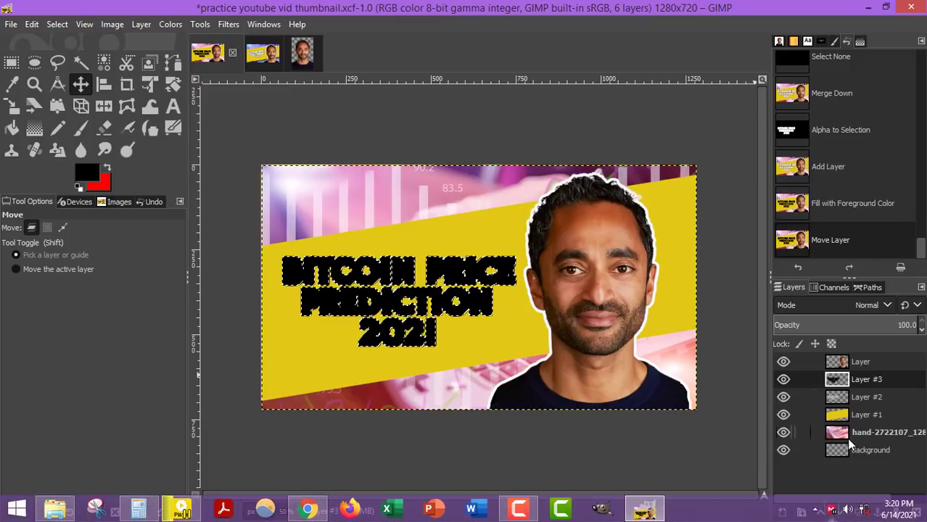
- Lower the black shadow layer below the outlined title layer and clear the lettering selection
click(839, 512)
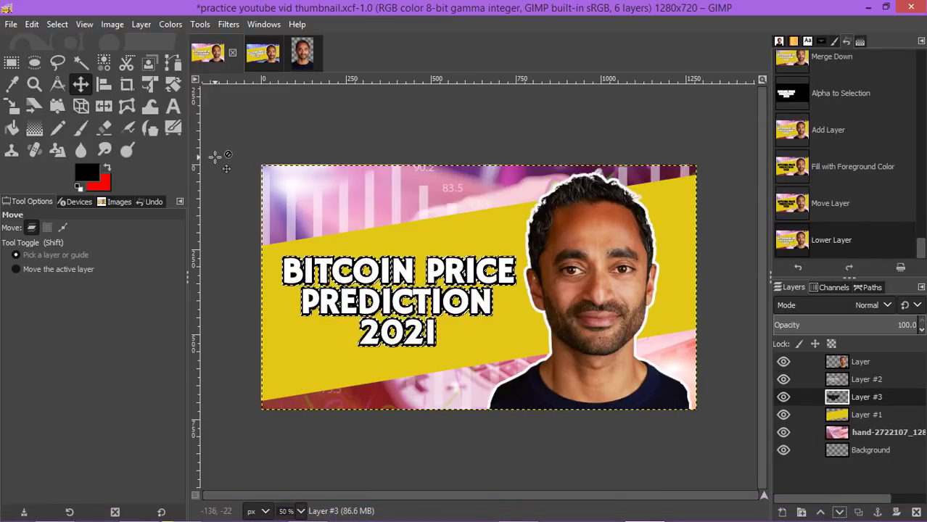
click(52, 25)
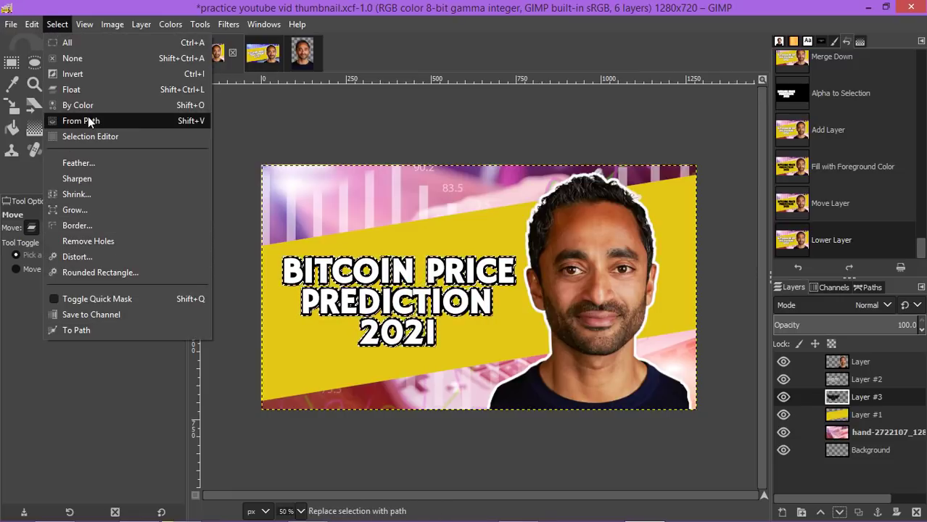
click(73, 58)
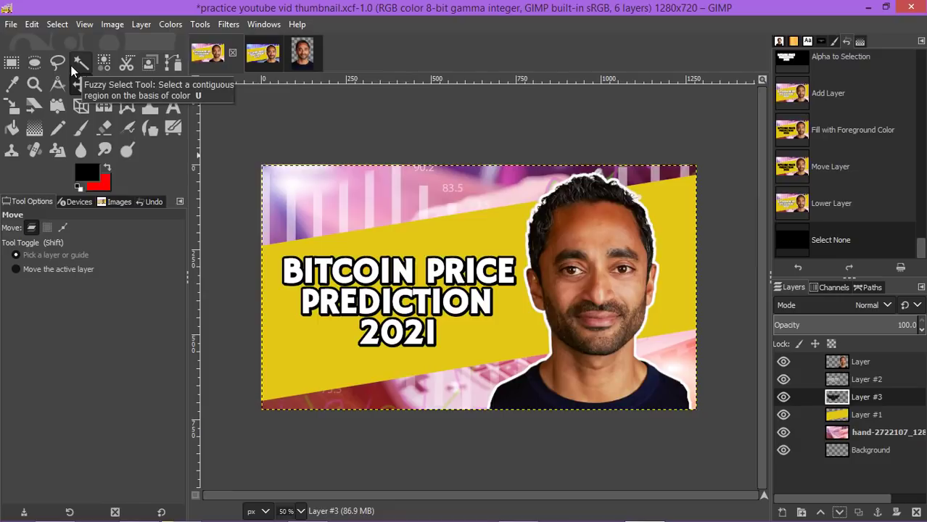
- Soften the black shadow layer with a slight Gaussian Blur, using equal X and Y sizes
click(225, 26)
mouse_move(251, 116)
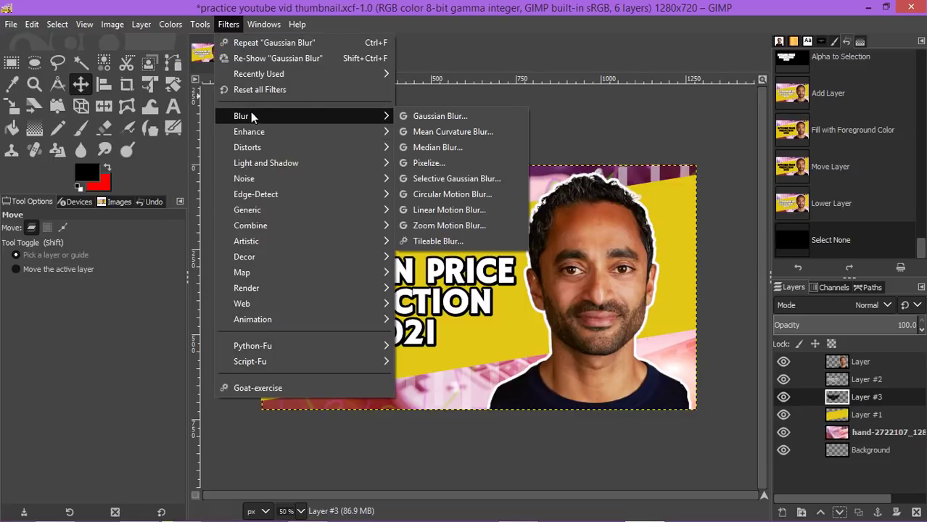
click(455, 120)
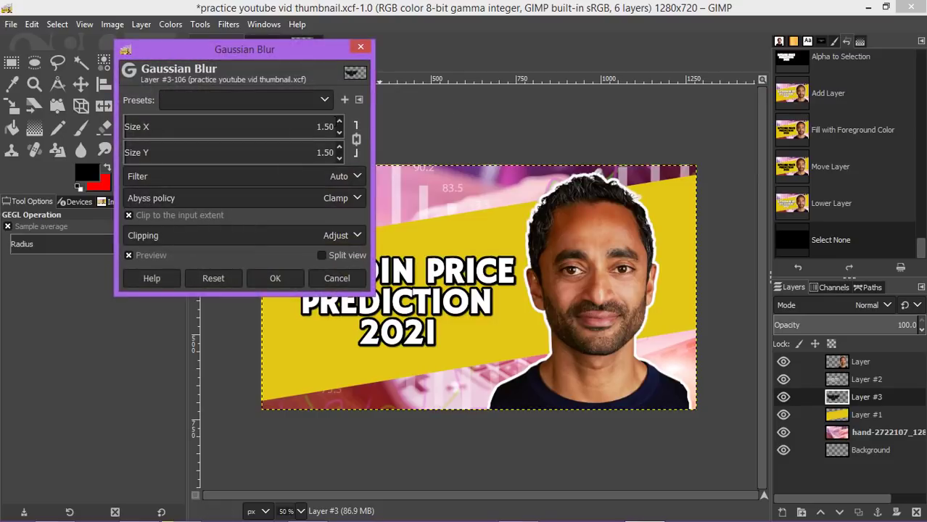
click(338, 122)
click(338, 123)
click(338, 122)
click(338, 123)
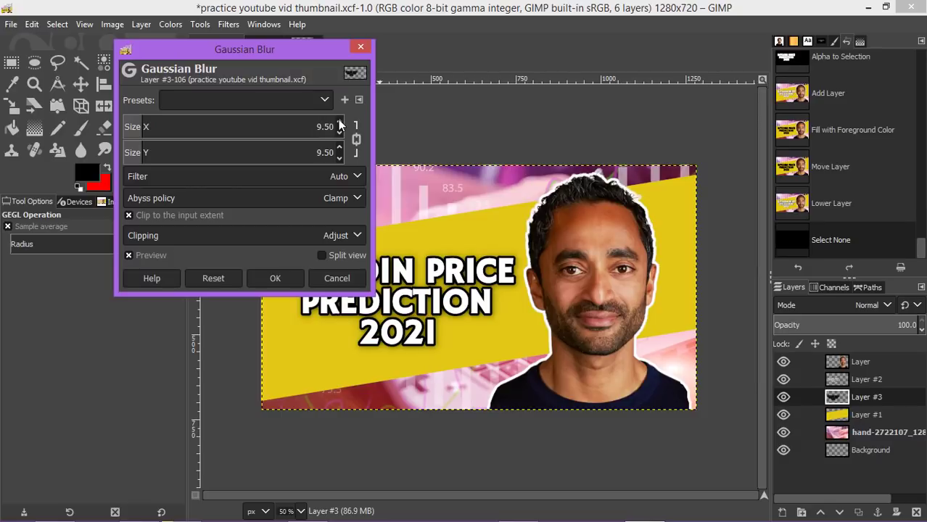
click(338, 123)
click(338, 122)
click(338, 123)
click(338, 123)
click(338, 122)
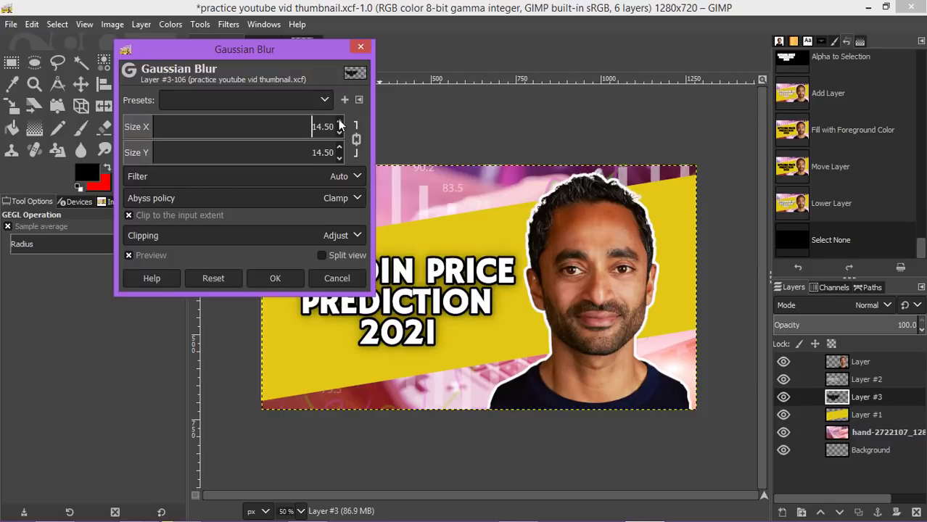
click(338, 158)
click(338, 158)
click(339, 158)
click(339, 158)
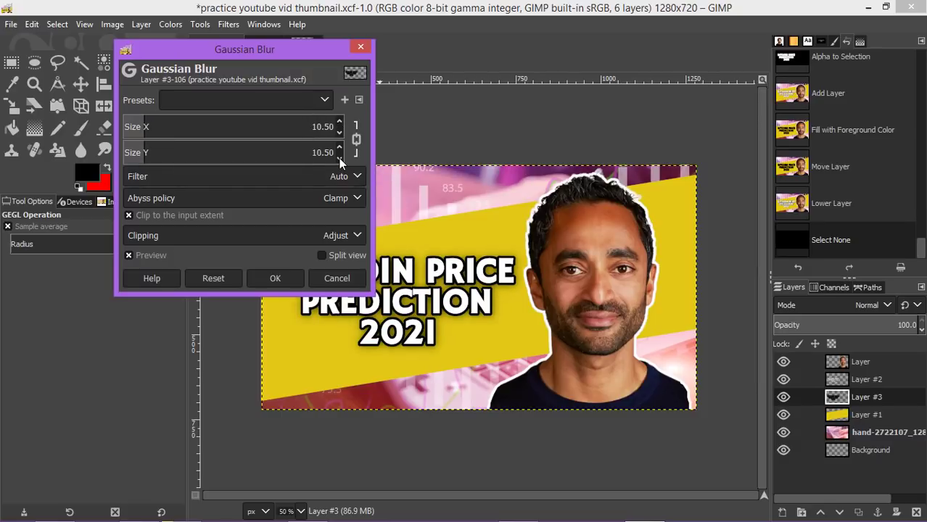
click(339, 159)
click(338, 158)
click(338, 158)
click(339, 158)
click(339, 158)
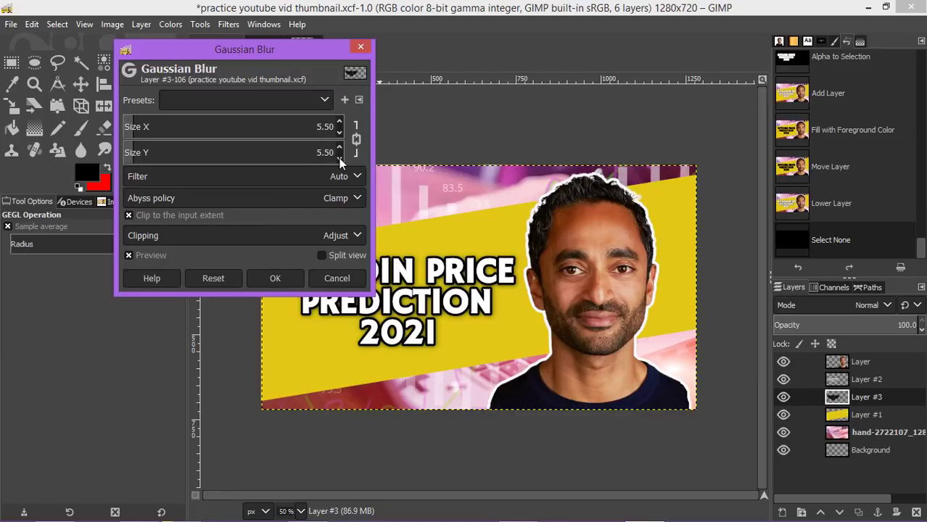
click(339, 158)
click(338, 158)
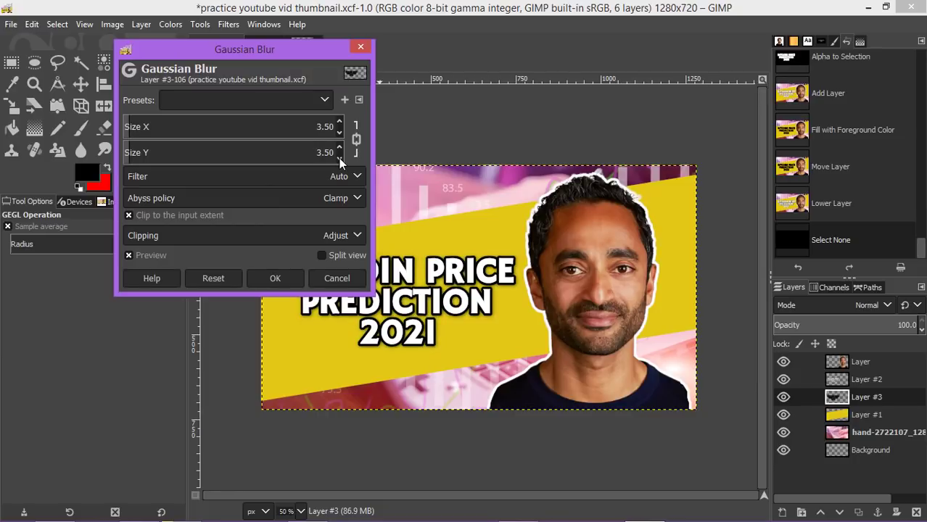
click(339, 158)
click(339, 122)
click(338, 123)
click(339, 123)
click(280, 274)
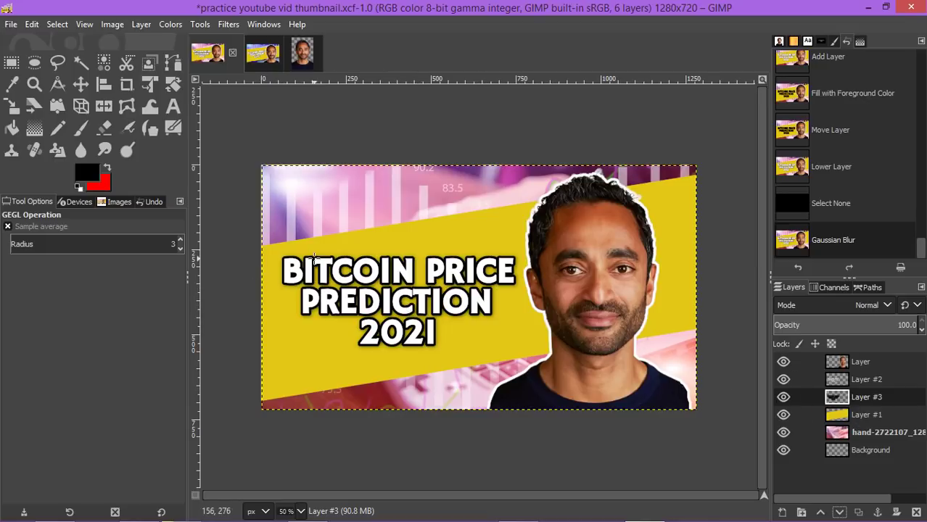
- Save the thumbnail project, and toggle the title layer's visibility off and on to check it against the shadow
click(12, 24)
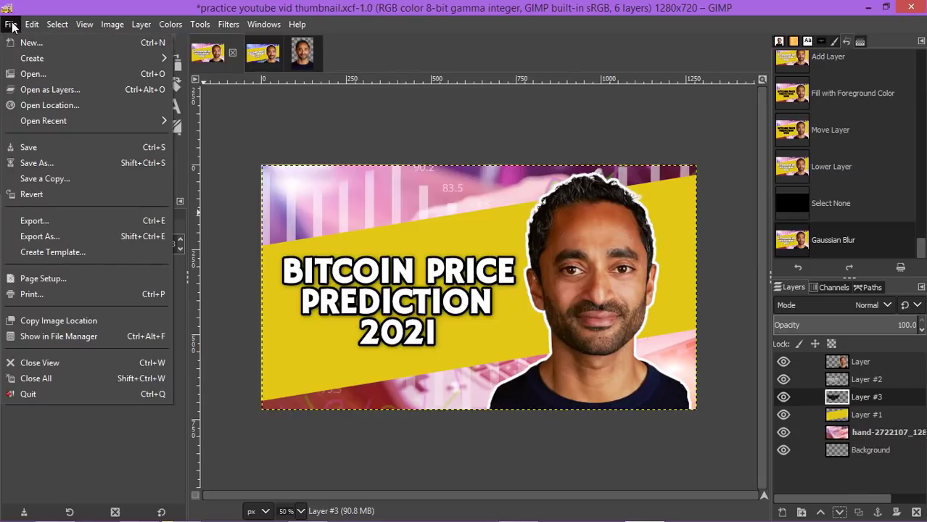
click(26, 149)
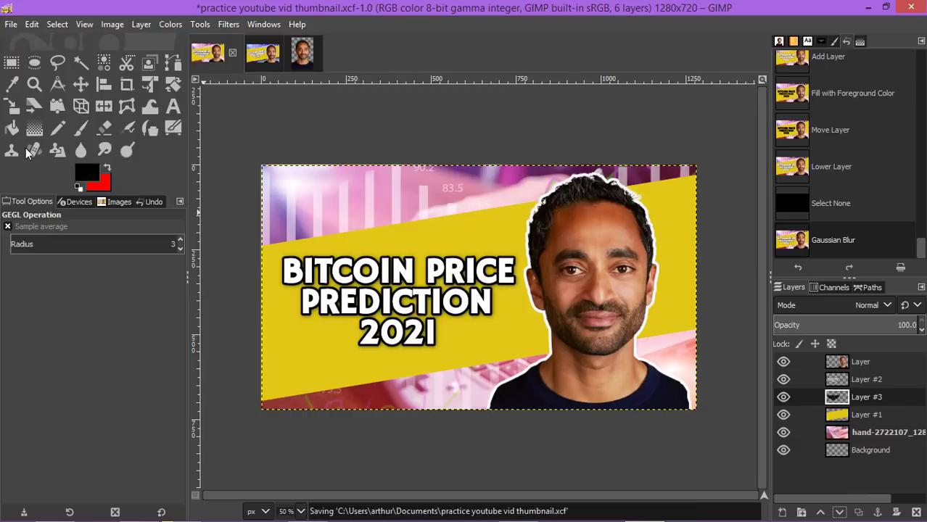
click(783, 379)
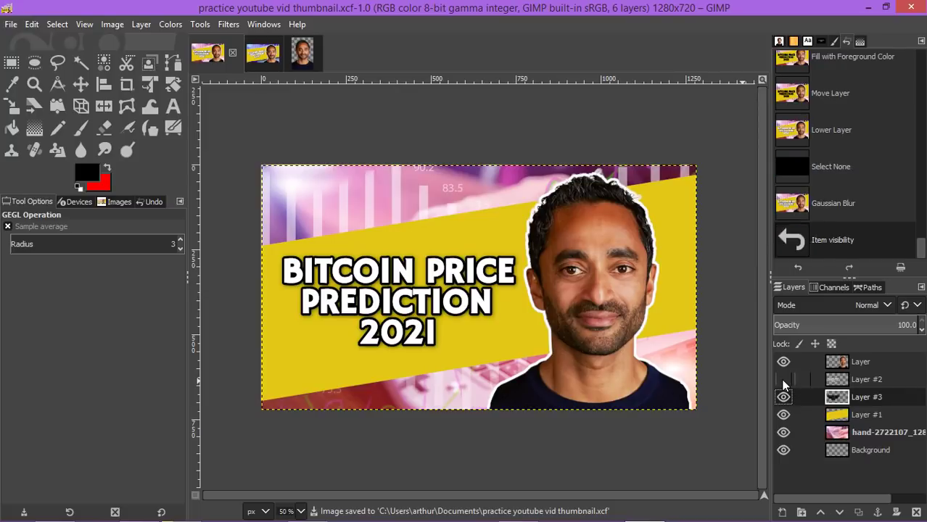
click(783, 379)
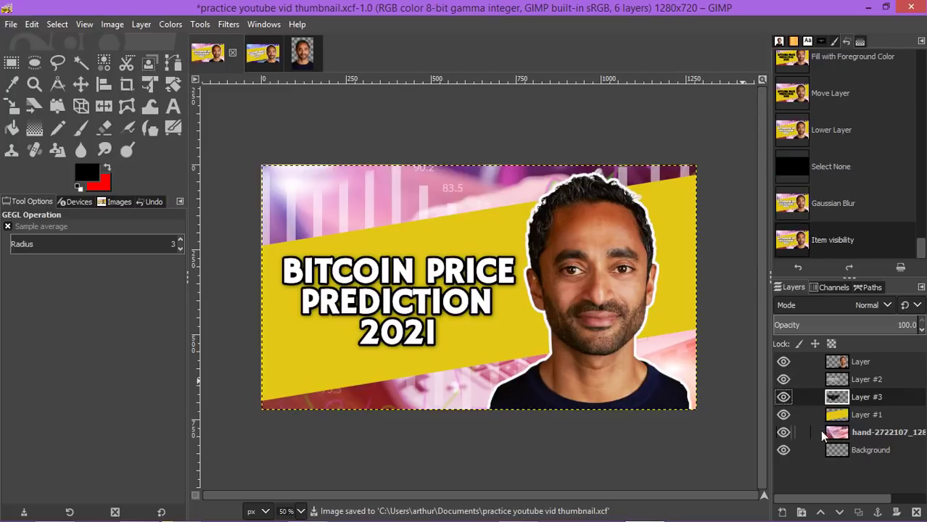
- Merge the outlined title layer down onto the blurred shadow layer and check the merged layer by toggling its visibility
click(815, 377)
right_click(815, 376)
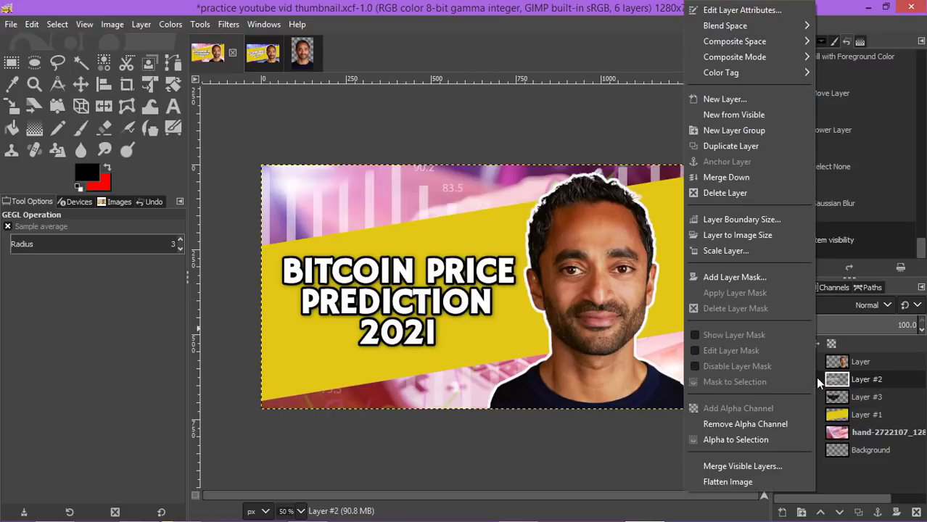
click(729, 176)
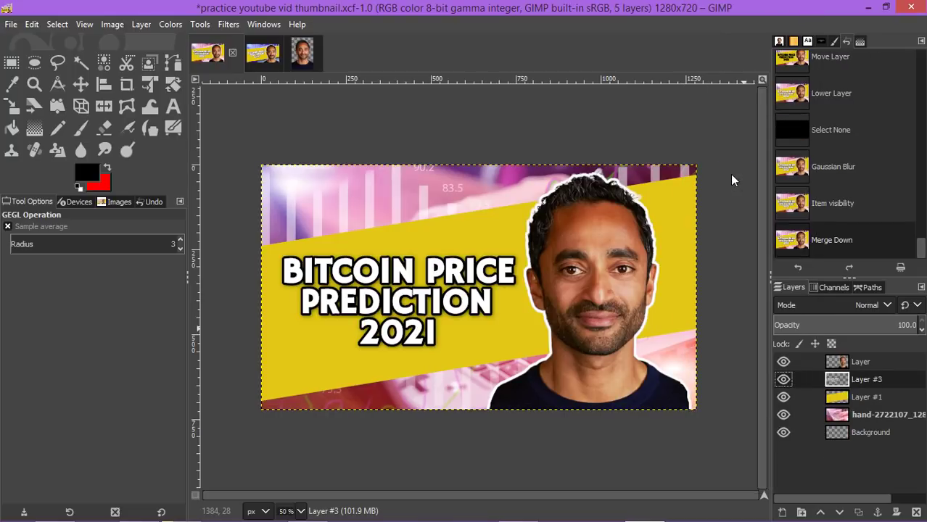
click(782, 379)
click(782, 379)
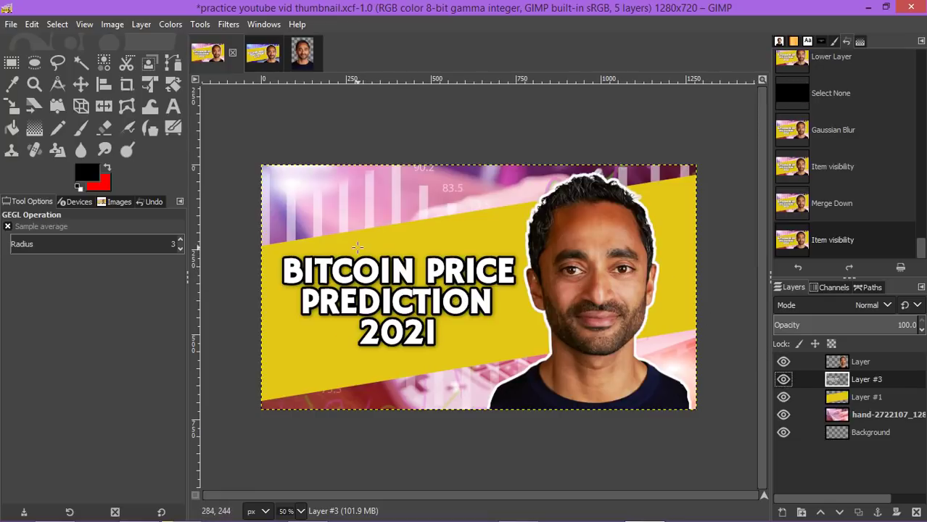
- Compare the title's look and tilt with the CHAMATH2.0 reference image and return to the practice thumbnail
click(268, 58)
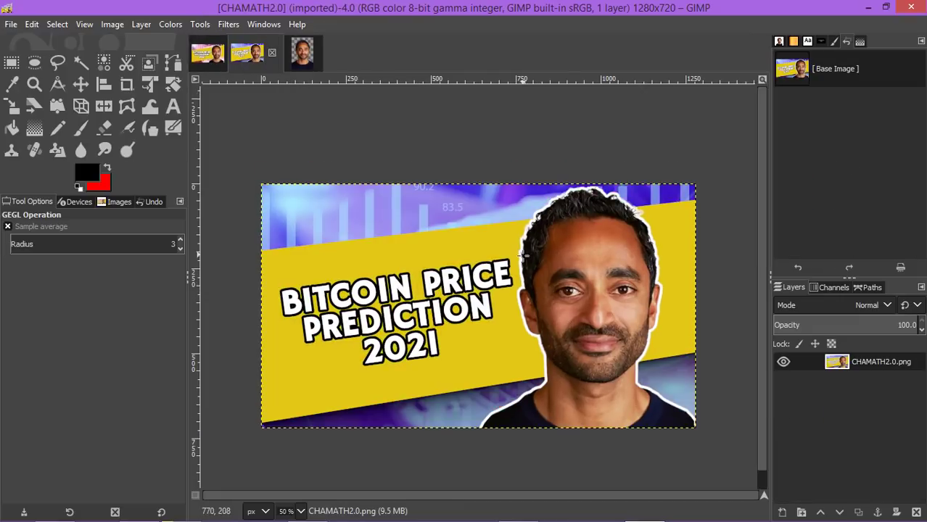
click(208, 52)
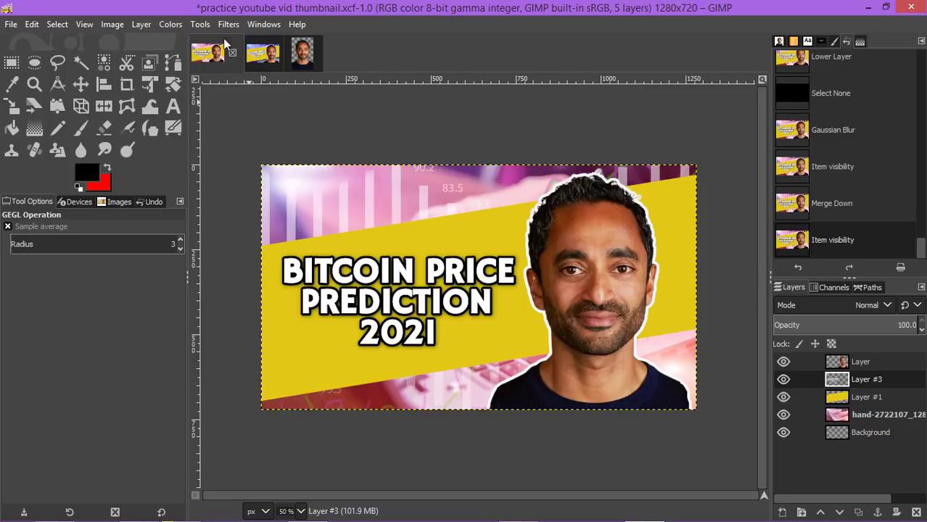
click(264, 55)
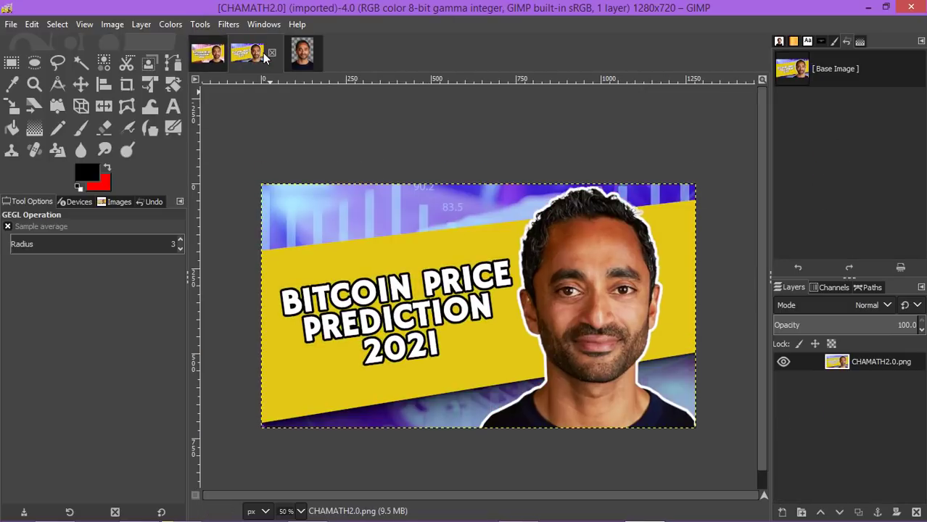
click(220, 54)
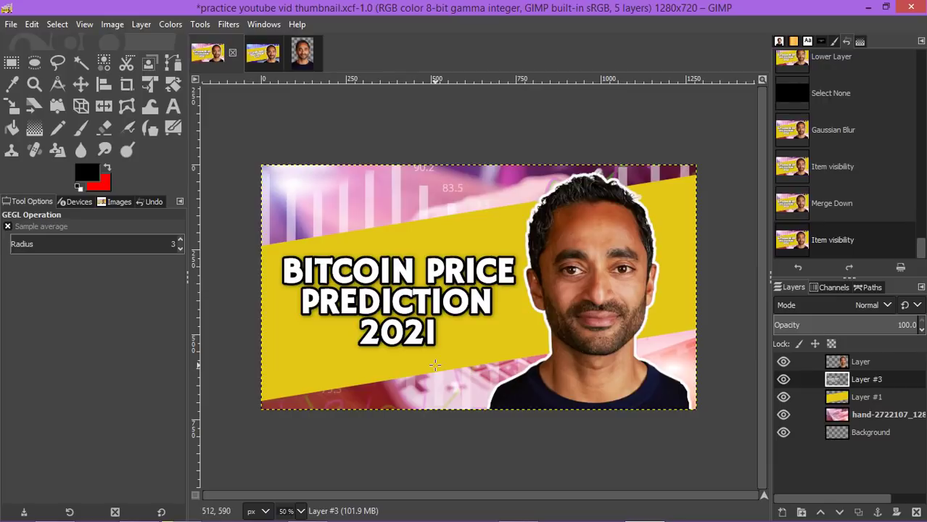
key(shift+ctrl+f)
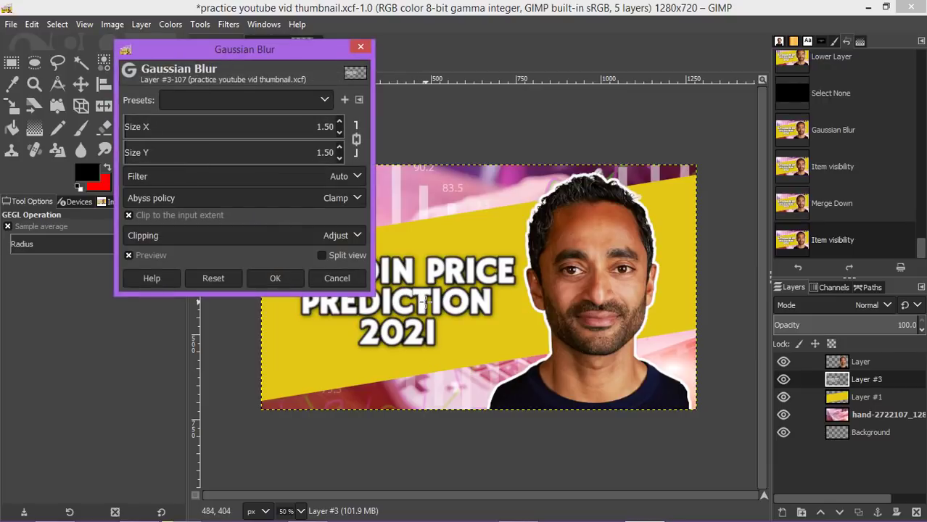
click(360, 46)
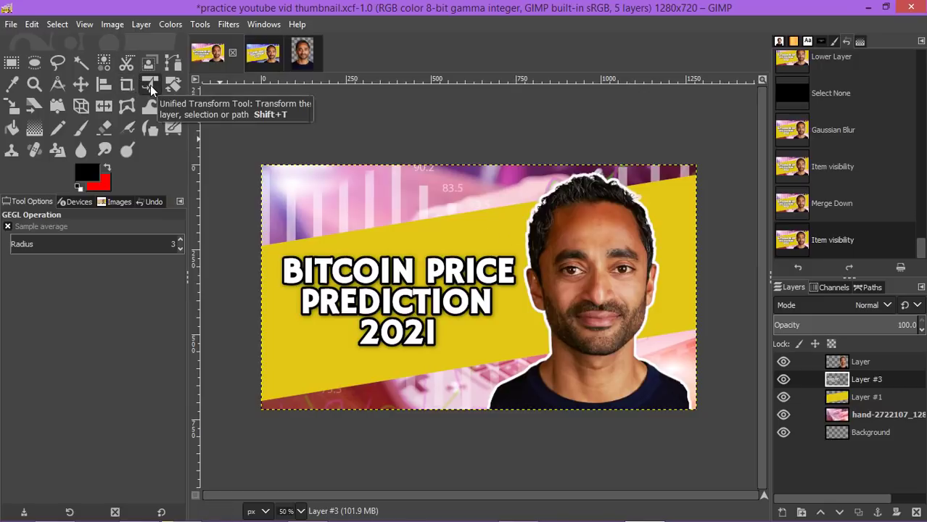
click(172, 85)
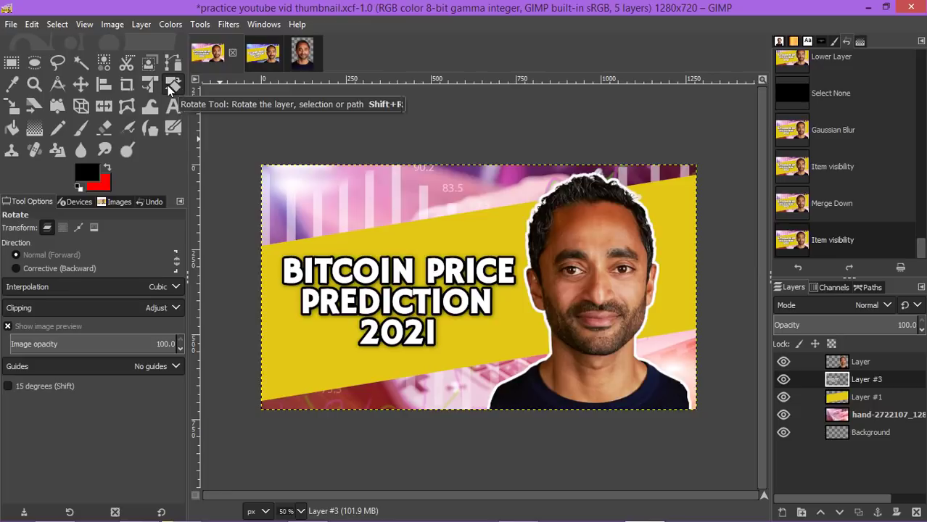
click(368, 305)
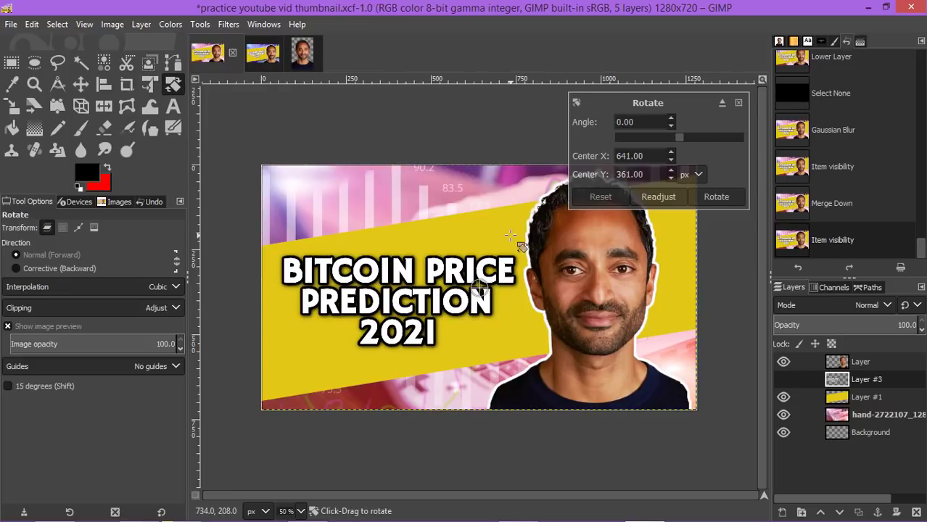
click(670, 118)
click(671, 118)
click(671, 118)
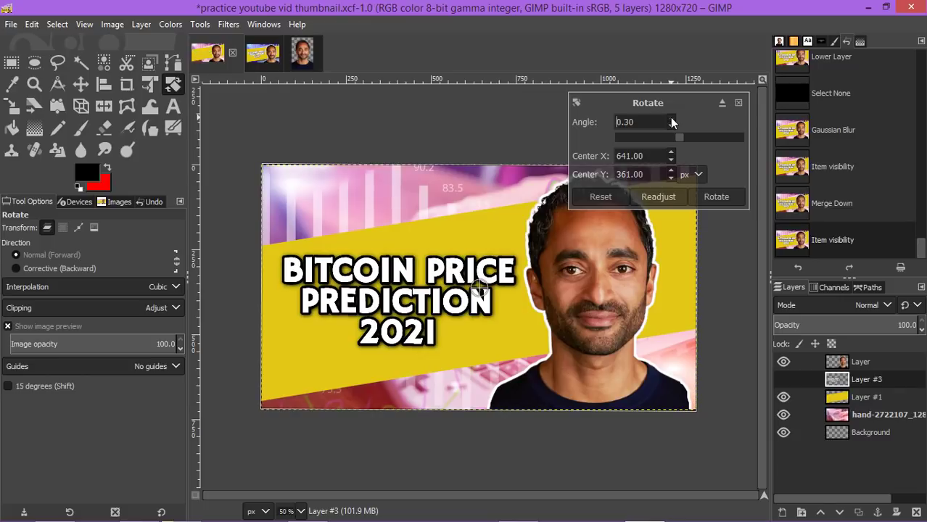
click(670, 128)
click(671, 127)
click(670, 127)
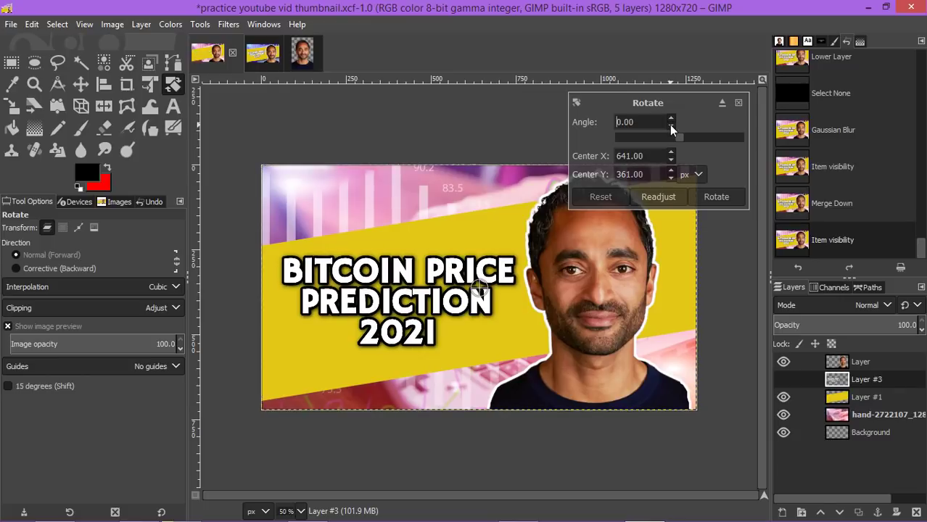
click(670, 127)
click(670, 128)
click(671, 127)
click(671, 128)
click(671, 128)
drag(671, 129, 671, 129)
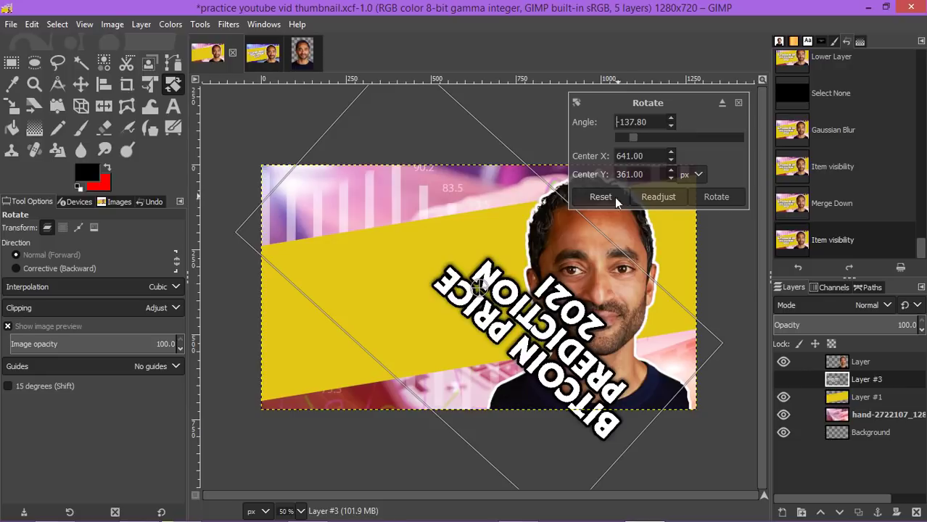
click(738, 103)
- Rotate the merged title layer by -8.43° so its lettering follows the slope of the yellow band
click(473, 278)
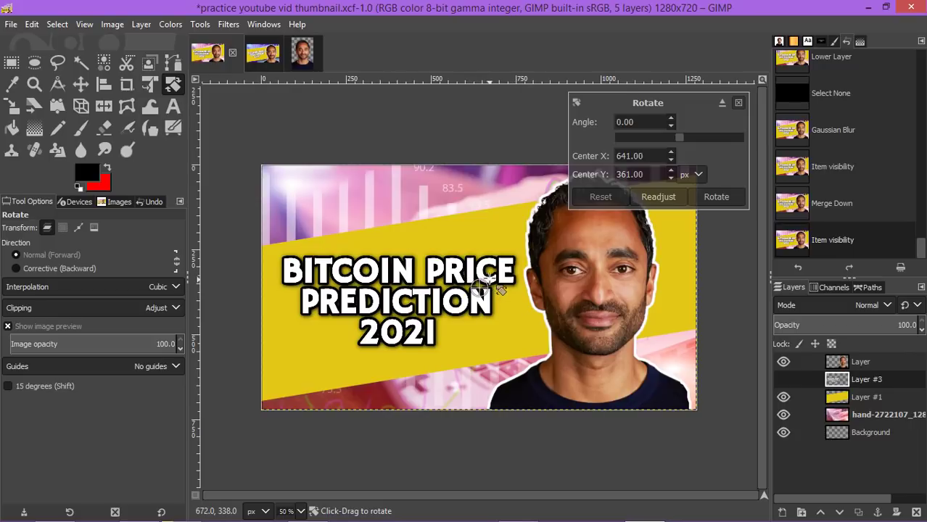
drag(505, 288, 504, 285)
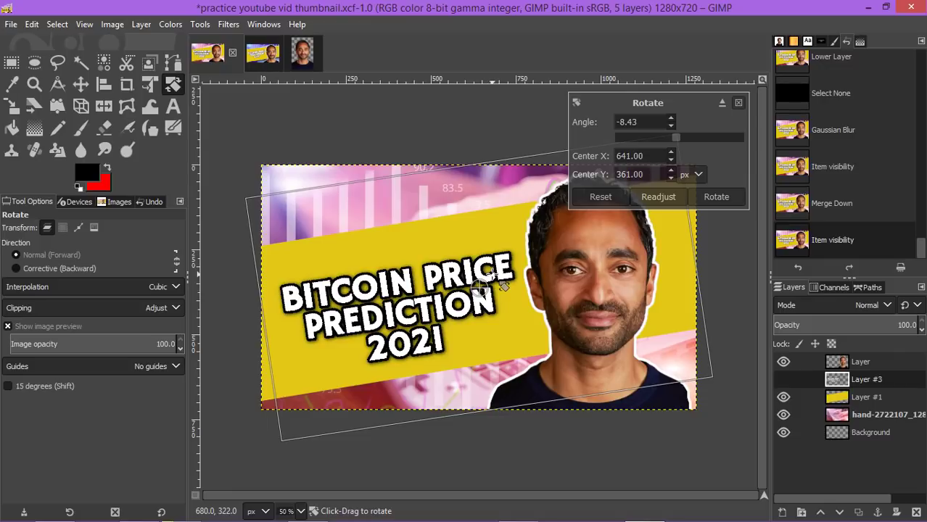
drag(503, 285, 502, 286)
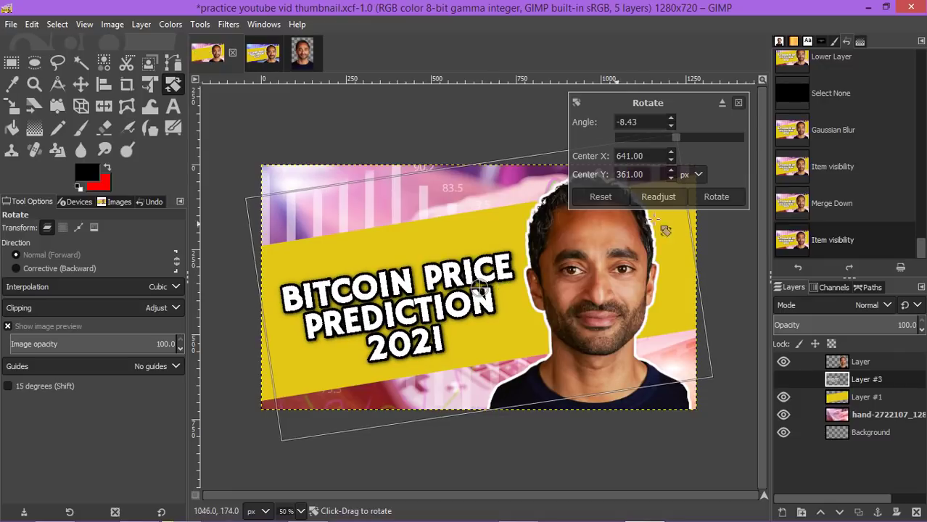
click(716, 196)
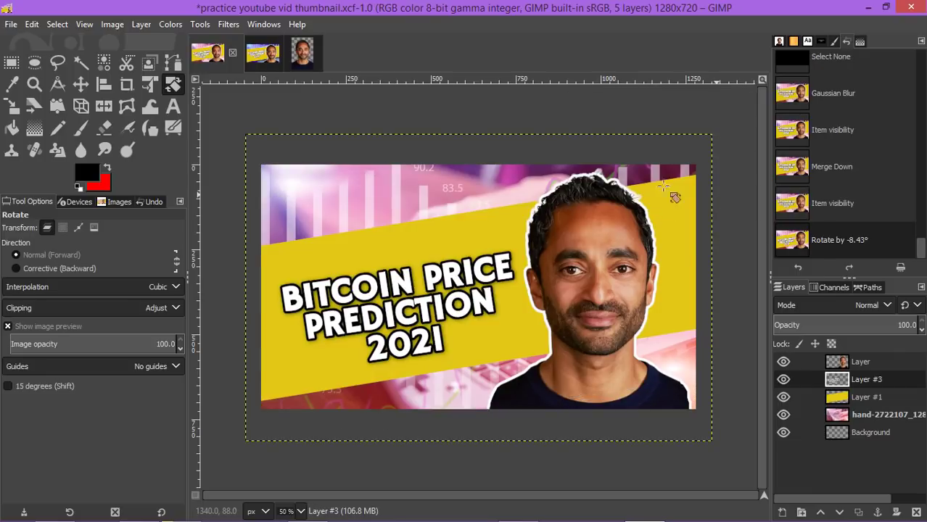
- Move the tilted title layer slightly upward so the lettering sits centred within the height of the yellow band
click(81, 85)
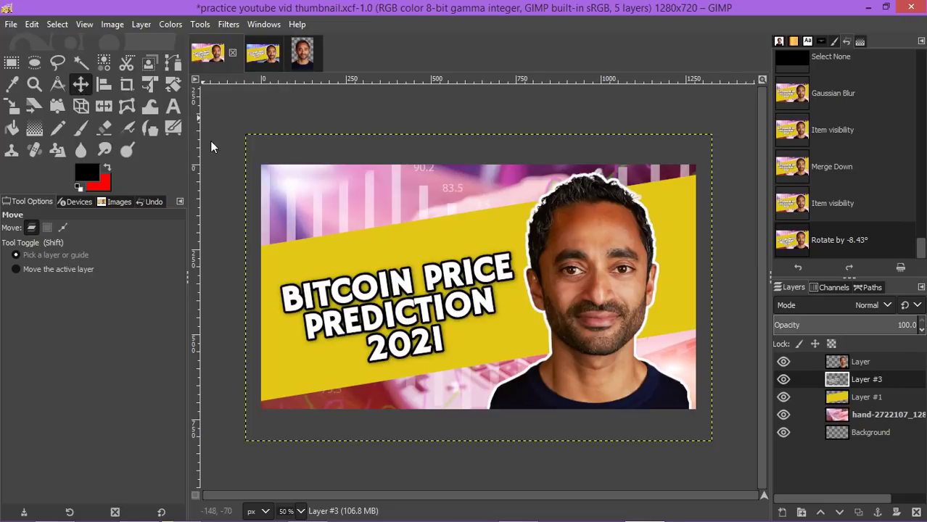
click(408, 311)
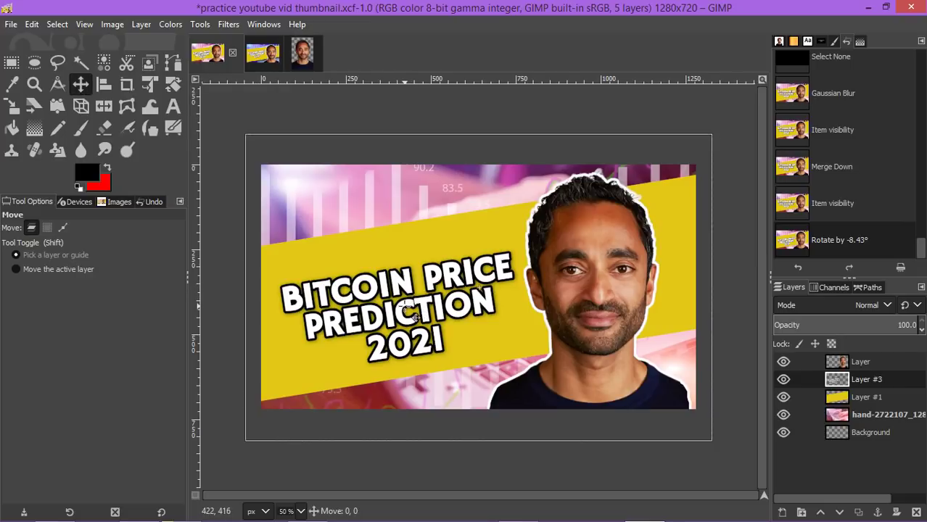
drag(409, 312, 408, 299)
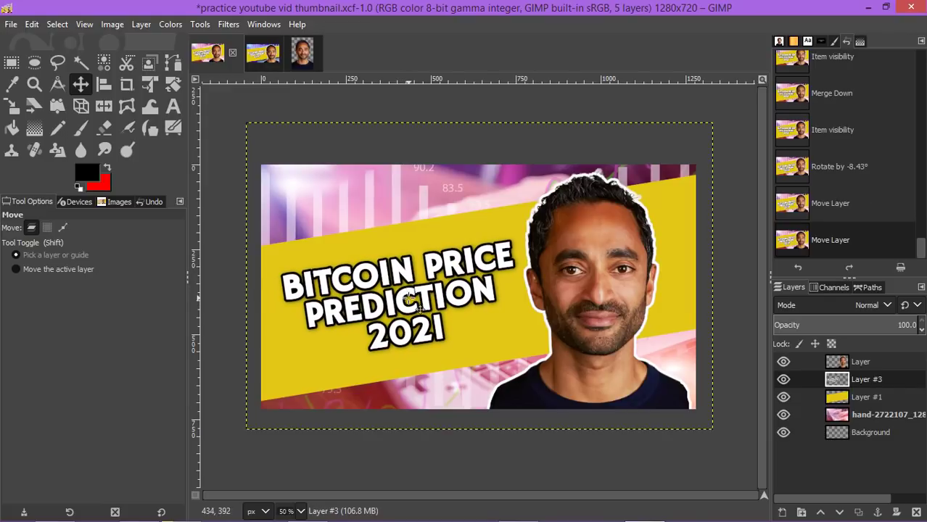
mouse_move(405, 300)
mouse_down()
mouse_move(413, 307)
mouse_move(406, 302)
mouse_up()
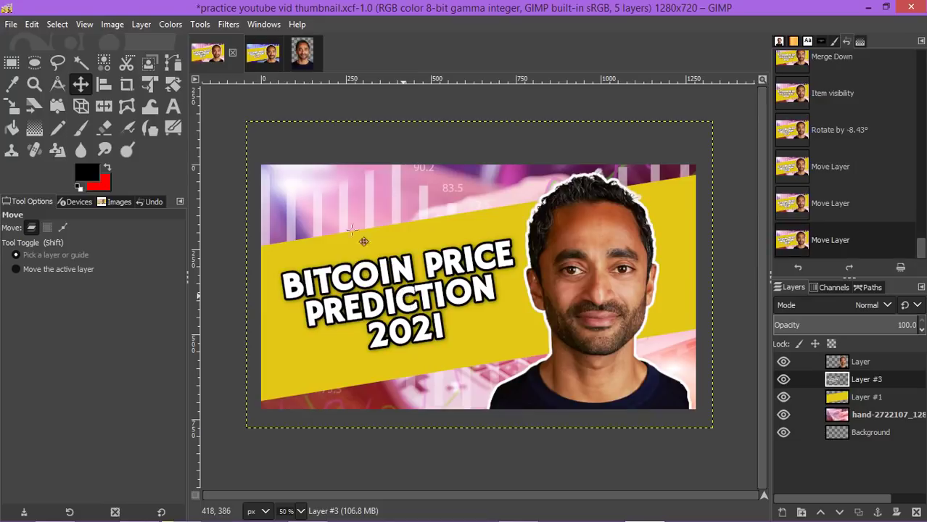
- Fit the title layer's boundary to the image size and save the thumbnail project
click(139, 24)
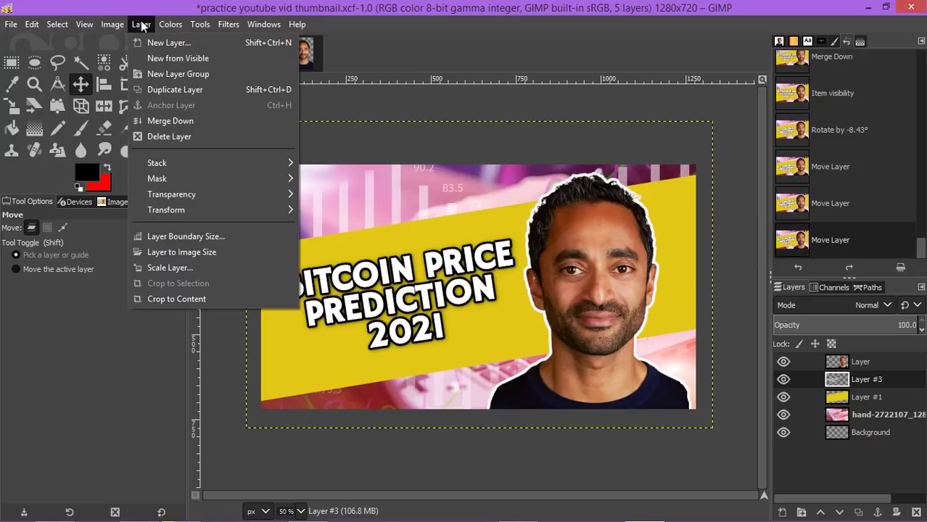
click(182, 254)
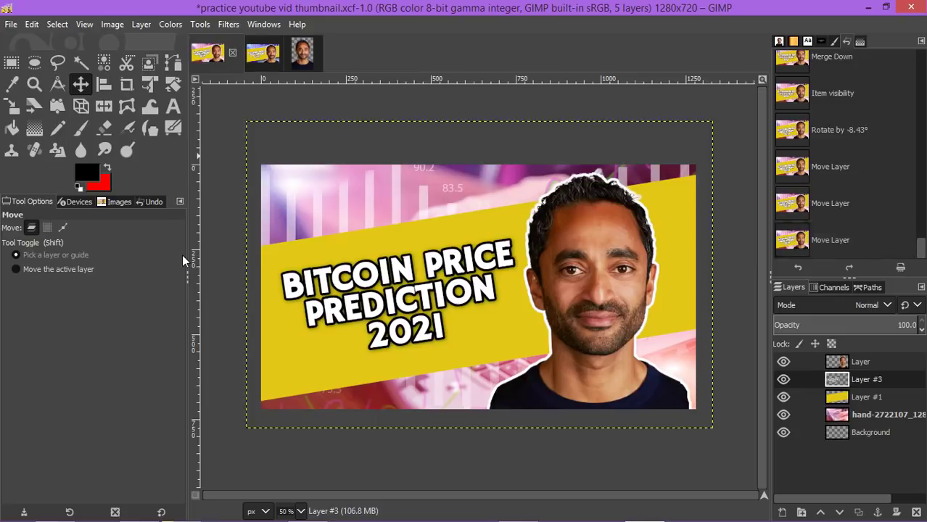
click(10, 24)
click(31, 147)
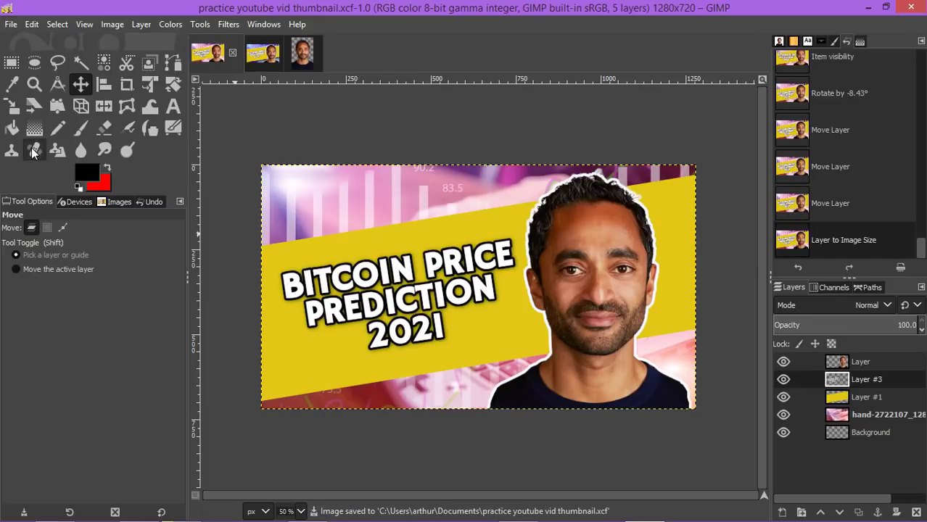
- Compare the thumbnail with the CHAMATH2.0 reference and examine its legibility at 12.5%, 25% and 50% zoom
click(263, 53)
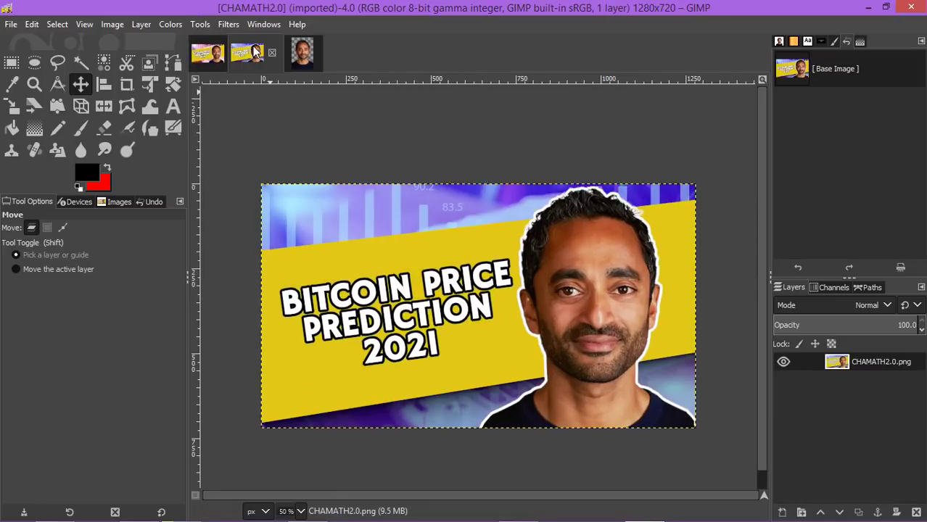
click(208, 53)
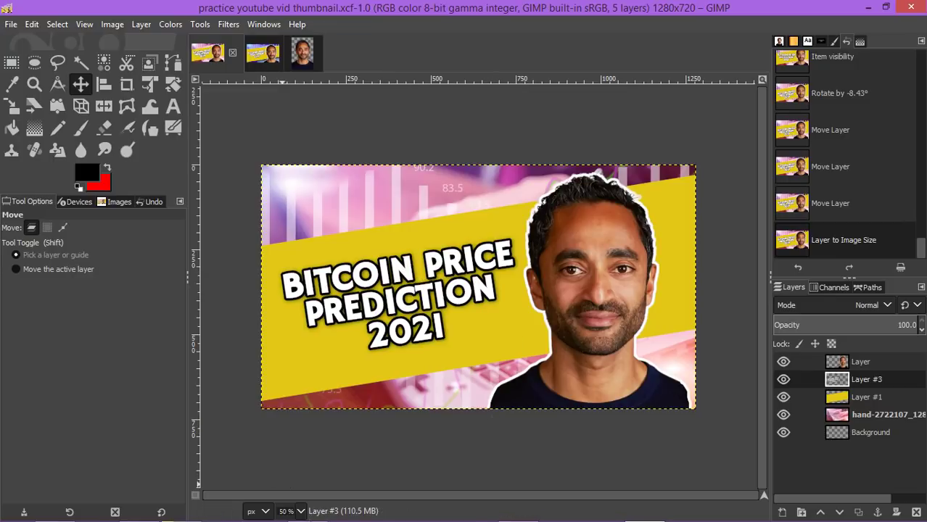
click(300, 509)
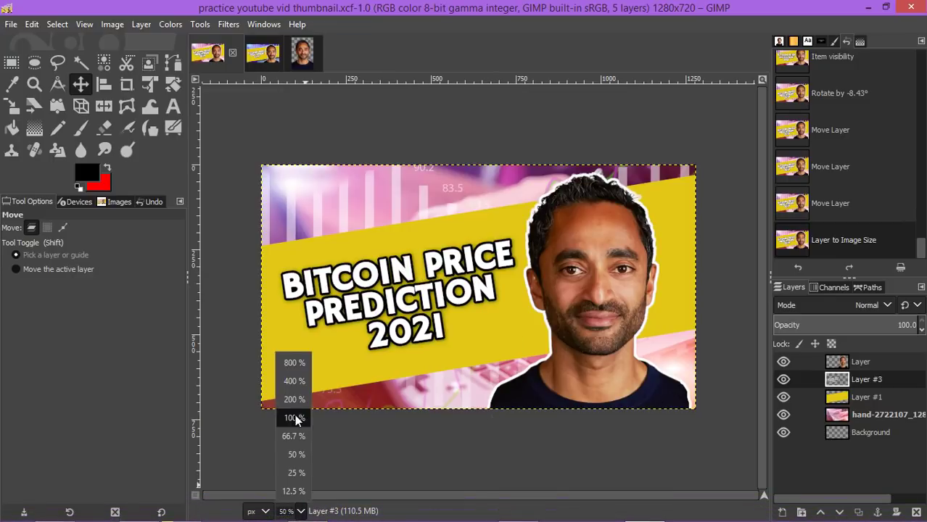
click(294, 490)
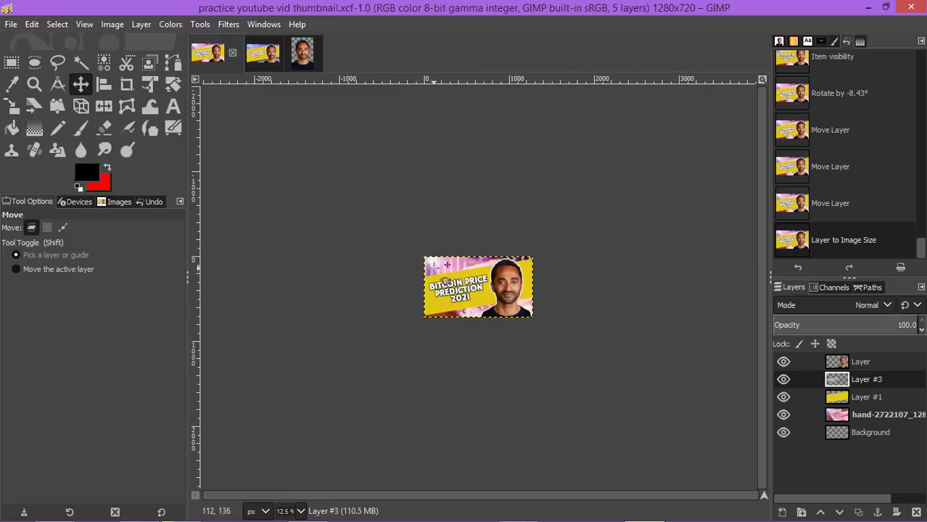
click(301, 511)
click(295, 474)
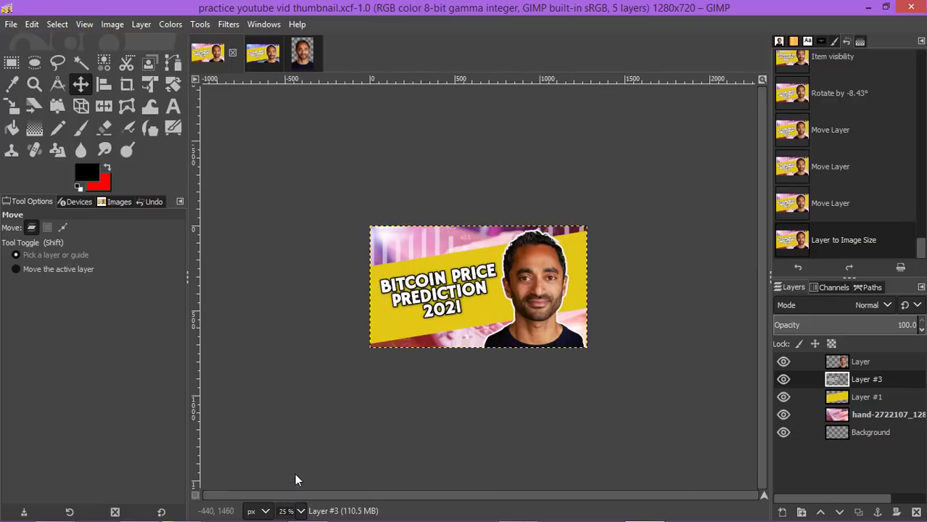
click(303, 513)
click(296, 436)
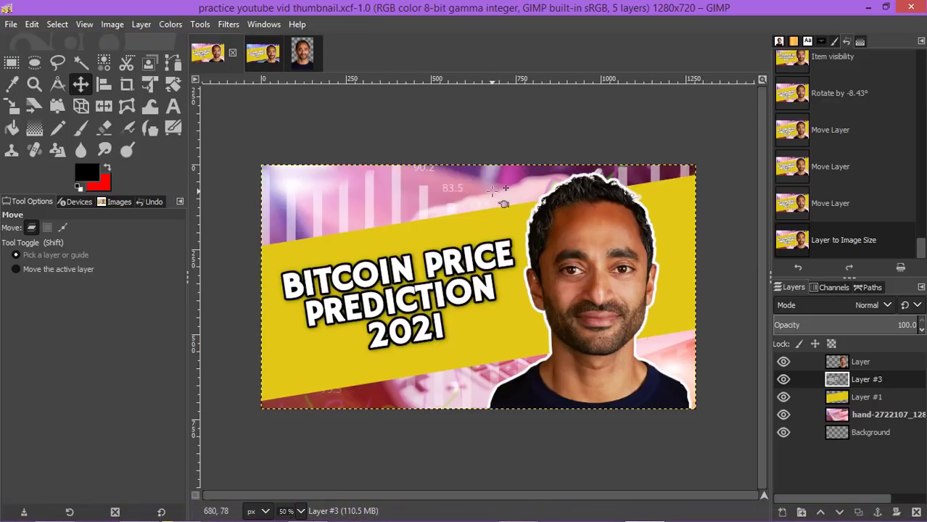
- Examine the differences in portrait and background colouring between the CHAMATH2.0 reference and the practice thumbnail
click(255, 50)
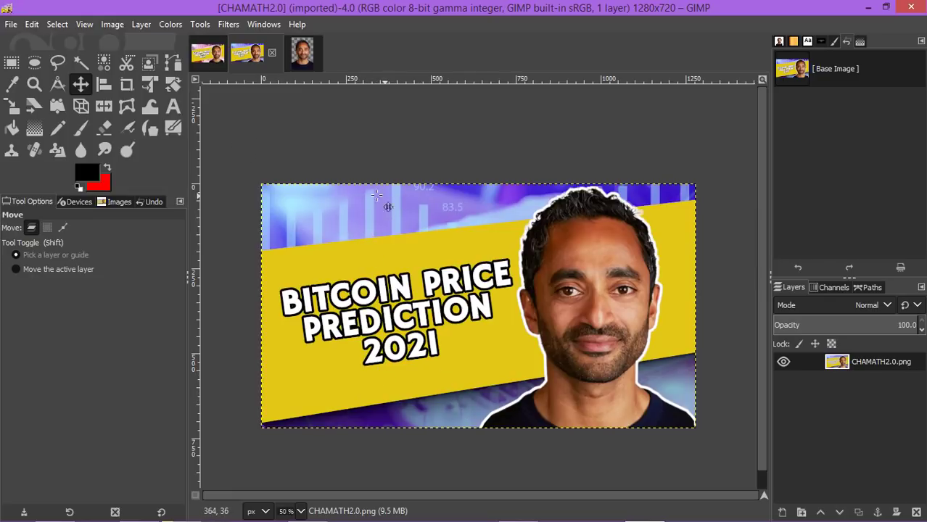
click(197, 48)
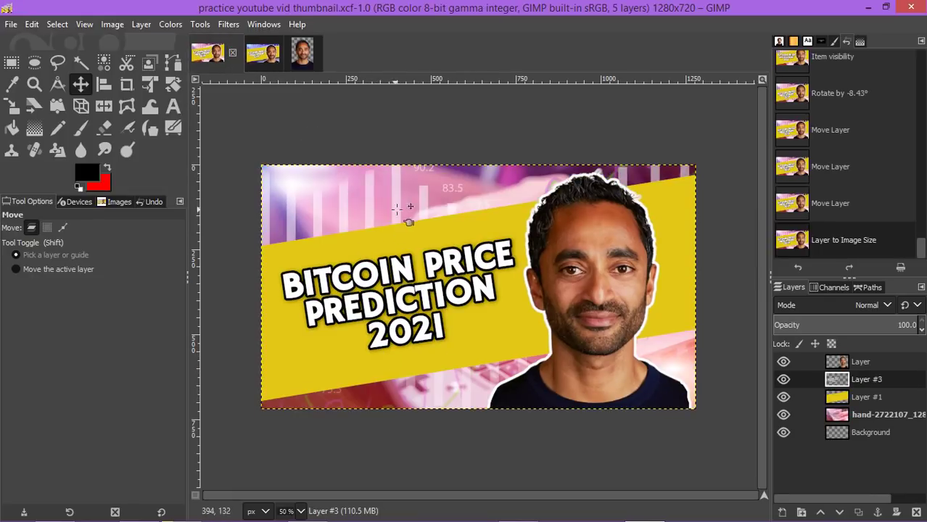
click(257, 63)
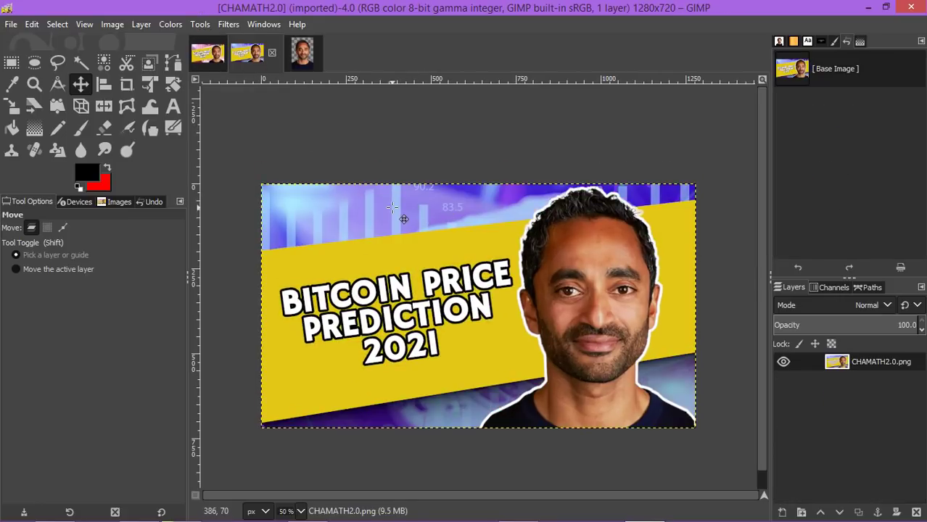
click(206, 57)
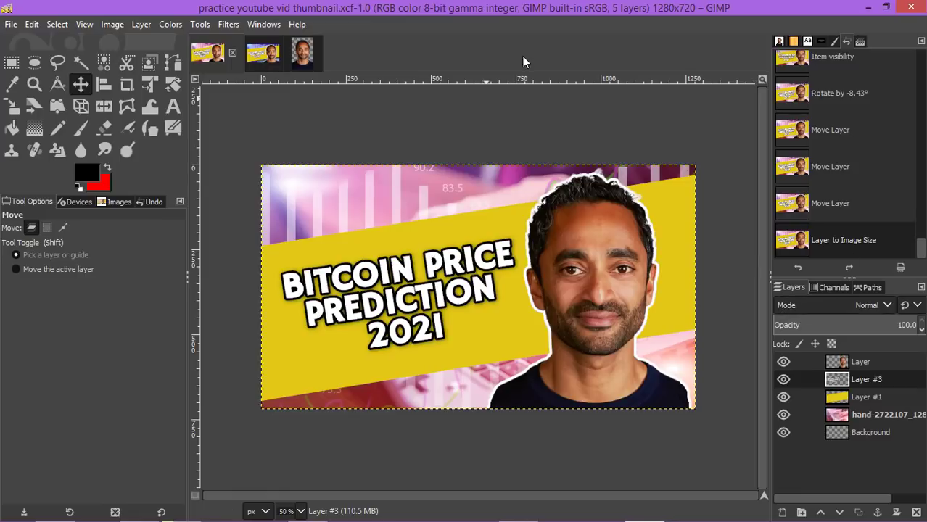
click(173, 24)
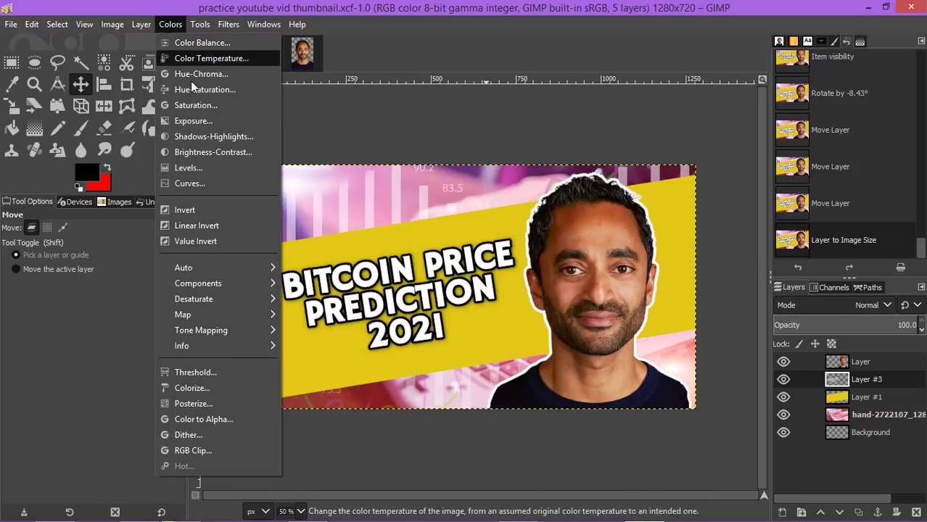
click(203, 187)
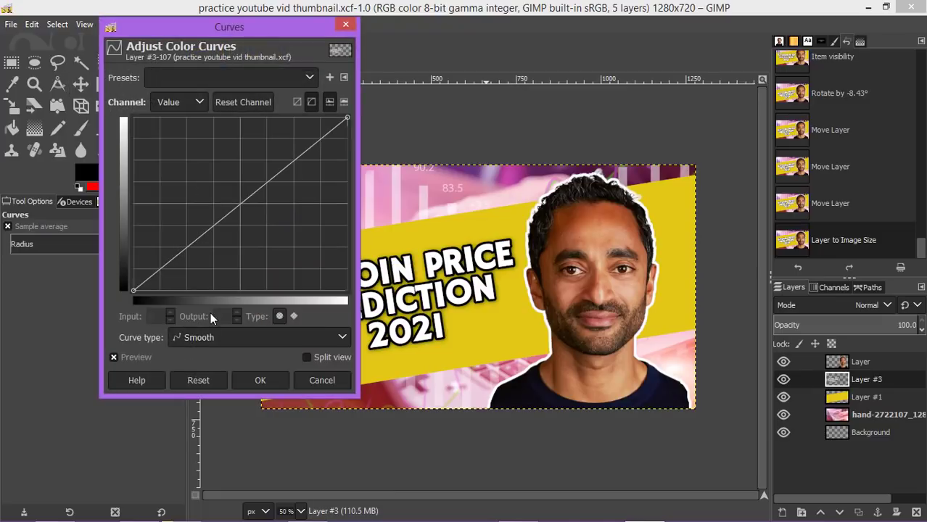
click(200, 102)
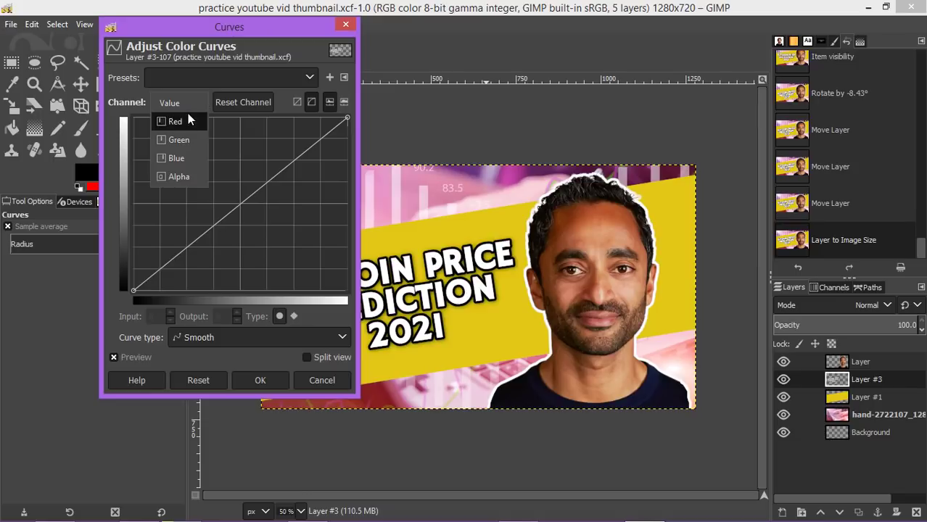
click(187, 157)
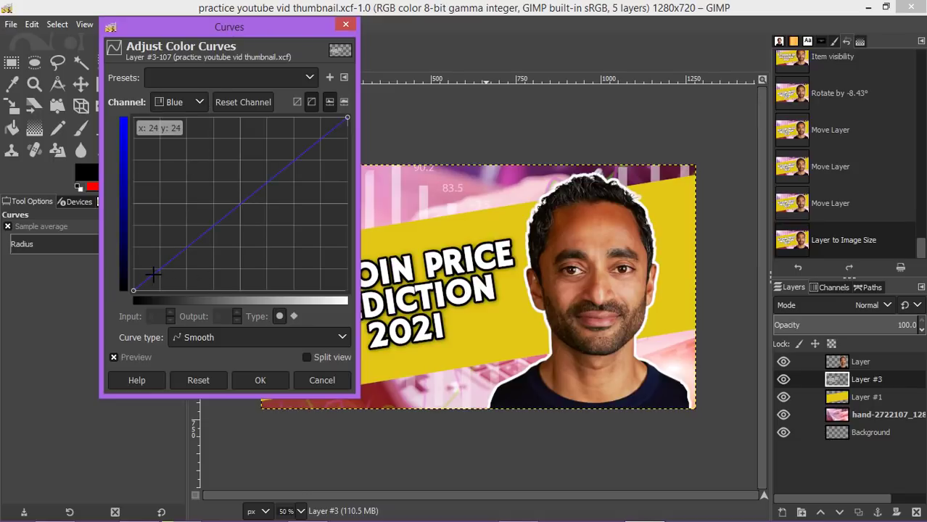
drag(153, 273, 138, 252)
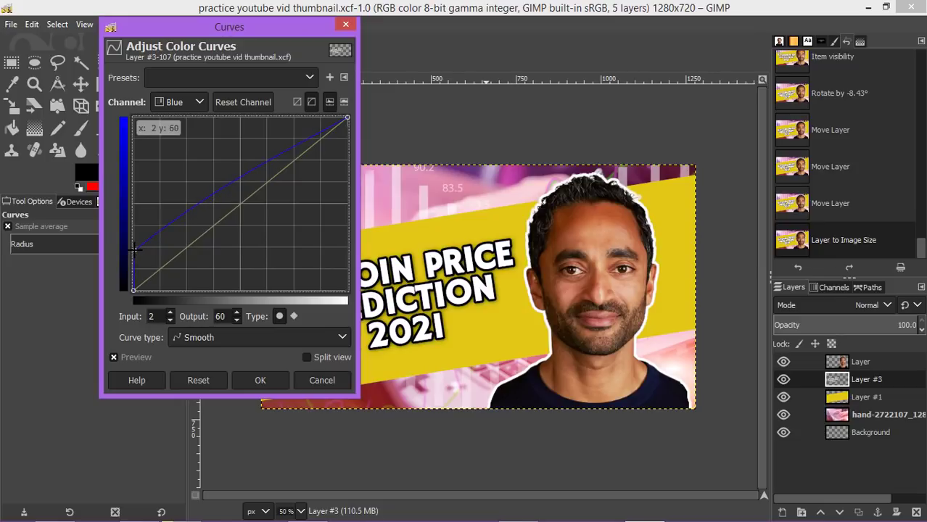
mouse_move(139, 252)
mouse_down()
mouse_move(155, 275)
mouse_move(184, 287)
mouse_move(136, 251)
mouse_move(134, 266)
mouse_up()
click(199, 102)
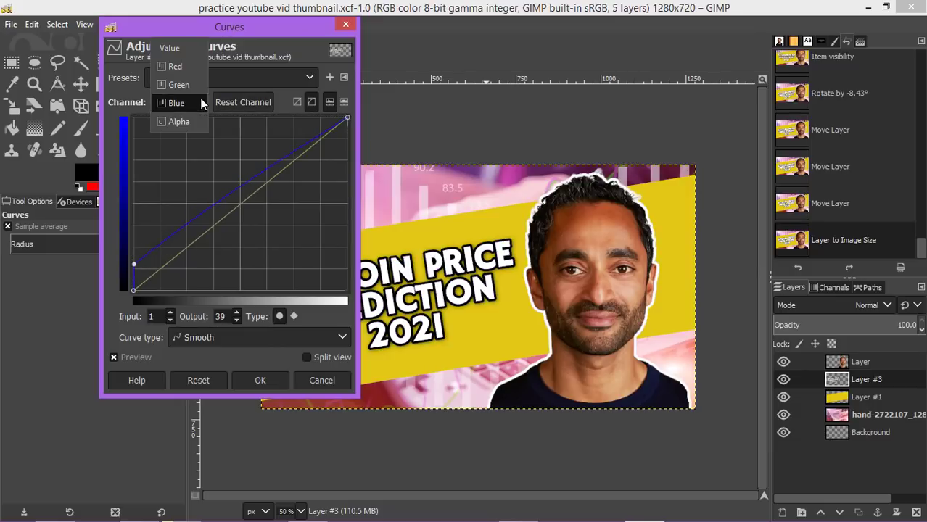
click(261, 72)
click(261, 72)
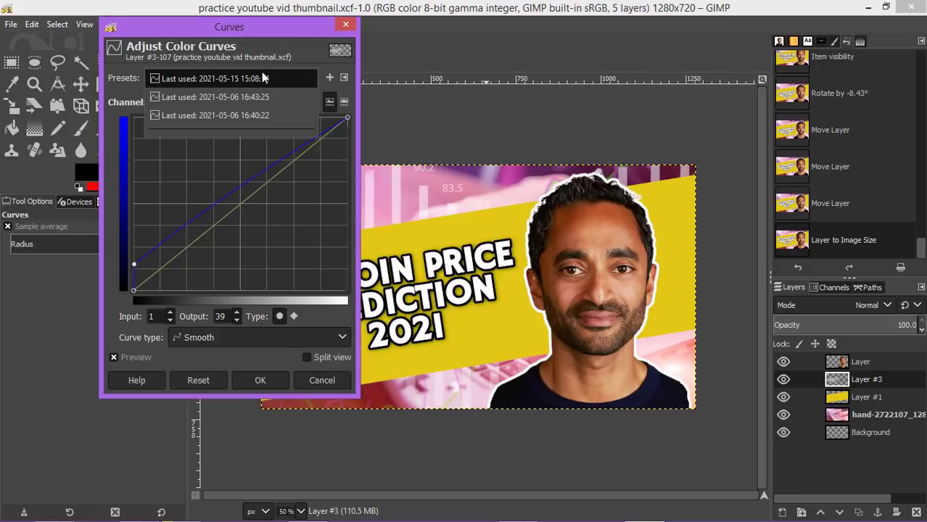
click(195, 173)
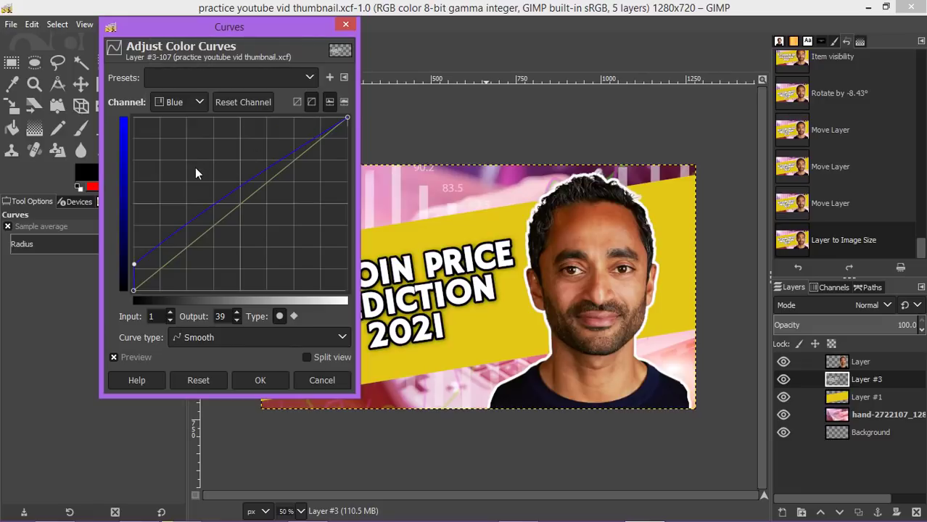
click(195, 102)
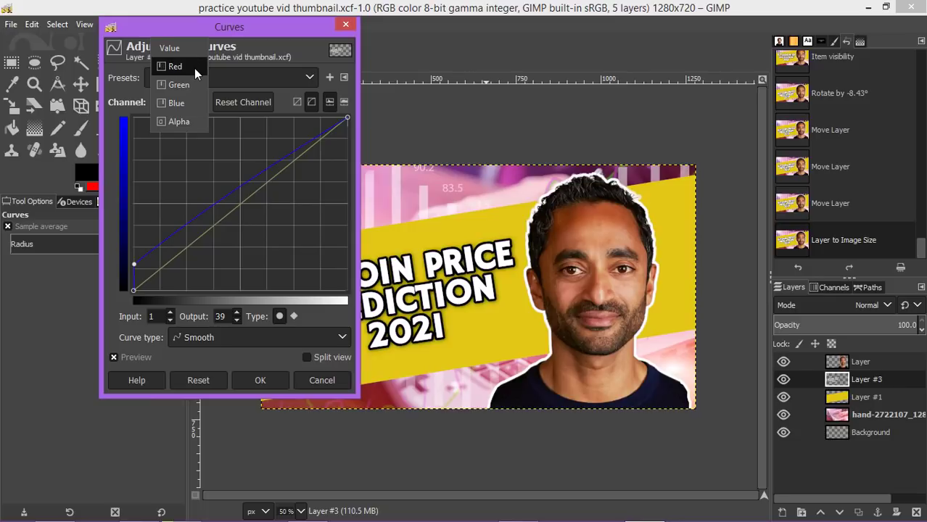
key(Down)
key(Down)
key(Down)
key(Down)
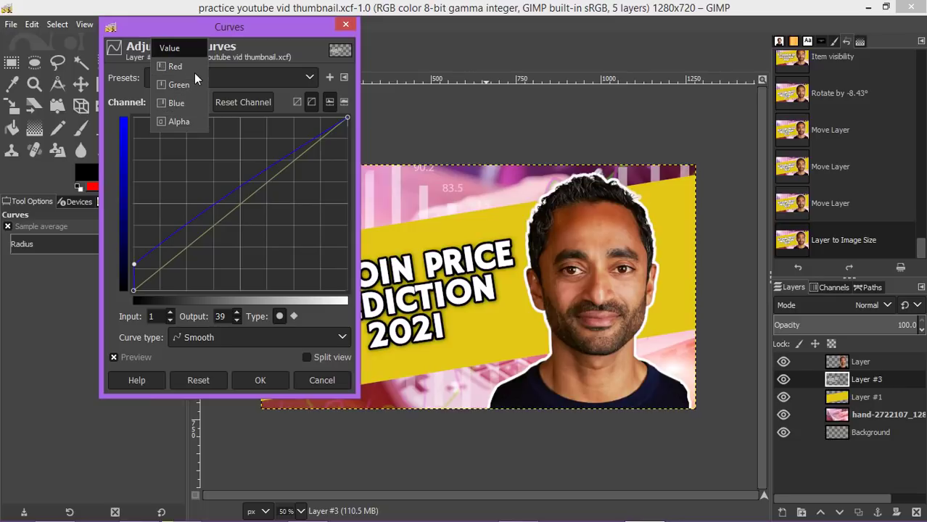
key(Down)
key(Down)
key(Down)
key(Return)
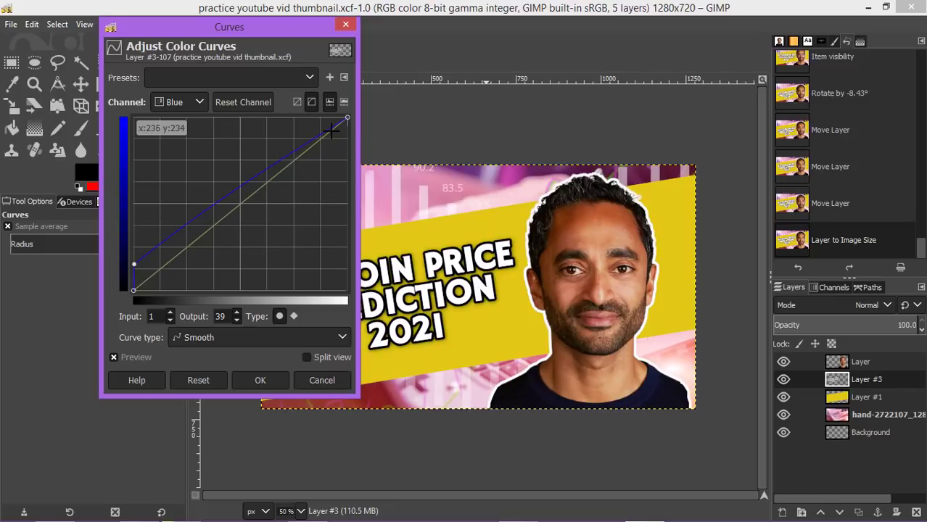
mouse_move(331, 129)
mouse_down()
mouse_move(337, 141)
mouse_move(321, 126)
mouse_move(333, 146)
mouse_move(323, 124)
mouse_up()
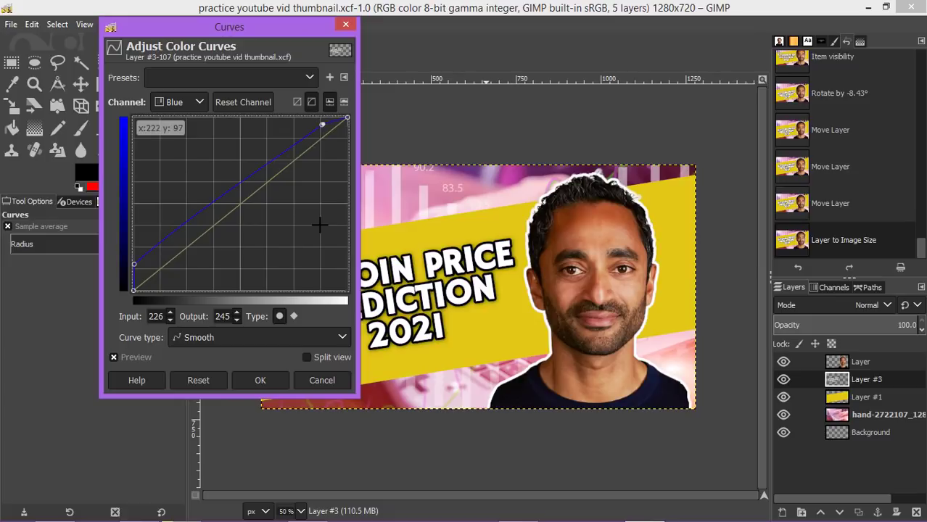
click(193, 75)
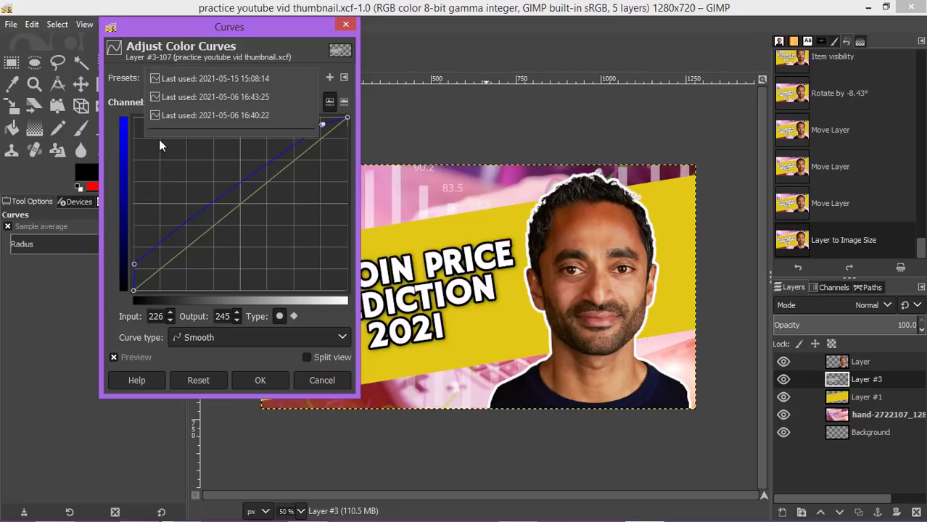
click(152, 162)
click(182, 105)
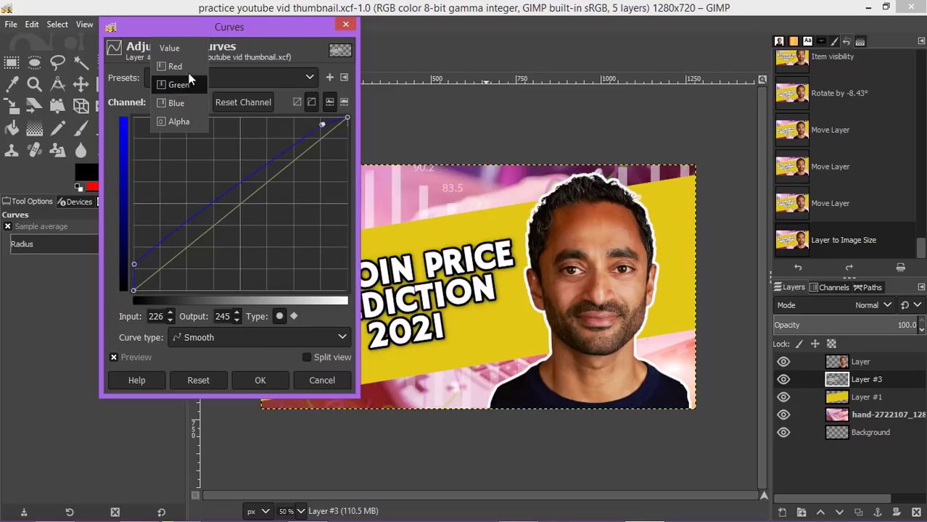
click(169, 48)
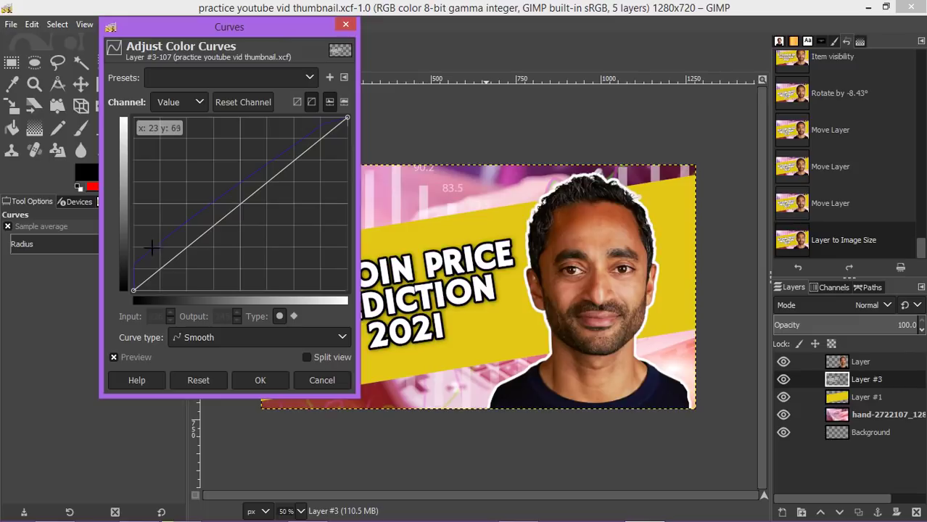
click(157, 273)
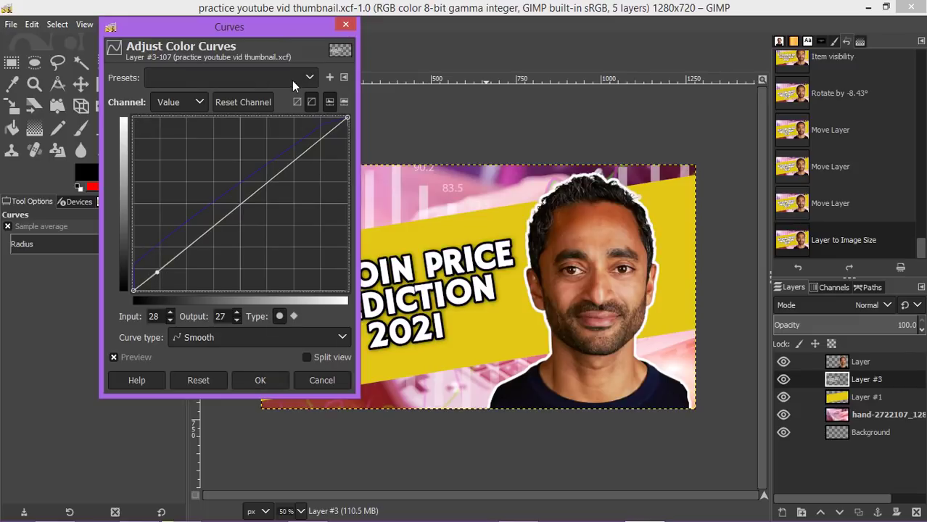
click(345, 27)
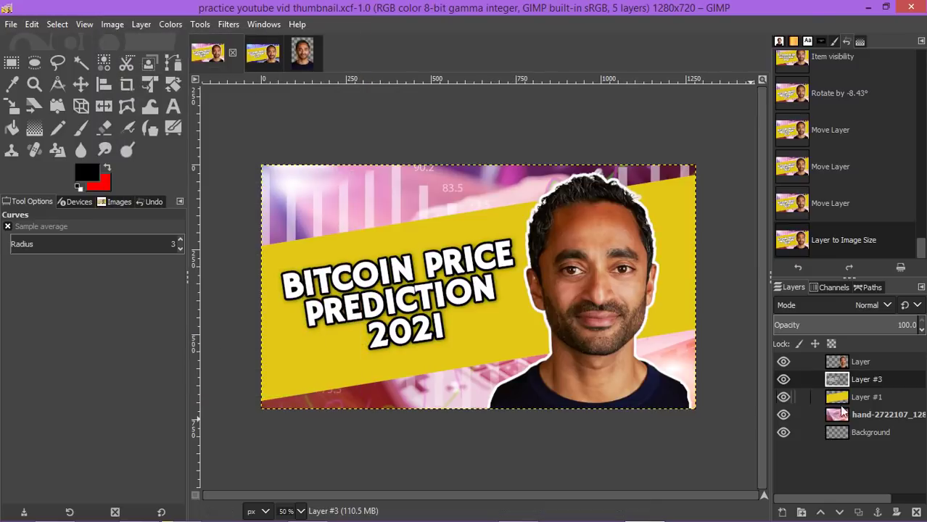
- Create a new layer from everything visible above the portrait layer and keep it shown
click(860, 362)
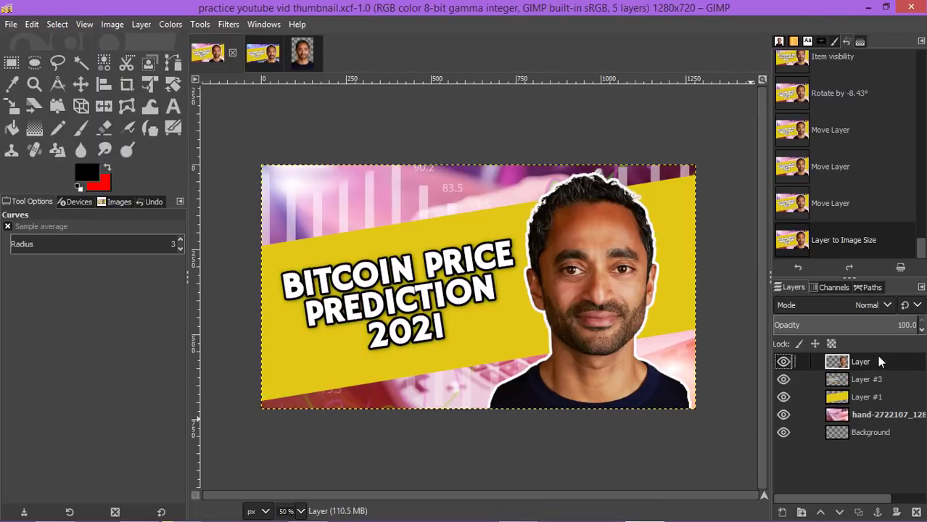
right_click(879, 361)
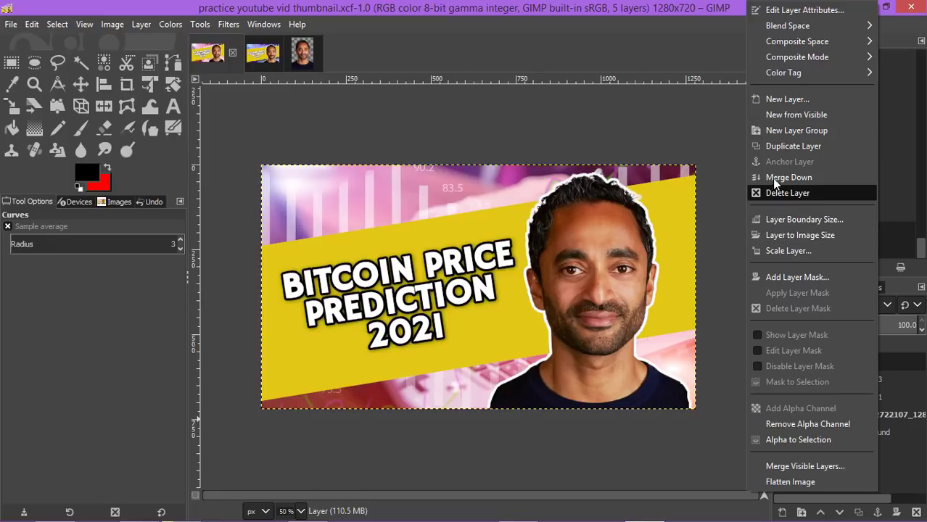
click(915, 374)
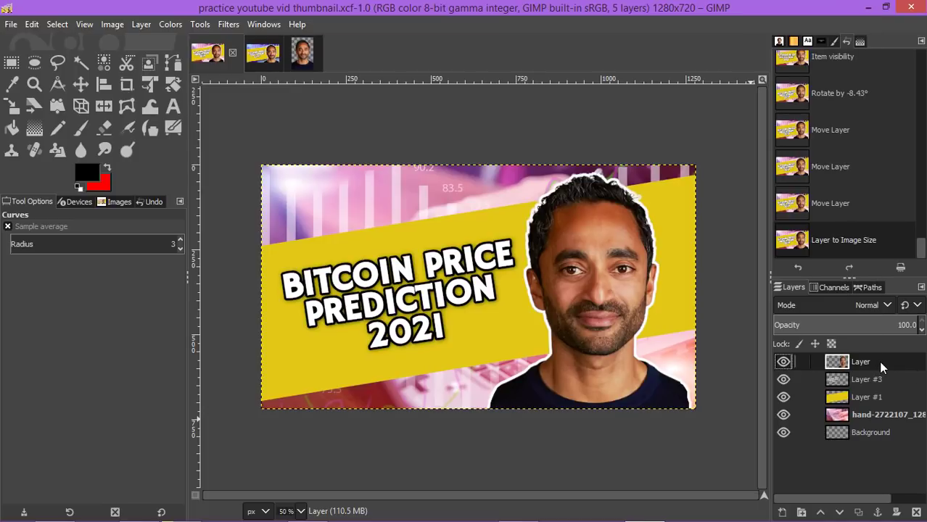
right_click(868, 360)
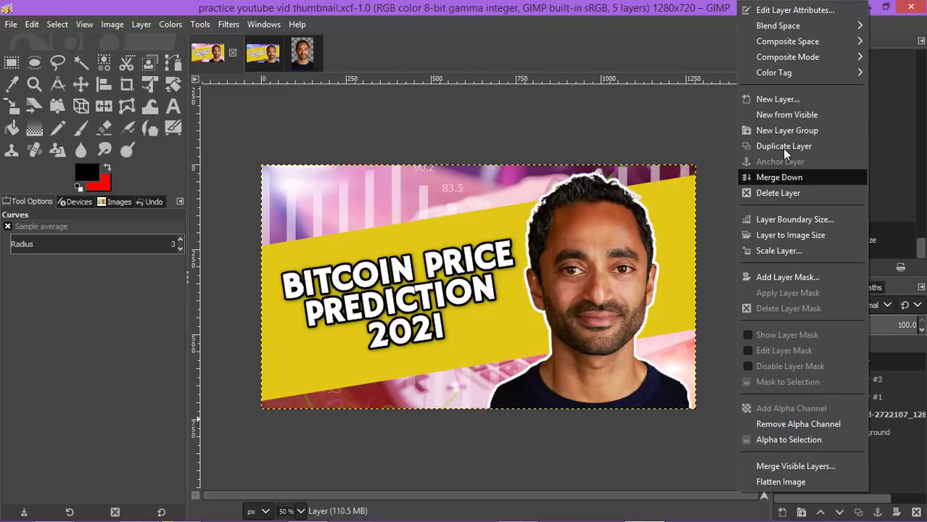
click(790, 114)
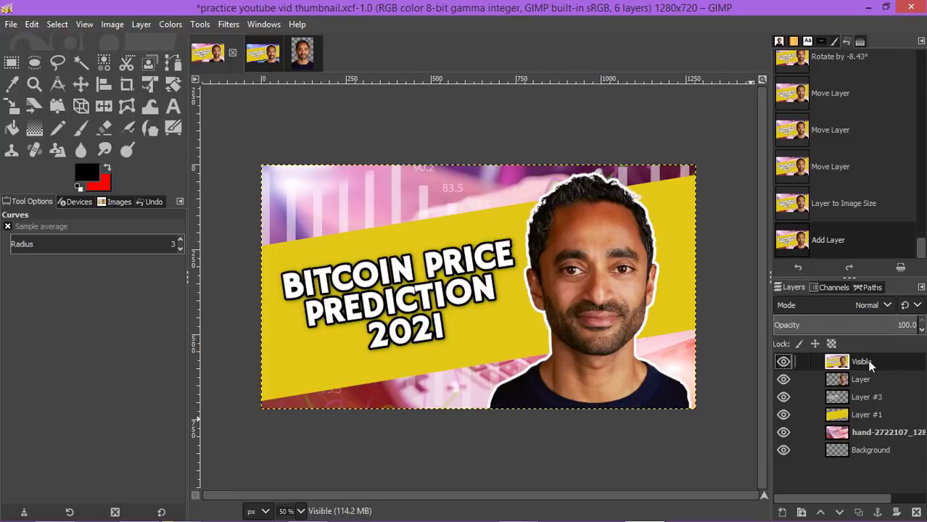
click(783, 361)
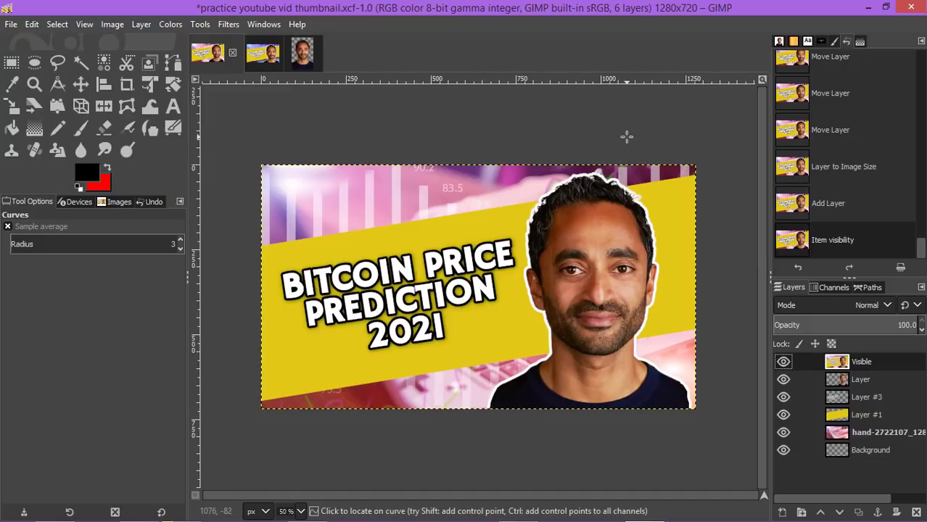
click(783, 361)
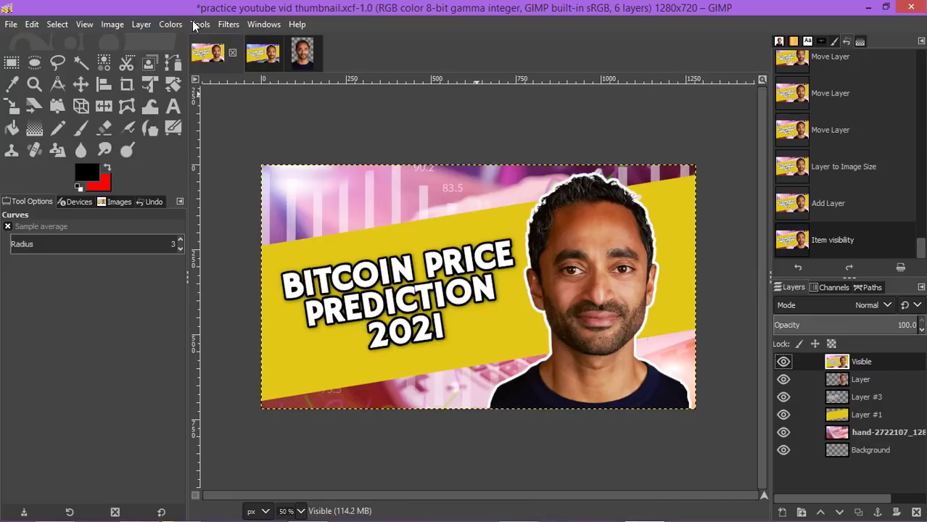
- Raise the shadows of the merged Visible layer's blue channel with Curves, placing a point at input 7, output 50
click(170, 22)
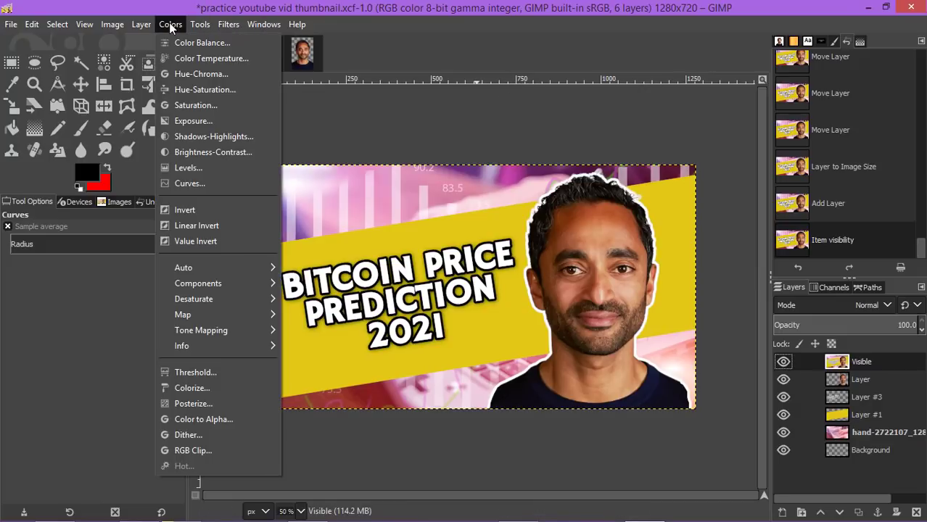
click(209, 183)
click(192, 101)
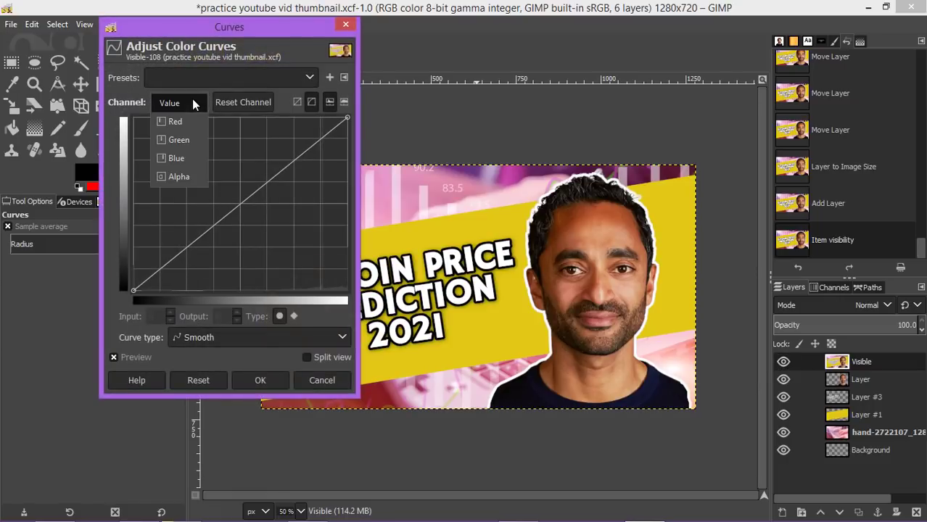
click(183, 158)
click(161, 270)
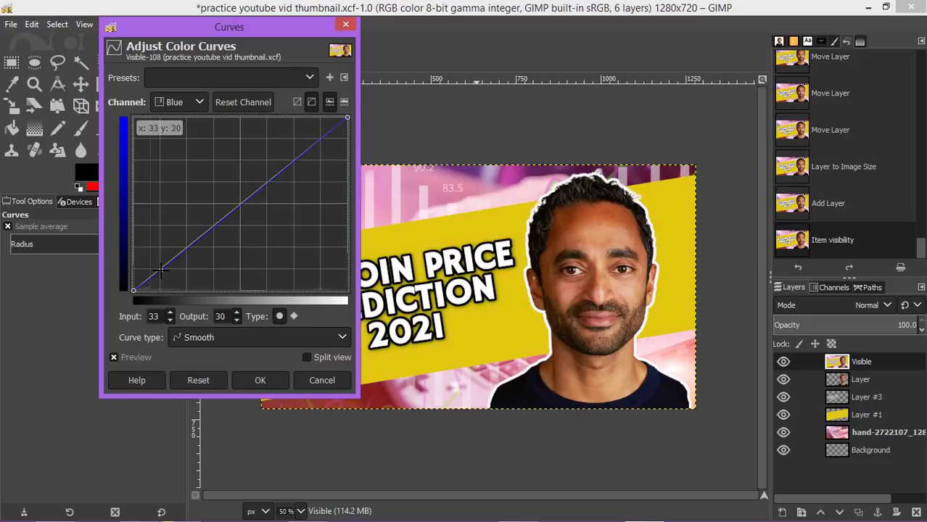
drag(161, 270, 139, 256)
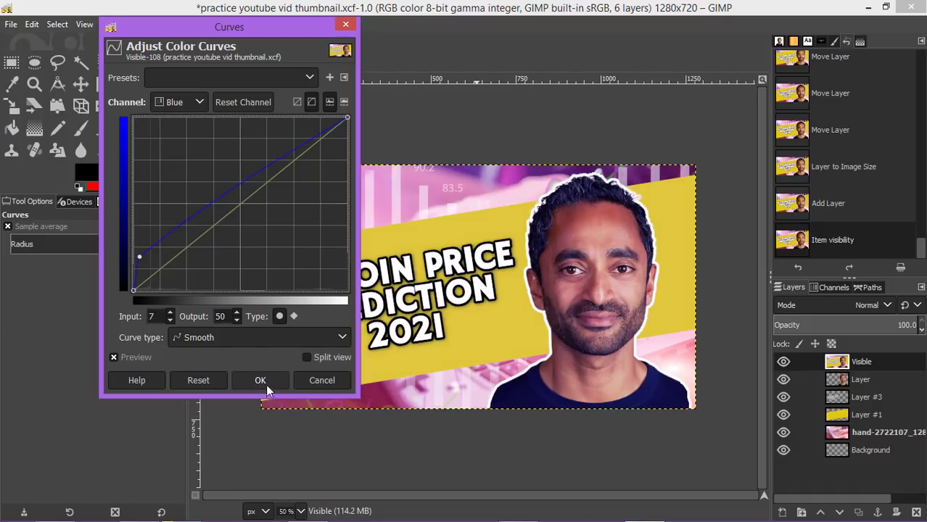
- Lower the highlights of the red channel with a curve point at input 224, output 213, and apply the Curves adjustment
click(196, 101)
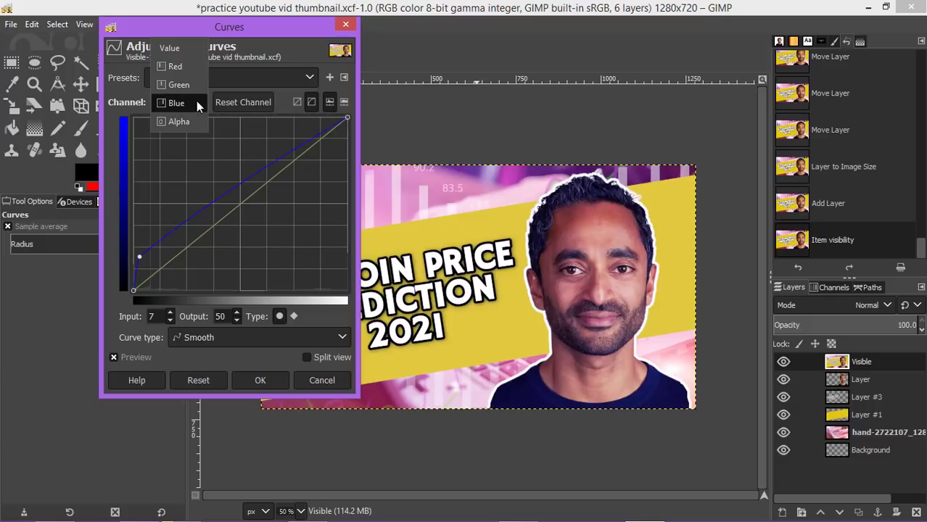
click(192, 66)
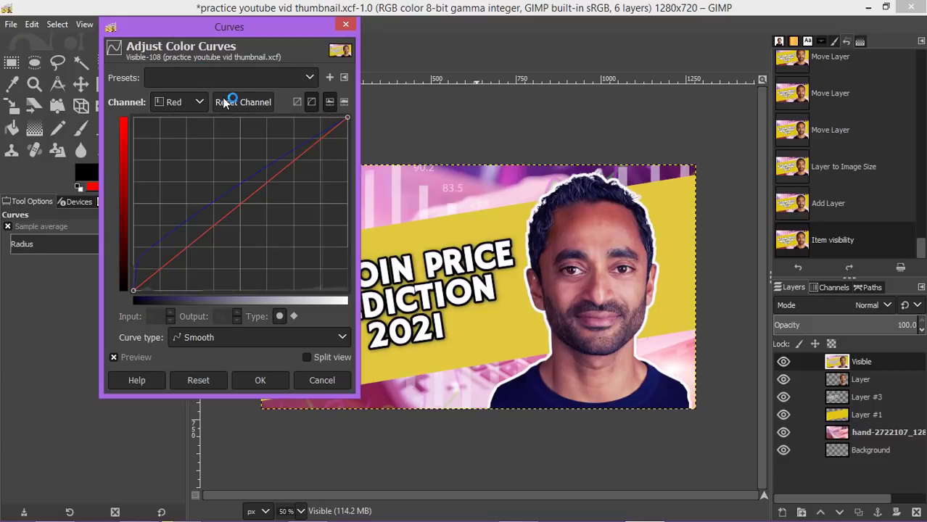
click(190, 102)
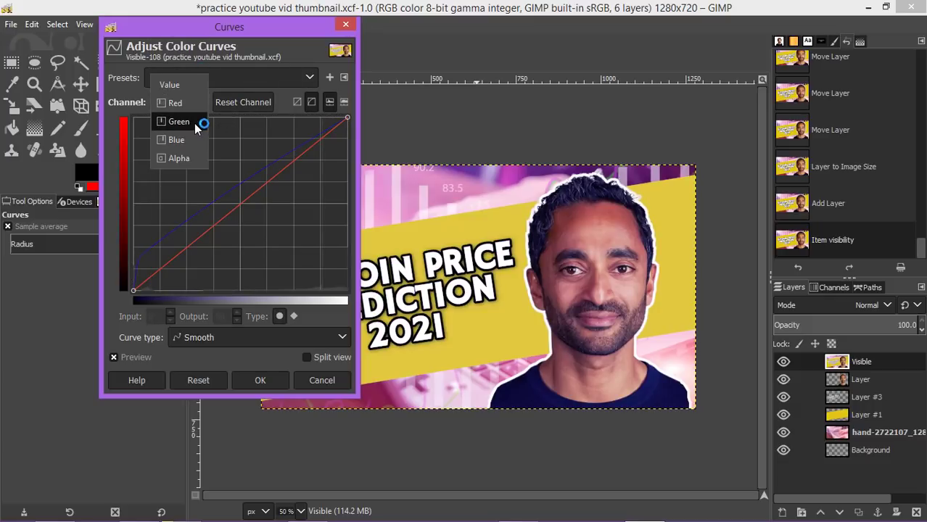
click(196, 124)
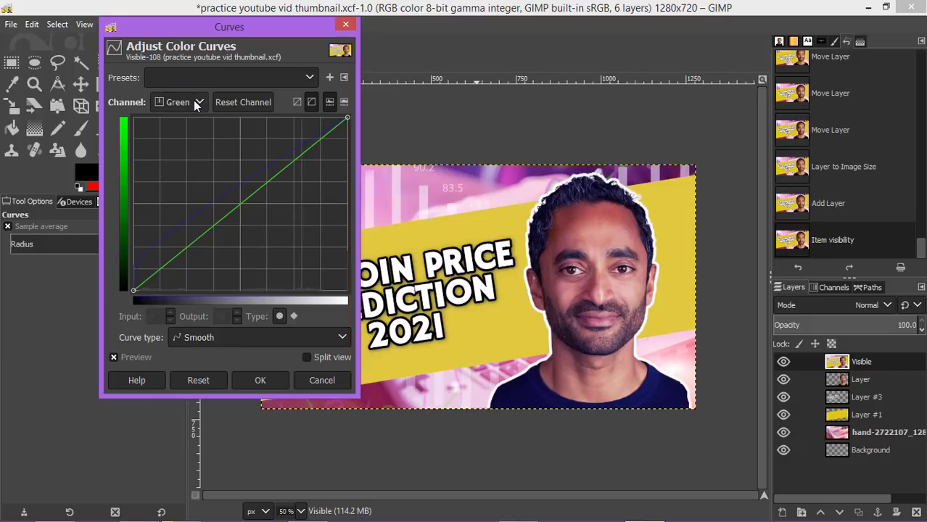
click(193, 102)
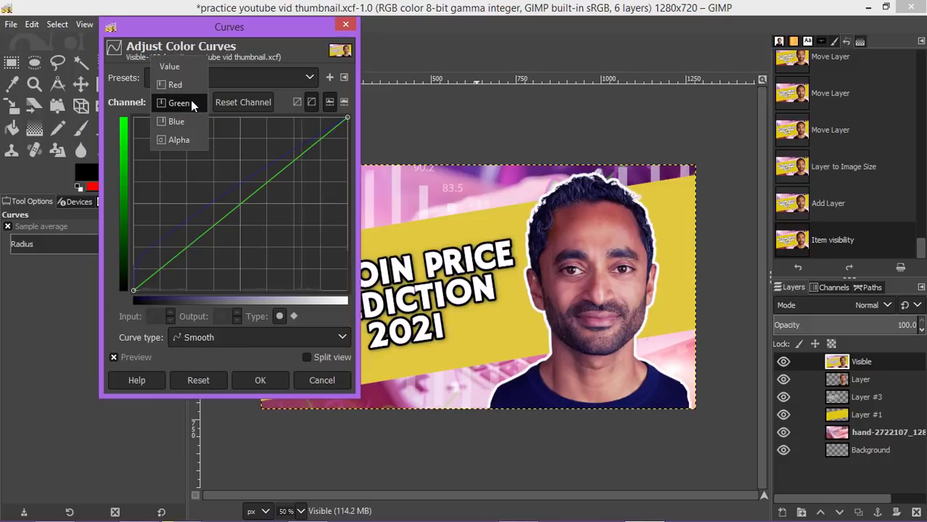
click(182, 139)
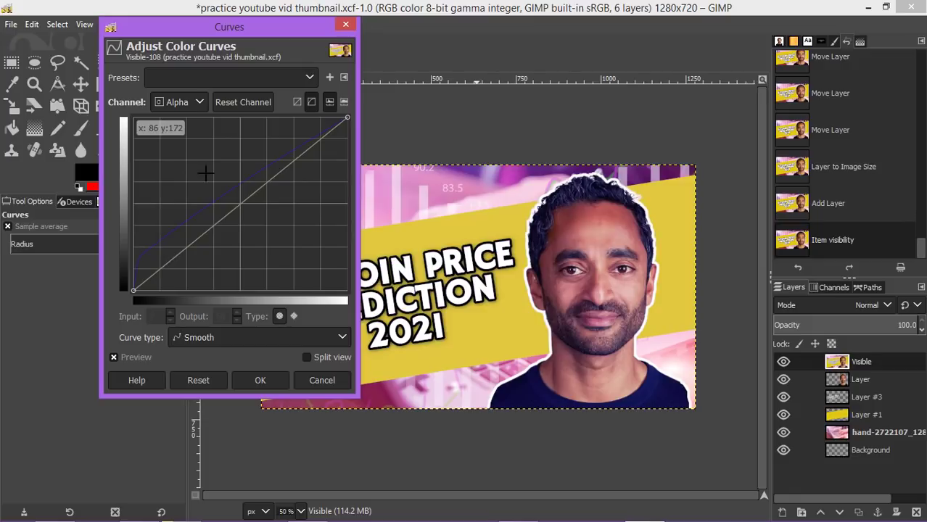
click(190, 101)
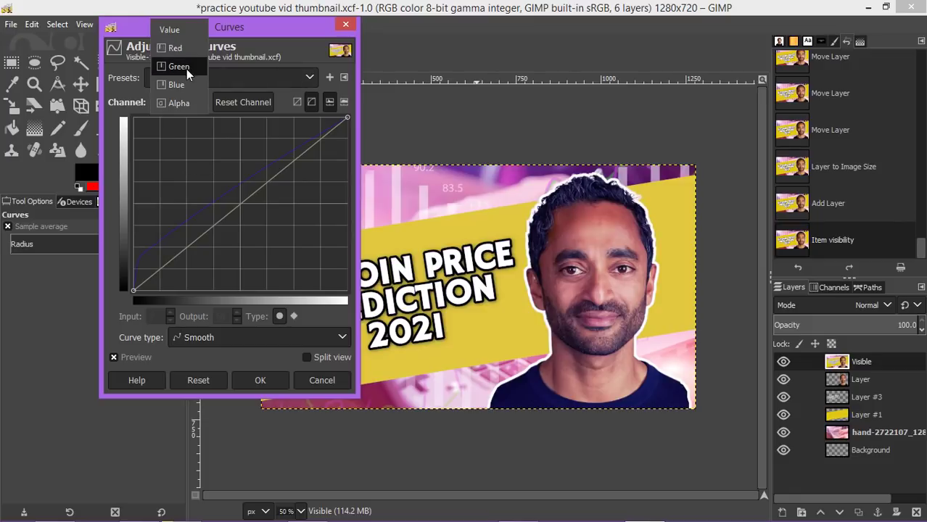
click(185, 48)
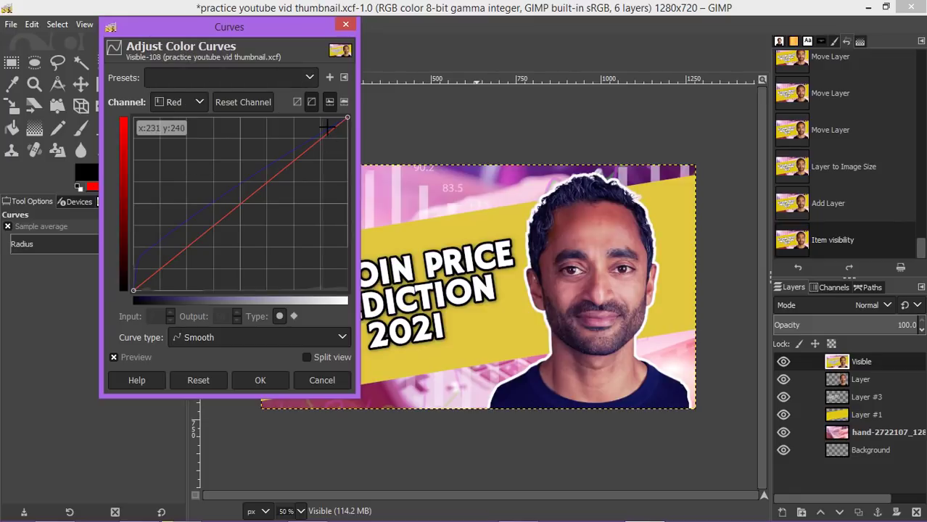
mouse_move(326, 130)
mouse_down()
mouse_move(340, 139)
mouse_move(328, 146)
mouse_move(334, 154)
mouse_move(321, 144)
mouse_up()
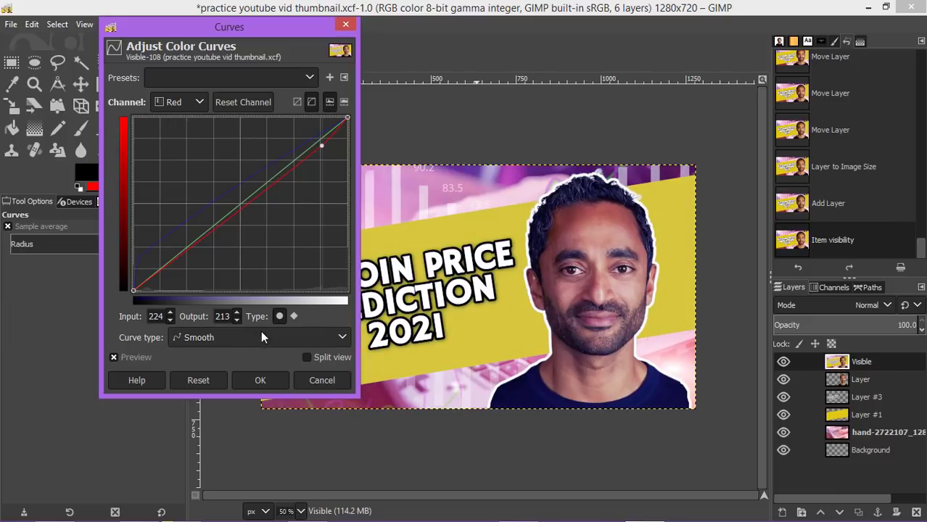
click(266, 379)
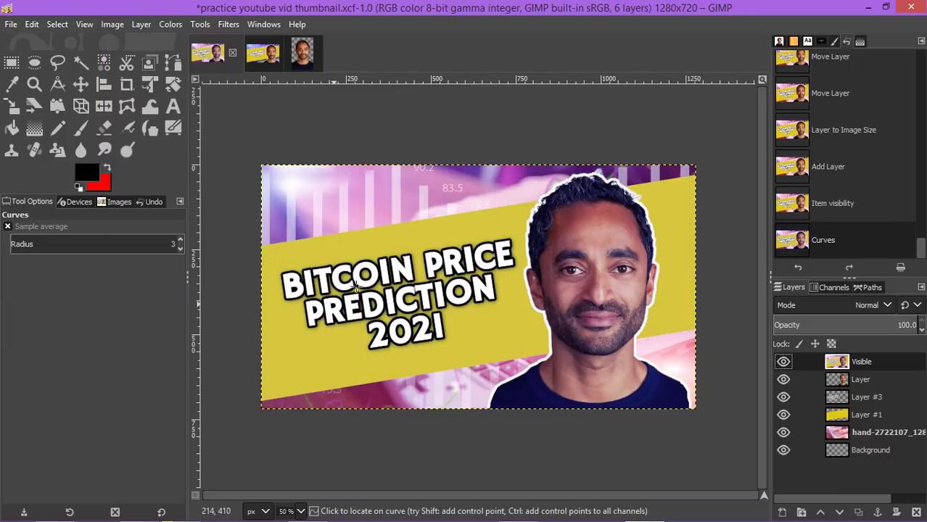
- Compare the colour-graded Visible layer with the original layers by toggling its visibility, and leave it hidden
click(784, 361)
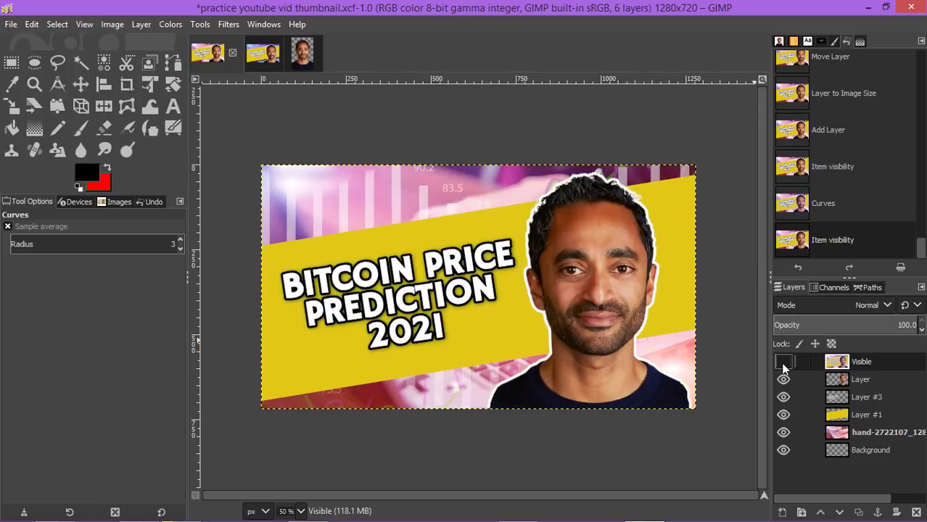
click(783, 362)
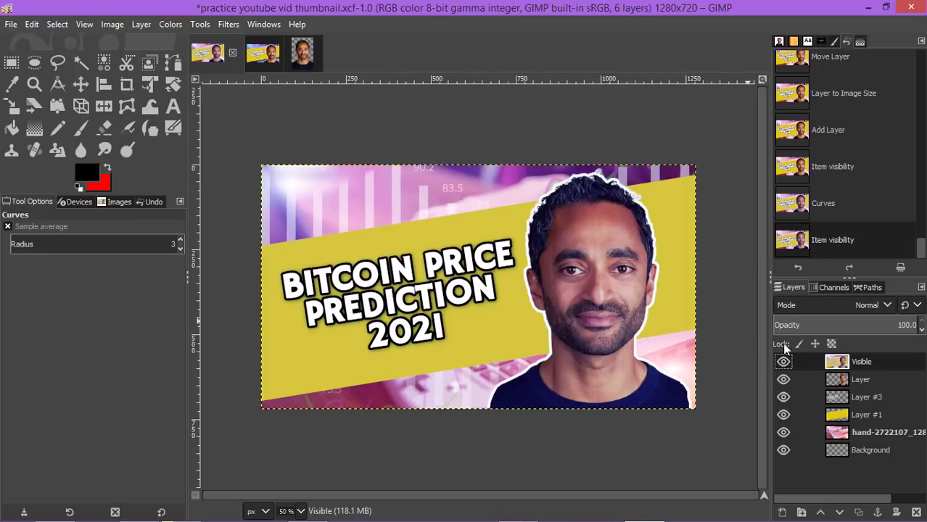
click(783, 362)
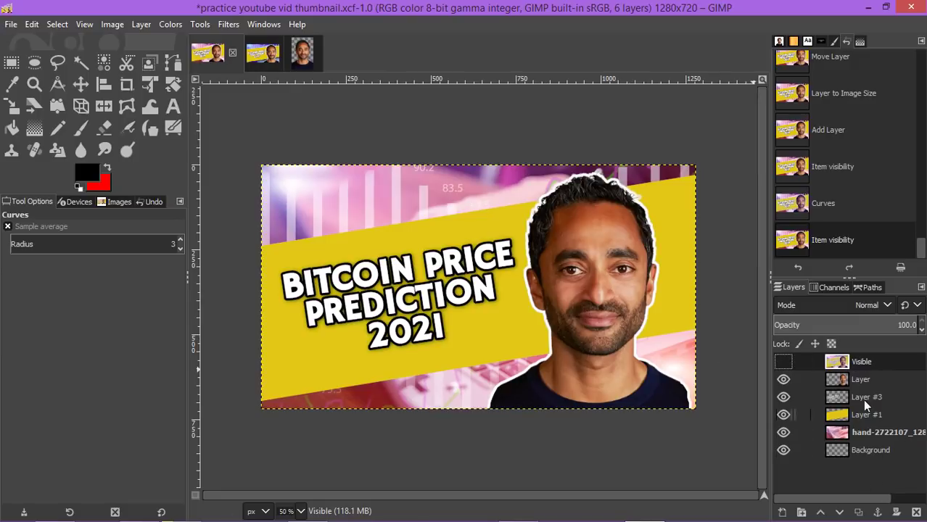
click(784, 364)
click(784, 363)
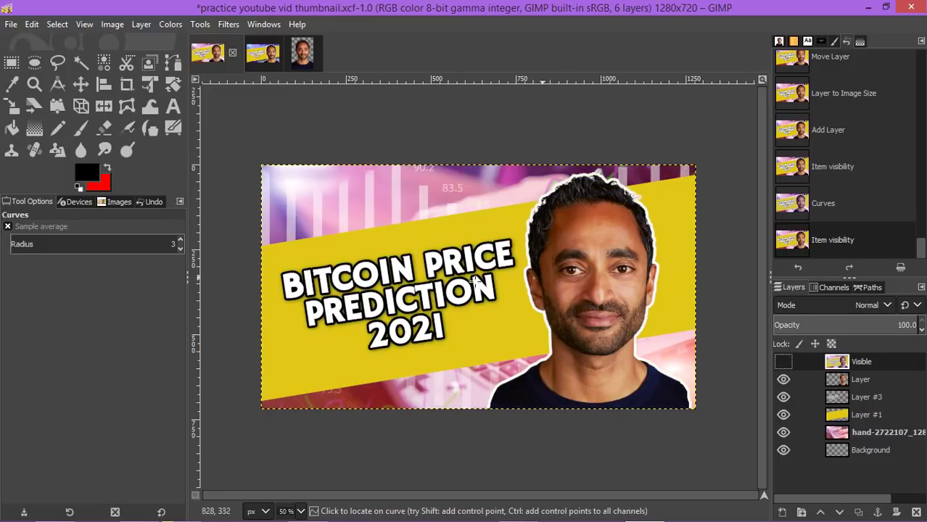
- Compare the ungraded practice thumbnail with the CHAMATH2.0 reference image
click(256, 57)
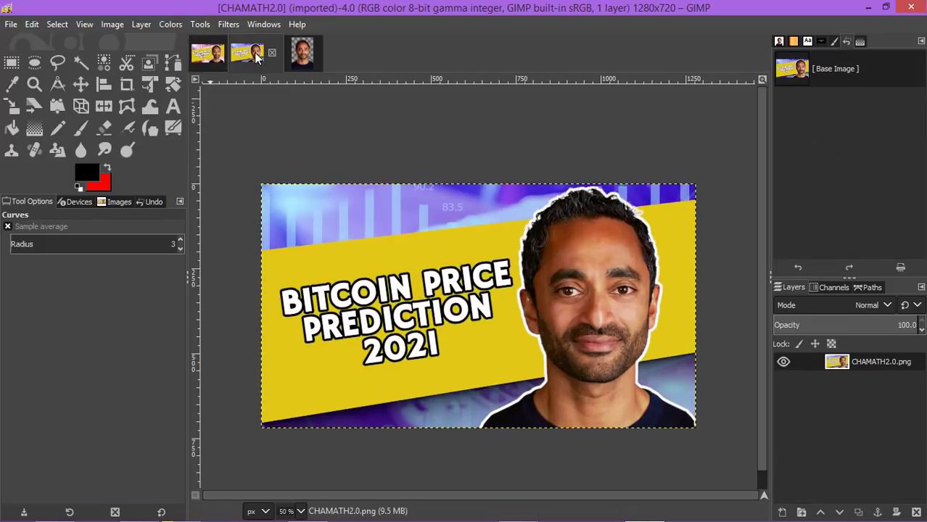
click(203, 58)
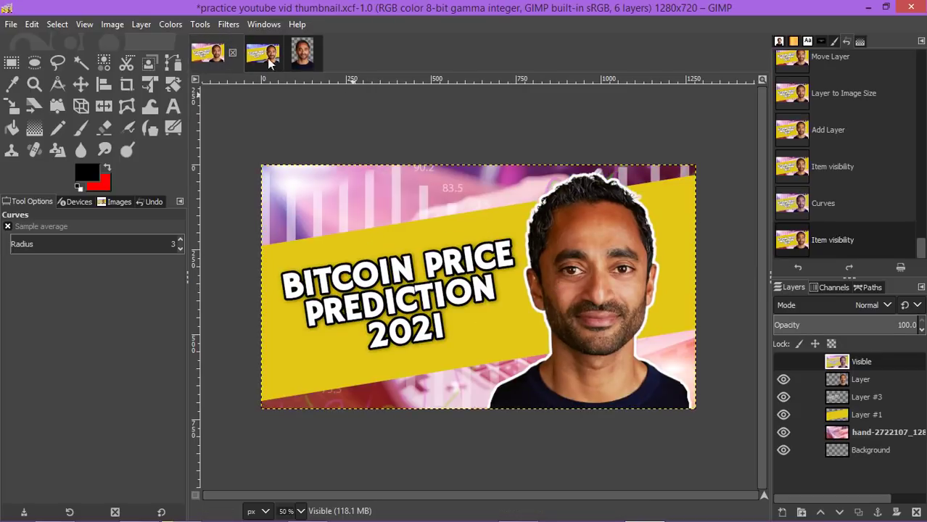
click(10, 26)
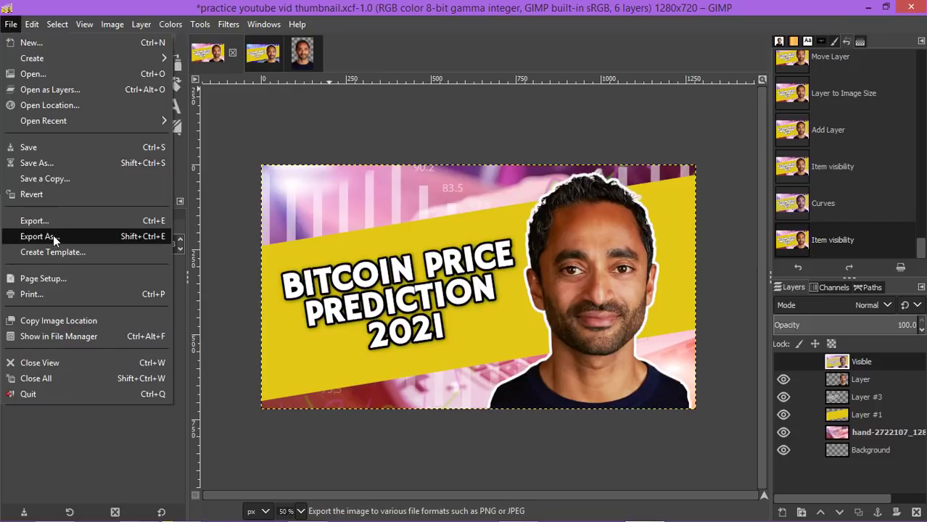
click(242, 162)
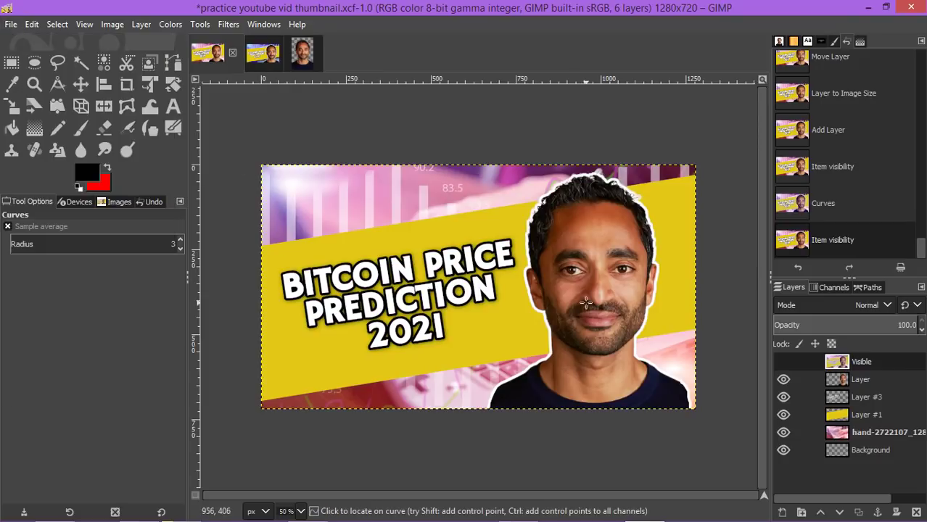
click(858, 378)
click(860, 396)
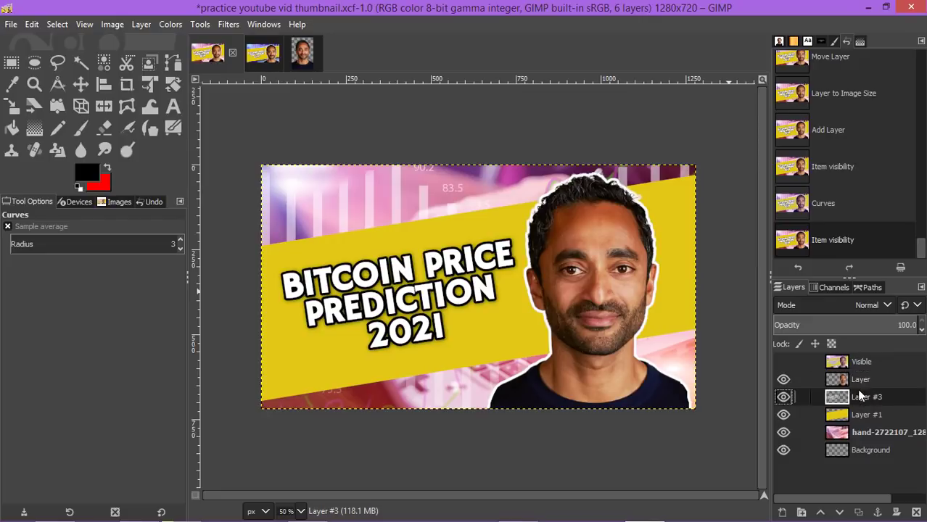
click(855, 378)
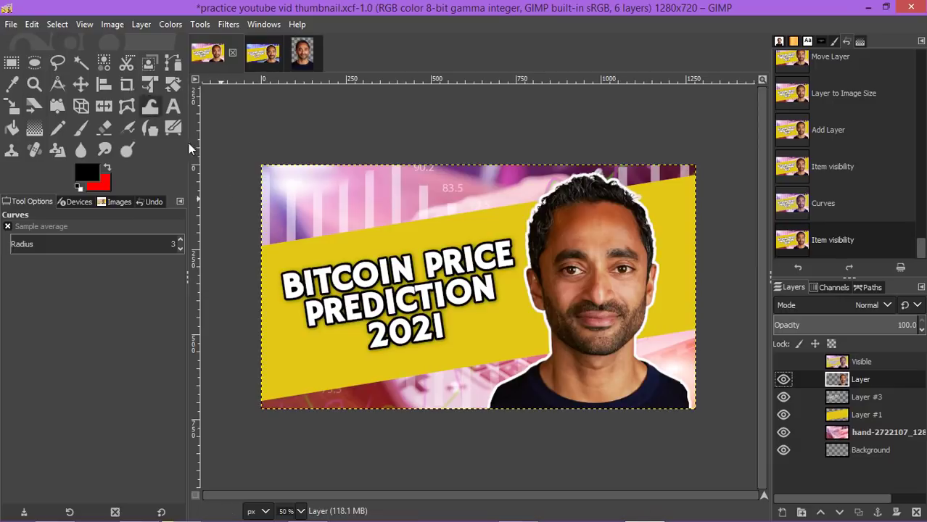
click(254, 136)
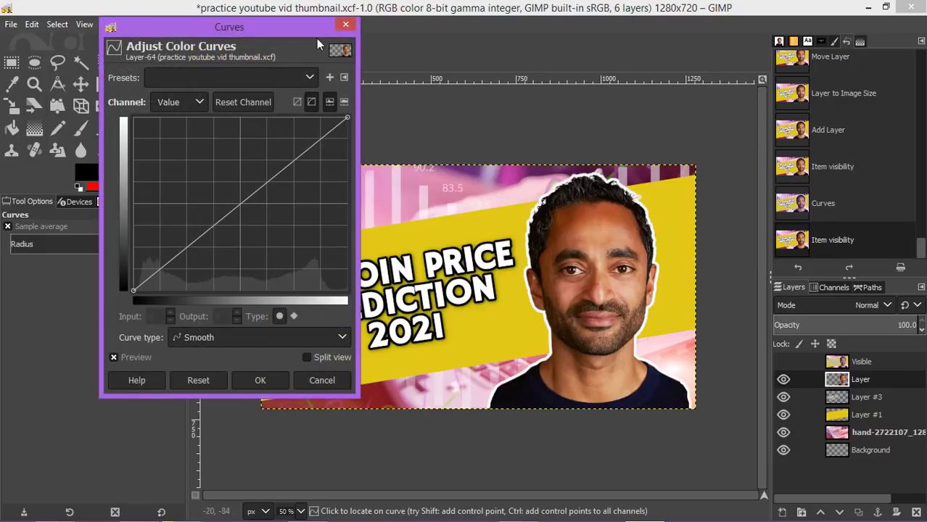
click(345, 23)
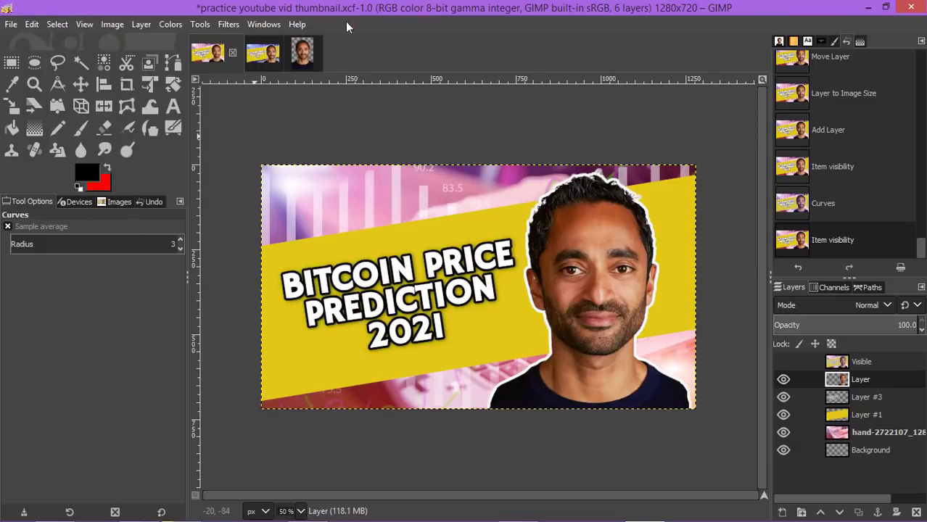
- Hide the docks around the canvas and examine the thumbnail at 66.7% zoom
key(Tab)
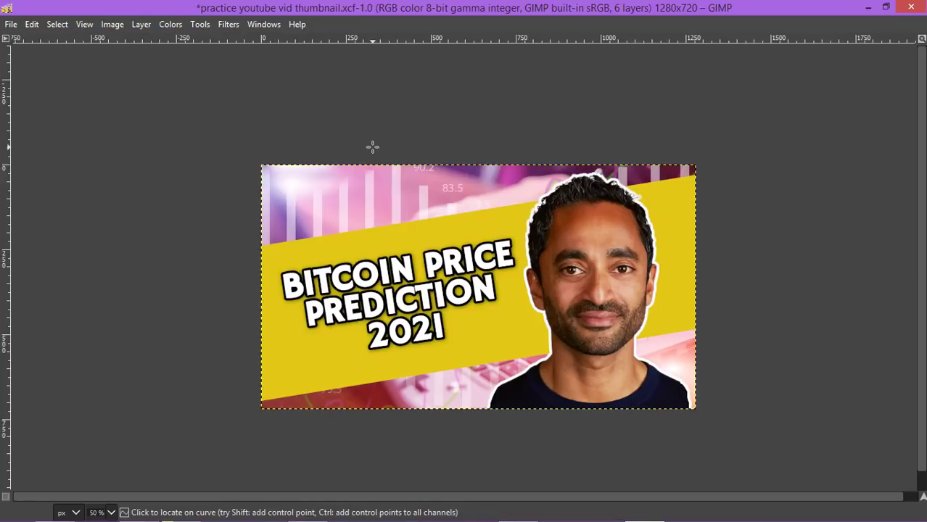
click(114, 513)
click(112, 444)
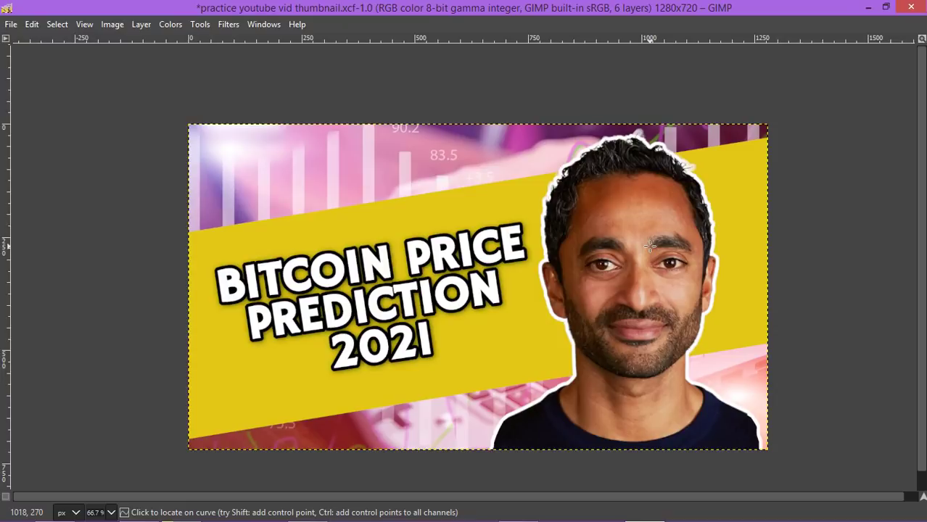
- Examine the thumbnail's legibility at 25% and 12.5% zoom, and set the zoom to 50%
click(111, 512)
click(107, 475)
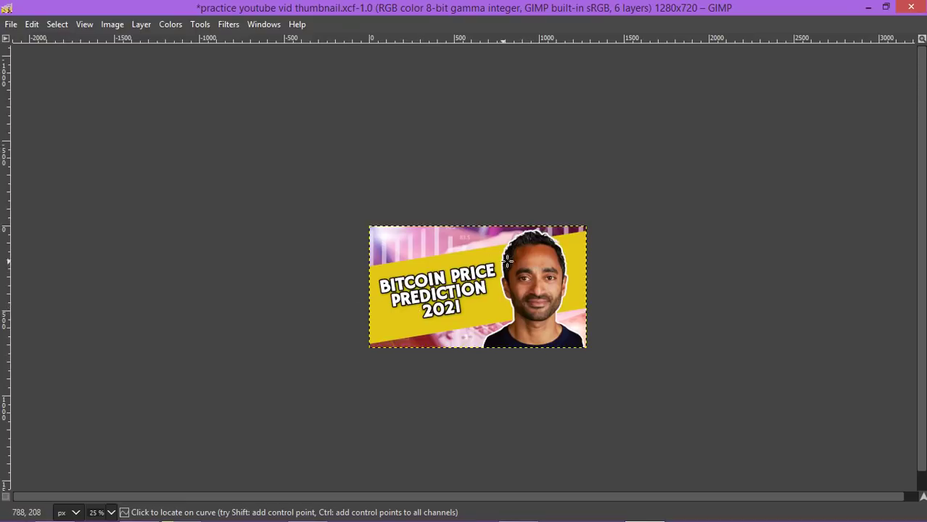
click(110, 512)
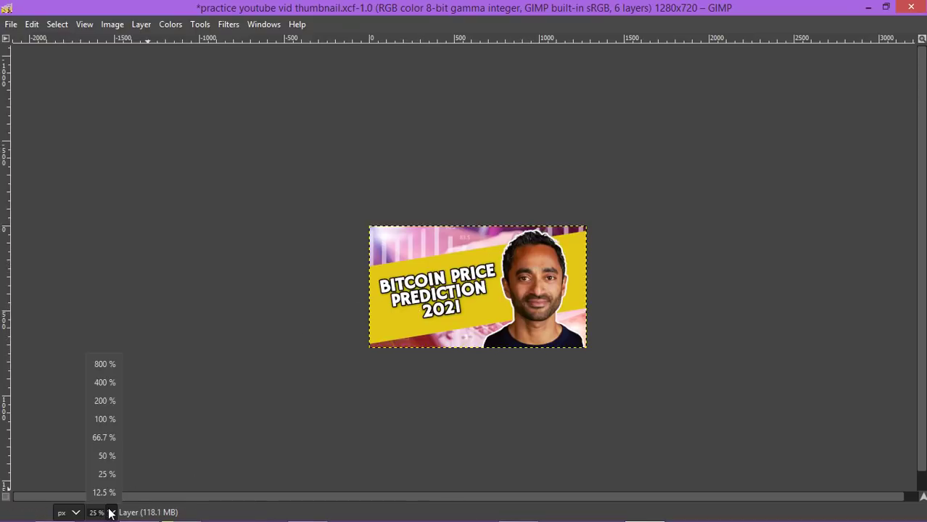
click(103, 493)
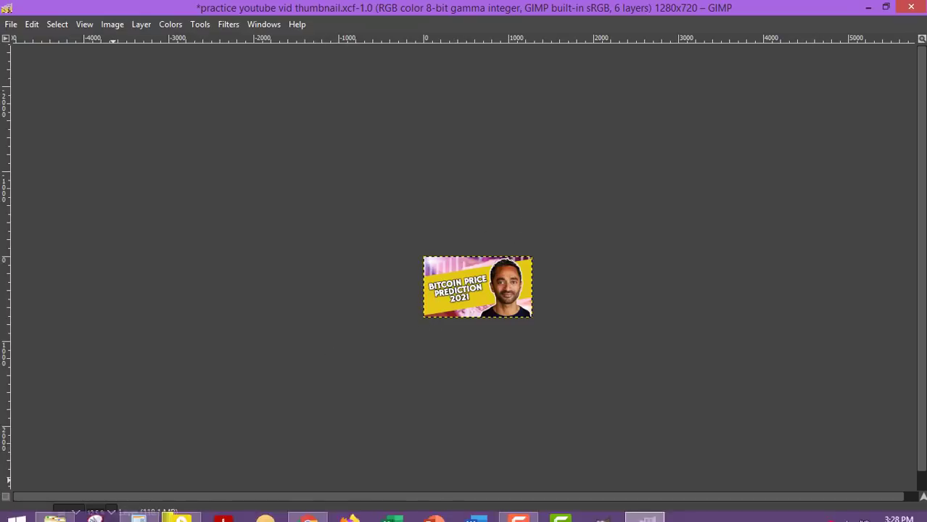
click(110, 513)
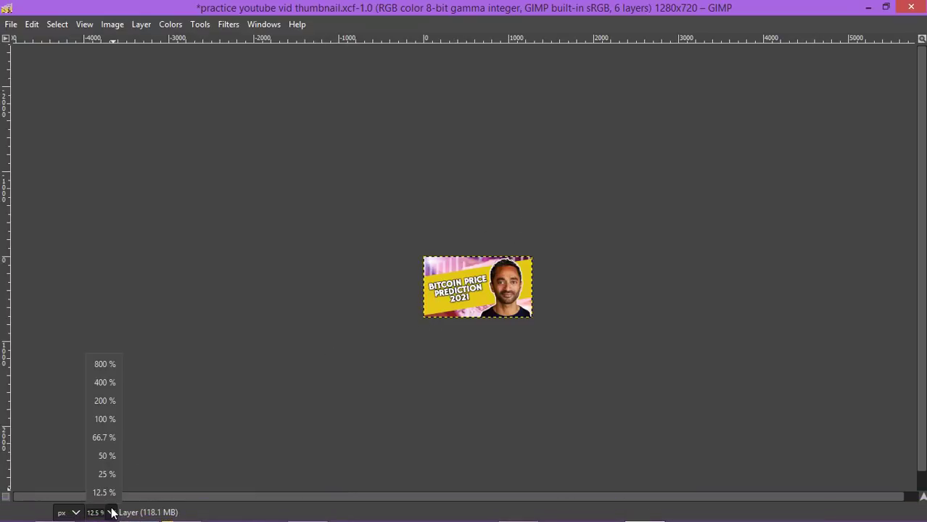
click(104, 456)
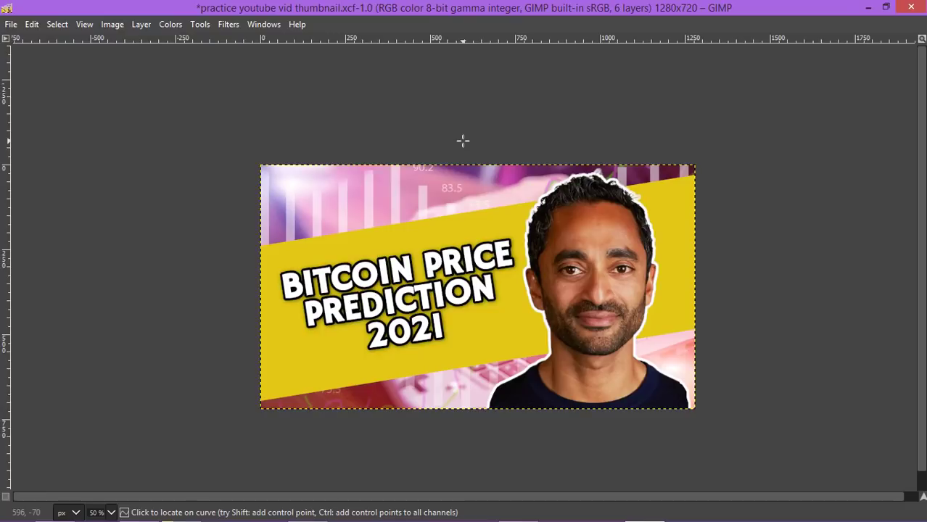
- Export the thumbnail to the Documents folder as practice youtube vid thumbnail.png with compression level 9
click(11, 24)
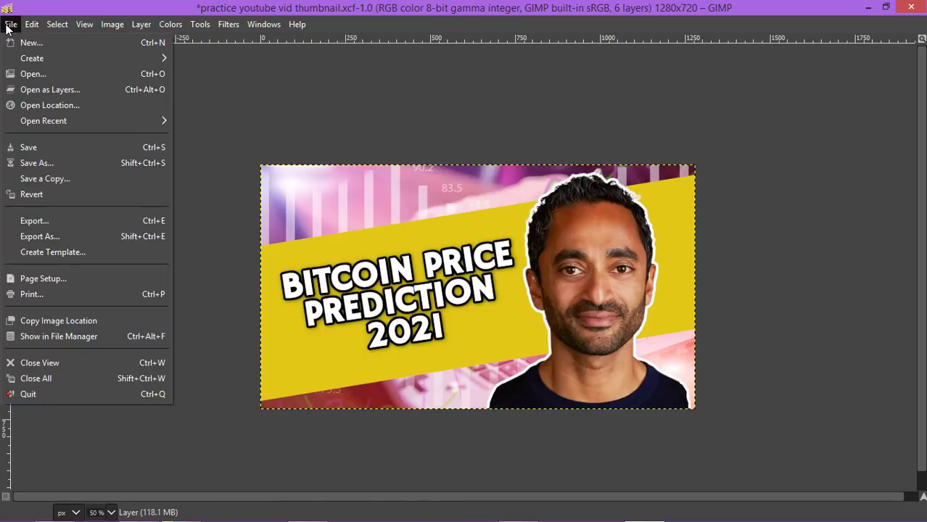
click(71, 239)
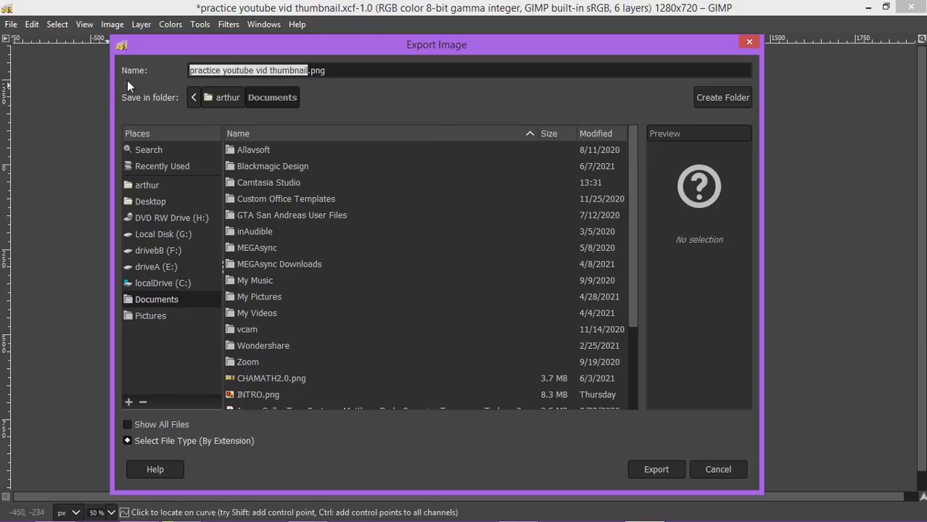
click(662, 469)
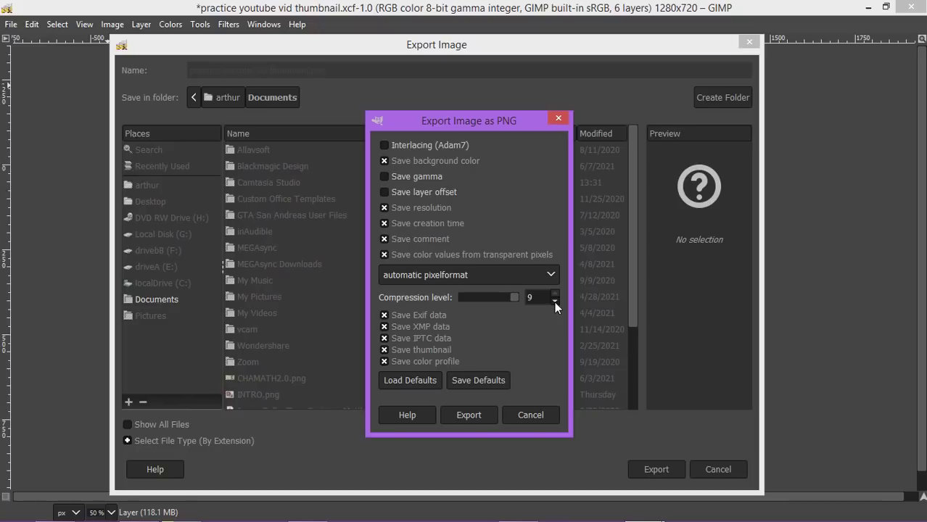
drag(555, 303, 555, 295)
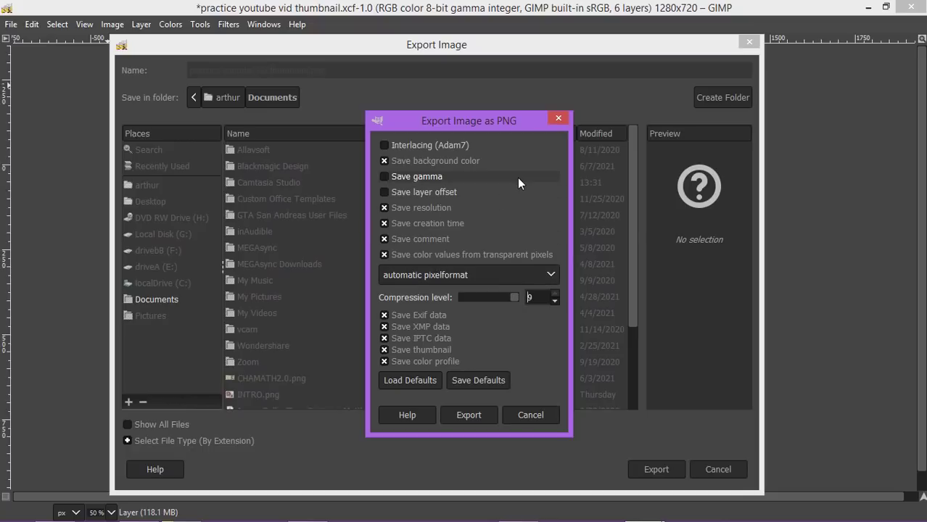
click(470, 414)
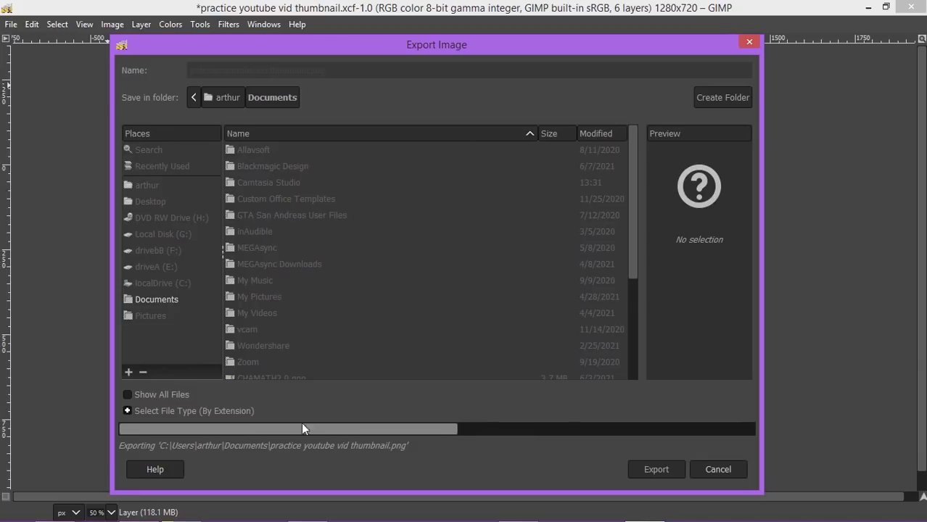